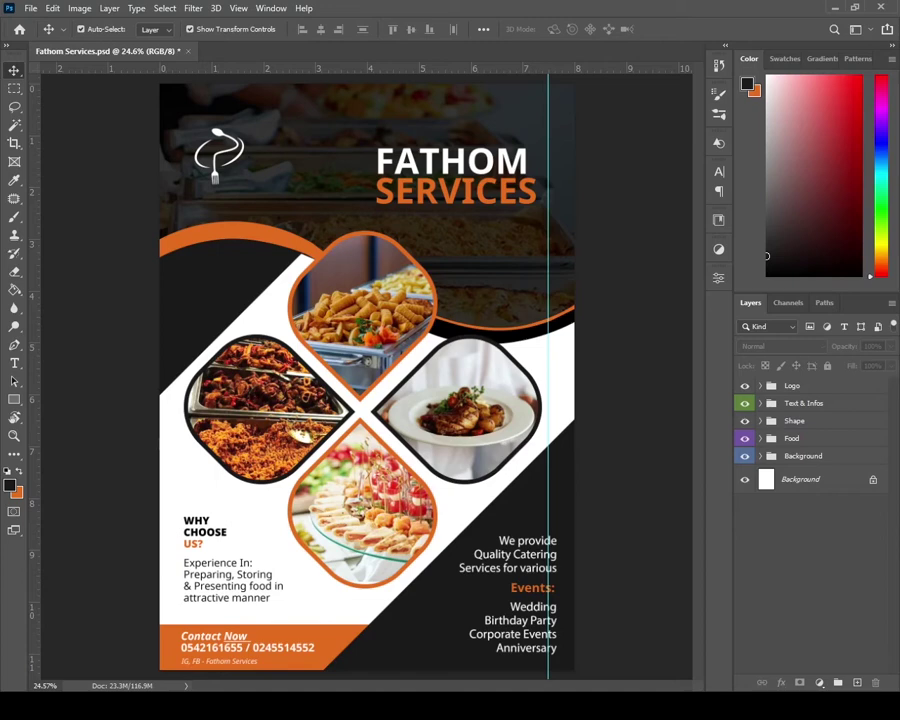
- Create a new blank document from the Print A4 preset (210 × 297 mm, 300 ppi)
left_click(31, 9)
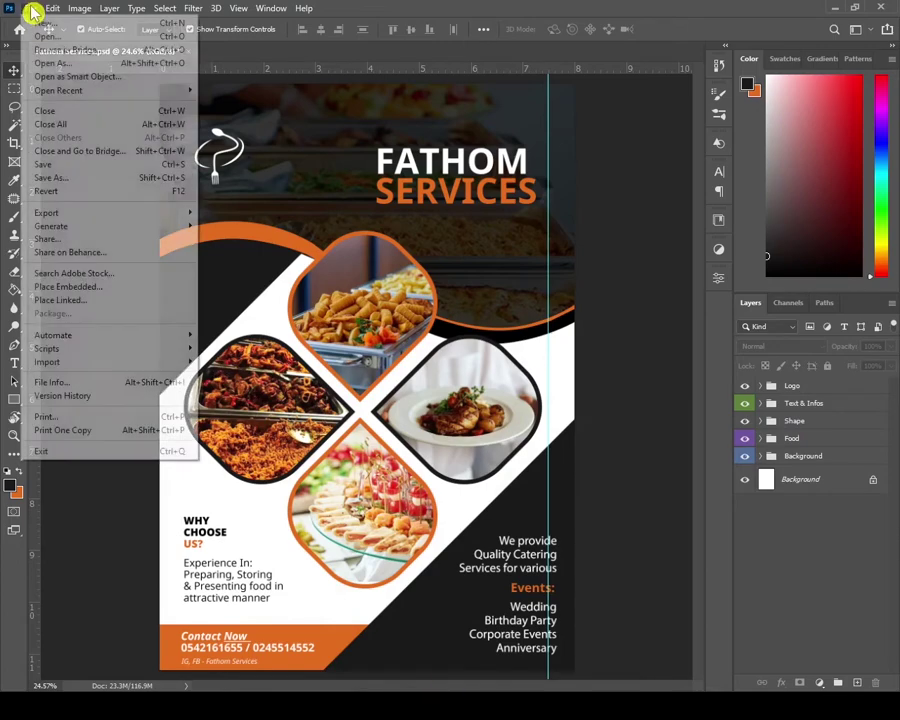
left_click(82, 26)
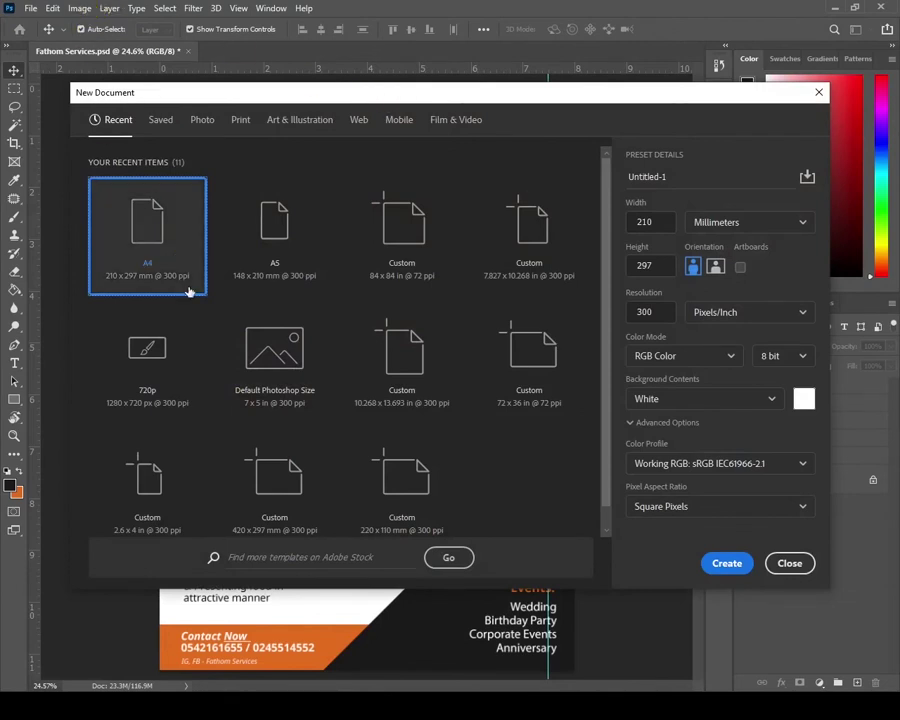
left_click(241, 121)
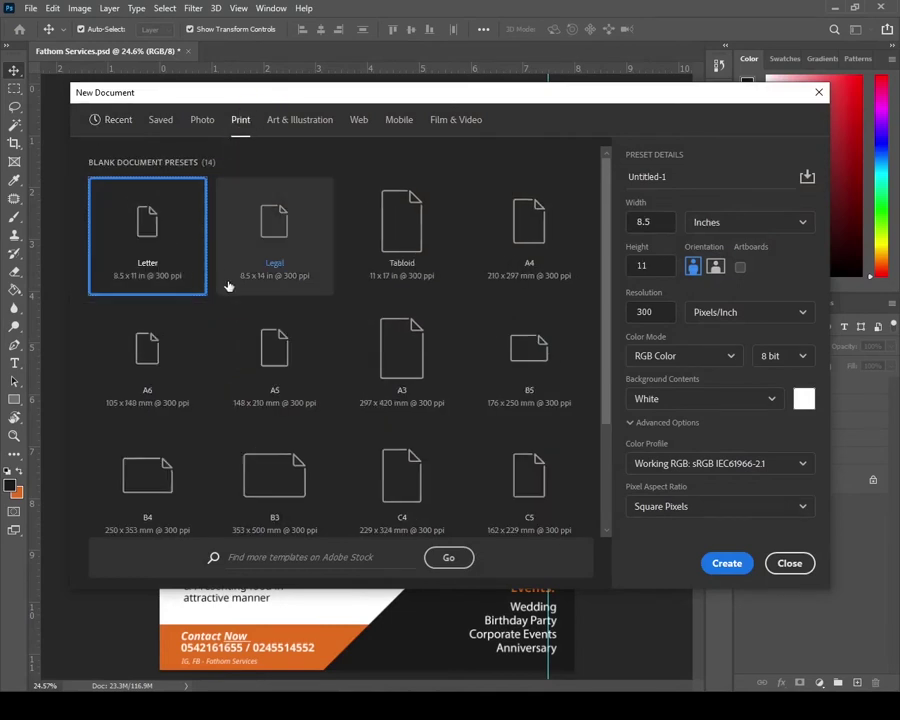
left_click(559, 241)
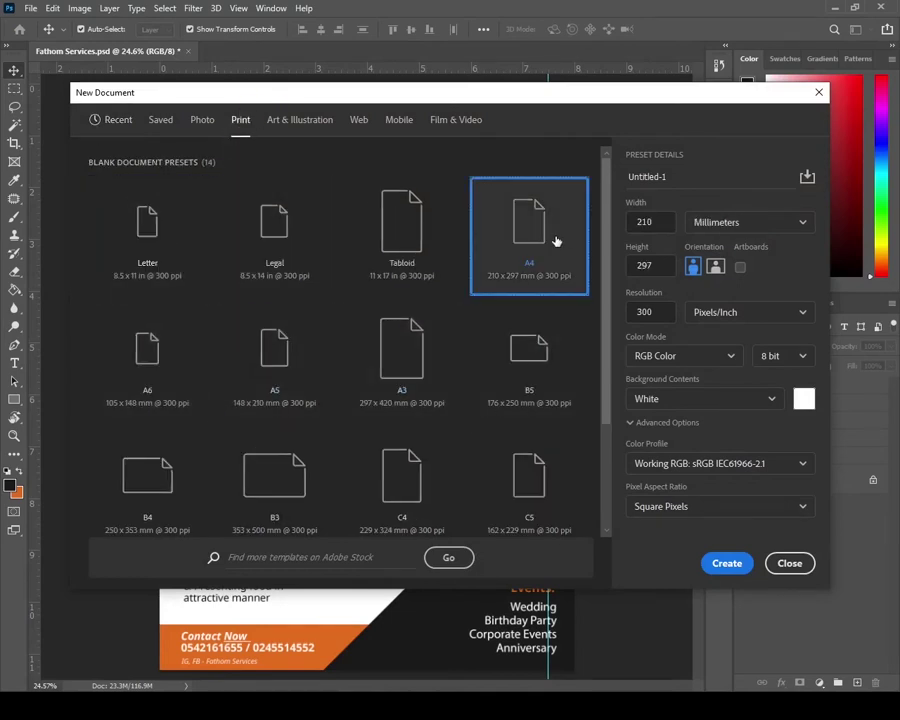
left_click(748, 566)
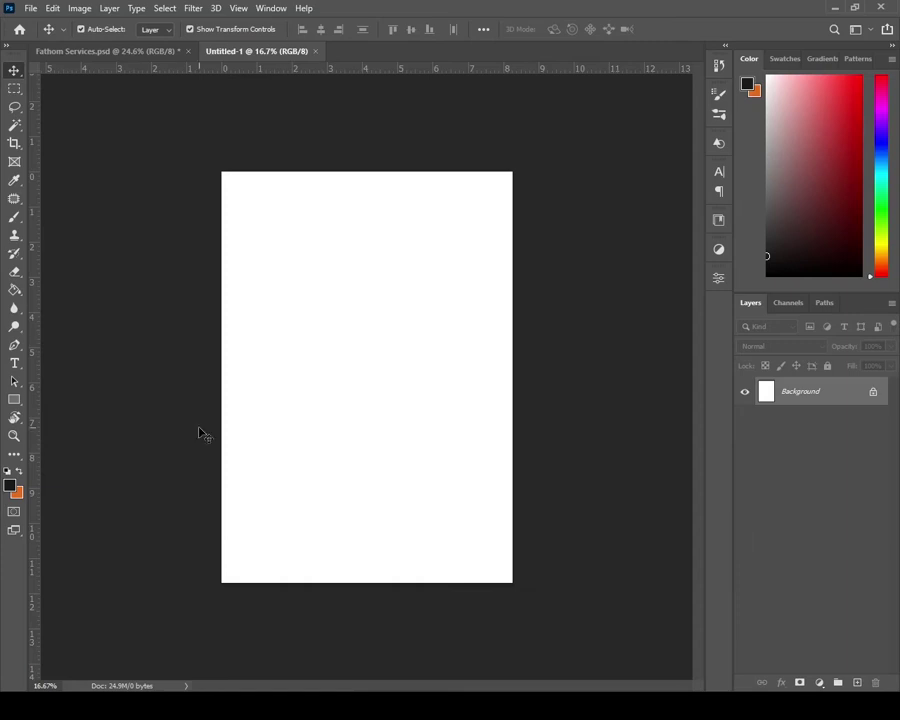
- Draw a wide rectangle bar across the page bottom with Stroke set to No Color
left_click(18, 414)
left_click(16, 401)
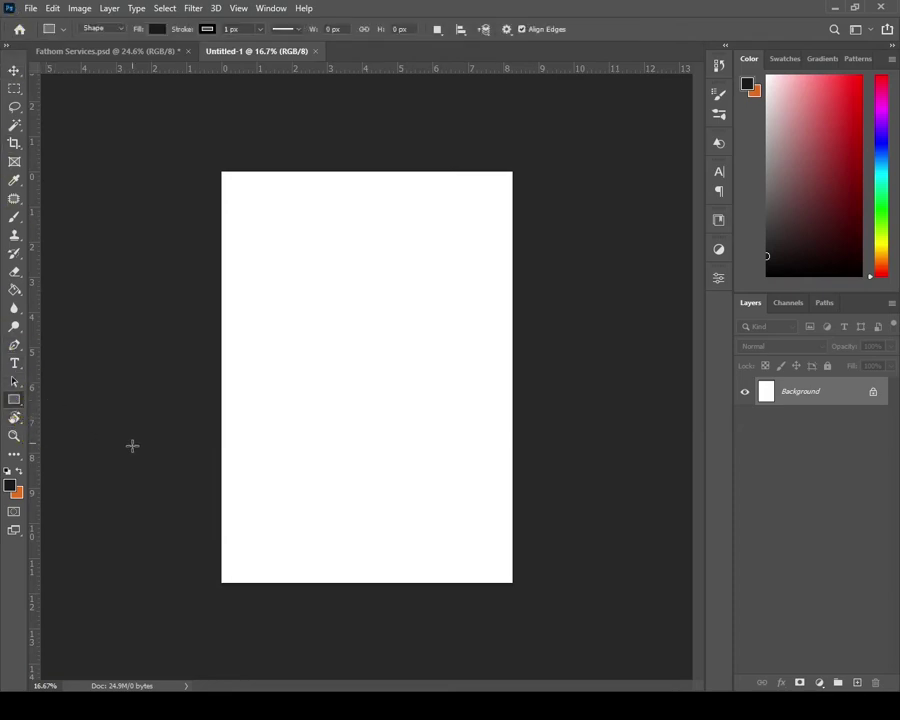
left_click_drag(215, 551, 521, 586)
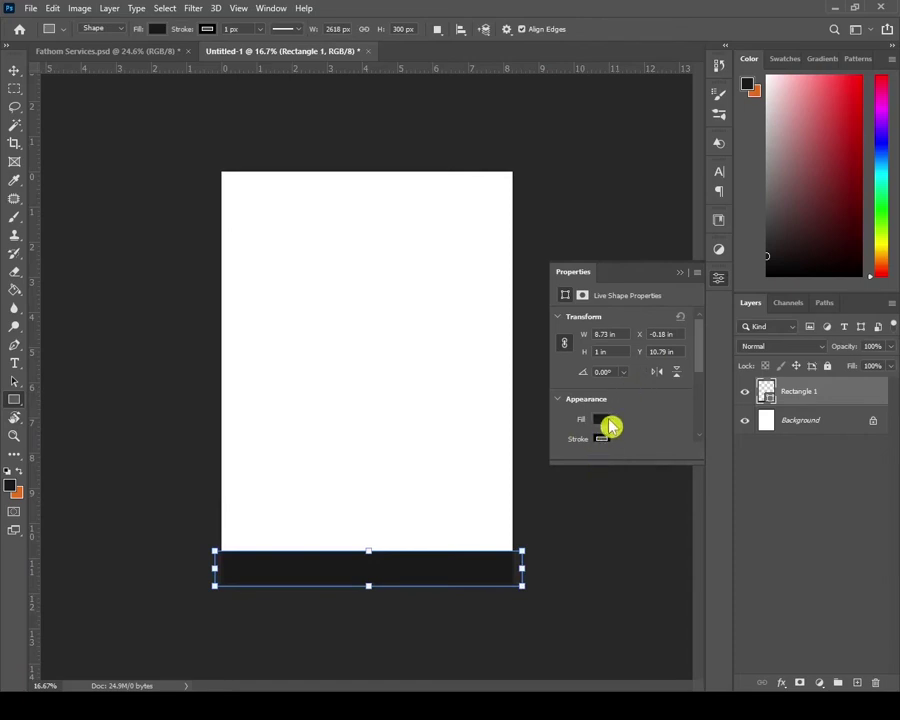
left_click(209, 32)
left_click(207, 33)
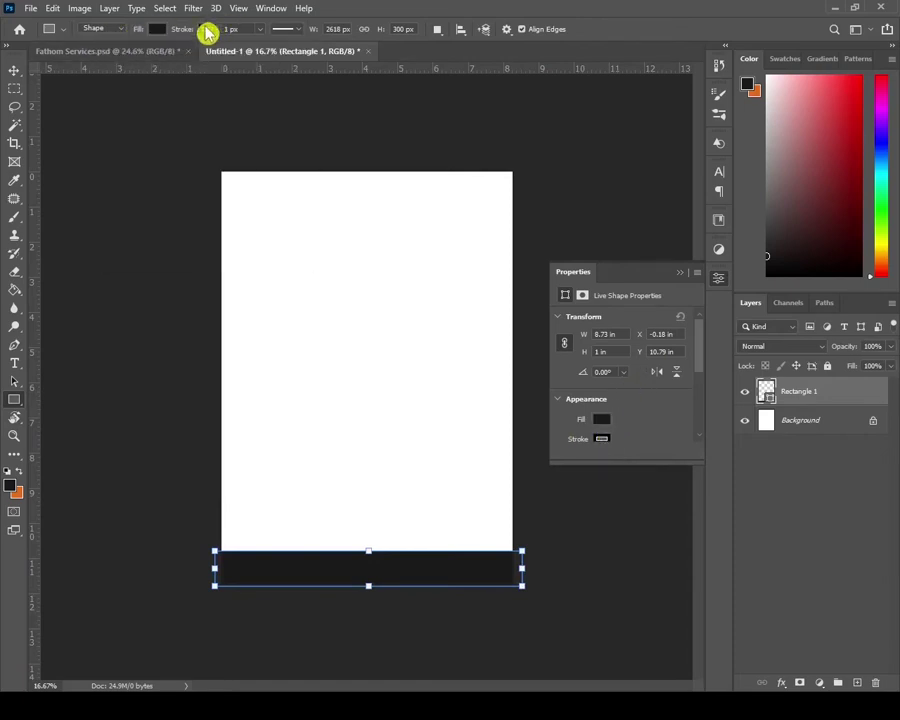
left_click(209, 31)
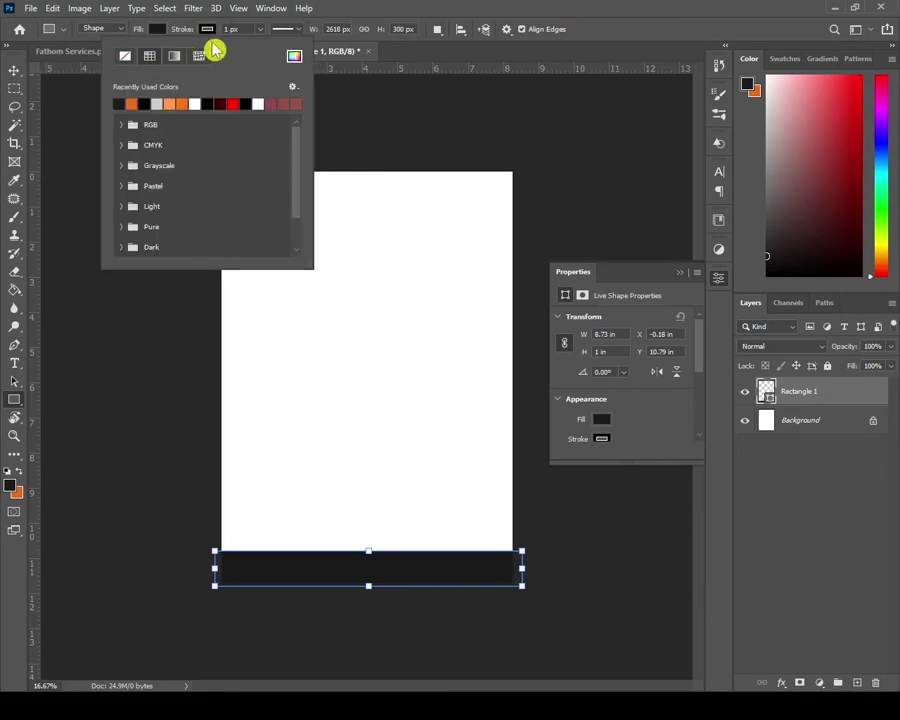
left_click(126, 57)
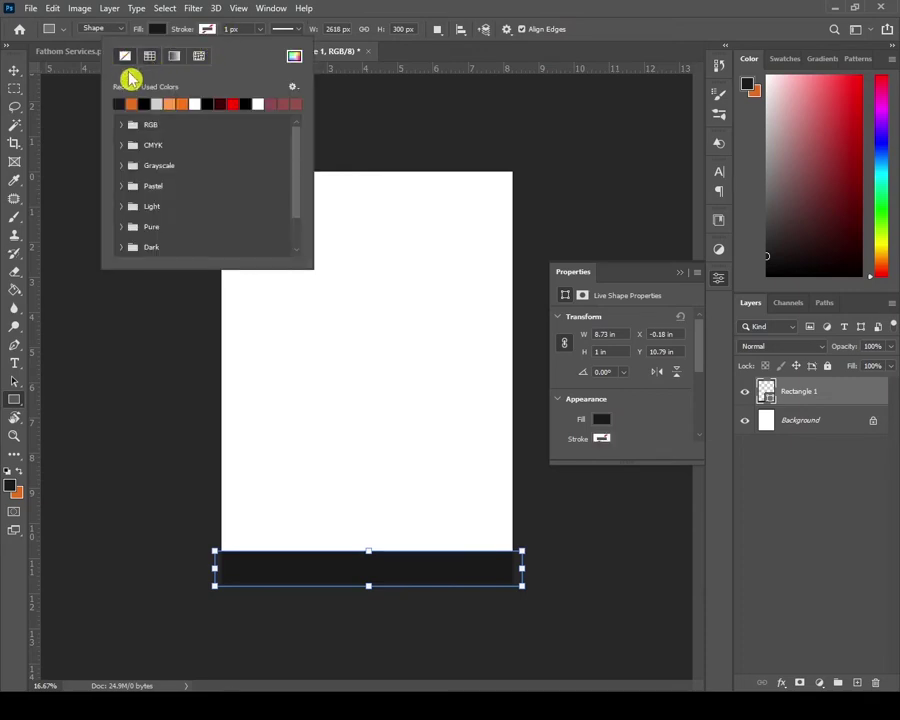
left_click(162, 31)
- Fill the bottom bar with orange #e46d1d
left_click(156, 29)
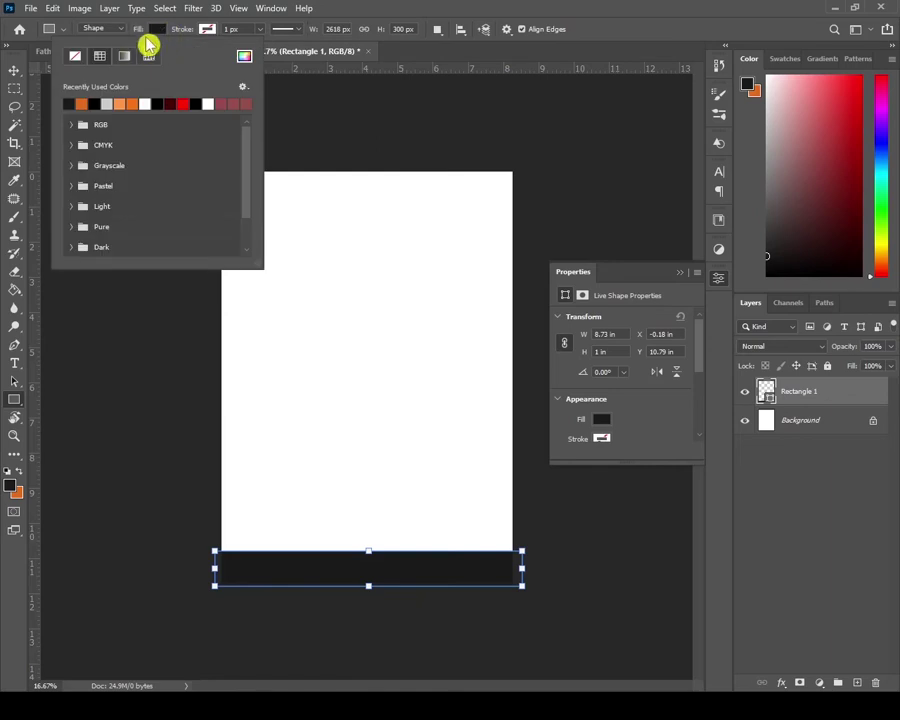
left_click(83, 104)
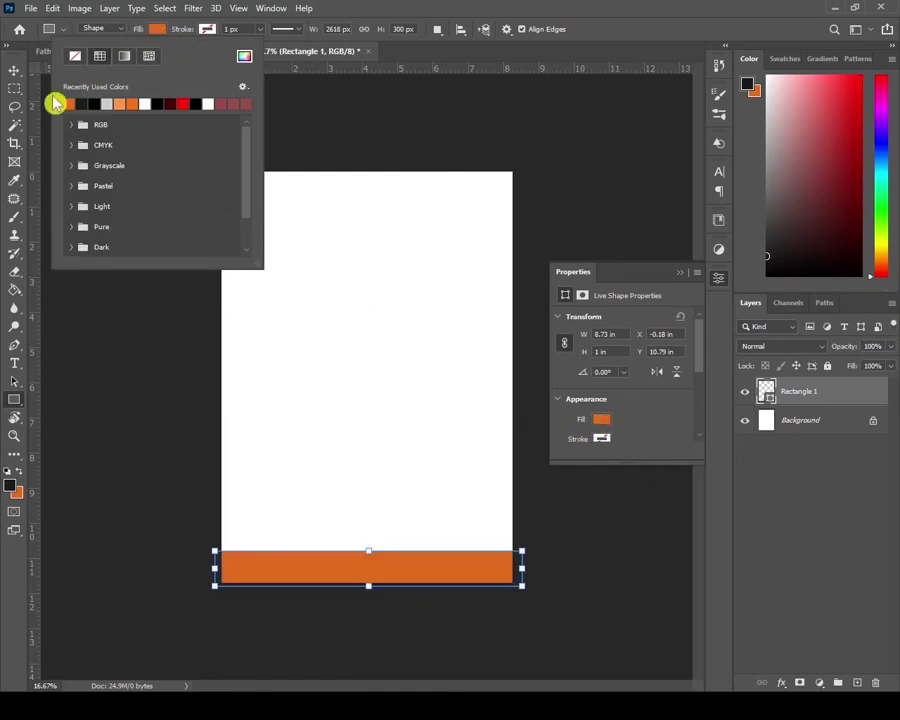
left_click(244, 56)
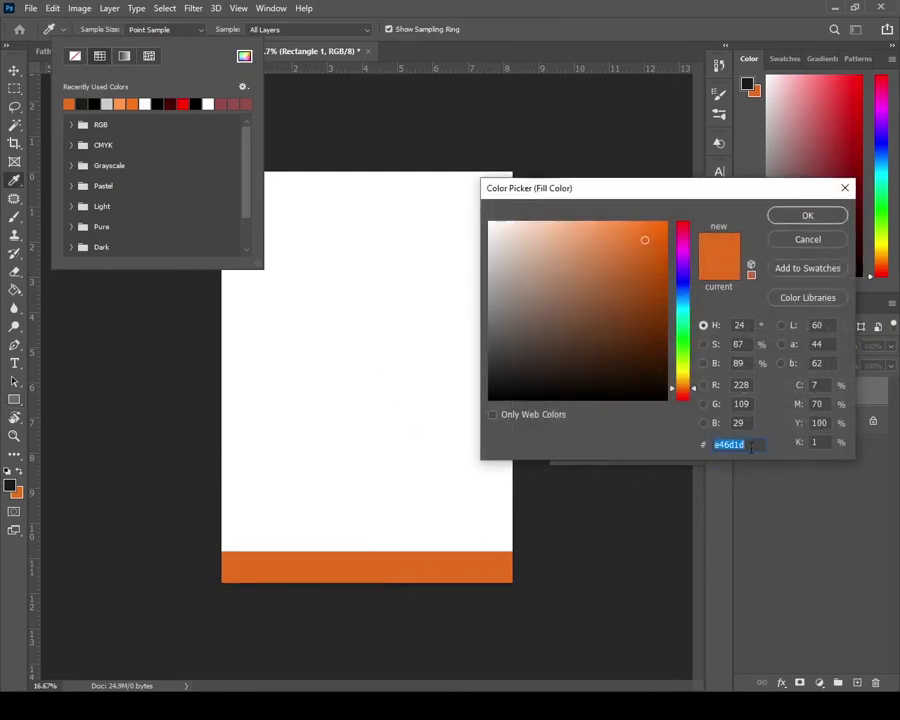
left_click(806, 221)
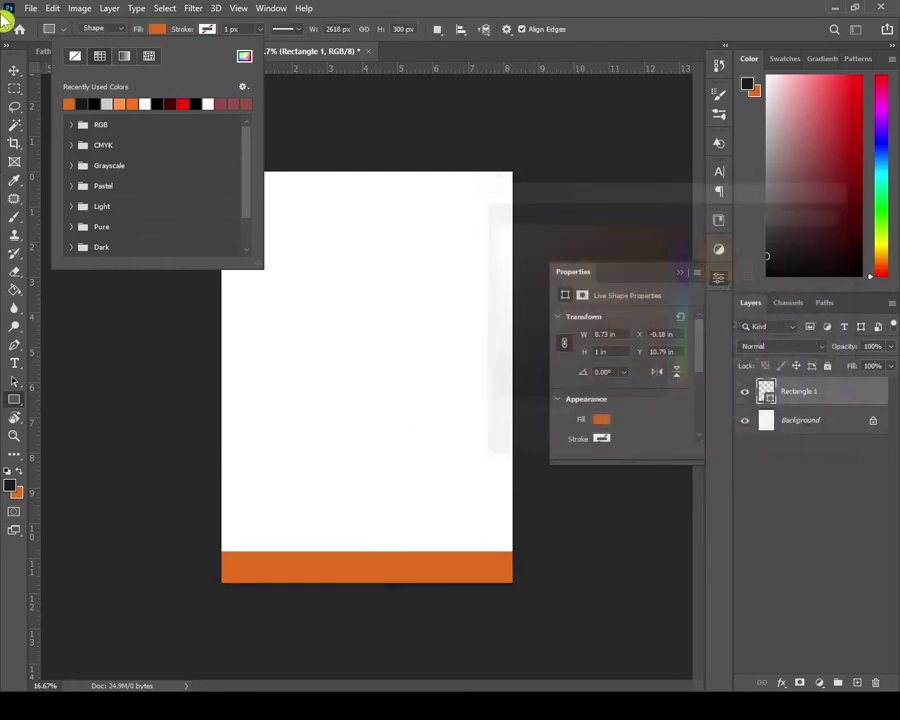
left_click(20, 91)
left_click(16, 86)
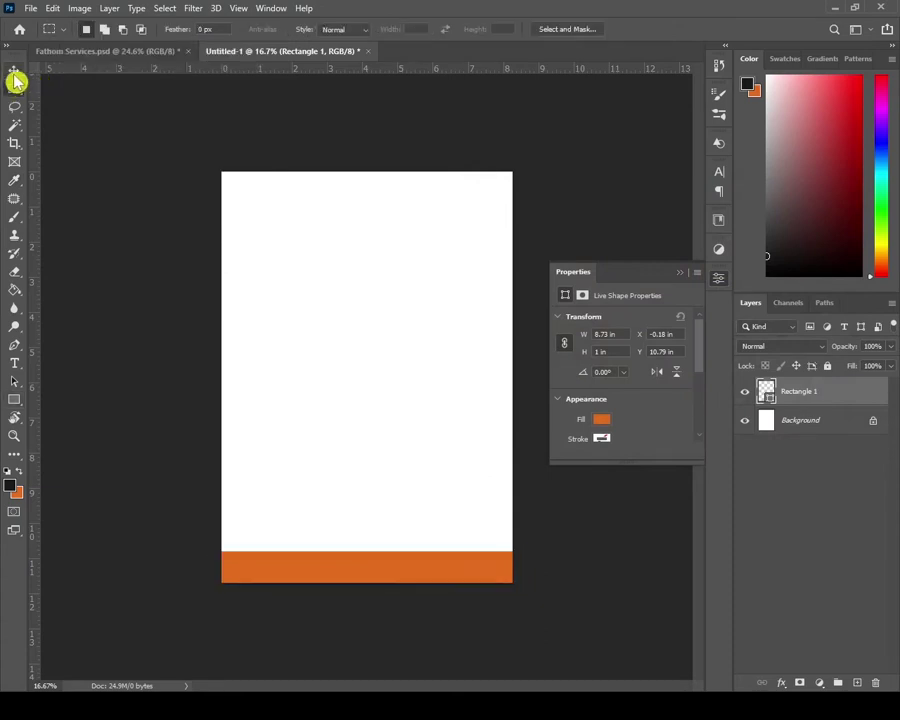
left_click(14, 68)
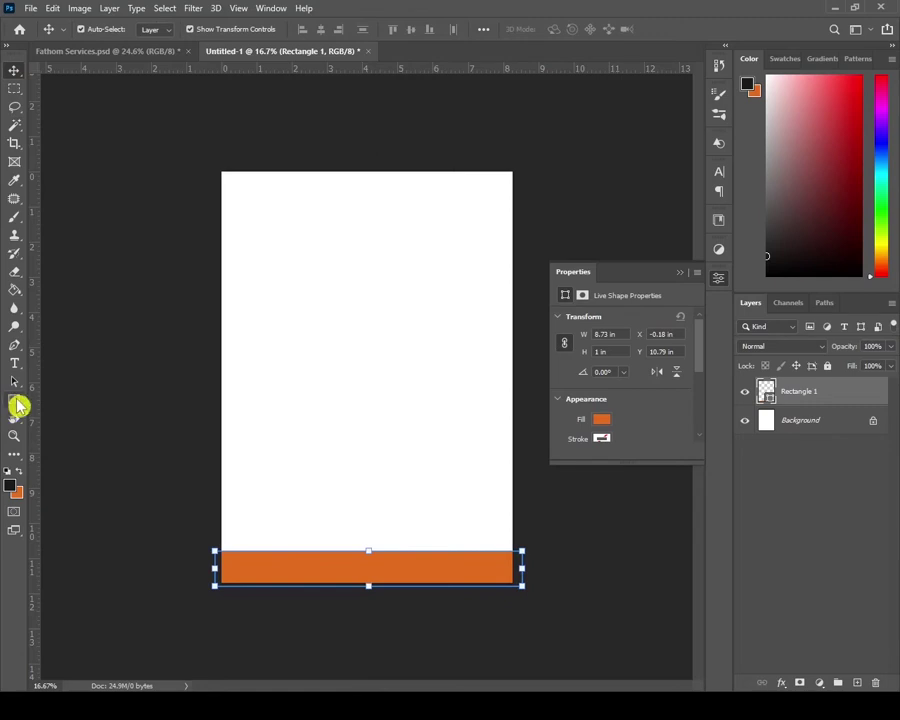
left_click(14, 401)
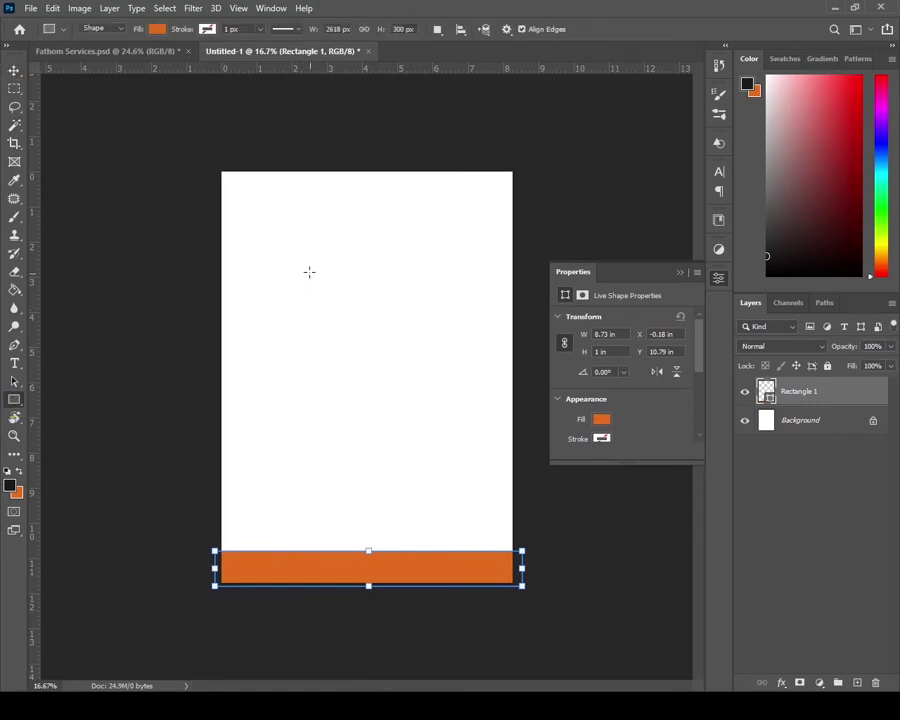
- Draw a tall mid-page rectangle filled #1a1a1a and nudge it up and right
left_click_drag(306, 260, 412, 517)
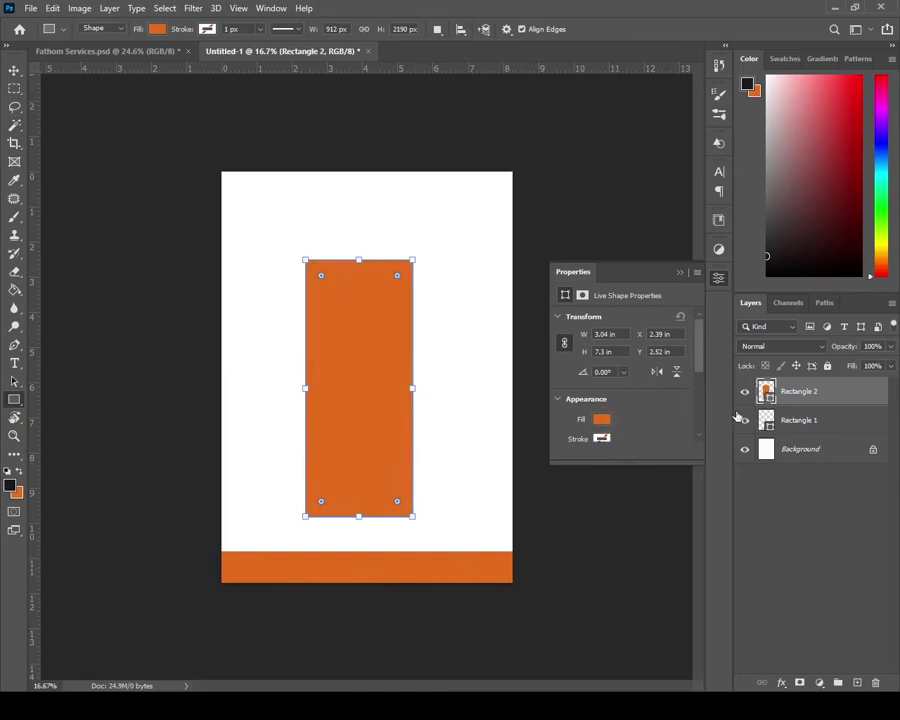
double_click(768, 393)
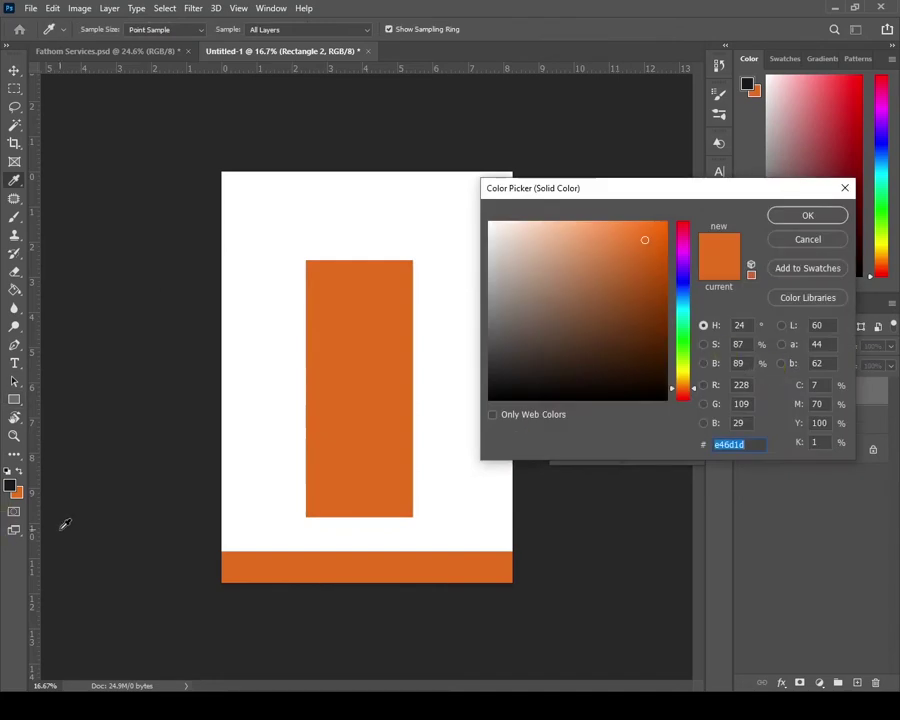
left_click(9, 337)
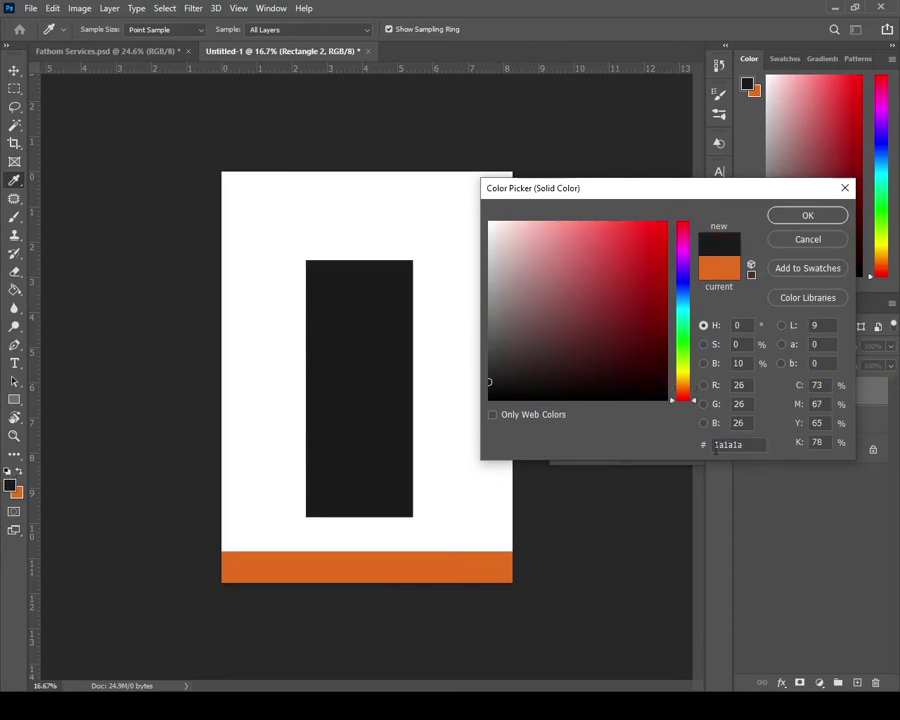
left_click(812, 217)
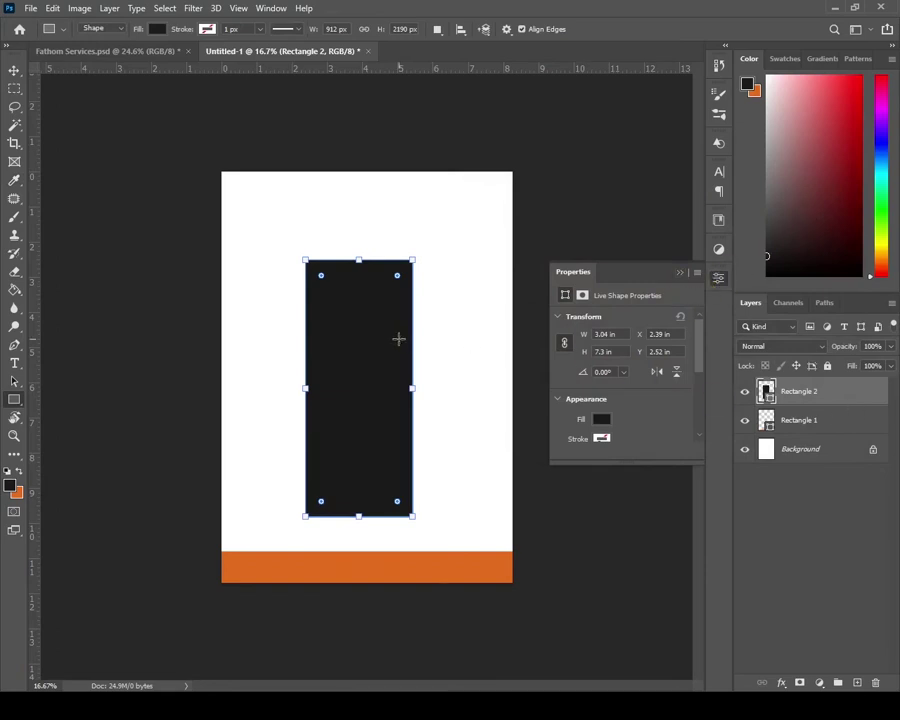
left_click(14, 70)
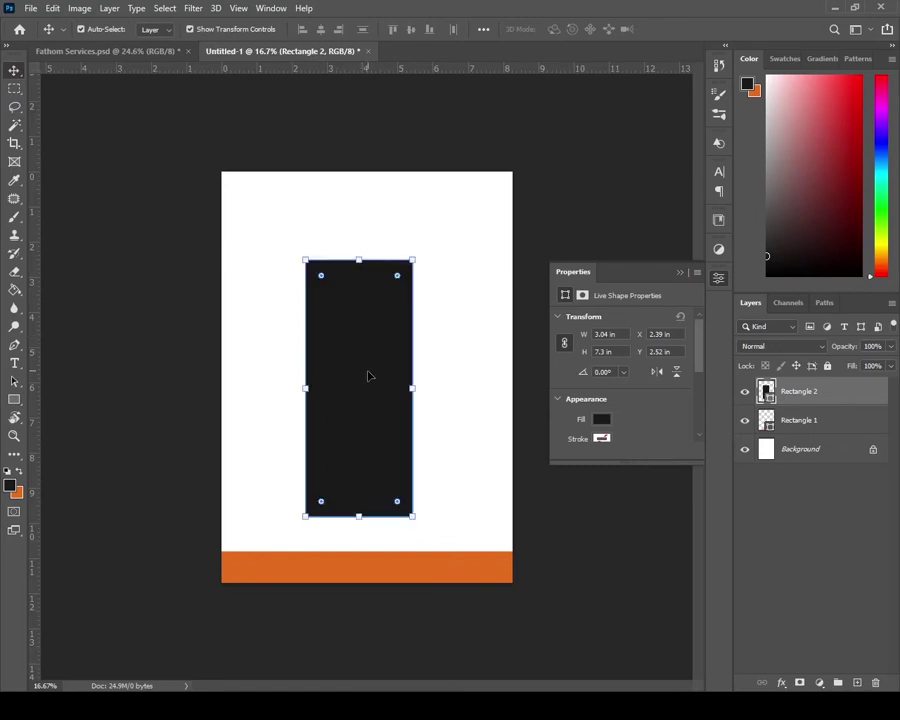
left_click_drag(368, 374, 382, 362)
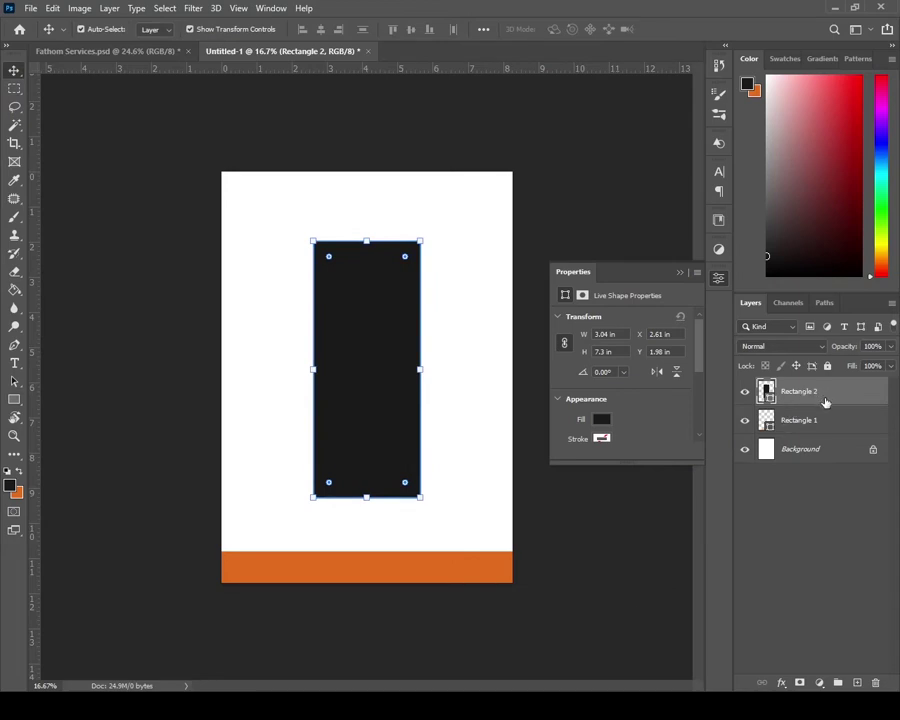
- Duplicate Rectangle 2, hide the original, and move the copy lower on the page
left_click_drag(825, 402, 857, 680)
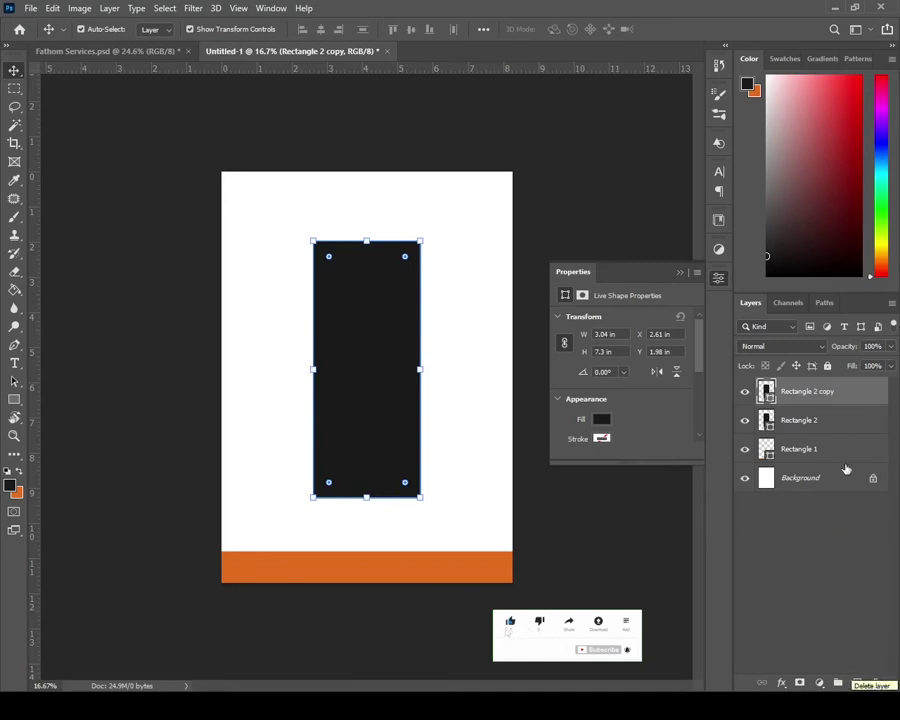
left_click(744, 392)
left_click(744, 392)
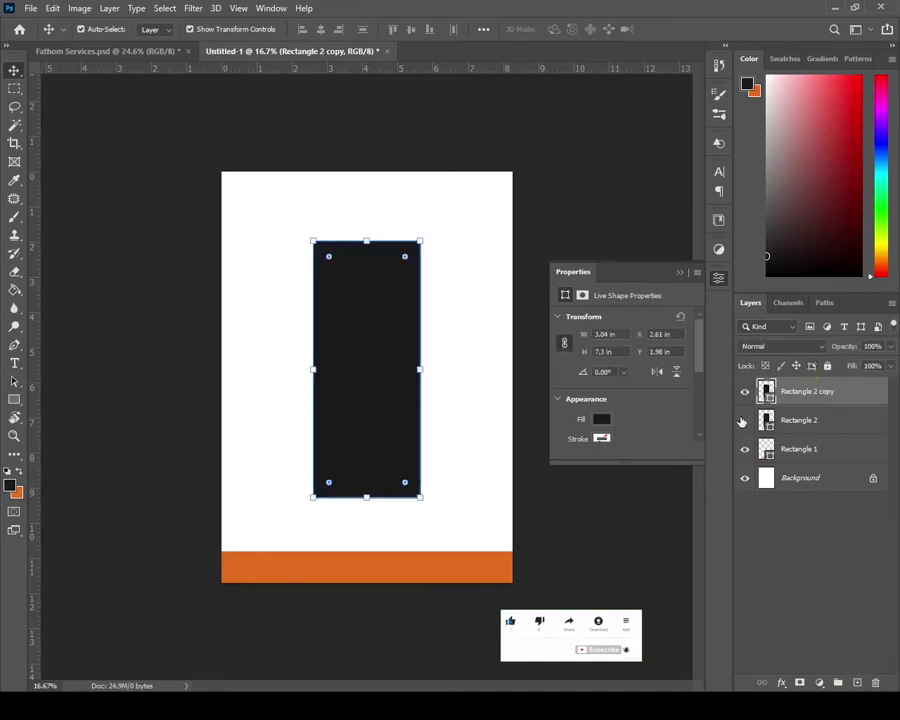
left_click_drag(744, 392, 744, 420)
left_click(744, 420)
left_click(744, 392)
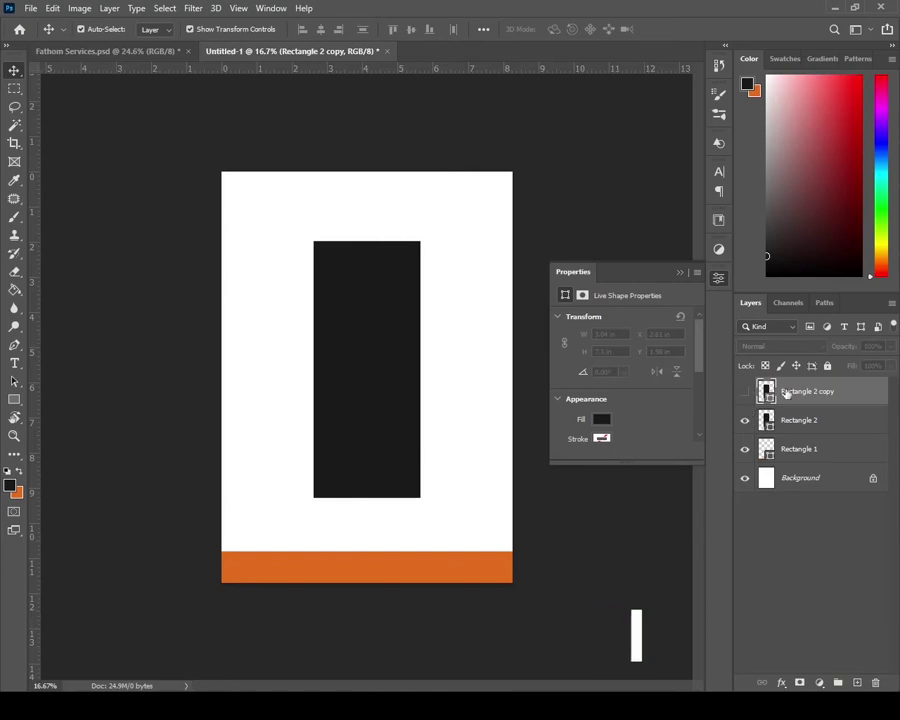
left_click(744, 420)
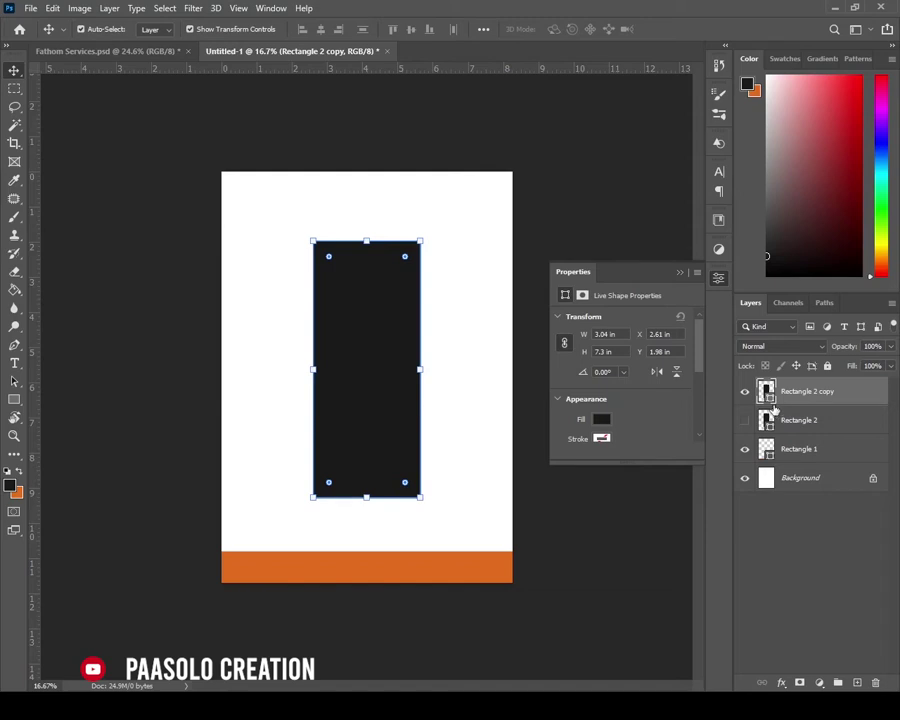
left_click_drag(402, 358, 377, 348)
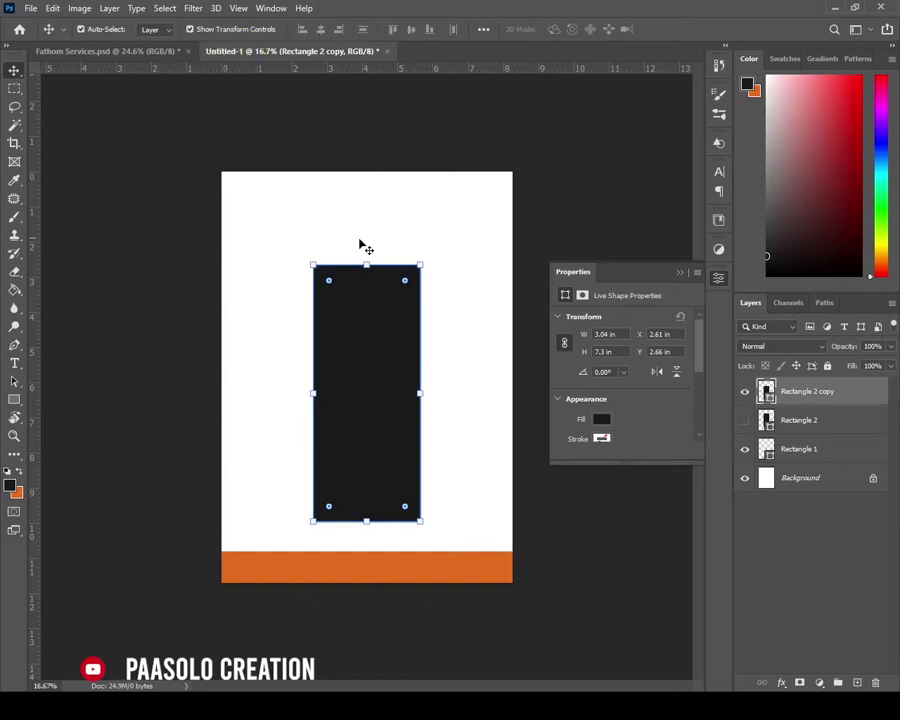
- Free-transform the copy, stretching its top edge upward to 3.04 × 8.86 in
key("ctrl")
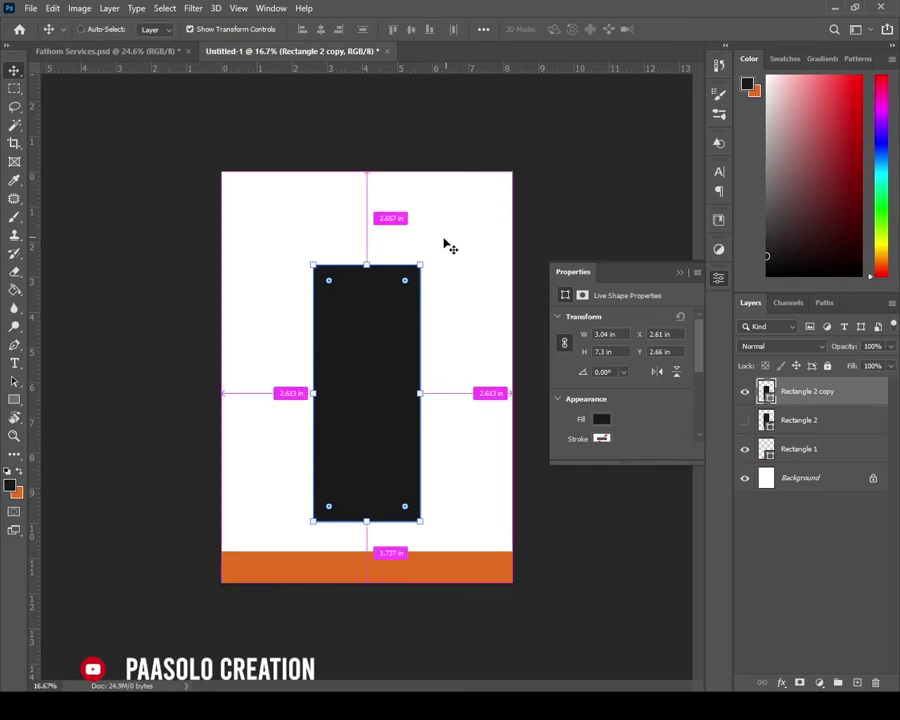
key("ctrl+t")
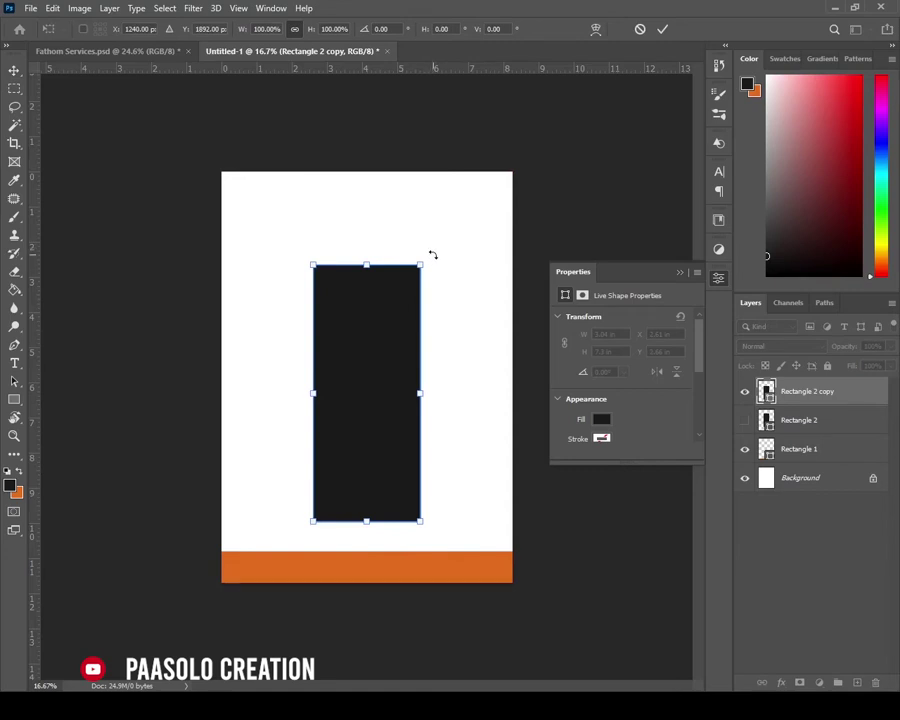
left_click_drag(432, 251, 502, 293)
key("Escape")
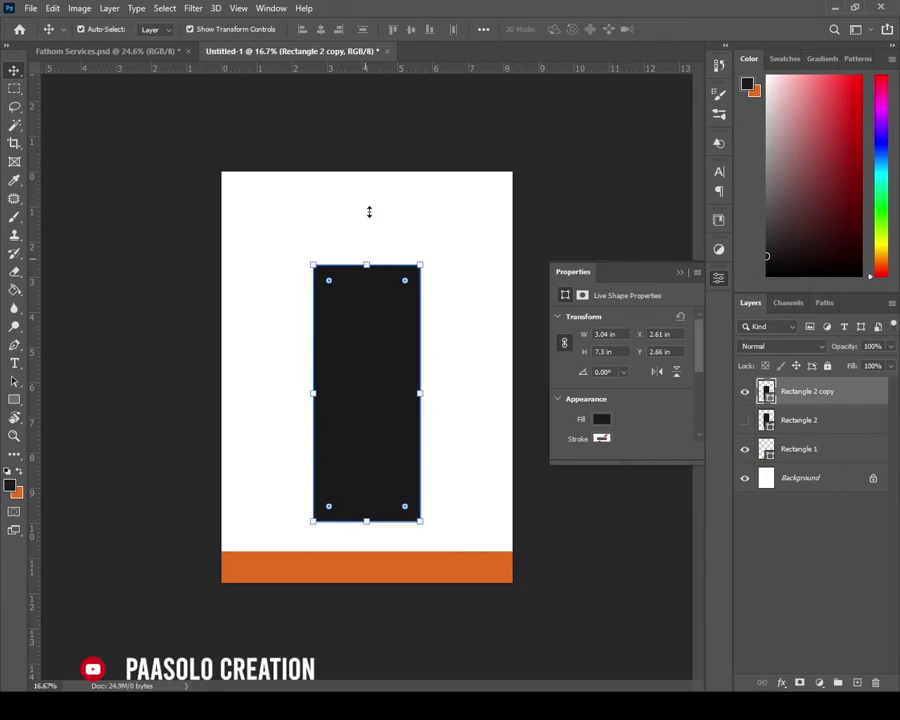
left_click_drag(369, 210, 366, 225)
double_click(367, 251)
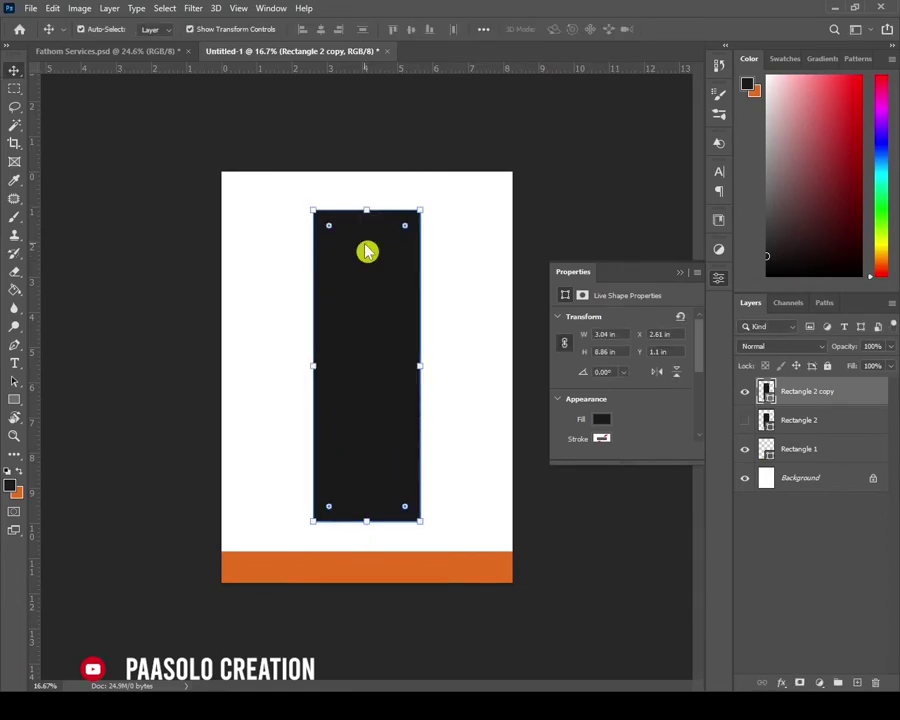
key("ctrl+t")
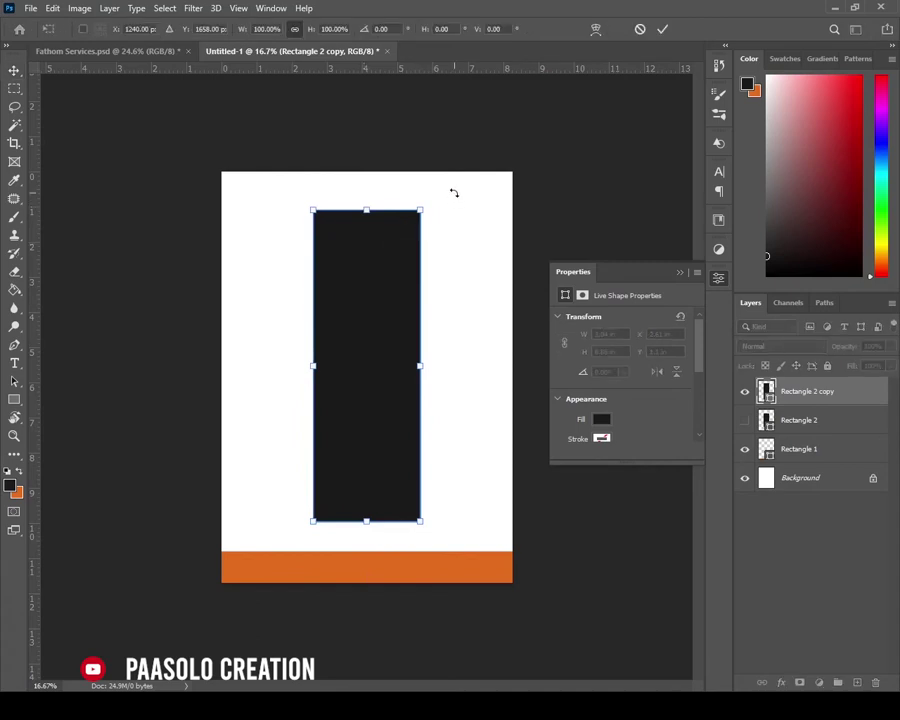
left_click_drag(454, 193, 483, 280)
left_click_drag(483, 281, 481, 282)
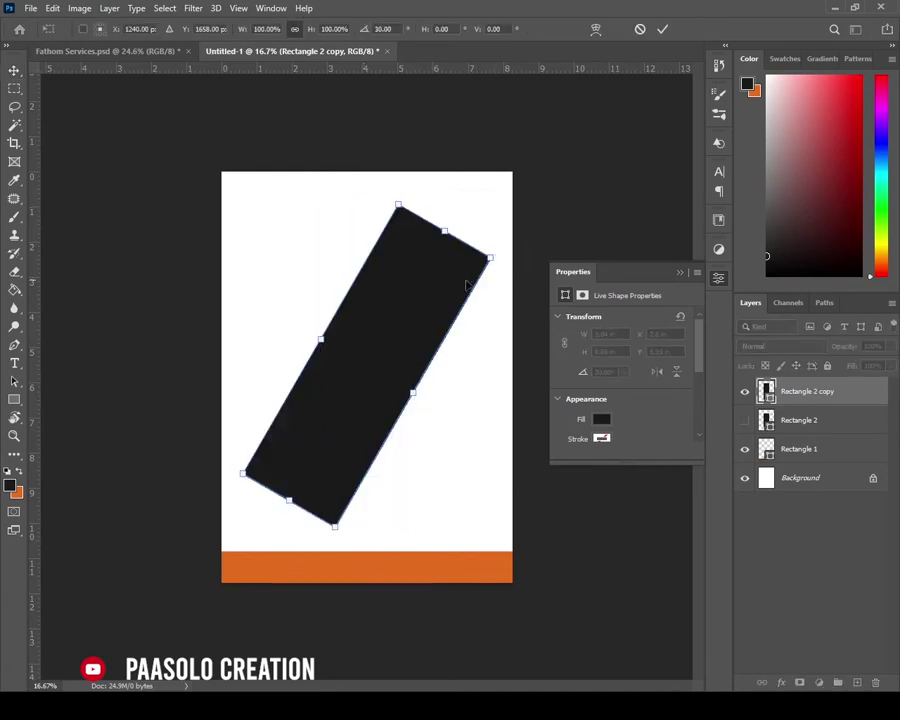
left_click_drag(423, 282, 543, 408)
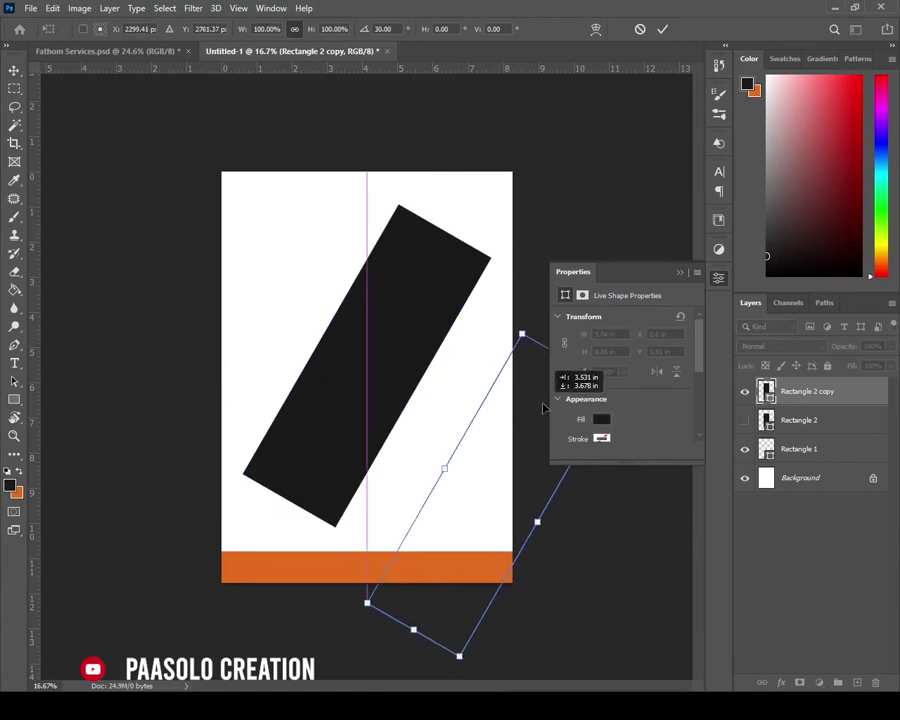
left_click_drag(543, 408, 543, 408)
left_click(684, 279)
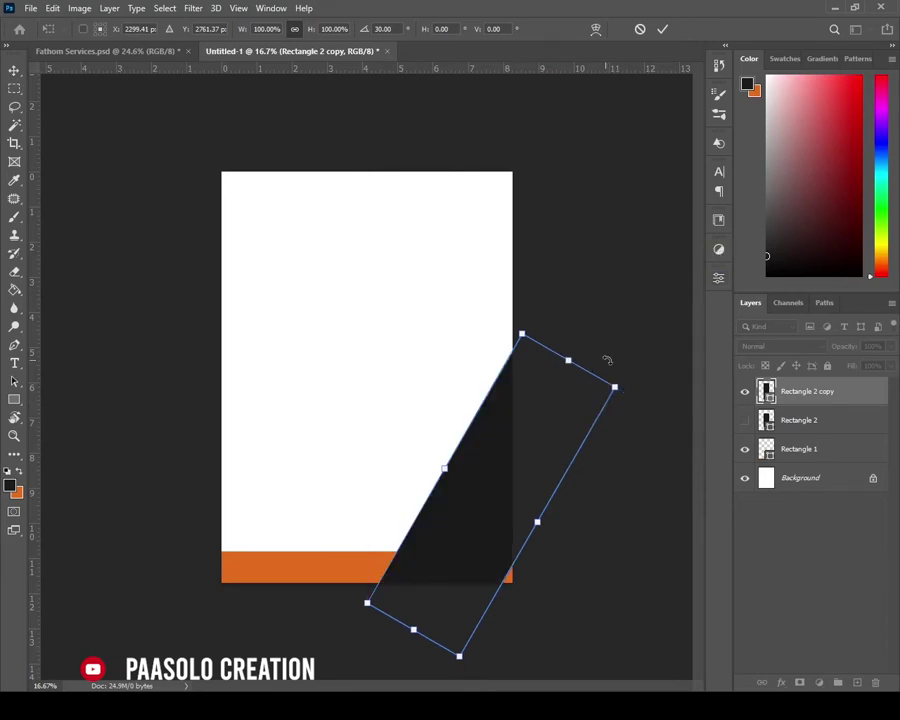
left_click_drag(630, 364, 656, 385)
left_click_drag(562, 415, 545, 449)
key("Return")
left_click(531, 474)
left_click(496, 490)
key("shift+Right")
key("shift+Right")
key("shift+Right")
key("shift+Right")
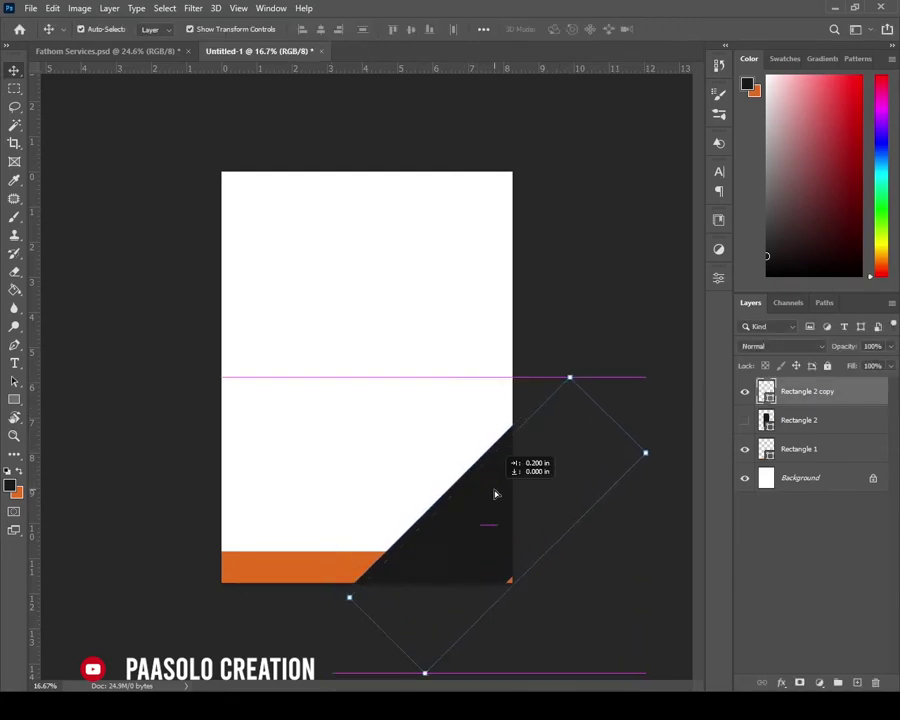
left_click(593, 254)
left_click_drag(490, 500, 452, 466)
key("ctrl+z")
key("ctrl+z")
key("ctrl+z")
key("ctrl+z")
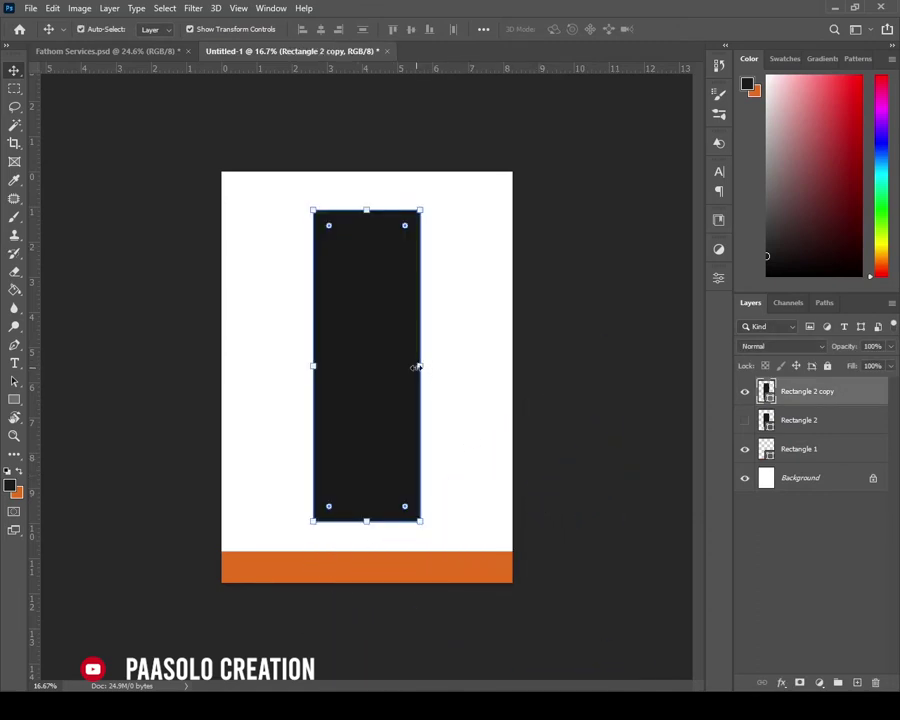
- Widen the dark rectangle to the right and delete the unused Rectangle 2 layer
left_click_drag(417, 367, 444, 366)
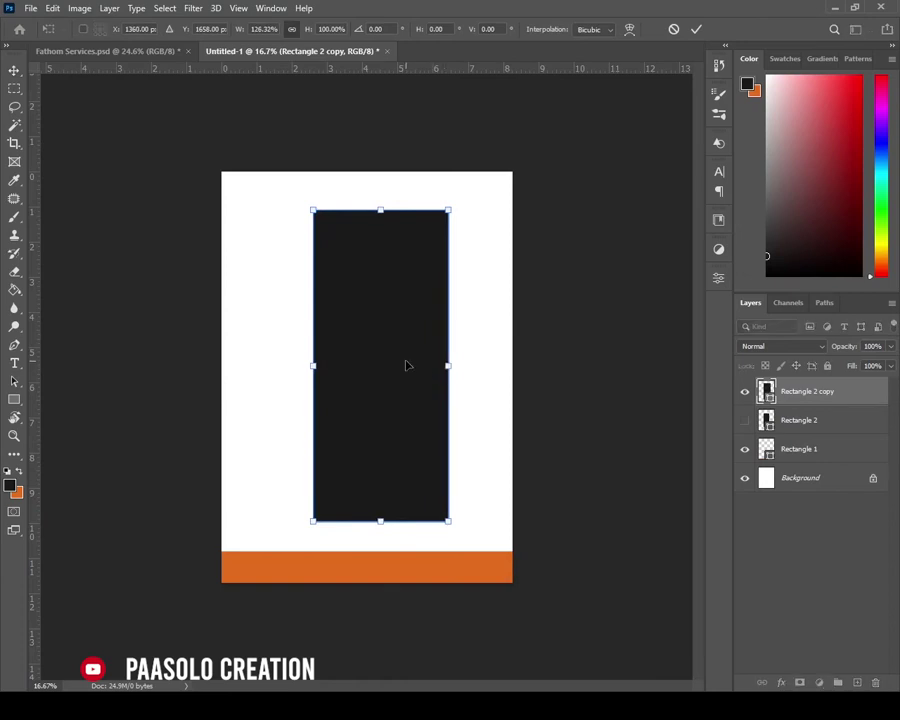
key("Return")
left_click(836, 424)
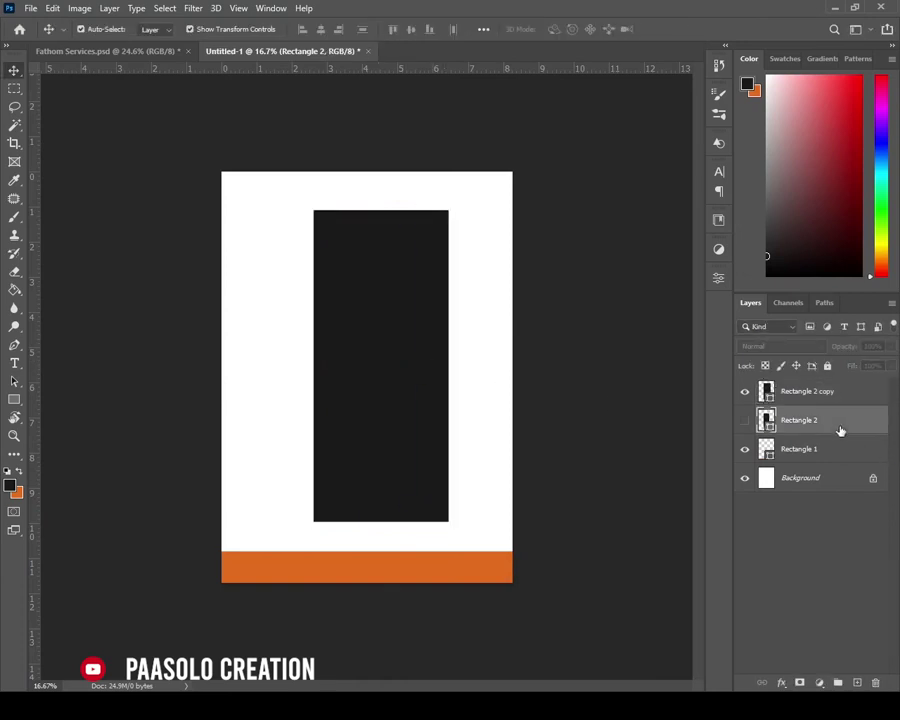
key("Delete")
- Duplicate Rectangle 2 copy, rotate it 45° and place it in the lower-right corner
left_click(831, 396)
left_click_drag(831, 397, 858, 682)
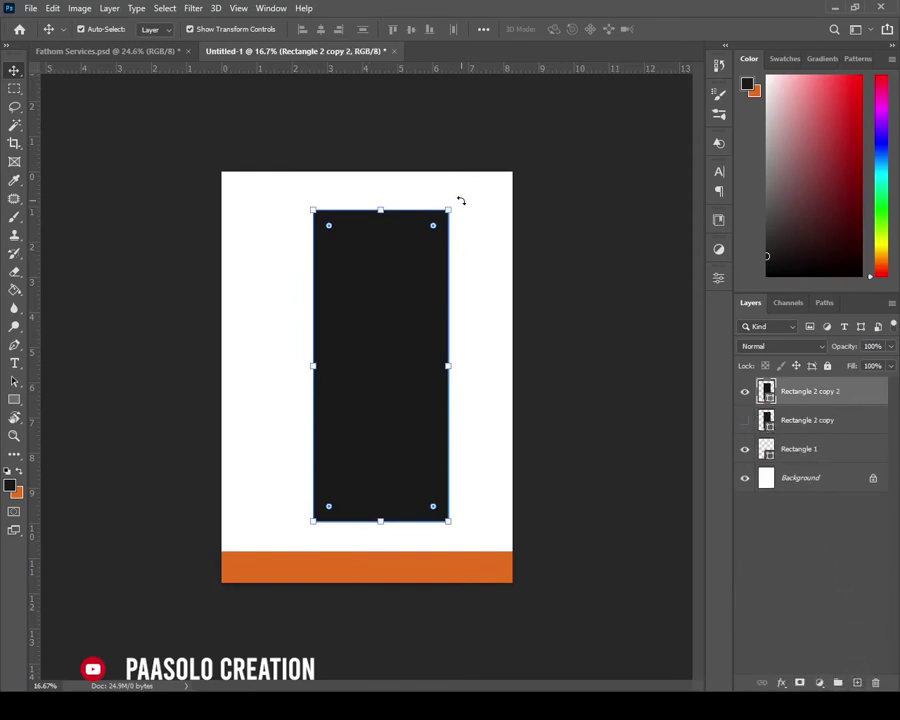
left_click_drag(461, 201, 529, 307)
left_click_drag(460, 322, 538, 464)
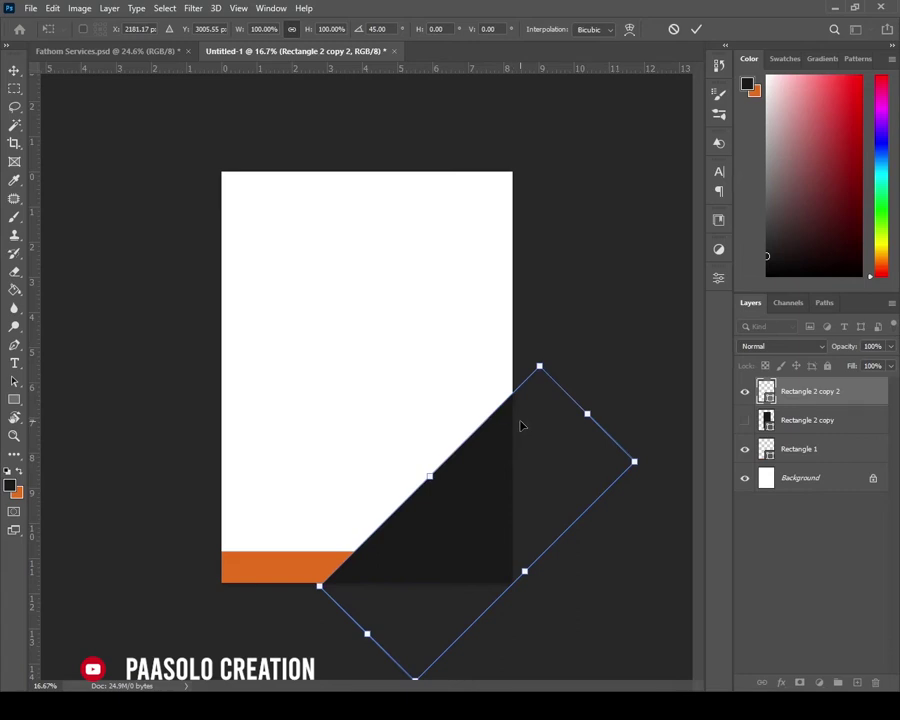
key("Return")
key("ctrl+t")
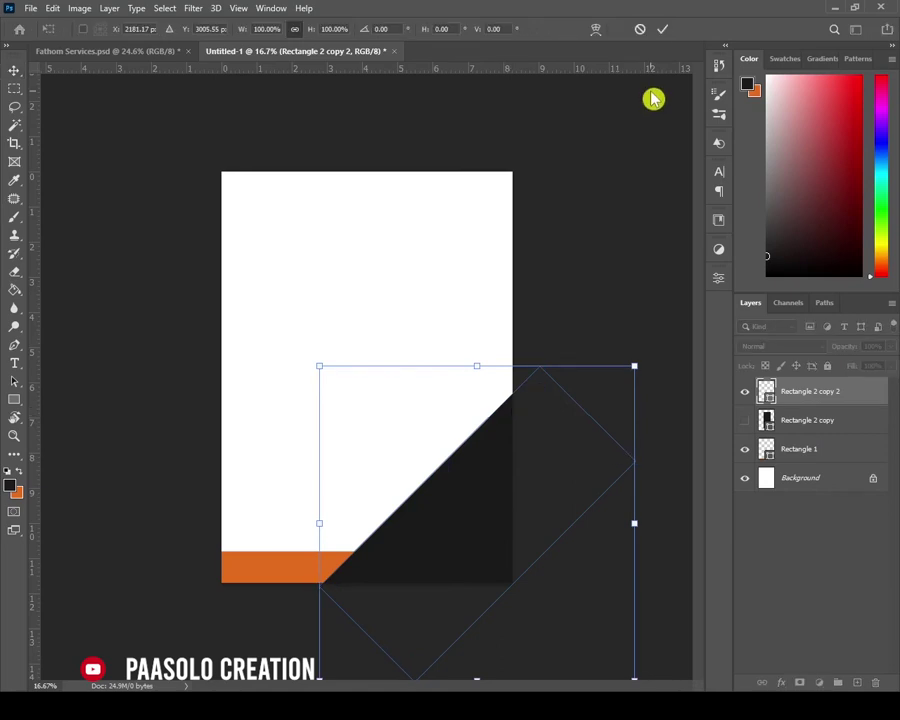
left_click(666, 36)
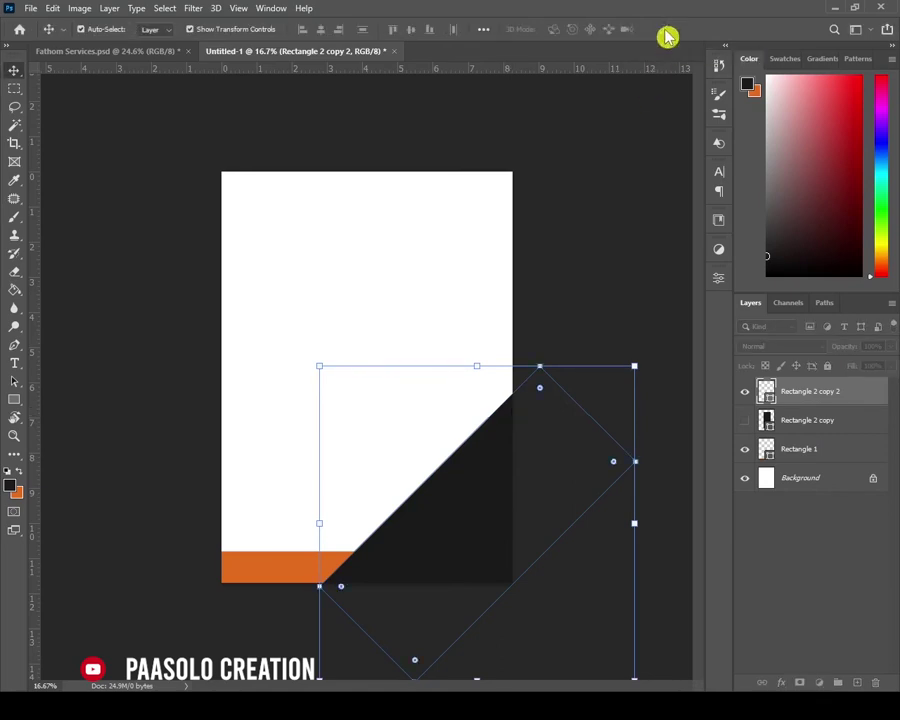
- Nudge the dark diagonal rectangle slightly right
left_click(596, 216)
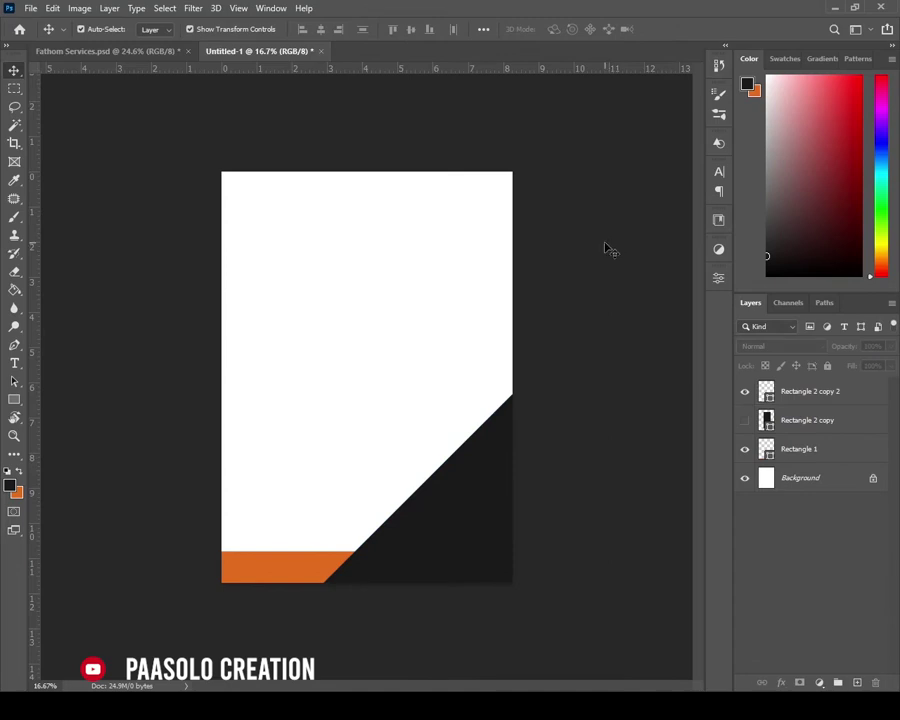
left_click(469, 510)
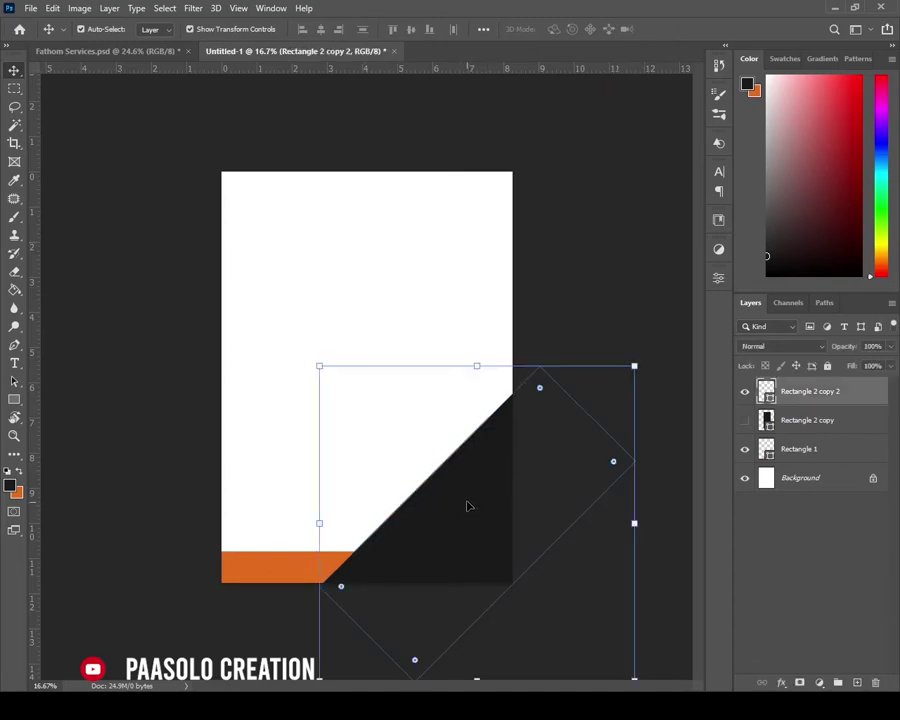
key("shift+Right")
key("shift+Right")
key("shift+Right")
key("shift+Right")
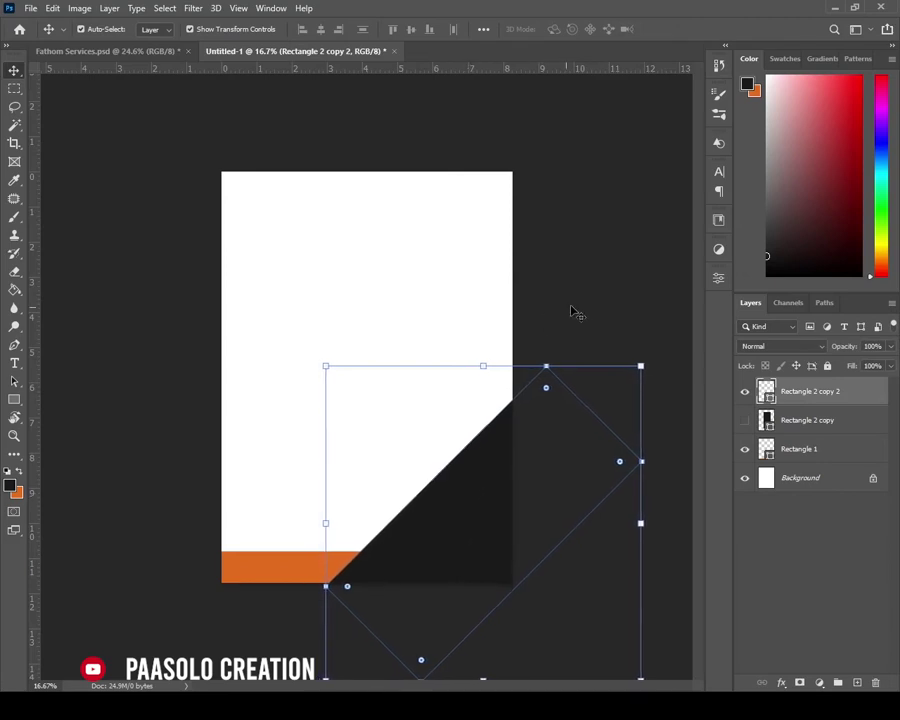
left_click(573, 313)
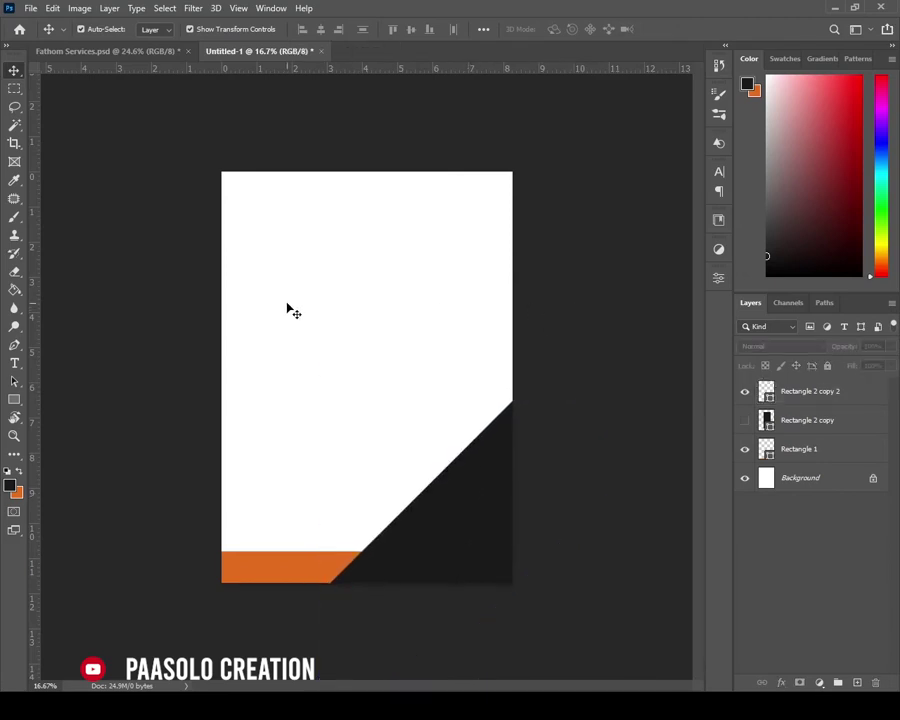
- Pen a closed path with a curved wave top around the lower page and make it a shape
left_click(16, 350)
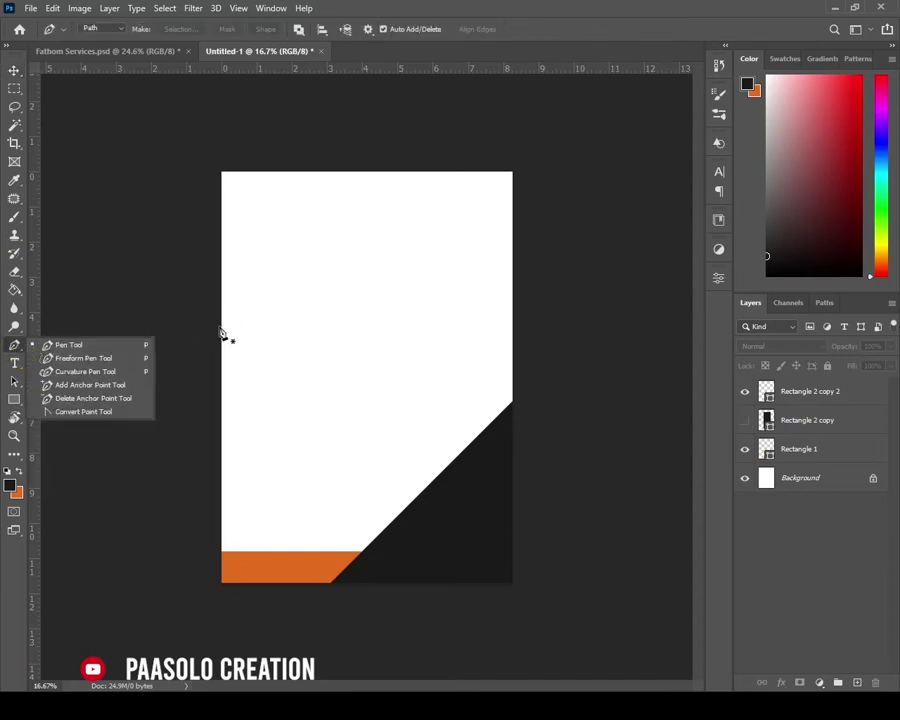
left_click_drag(210, 331, 225, 317)
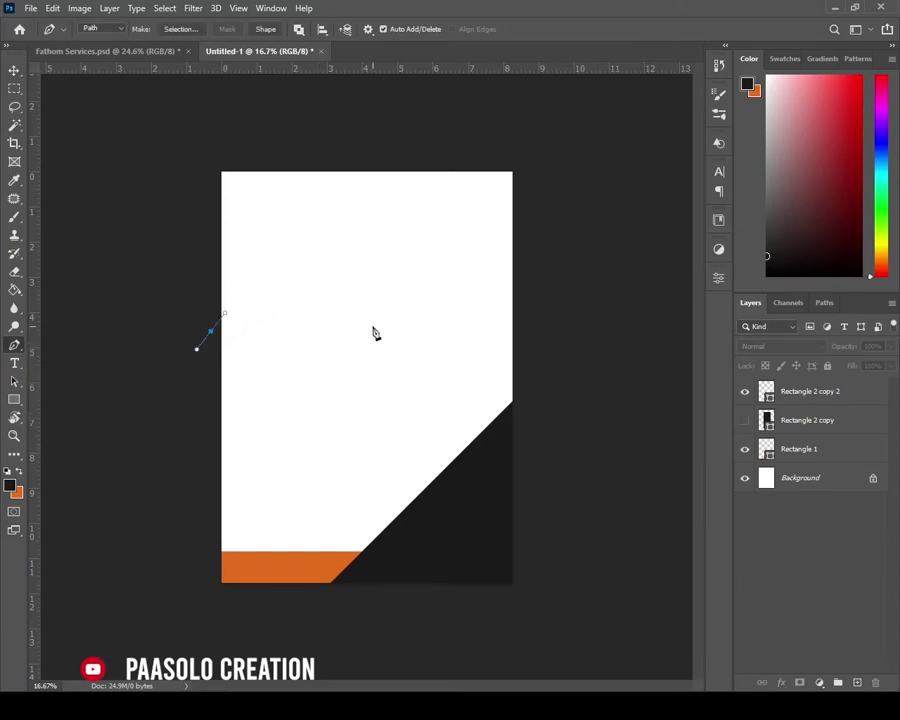
left_click_drag(382, 342, 430, 401)
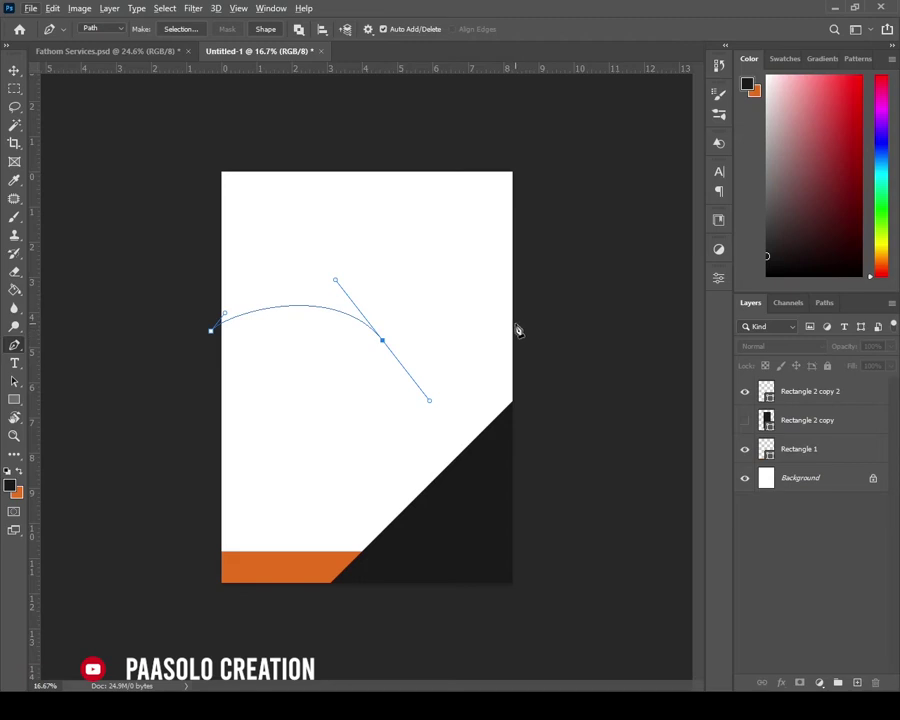
mouse_move(514, 322)
left_mouse_down()
mouse_move(524, 308)
mouse_move(526, 316)
left_mouse_up()
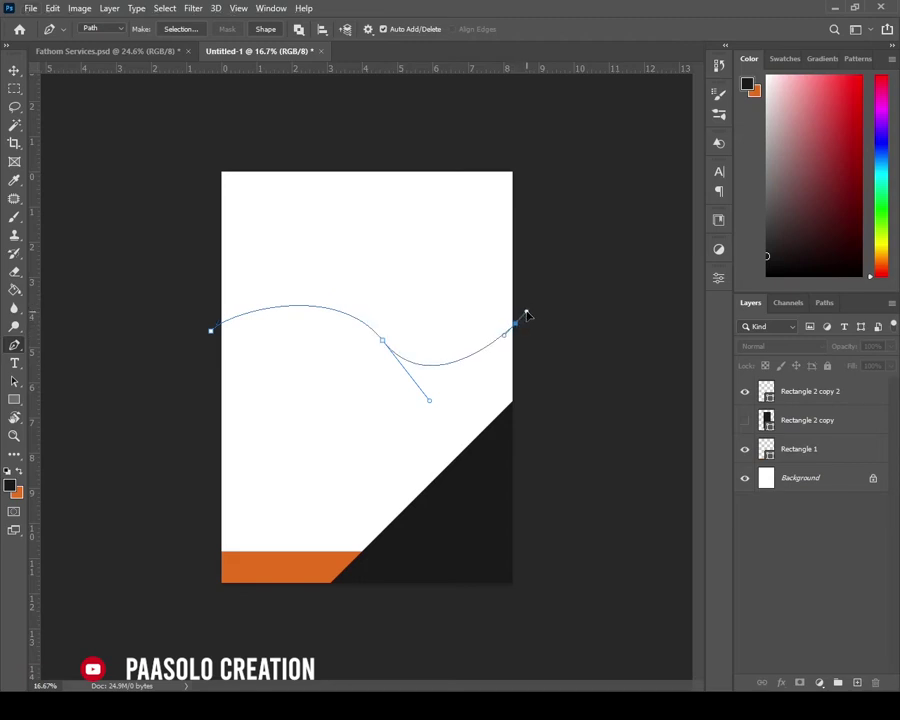
left_click(525, 606)
left_click(388, 627)
left_click(186, 607)
left_click_drag(154, 494, 154, 474)
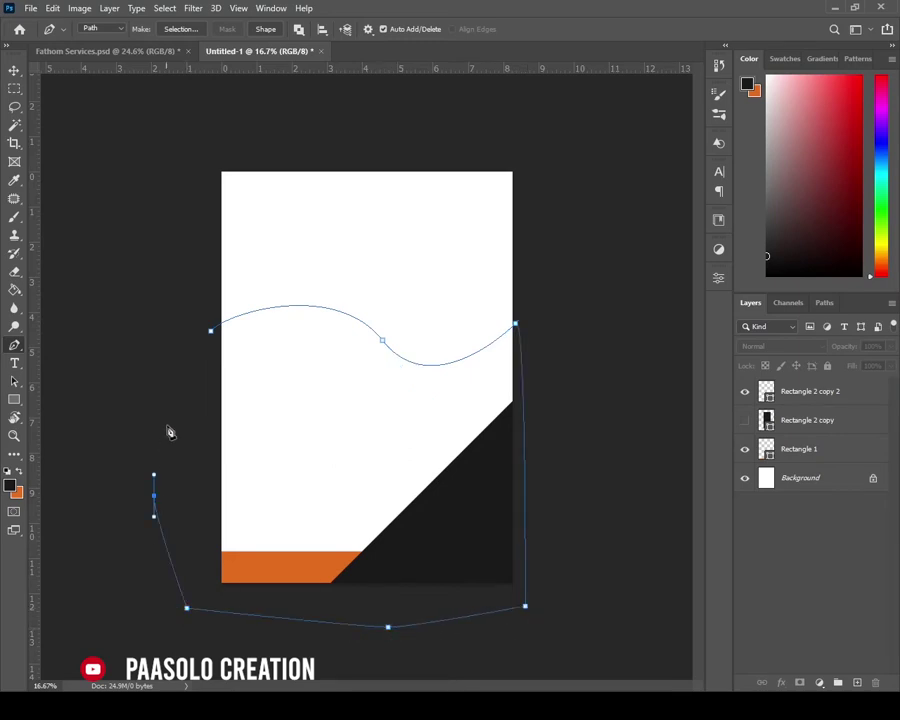
left_click(204, 351)
left_click(212, 332)
left_click(272, 34)
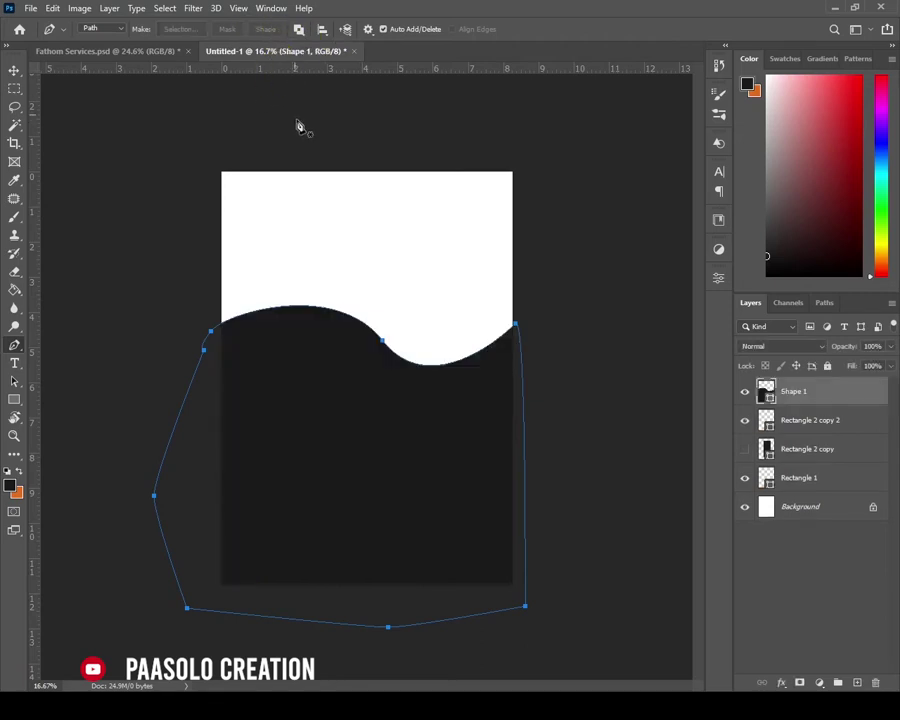
- Undo the fill and save the wave path as a custom shape with its default name
key("ctrl+z")
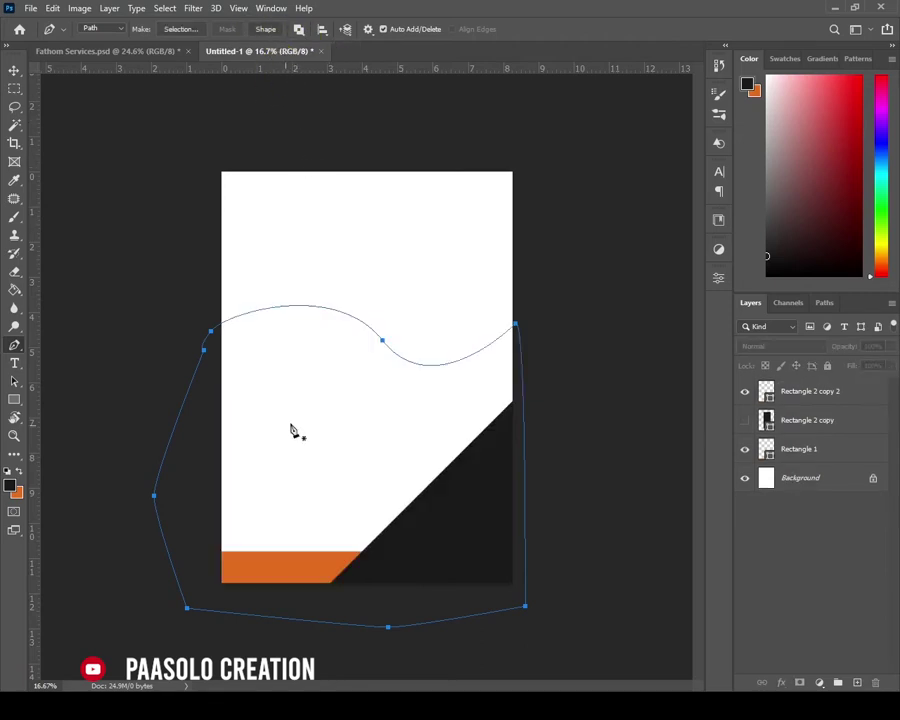
right_click(317, 368)
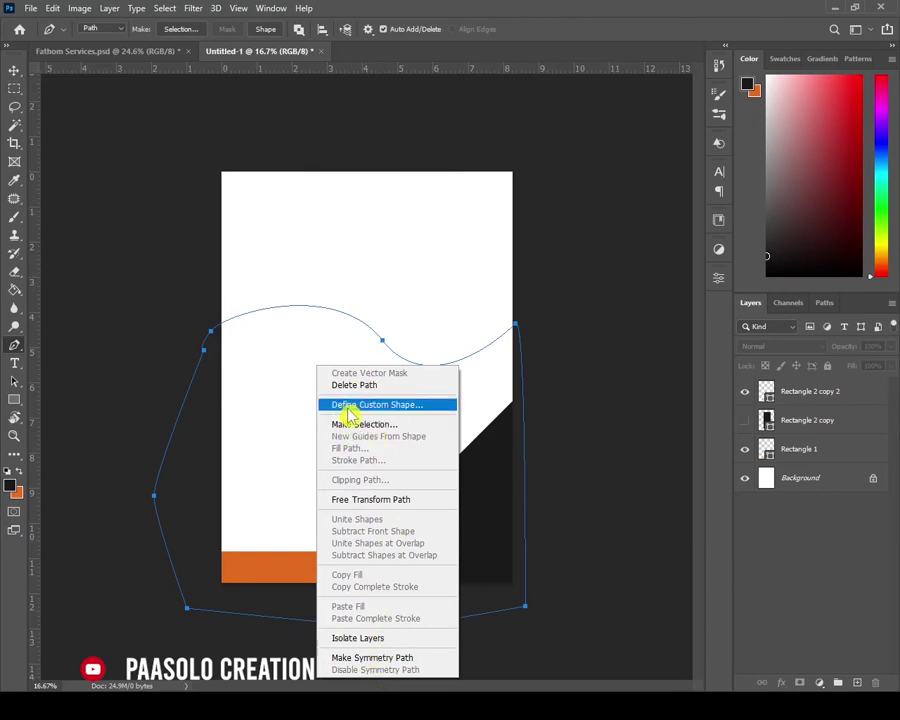
left_click(407, 408)
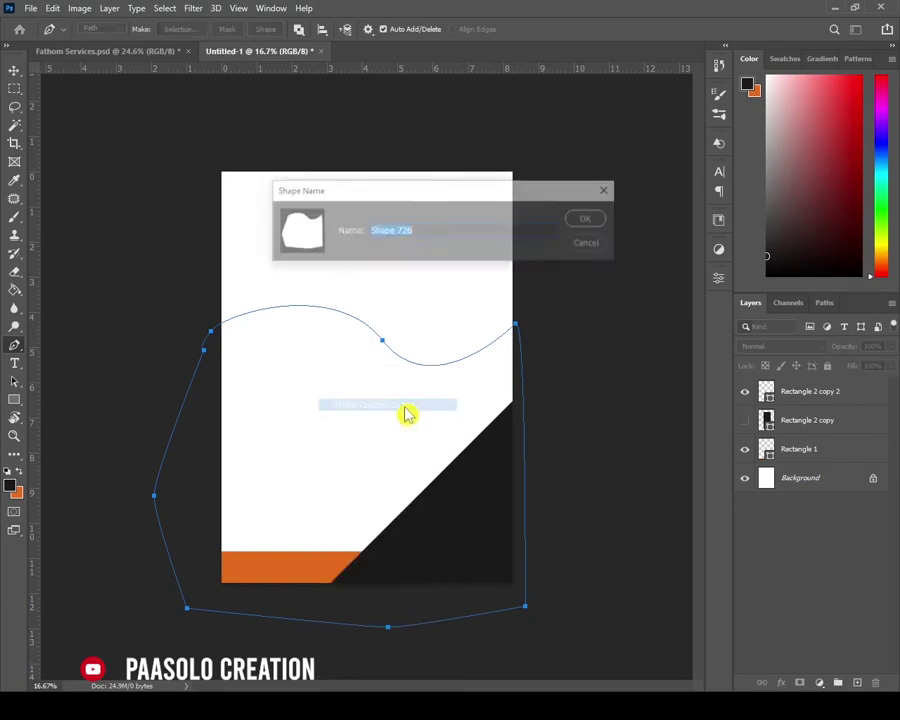
left_click(584, 222)
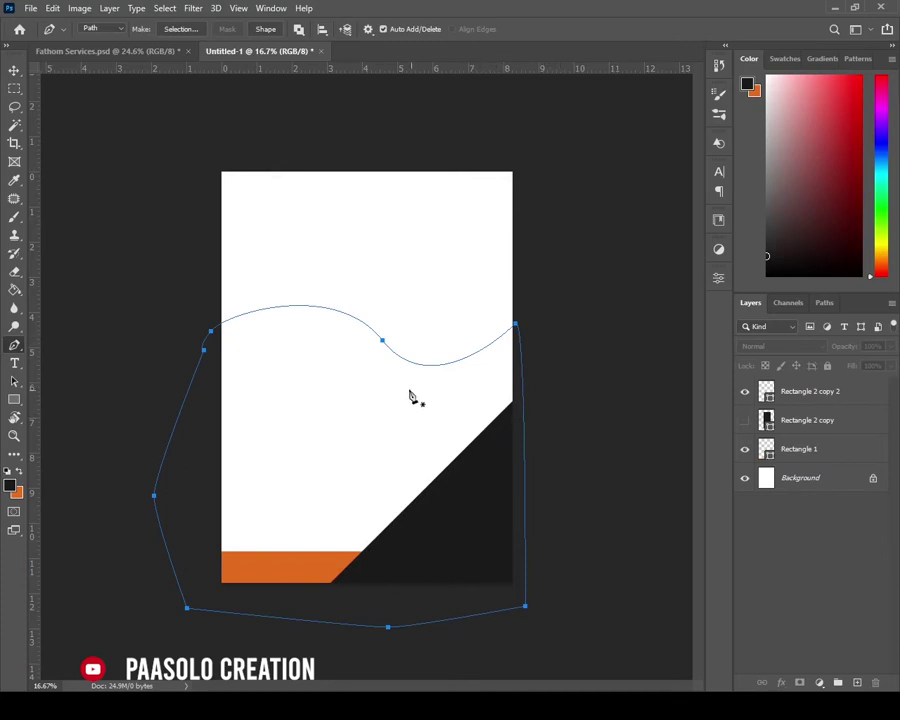
- Convert the wave path to a shape and move Shape 1 just above Background
left_click(272, 34)
left_click(268, 28)
left_click(14, 70)
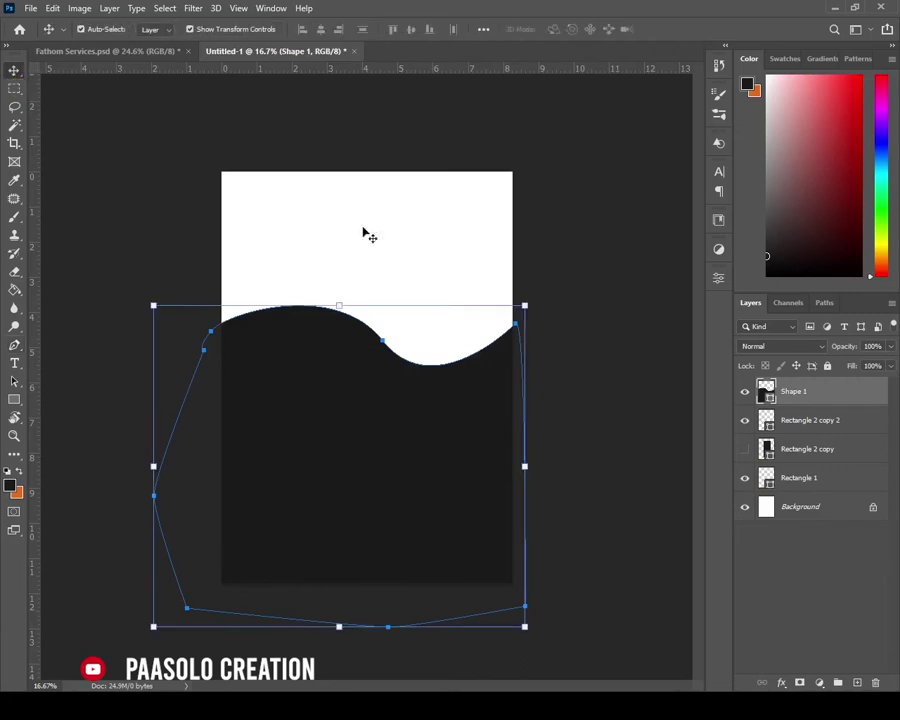
left_click_drag(823, 393, 851, 495)
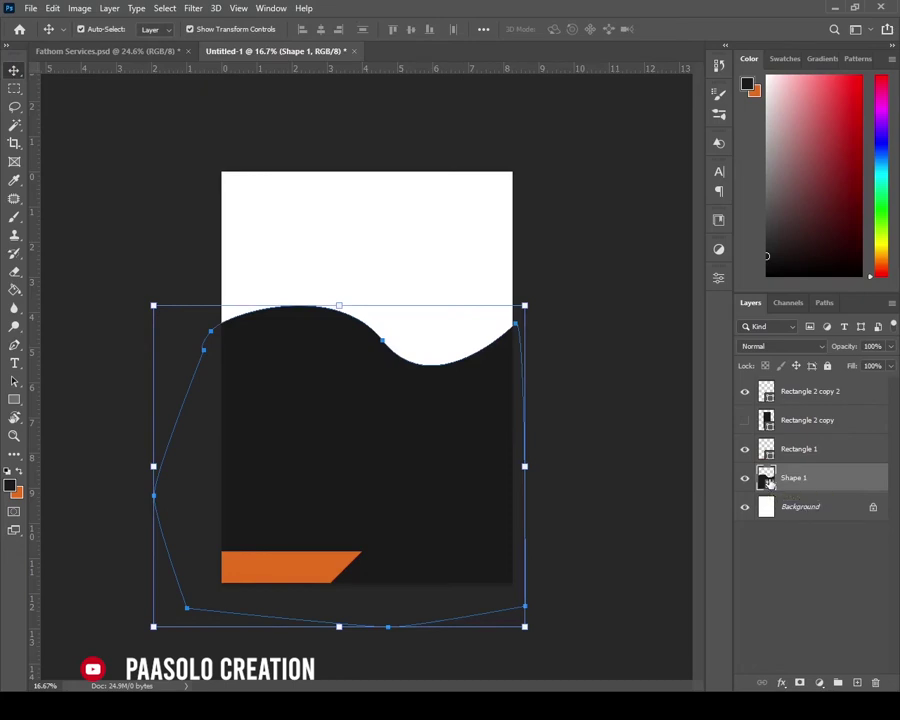
double_click(766, 479)
- Fill the wave shape light grey cccccc and deselect it
left_click(428, 181)
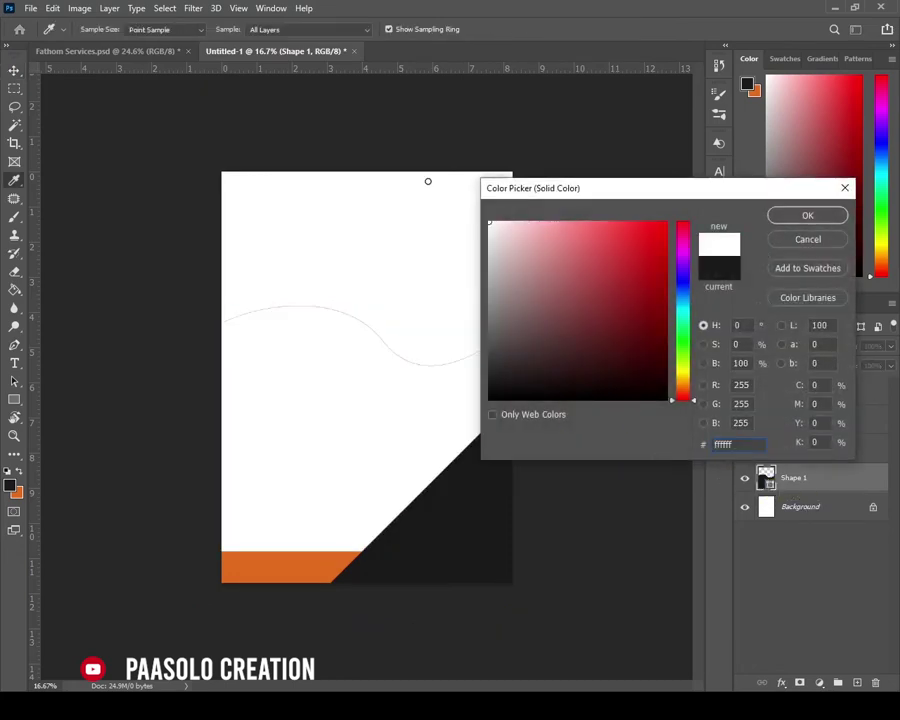
type("cccccc")
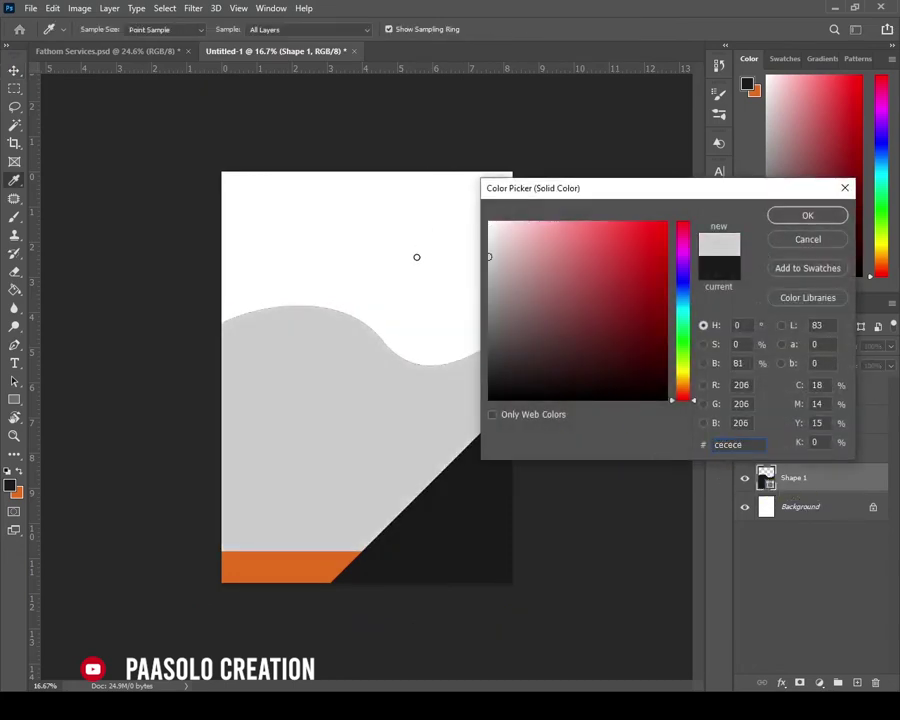
left_click(812, 218)
key("v")
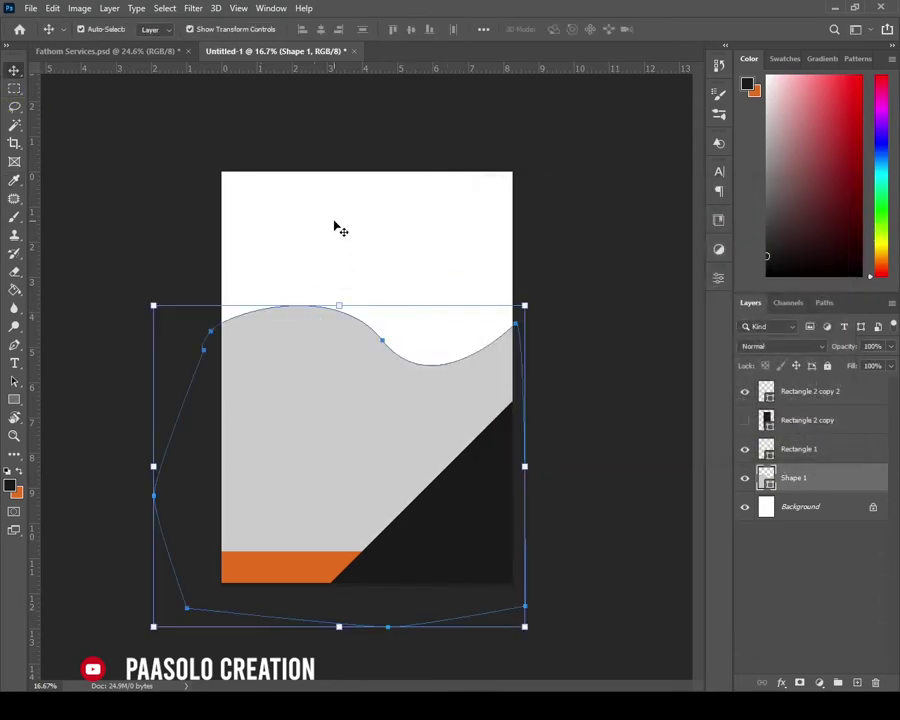
left_click(358, 262)
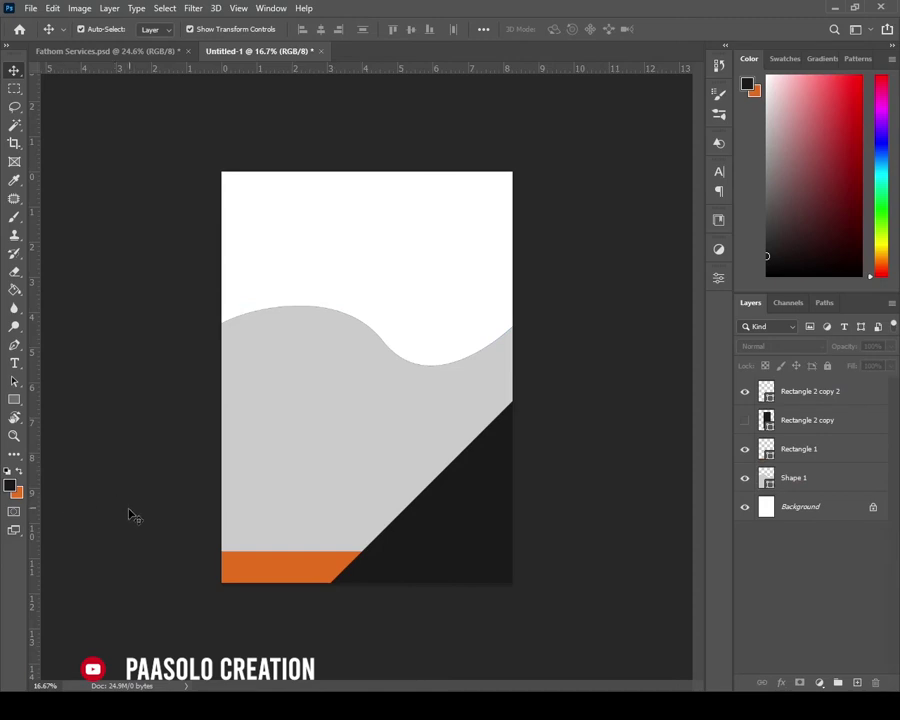
- Set the wave shape's stroke to No Color, removing its thin dark outline
left_click(15, 437)
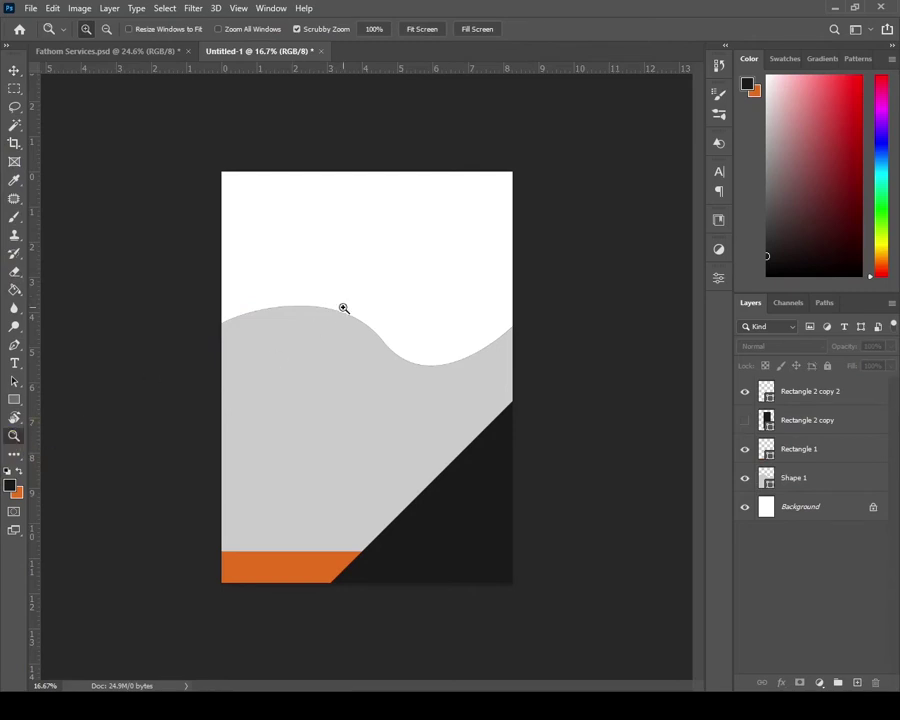
left_click_drag(343, 308, 462, 450)
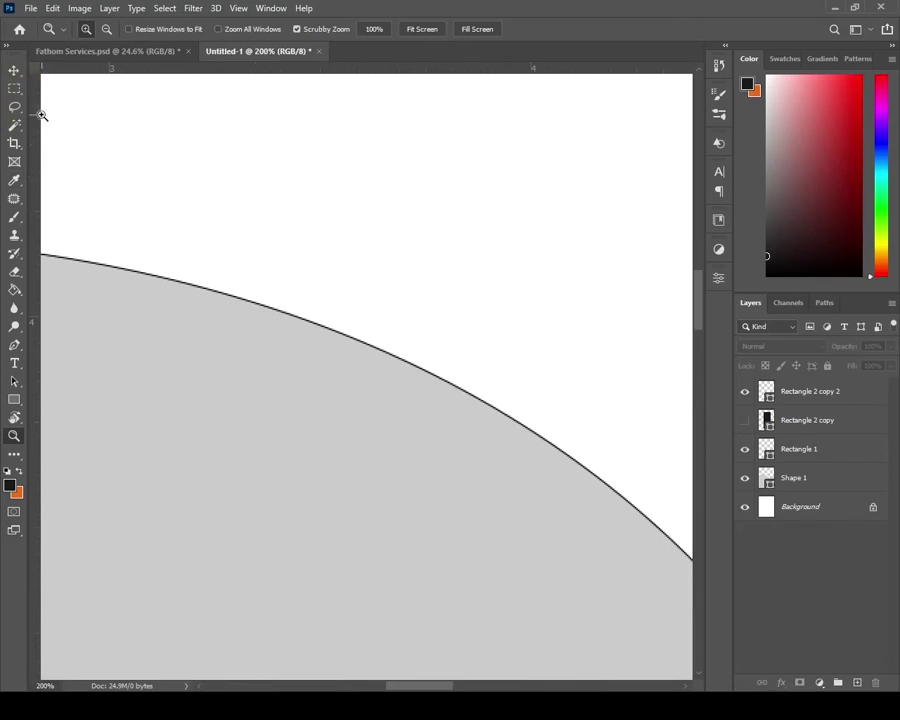
left_click(14, 70)
left_click(279, 324)
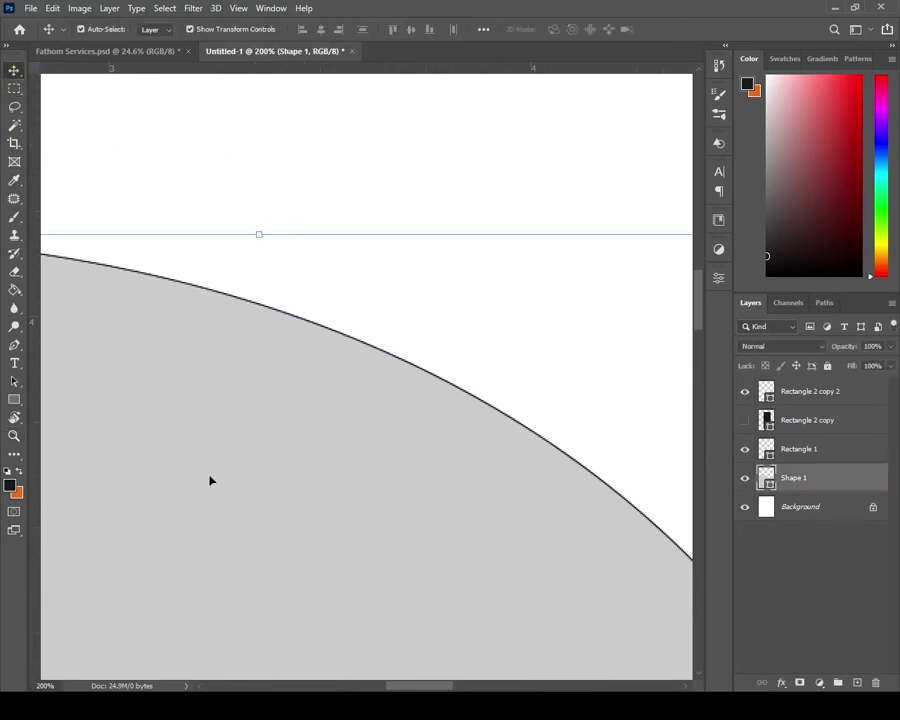
left_click(21, 405)
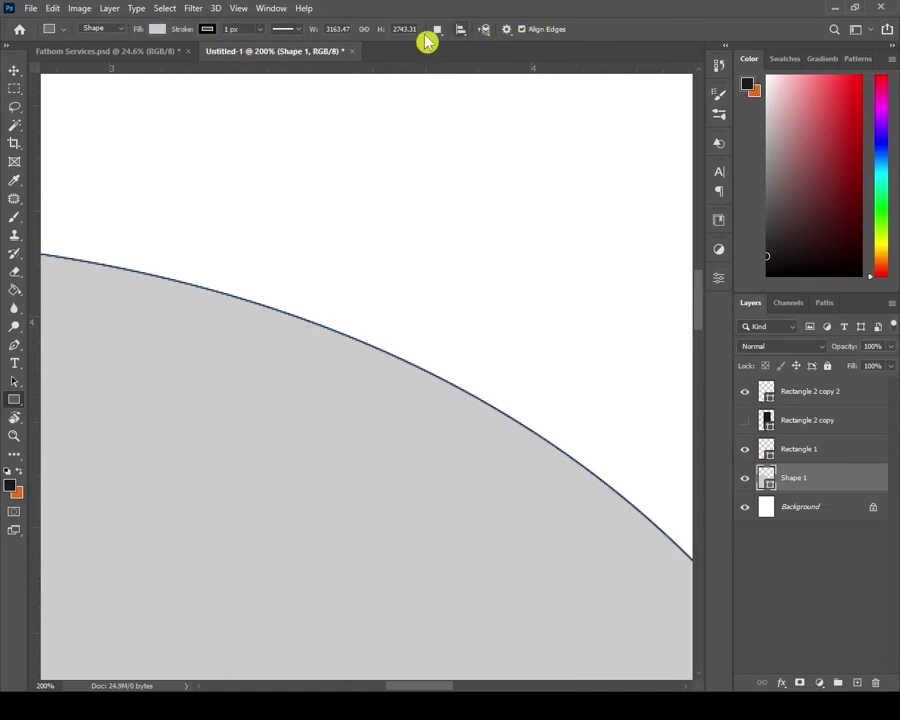
left_click(207, 30)
left_click(208, 33)
left_click(207, 33)
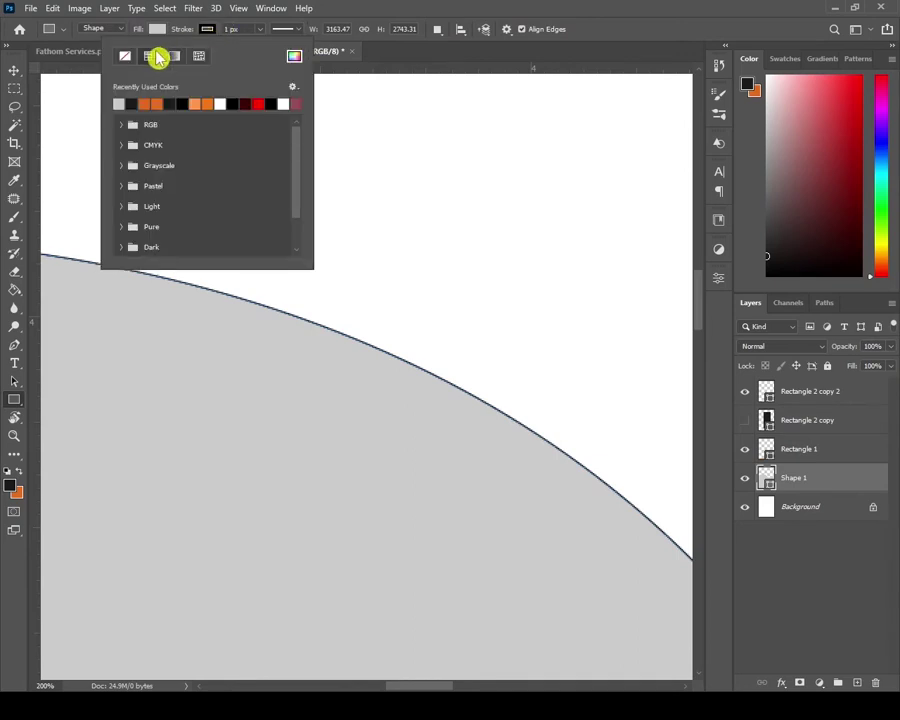
left_click(128, 56)
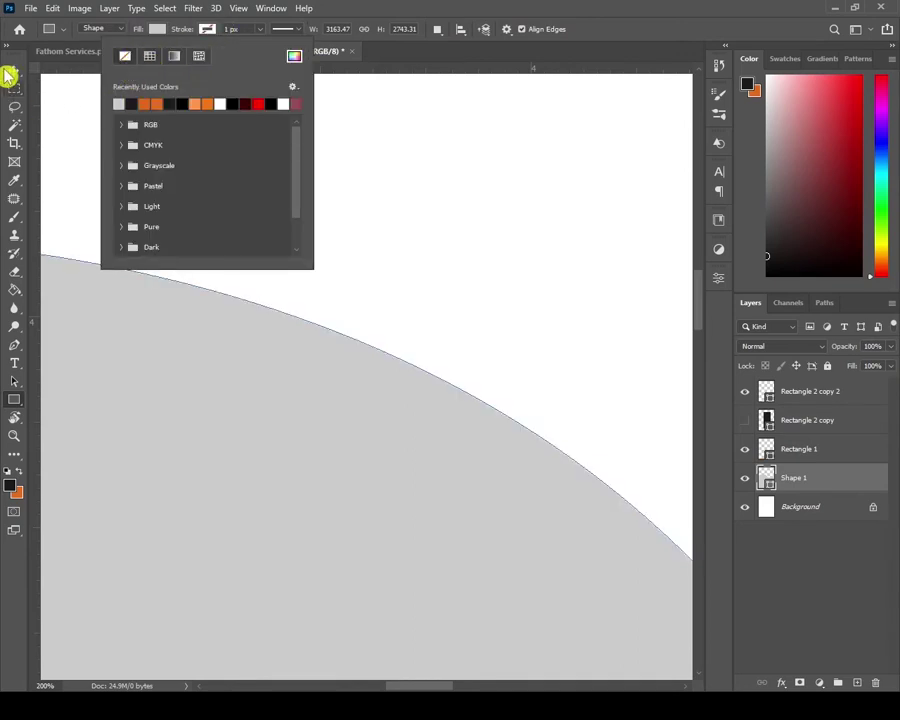
left_click(12, 72)
- Fit the whole page on screen
left_click(16, 420)
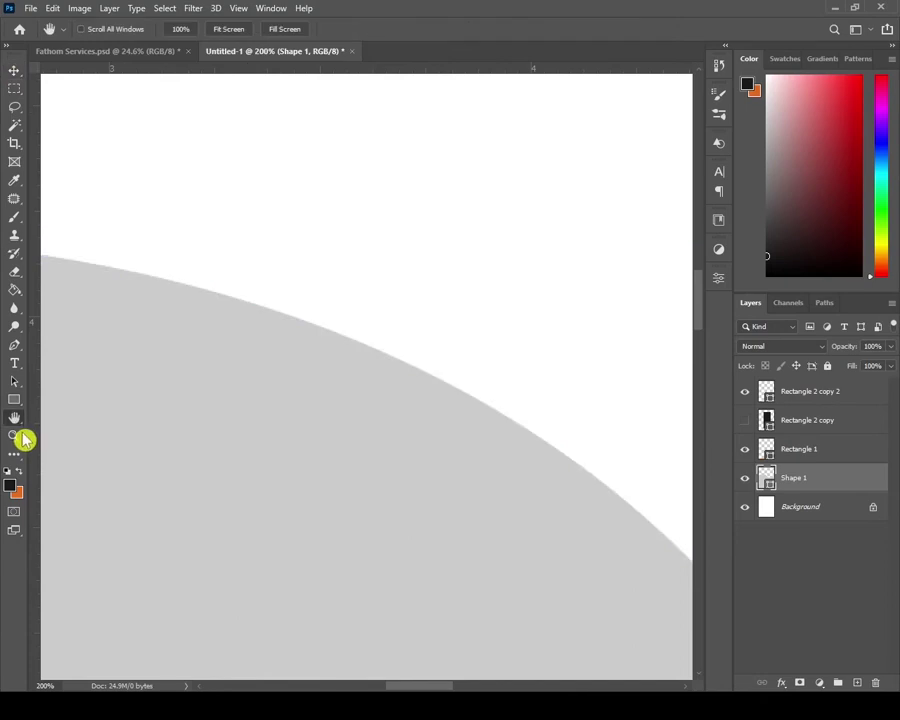
double_click(16, 422)
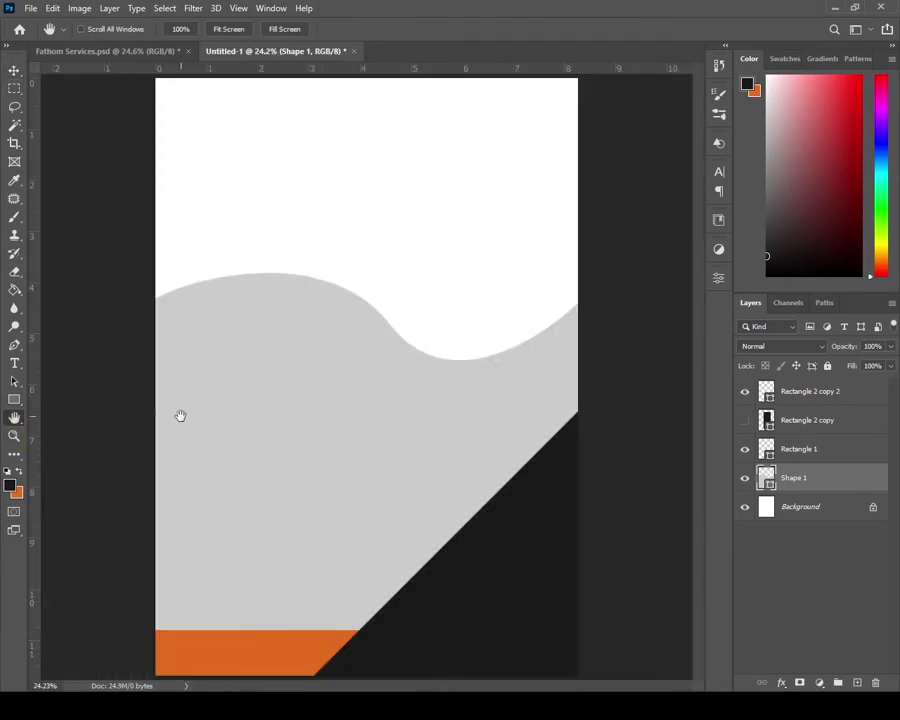
right_click(25, 431)
- Select the wave shape and reveal its anchor points with the Direct Selection Tool
left_click(24, 430)
right_click(24, 430)
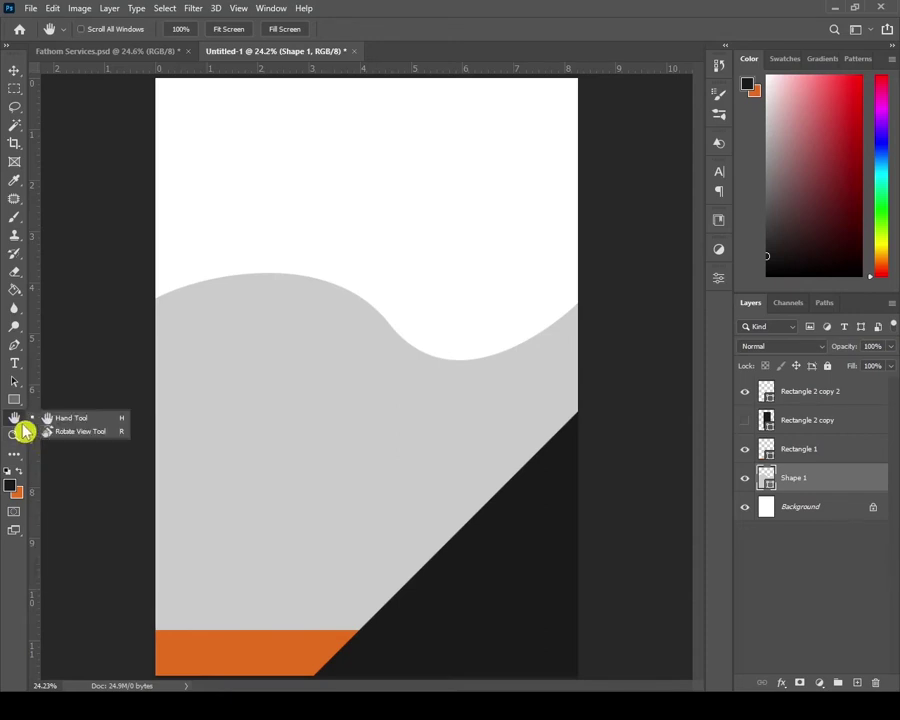
left_click(74, 418)
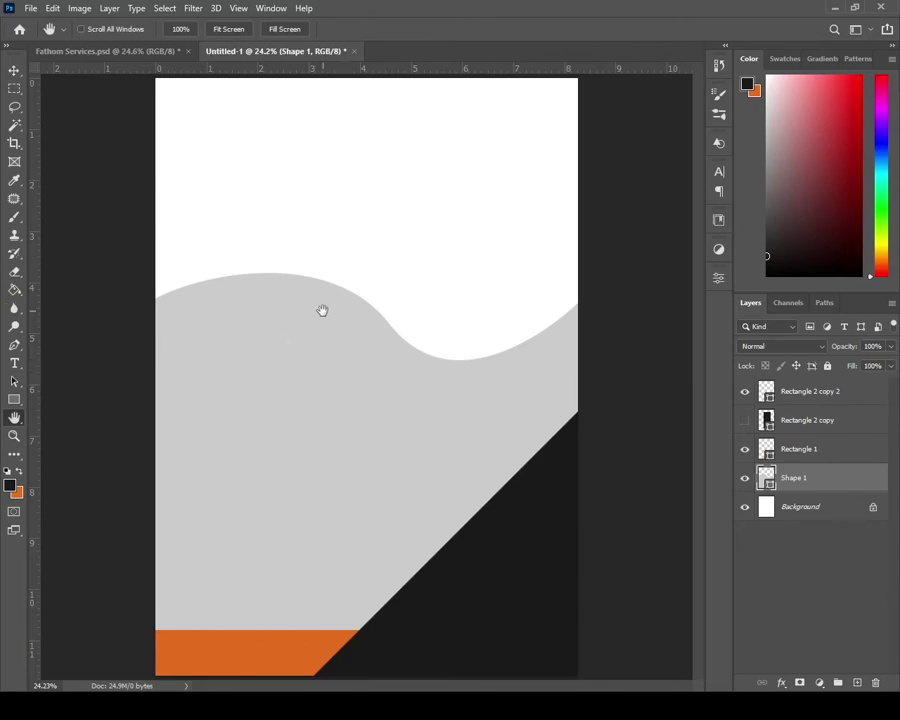
left_click(14, 72)
left_click(14, 72)
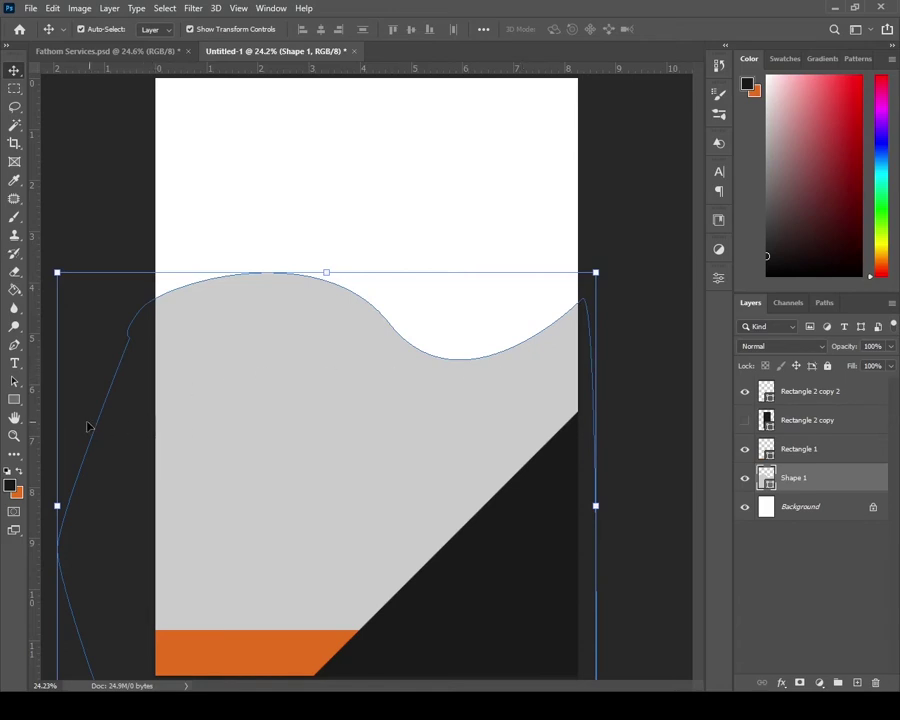
left_click(24, 389)
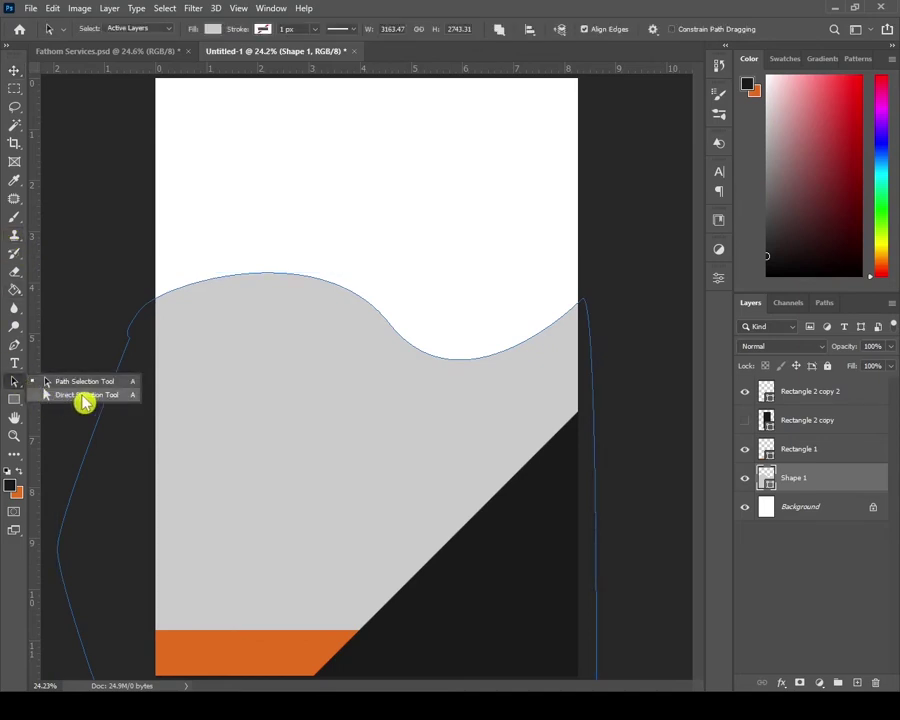
left_click(92, 396)
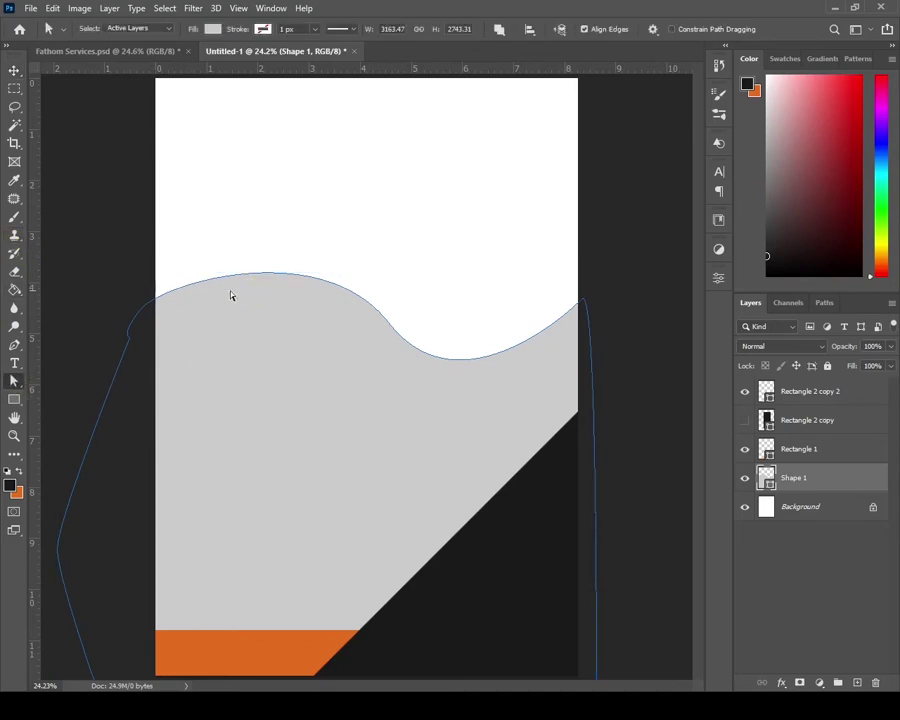
left_click(306, 280)
- Drag the wave's anchors and handles to raise the crest and smooth the dip, then deselect
left_click_drag(321, 237, 303, 226)
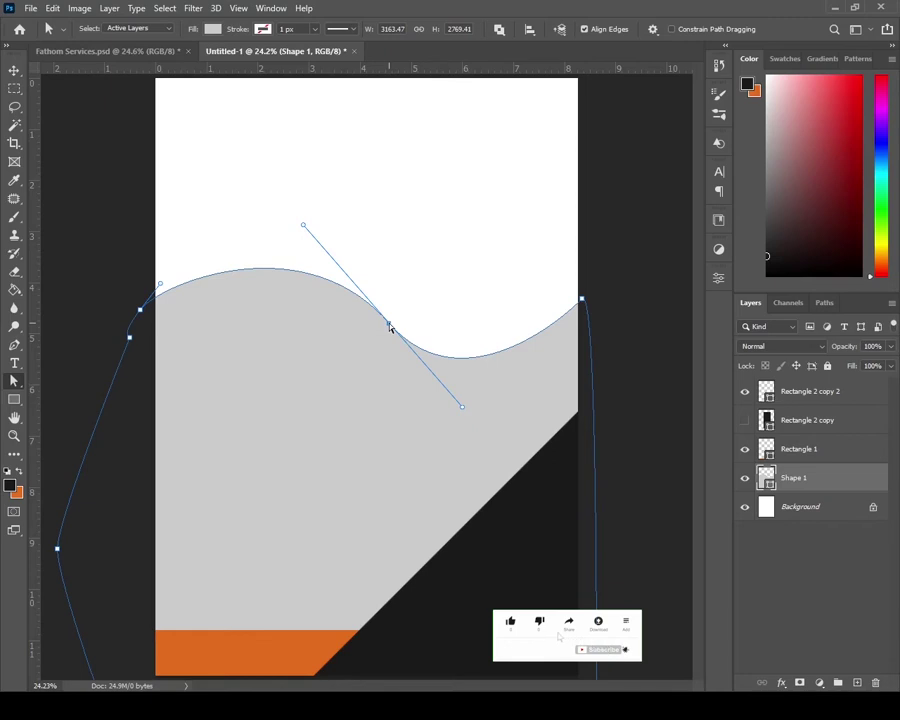
left_click_drag(390, 327, 377, 322)
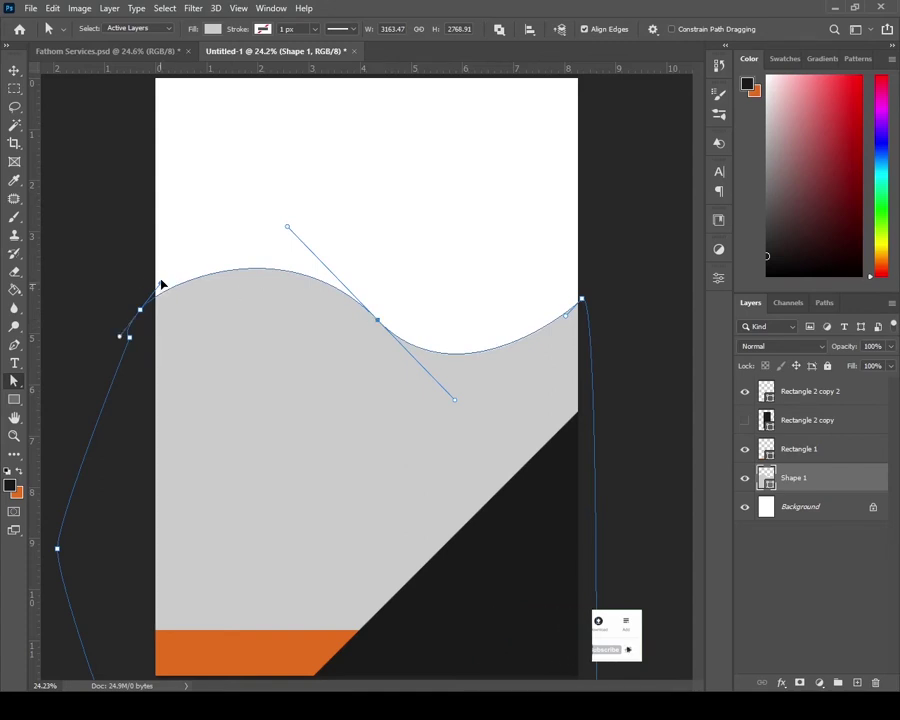
left_click_drag(162, 285, 163, 273)
left_click_drag(287, 230, 288, 222)
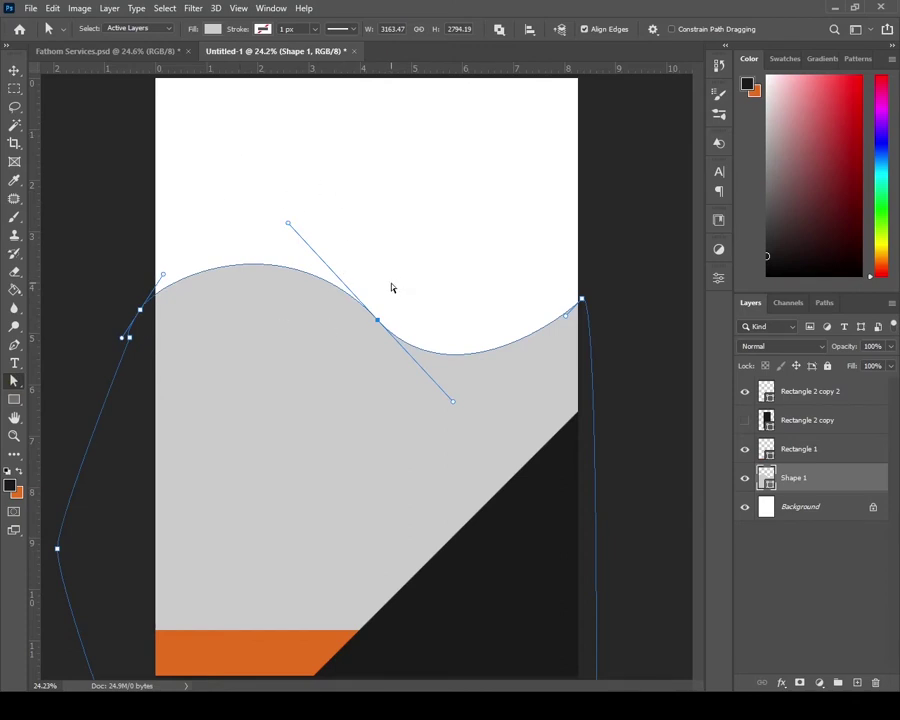
left_click(16, 74)
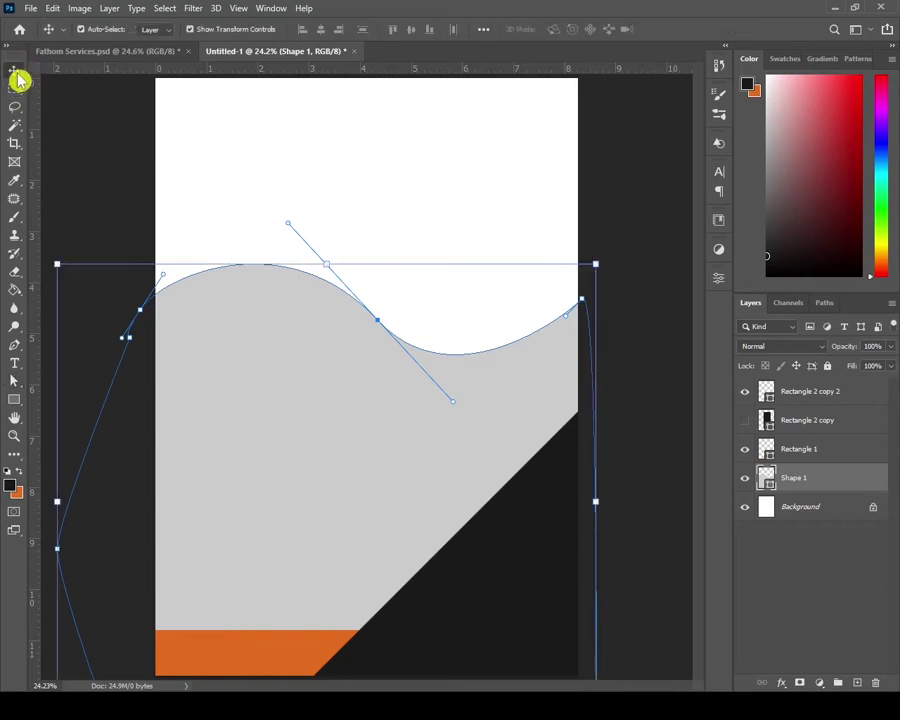
left_click(630, 119)
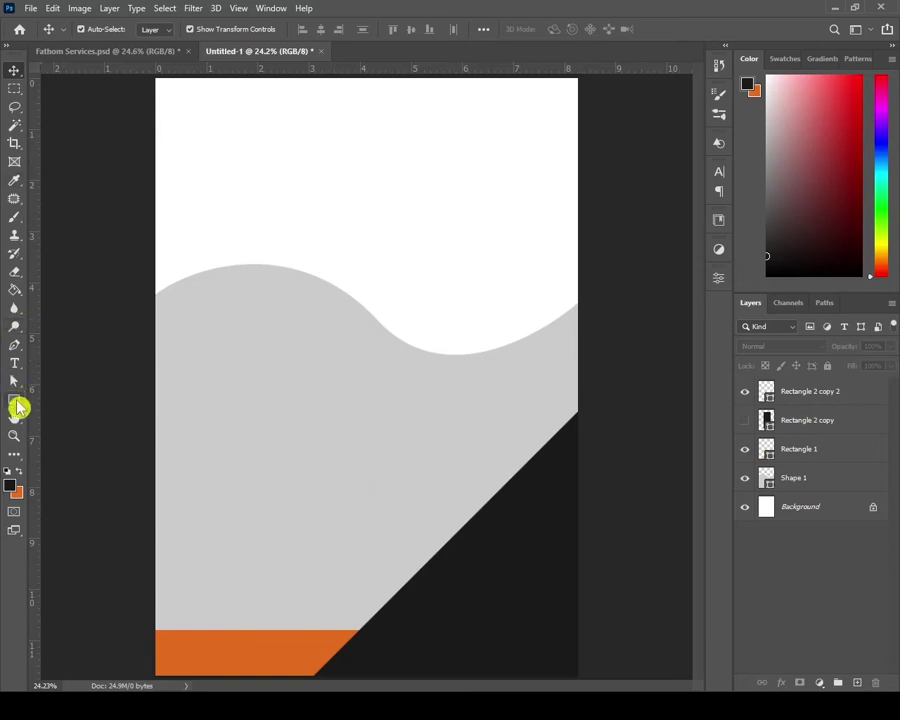
- On a new layer, start a Pen path at the page's left edge with a curved point at the wave's dip
left_click(14, 346)
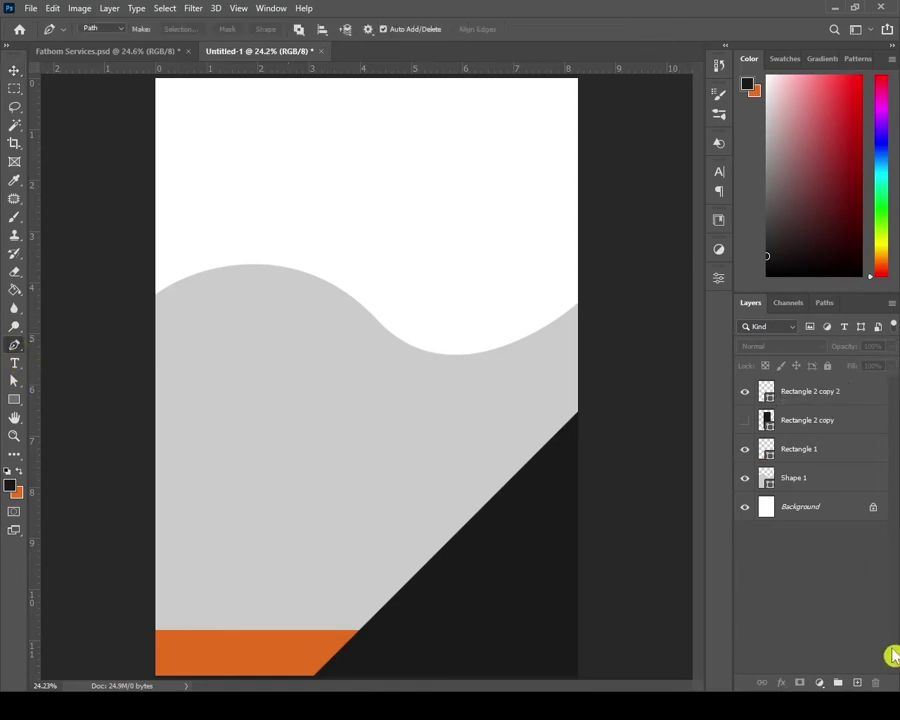
left_click(857, 683)
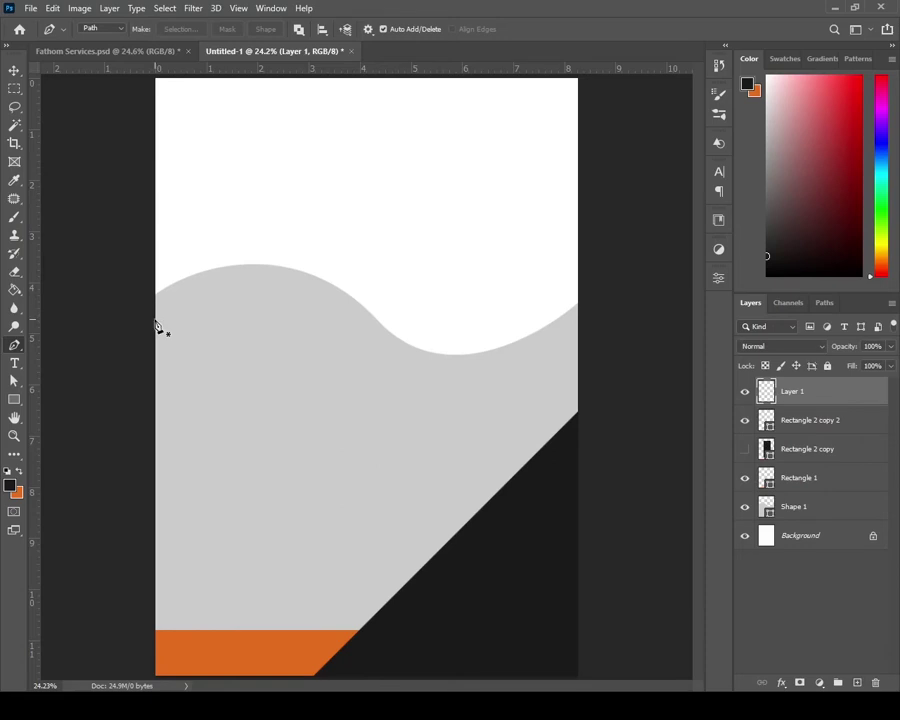
left_click_drag(155, 320, 164, 313)
left_click(156, 320, "alt")
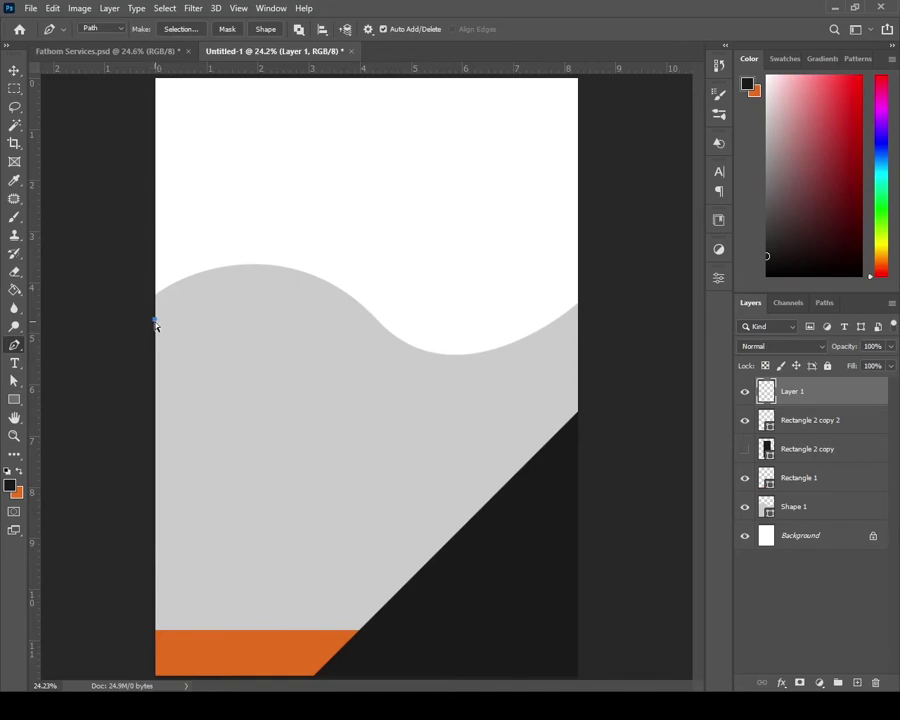
left_click_drag(156, 320, 168, 313)
left_click_drag(390, 334, 520, 445)
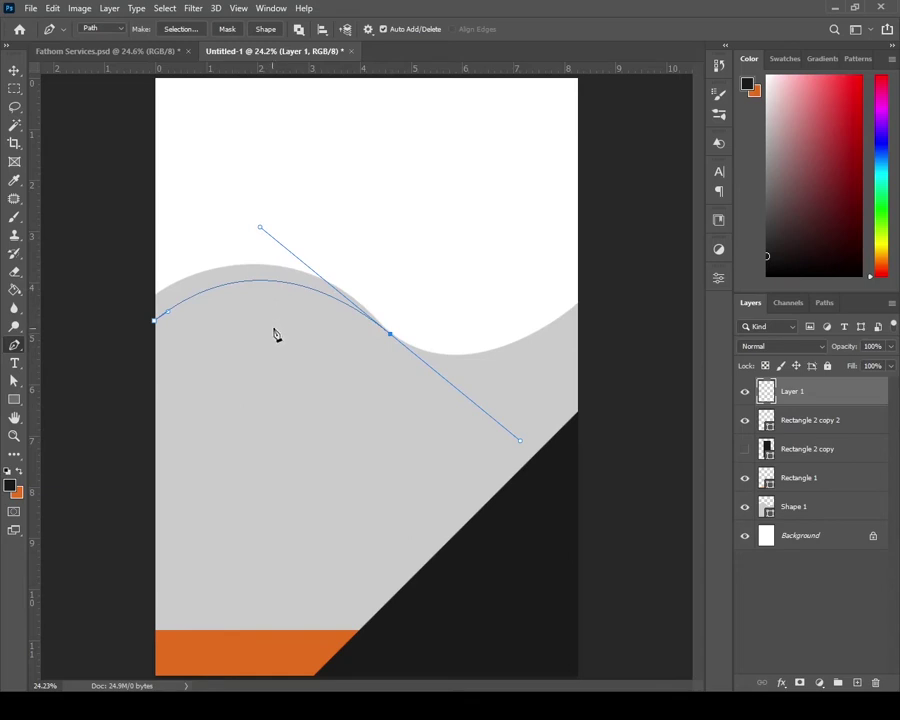
- Add trial points past the dip and above the wave, undoing the stray ones
left_click(256, 237, "ctrl")
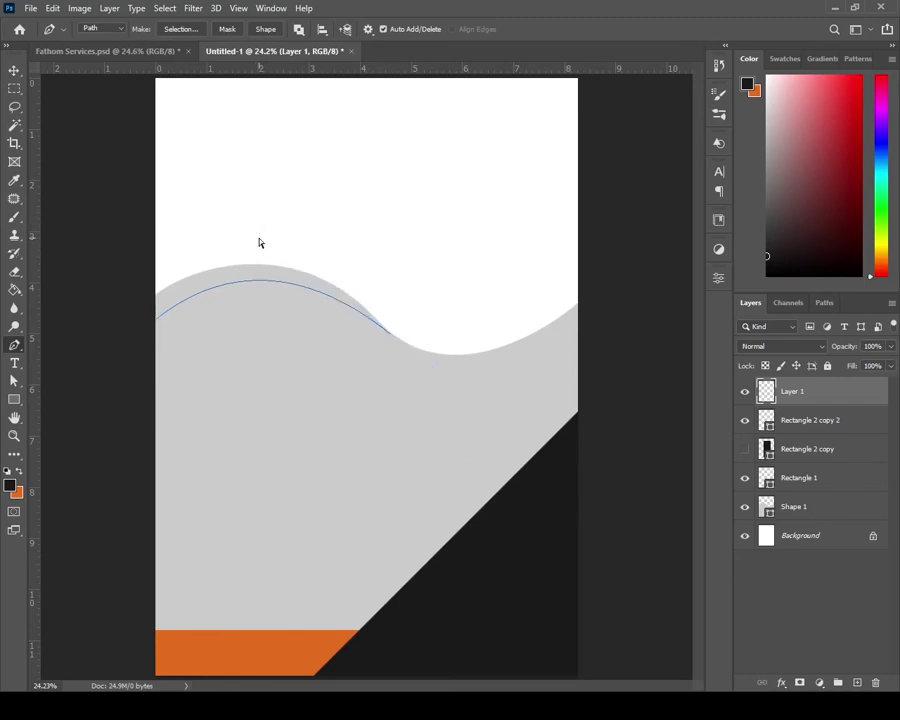
left_click(290, 287, "ctrl")
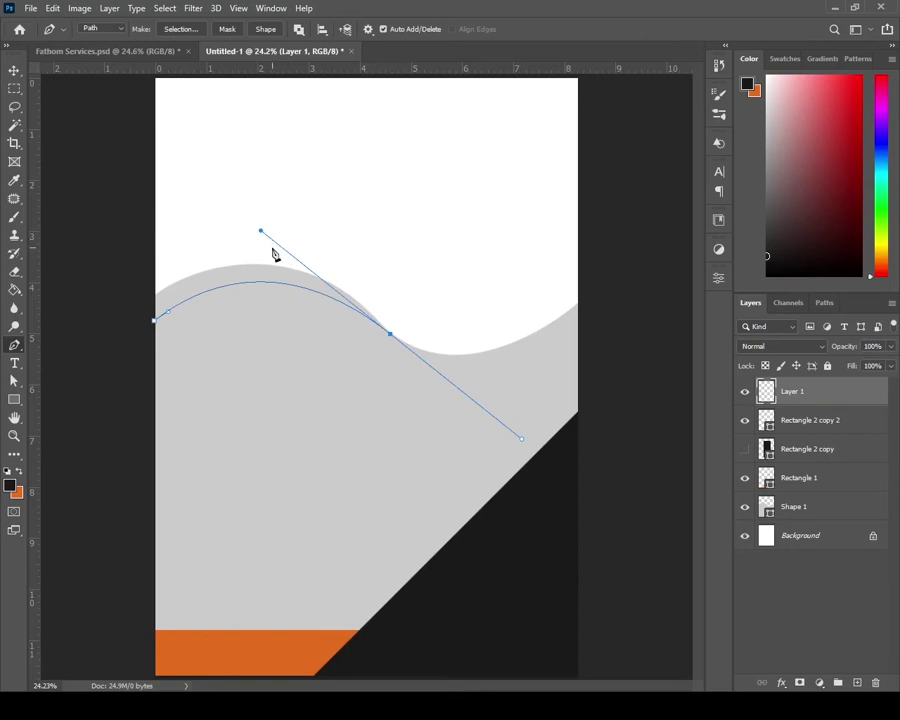
left_click(55, 9)
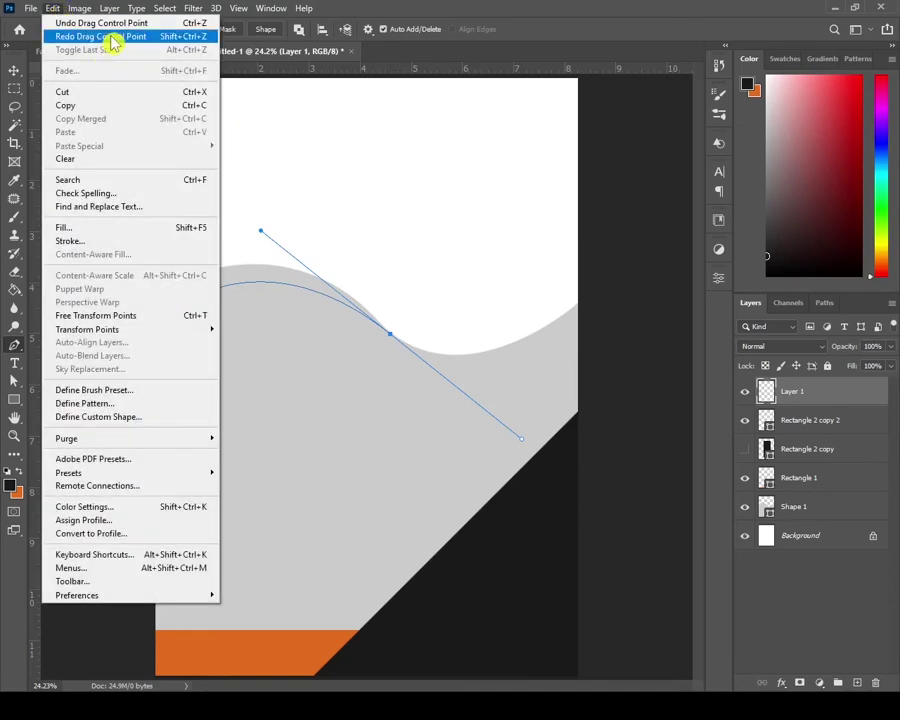
left_click(324, 216)
left_click_drag(401, 317, 352, 260)
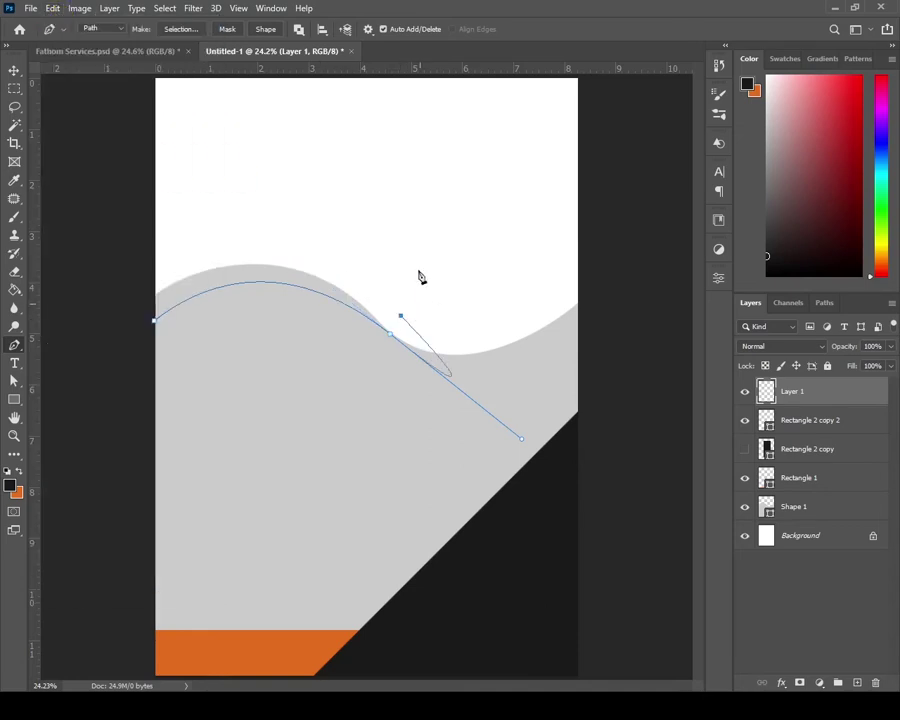
left_click_drag(368, 203, 353, 203)
left_click_drag(274, 193, 264, 199)
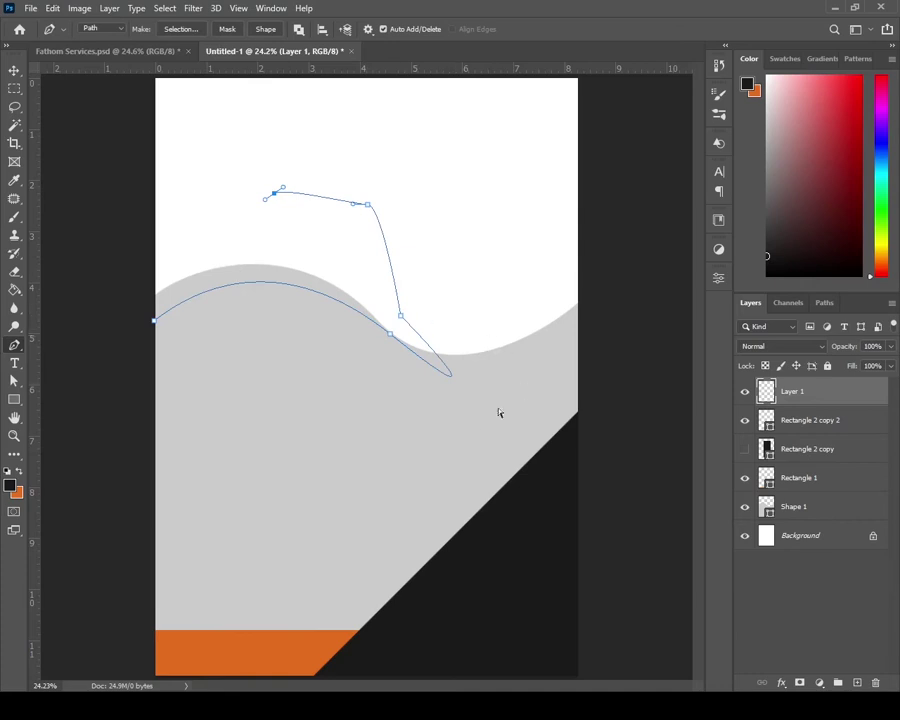
key("ctrl+z")
key("ctrl+z")
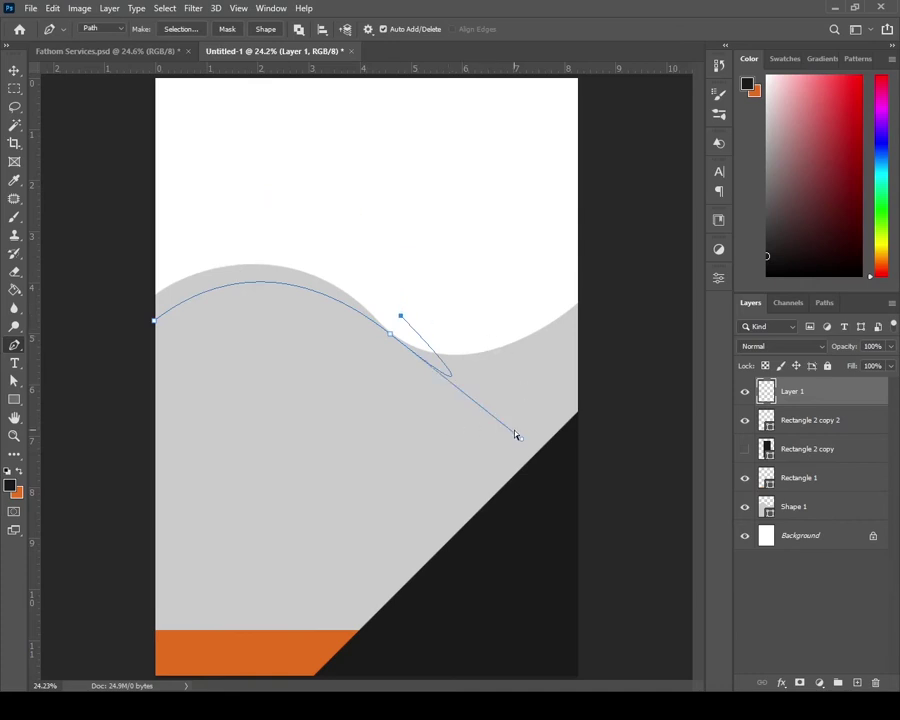
key("ctrl+z")
- Outline the band's top edge above the crest and close the path at its start point
left_click_drag(523, 443, 498, 400)
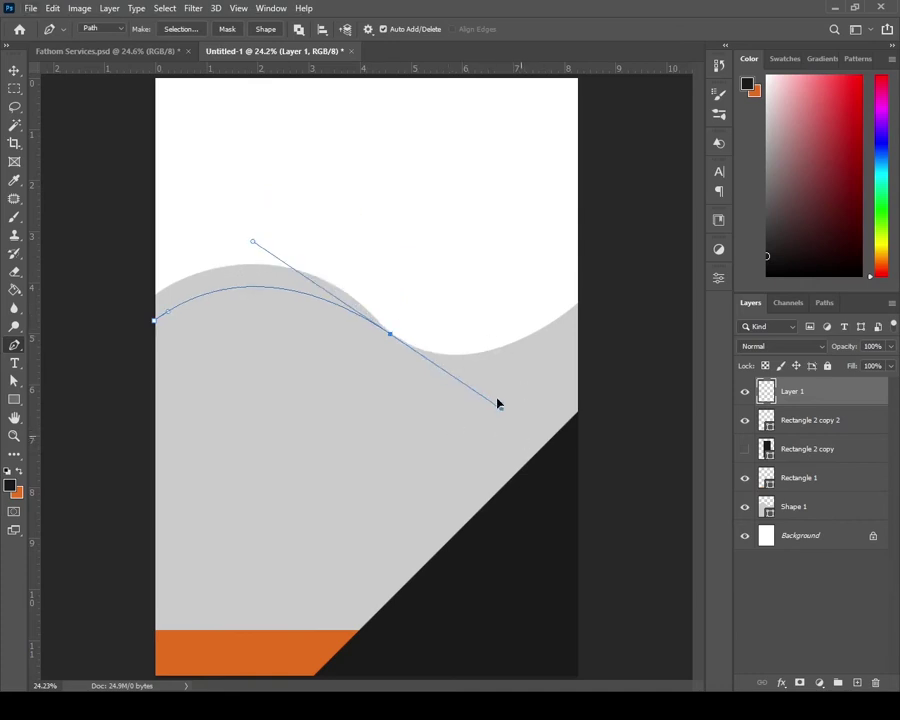
key("ctrl+z")
left_click(360, 251)
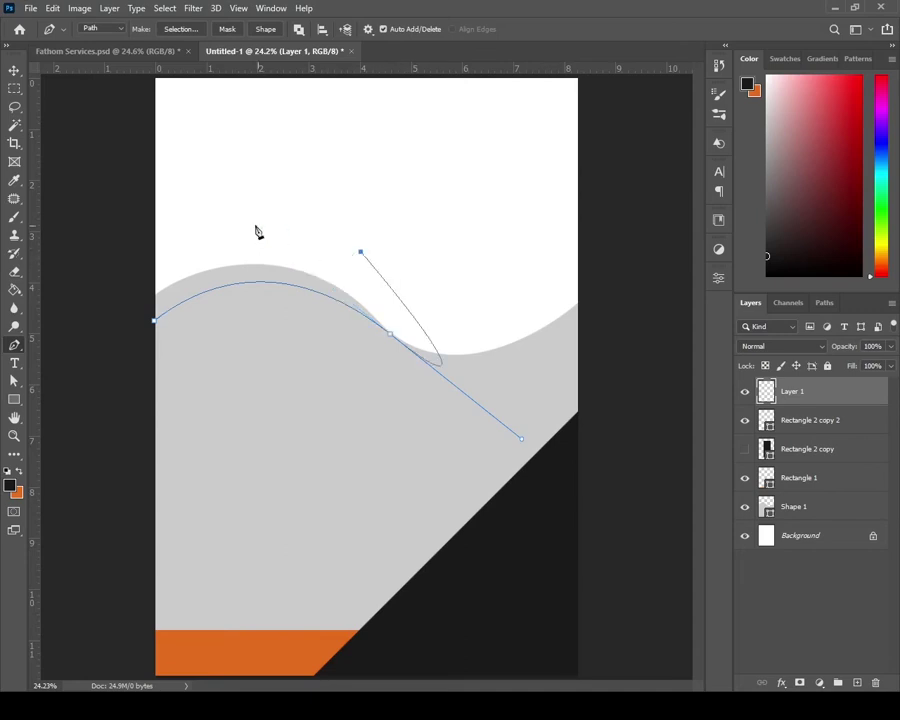
left_click_drag(217, 212, 227, 197)
left_click(152, 253)
left_click(127, 326)
left_click(153, 320)
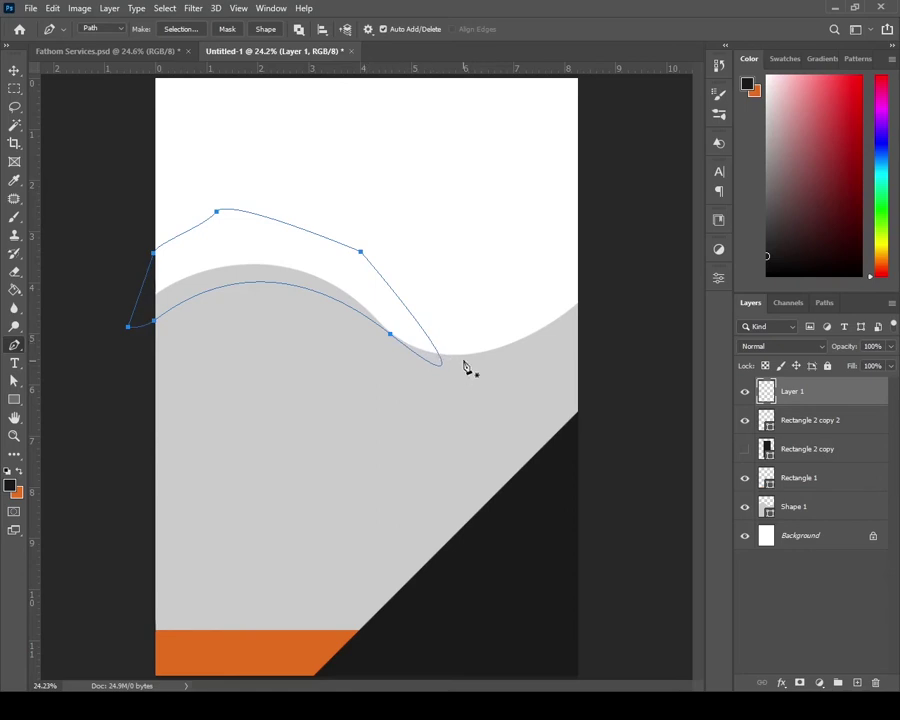
- Bend the band's lower edge to follow the wave and convert the path into a filled shape
left_click(390, 334, "ctrl")
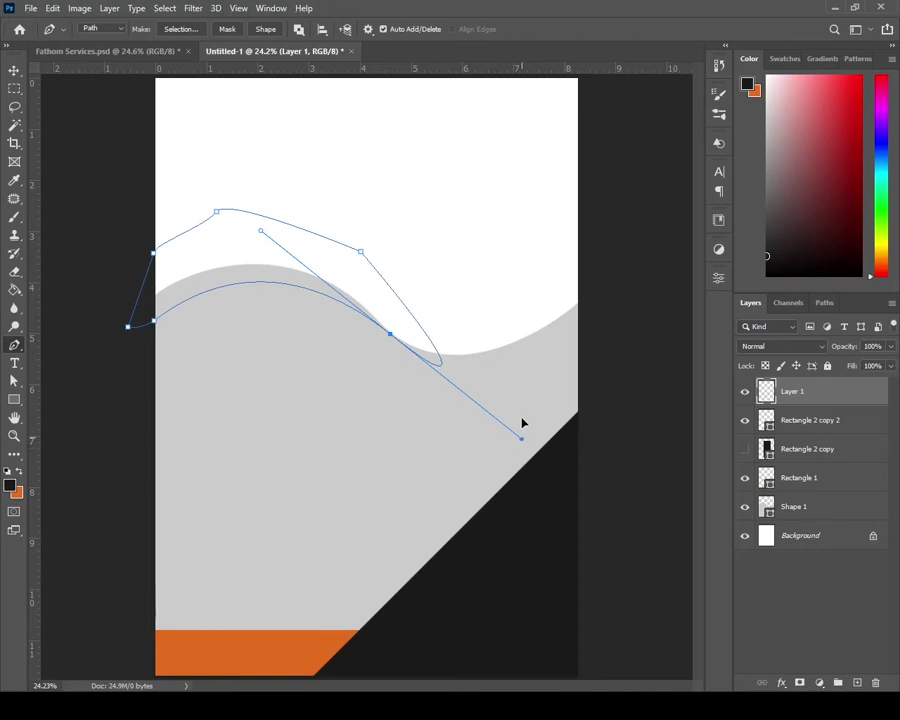
left_click_drag(521, 437, 390, 333)
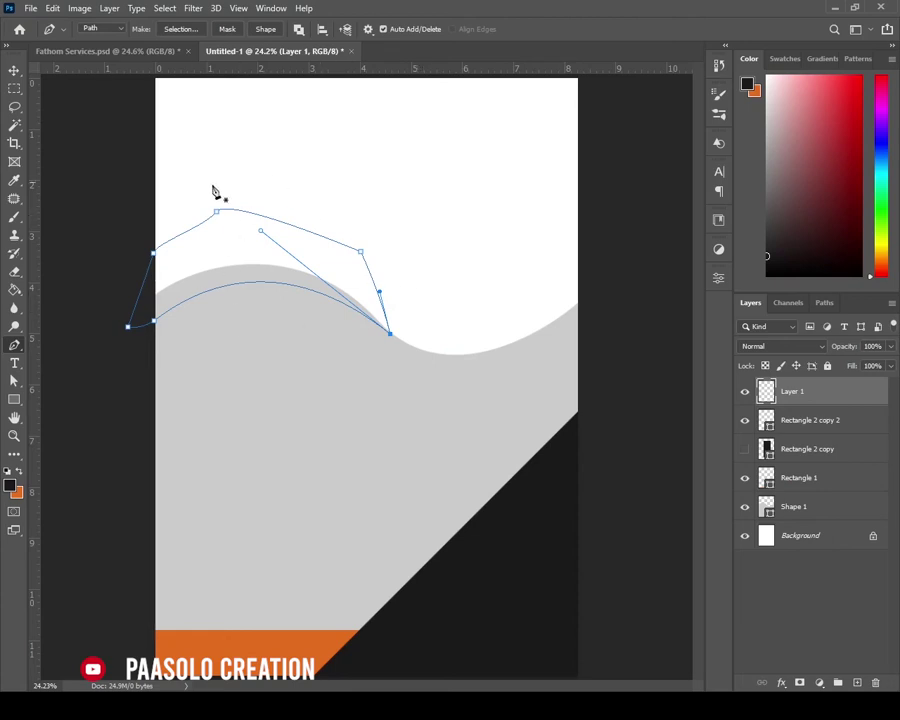
left_click(268, 30)
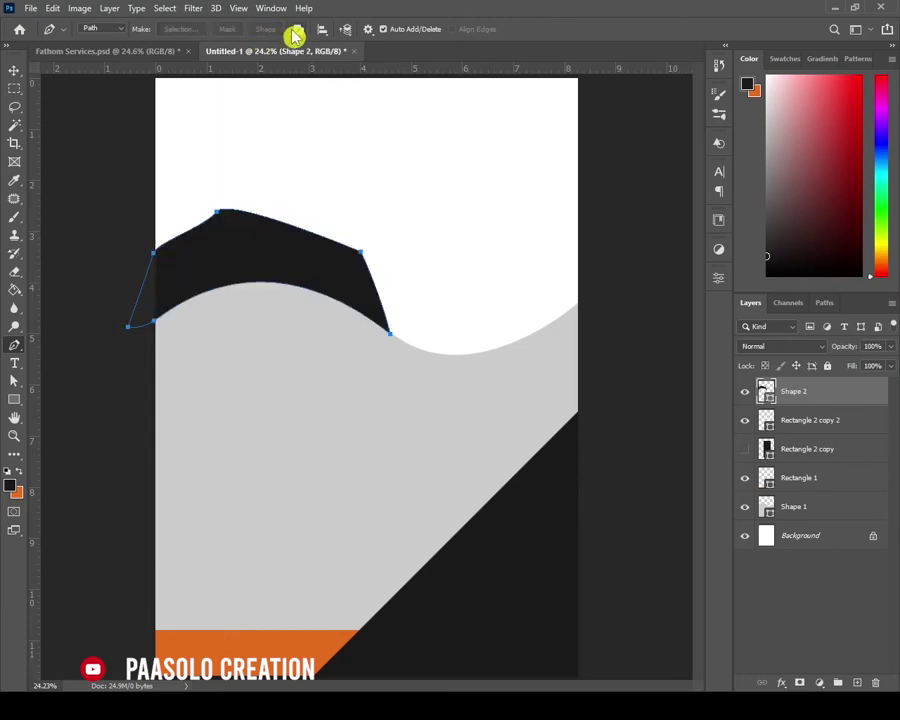
- Fill Shape 2 with the orange sampled from the bottom strip
double_click(765, 391)
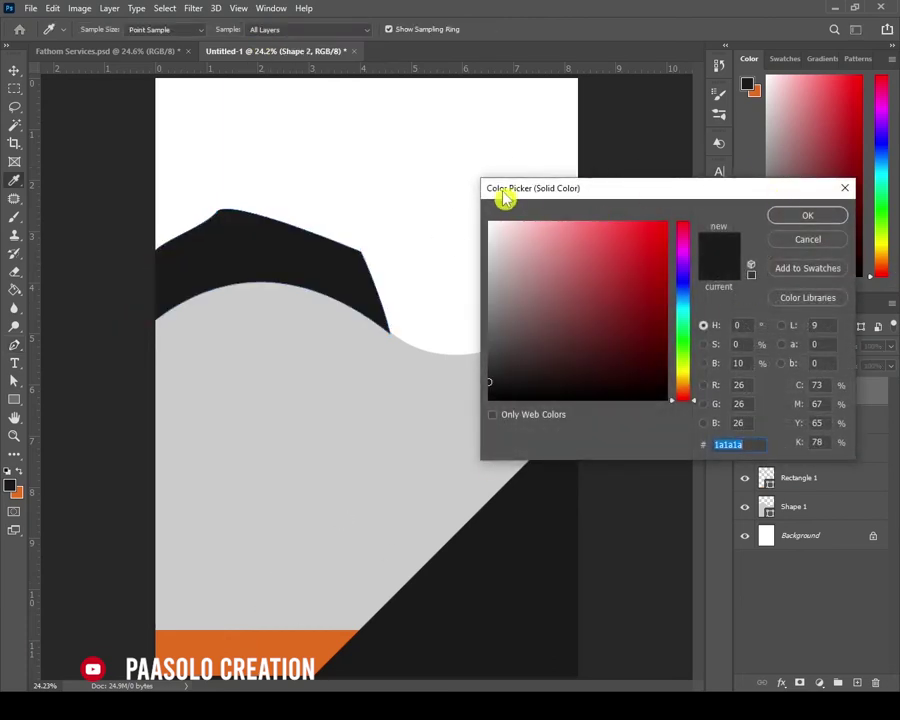
left_click(281, 637)
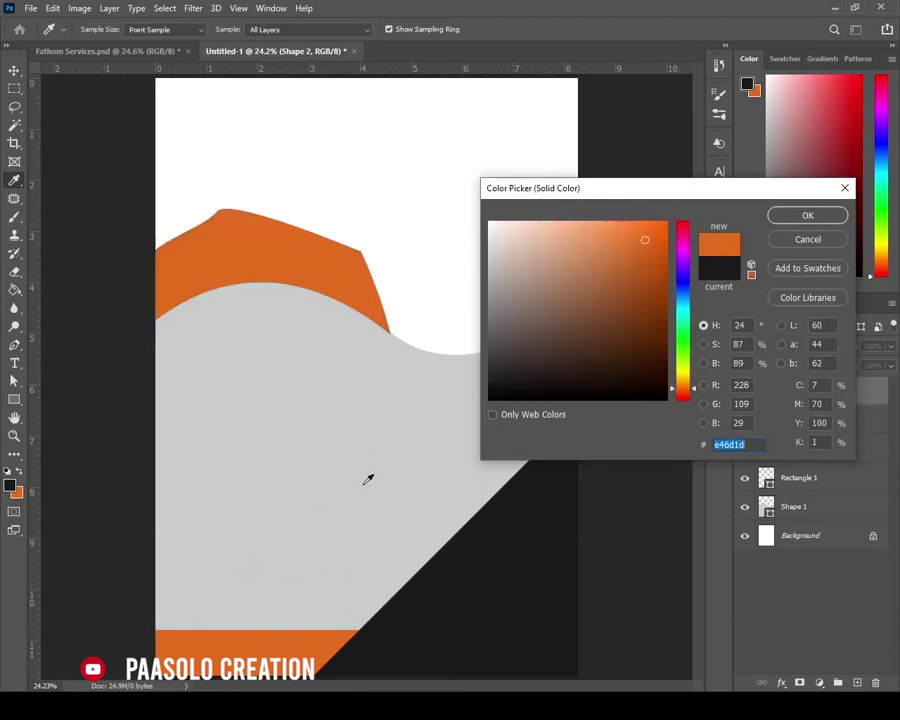
left_click(803, 218)
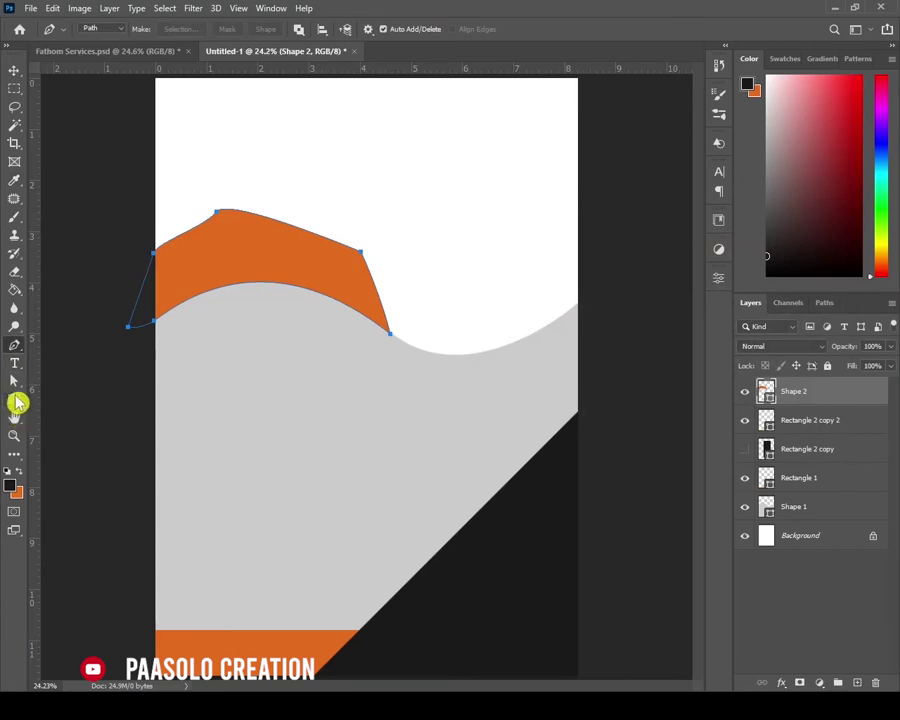
- Set the band's stroke to none and clear the outline setting for new shapes
left_click(16, 399)
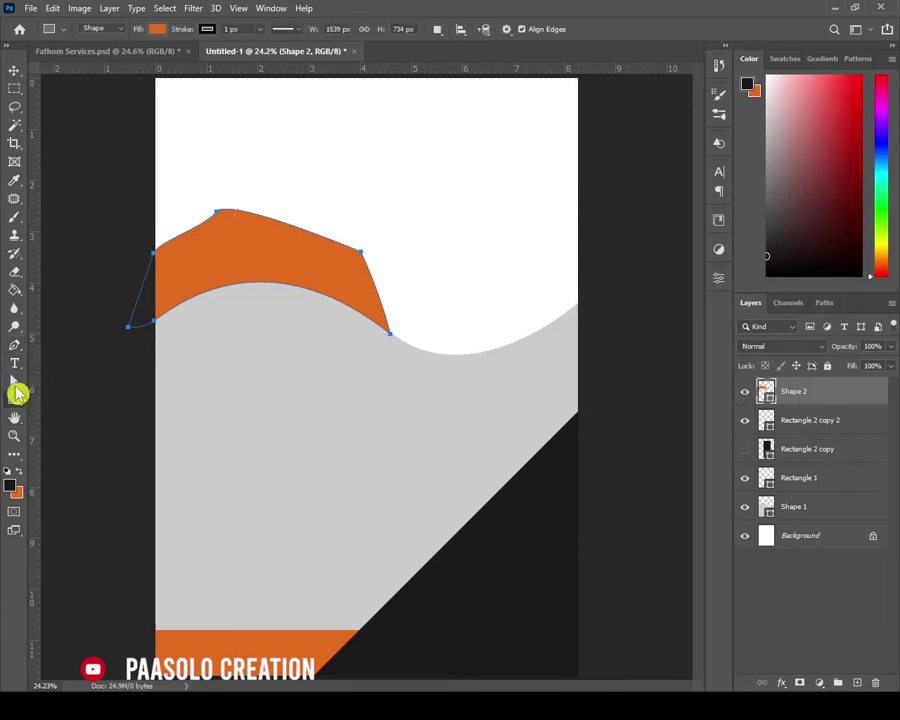
left_click(207, 30)
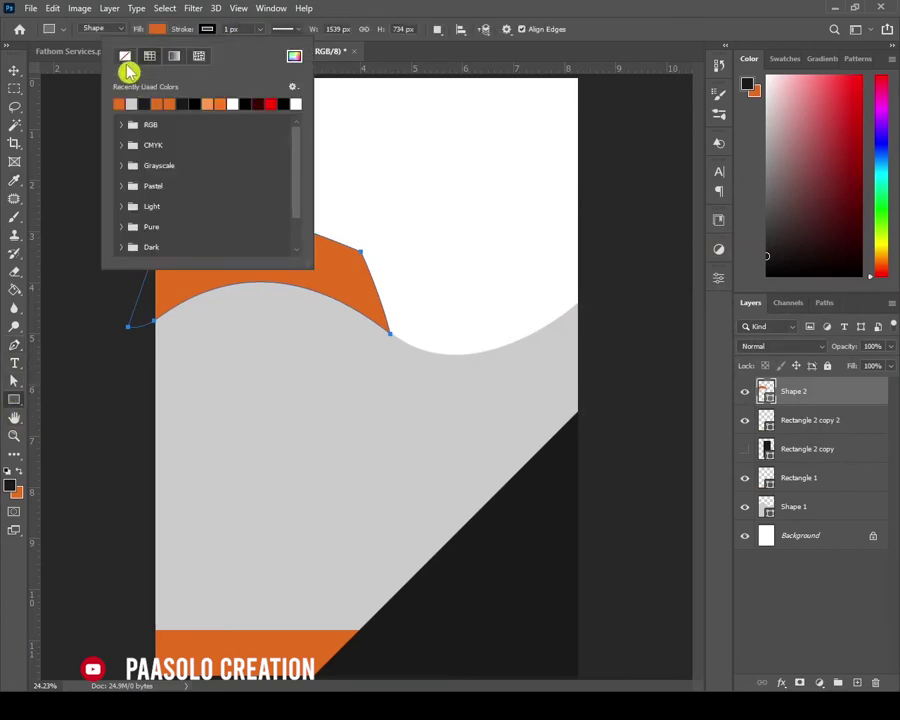
left_click(28, 80)
left_click(16, 70)
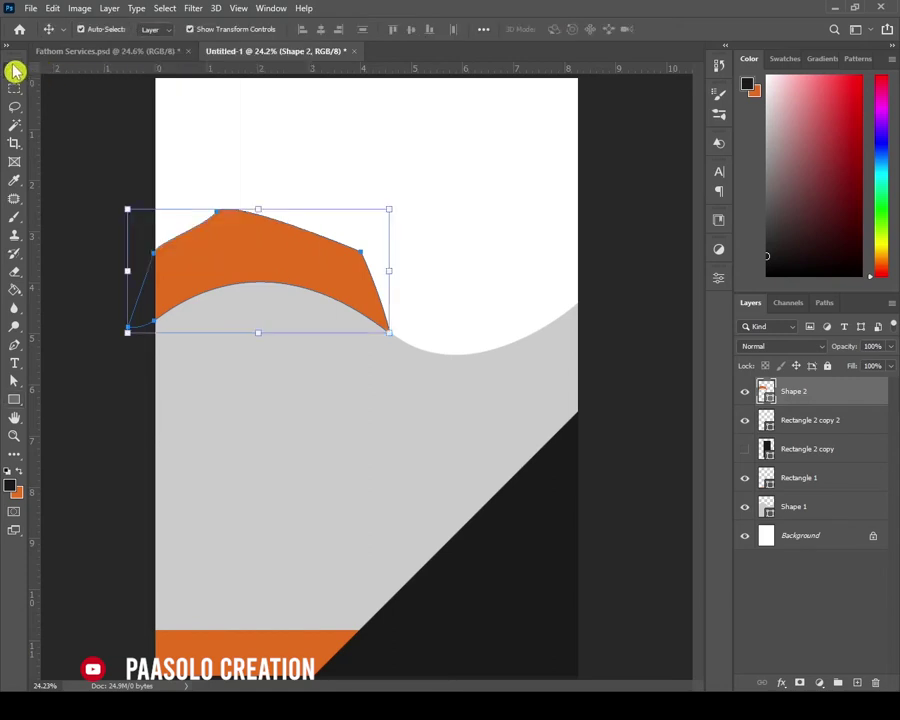
left_click(112, 130)
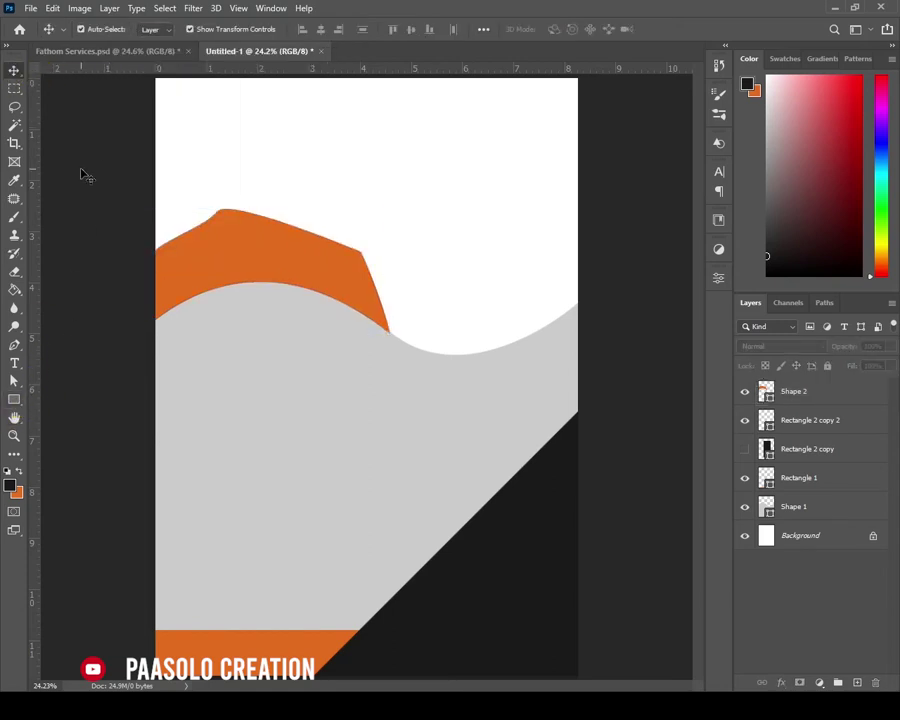
left_click(18, 401)
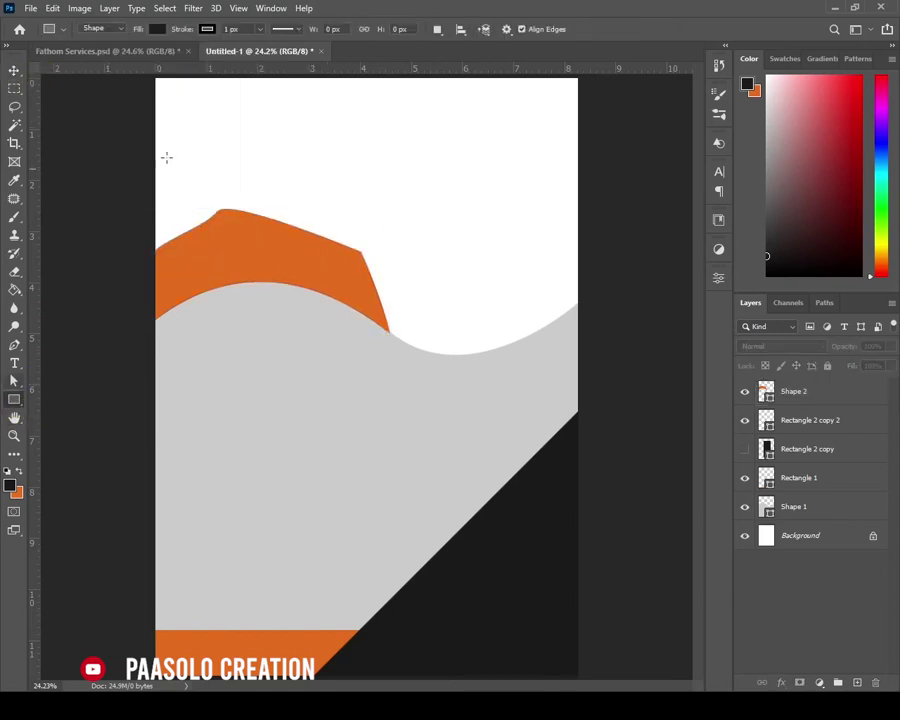
left_click(207, 28)
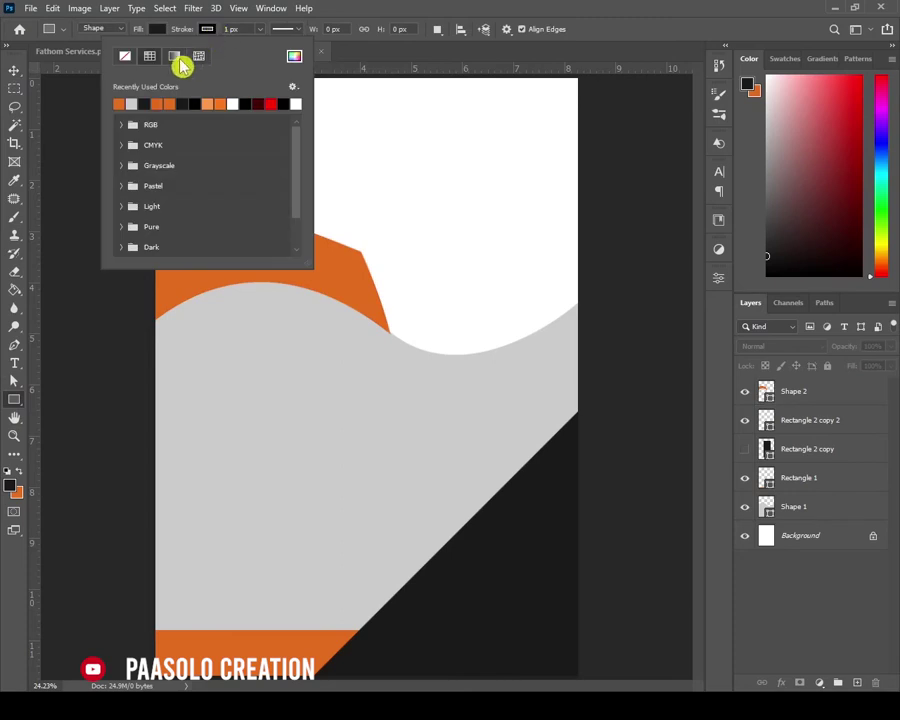
left_click(22, 71)
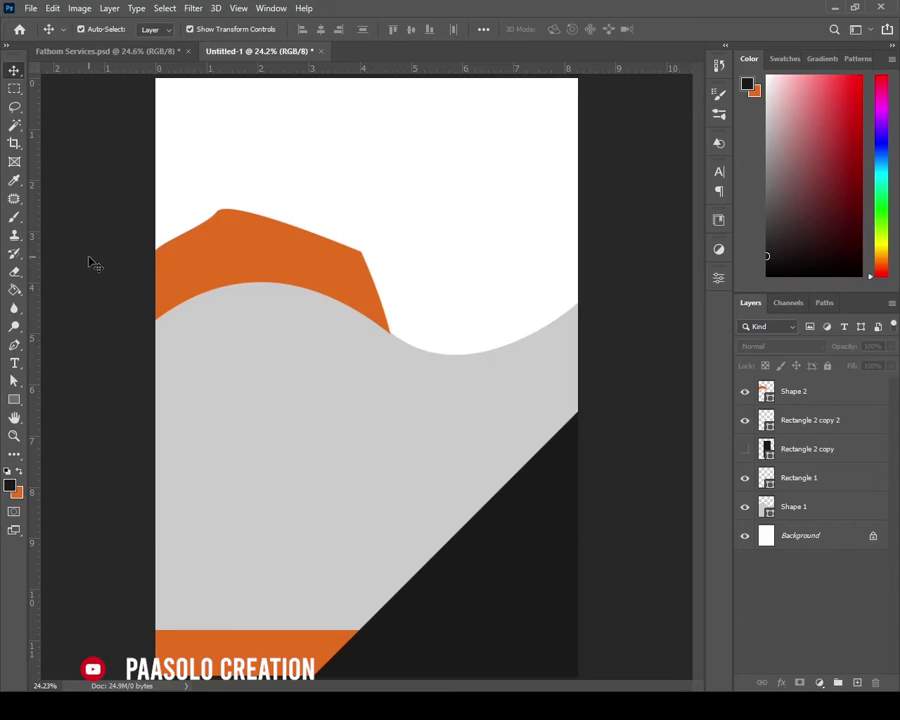
- Draw a trial rounded rectangle near the top right, then delete it
mouse_move(15, 405)
left_mouse_down()
mouse_move(50, 423)
mouse_move(50, 415)
left_mouse_up()
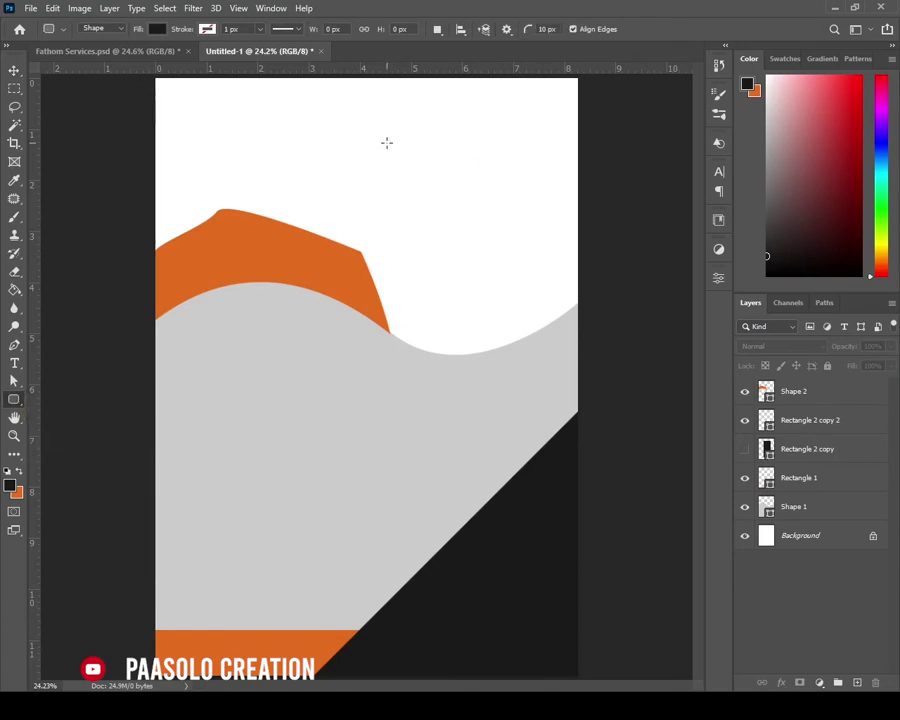
left_click_drag(386, 141, 478, 230)
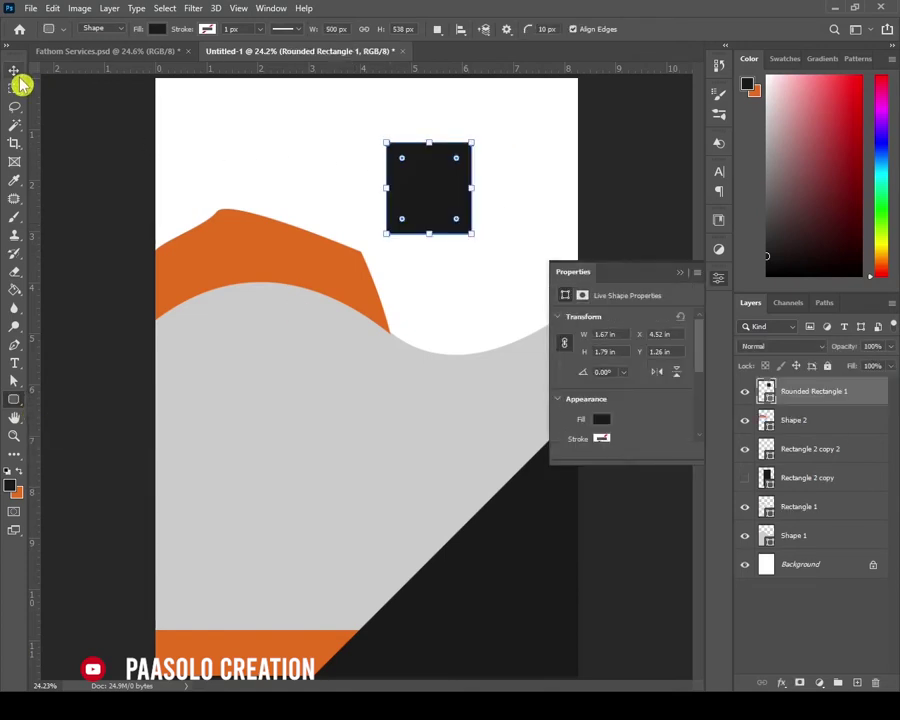
left_click_drag(699, 373, 699, 388)
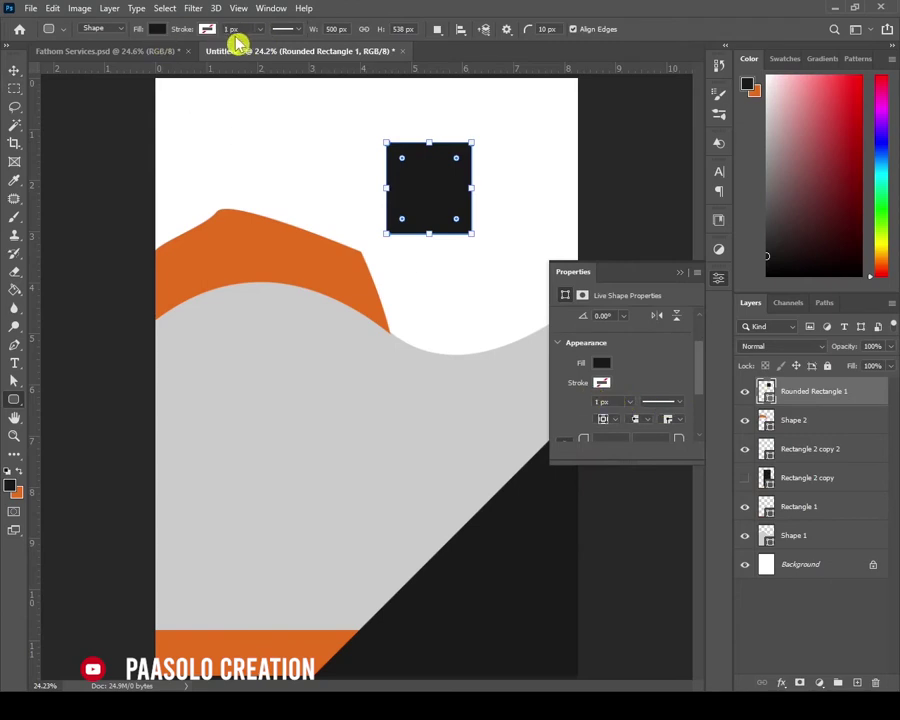
left_click(14, 71)
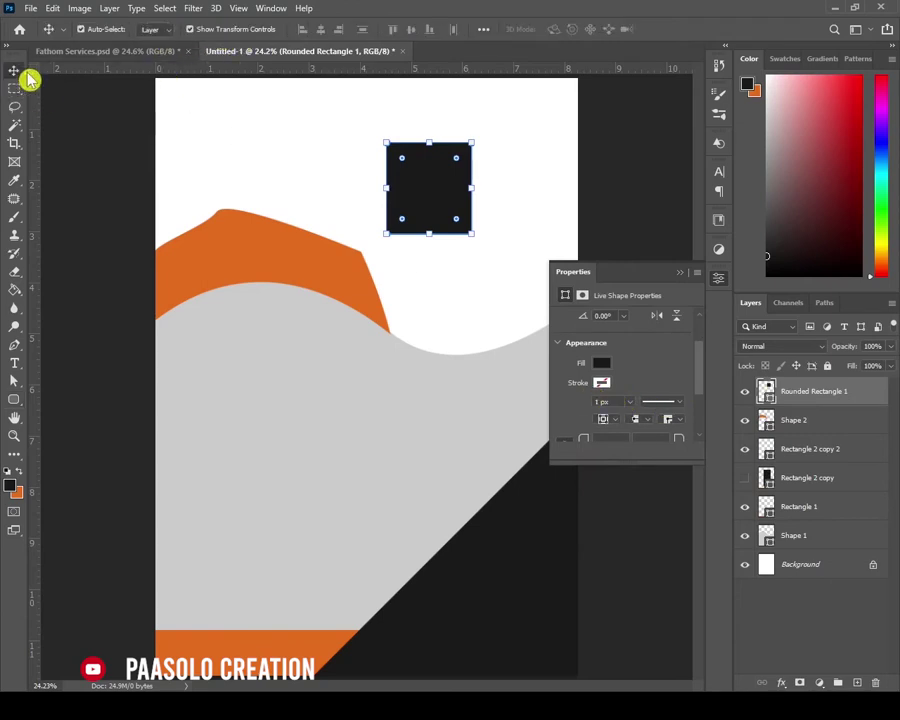
key("Delete")
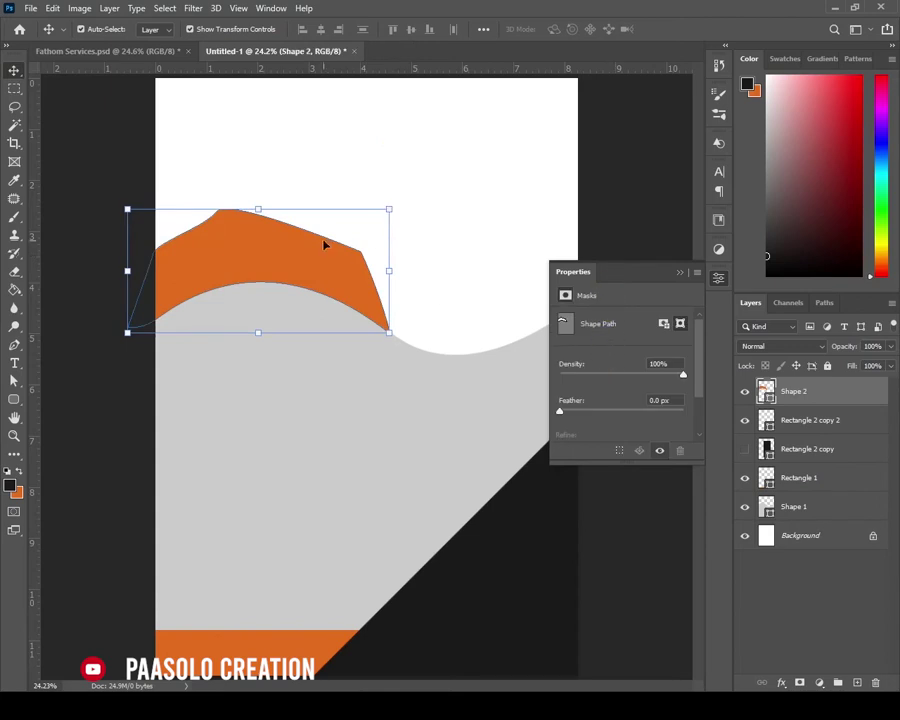
- Clip the orange band to the layer beneath it and check the result
left_click(452, 257)
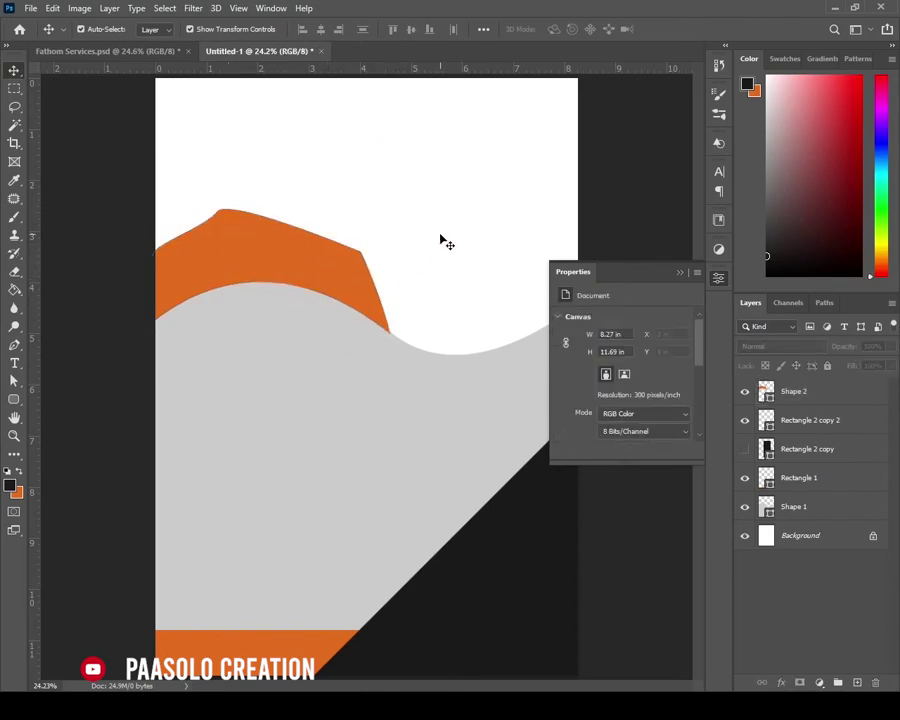
left_click(326, 268)
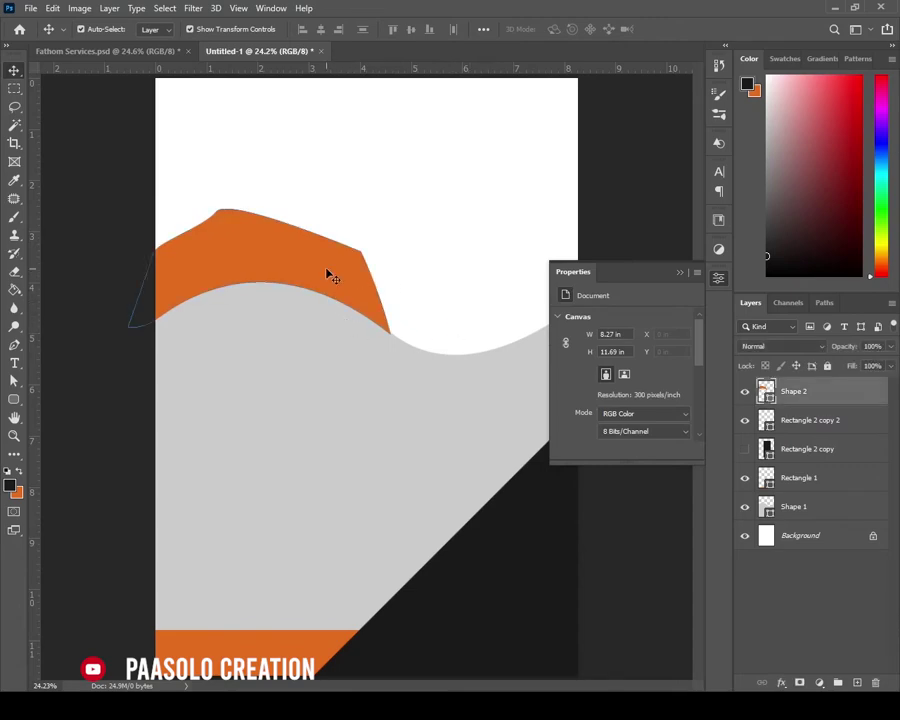
right_click(850, 393)
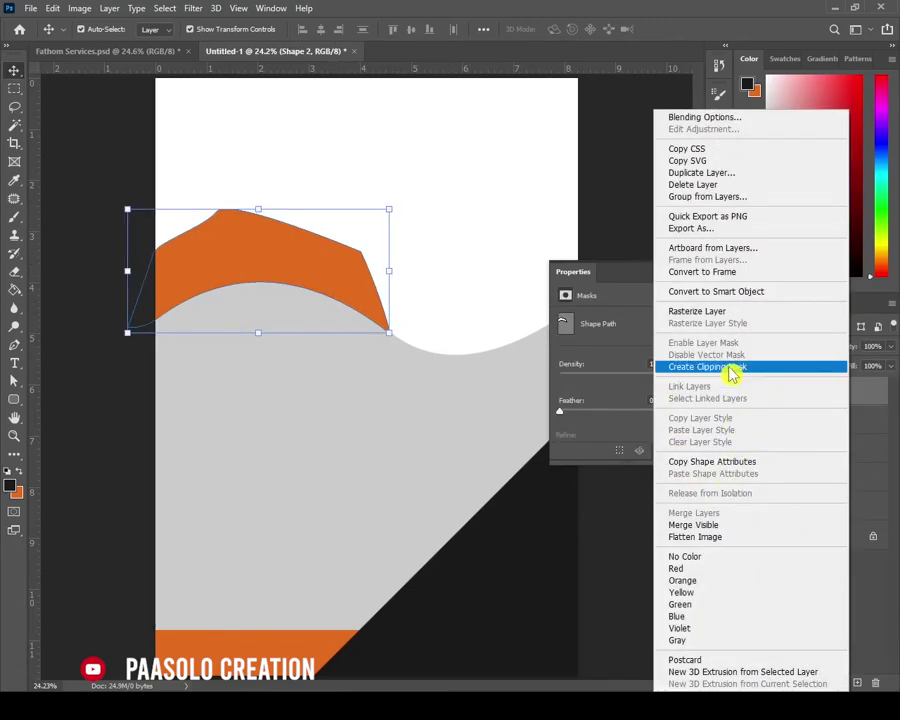
left_click(708, 367)
left_click(396, 177)
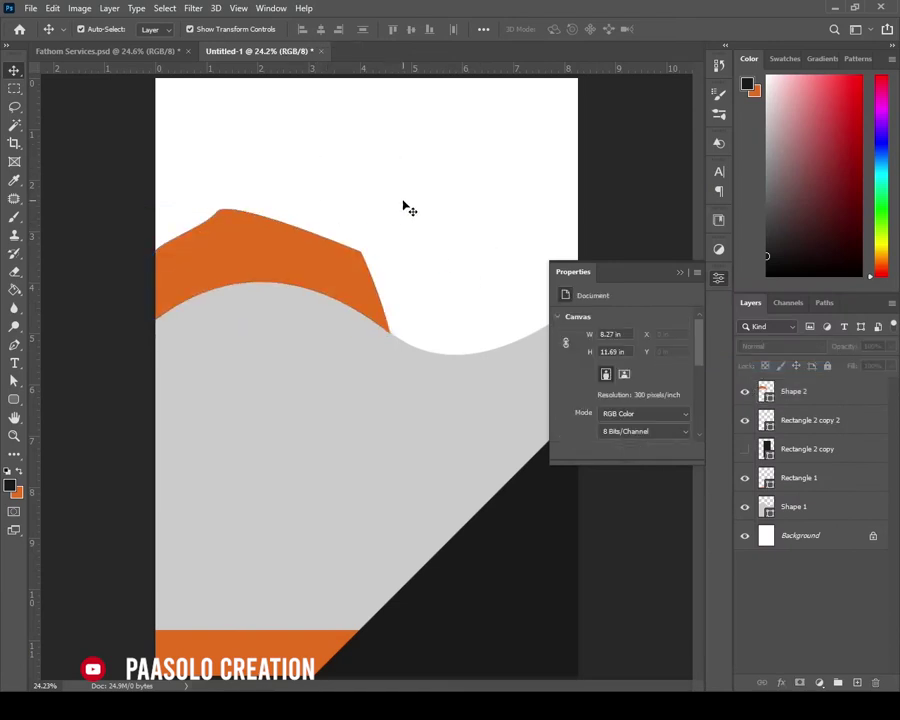
left_click(250, 238)
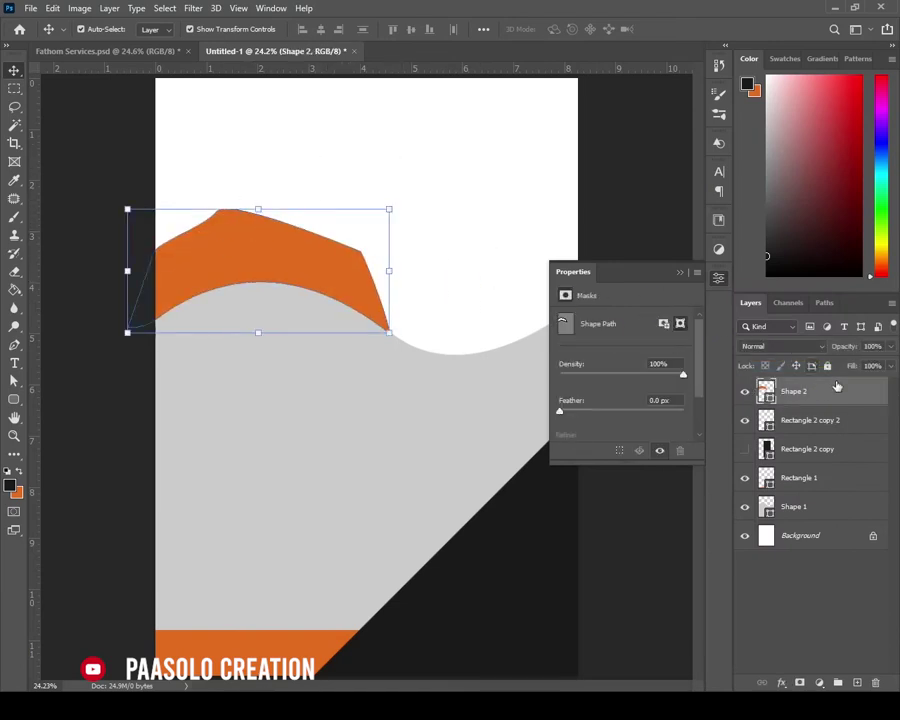
- Move the band layer directly above Shape 1 and clip it to the grey wave
left_click(292, 371)
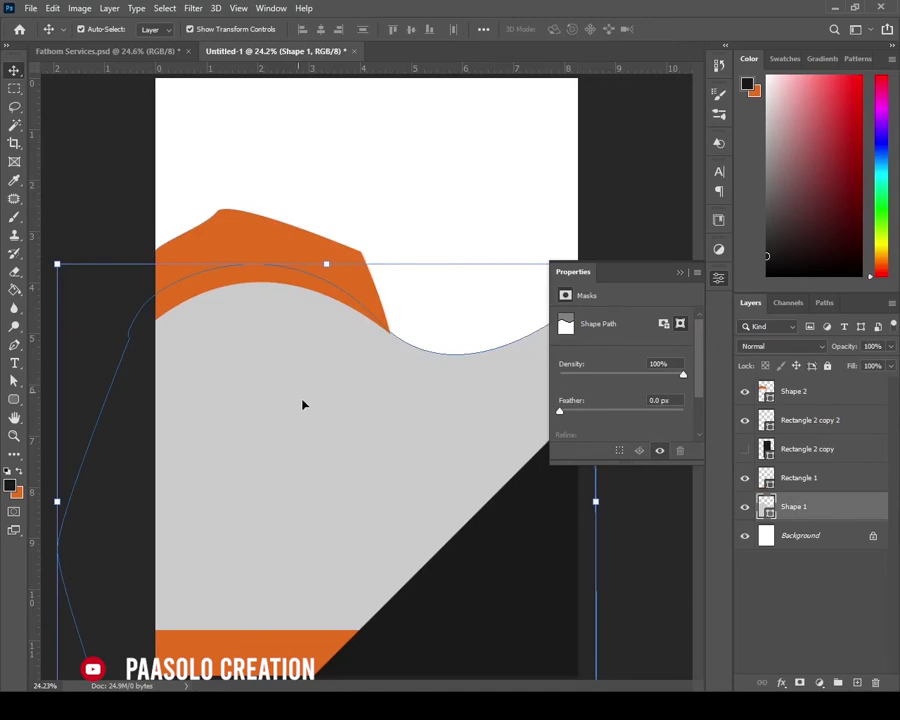
left_click(568, 463)
left_click(835, 391)
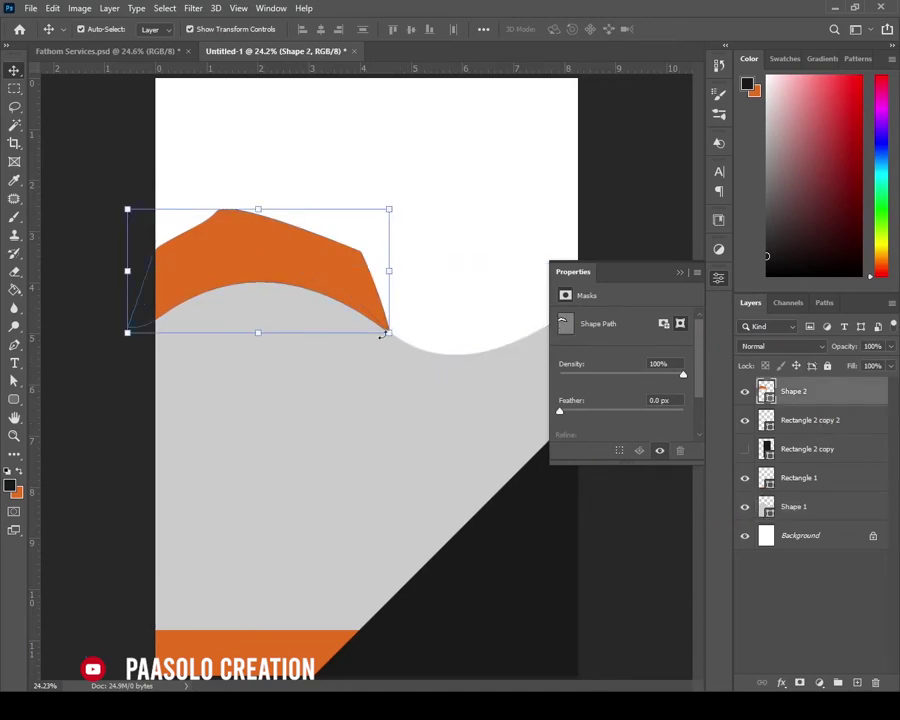
left_click_drag(858, 385, 840, 494)
right_click(832, 482)
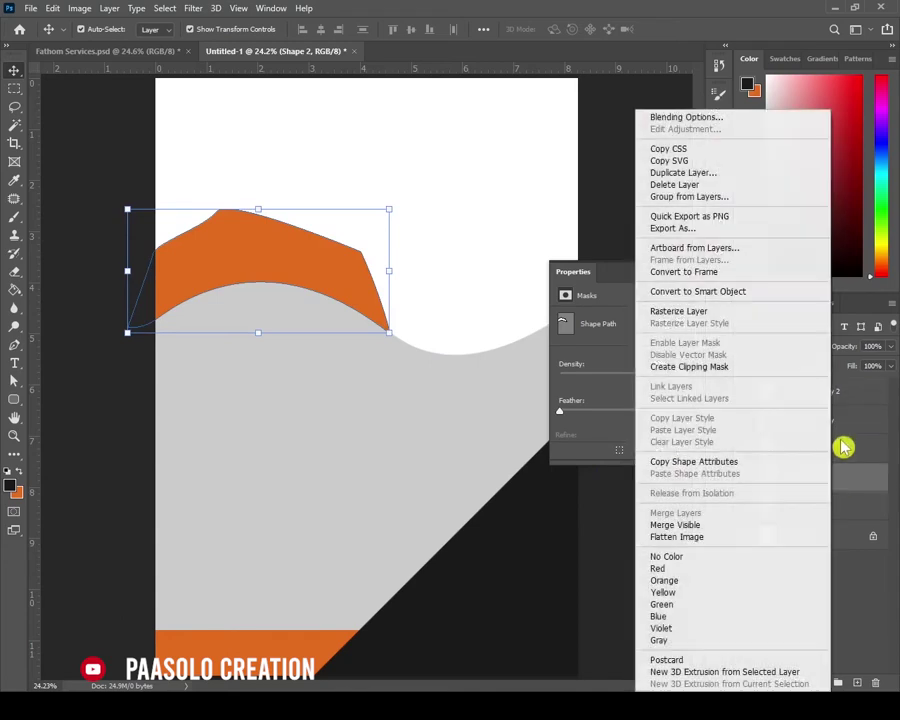
left_click(717, 367)
left_click(448, 234)
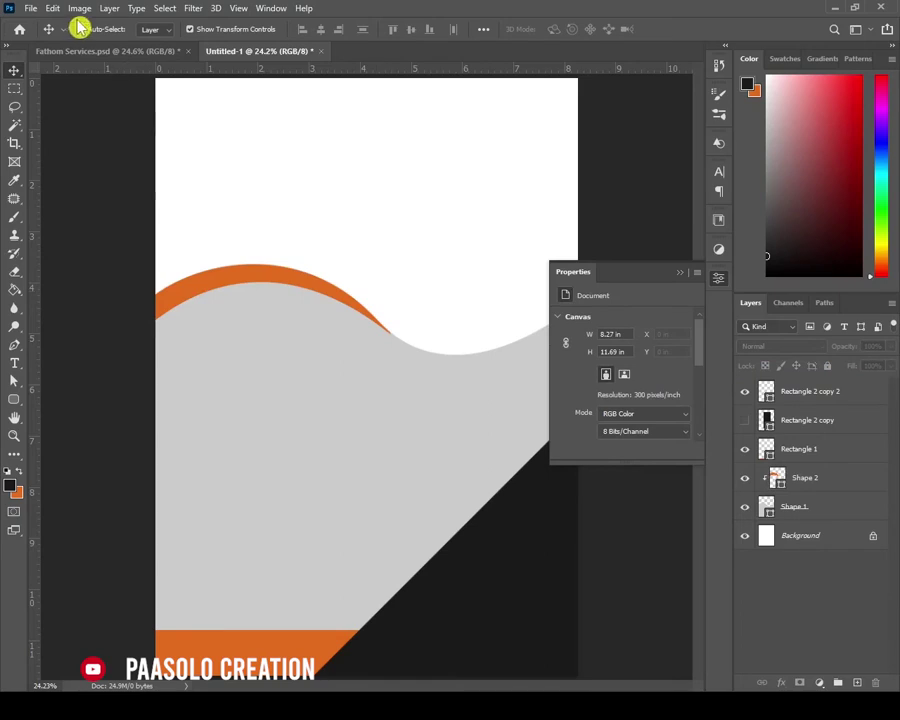
- Compare with the finished Fathom Services flyer, then start a Pen path on the wave edge
left_click(138, 52)
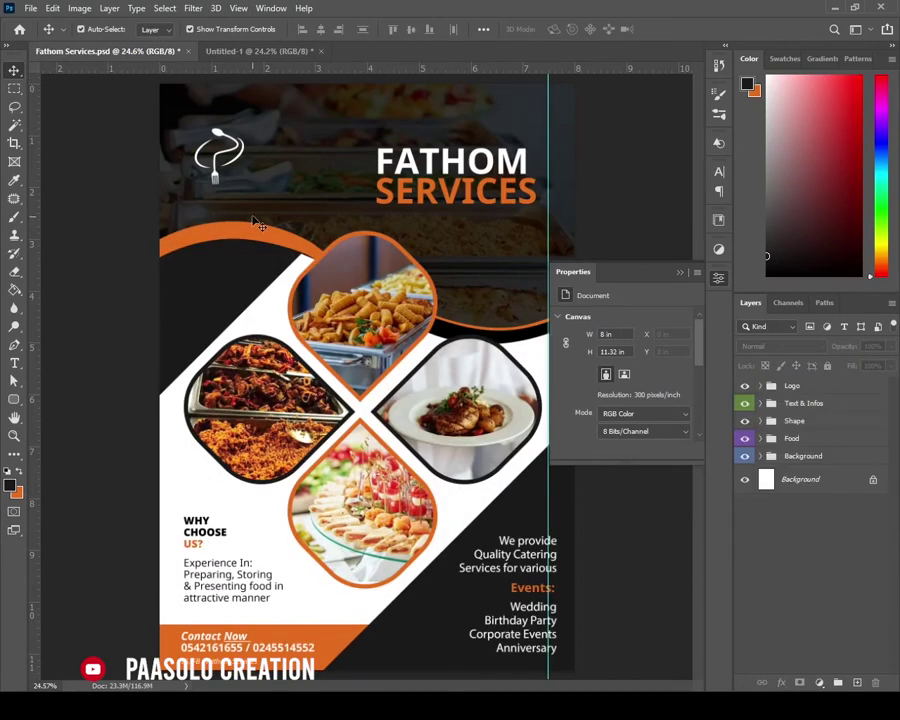
left_click(267, 52)
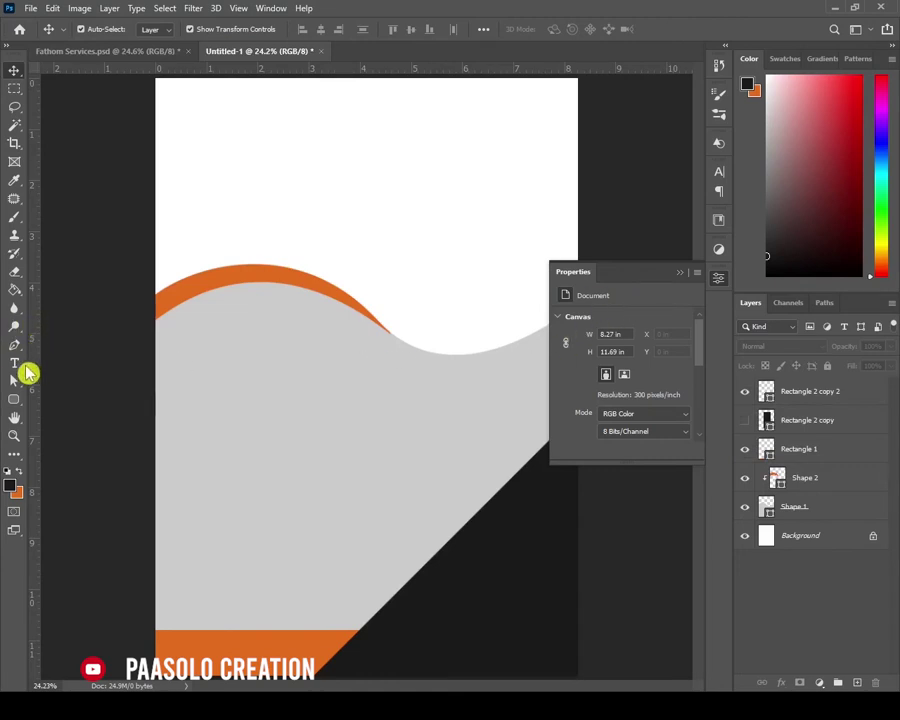
left_click(15, 345)
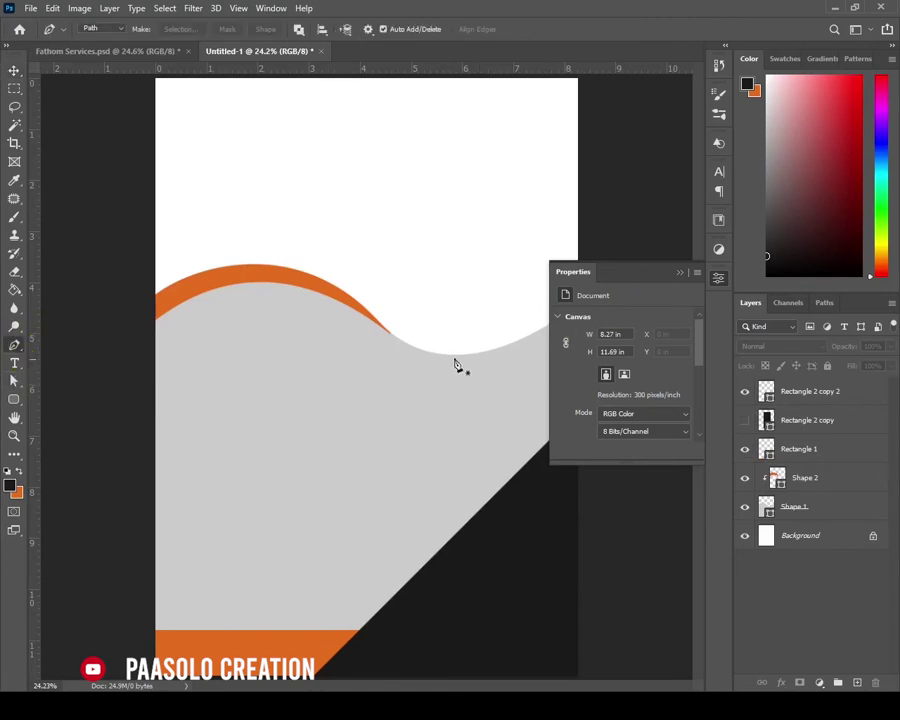
left_click(382, 323)
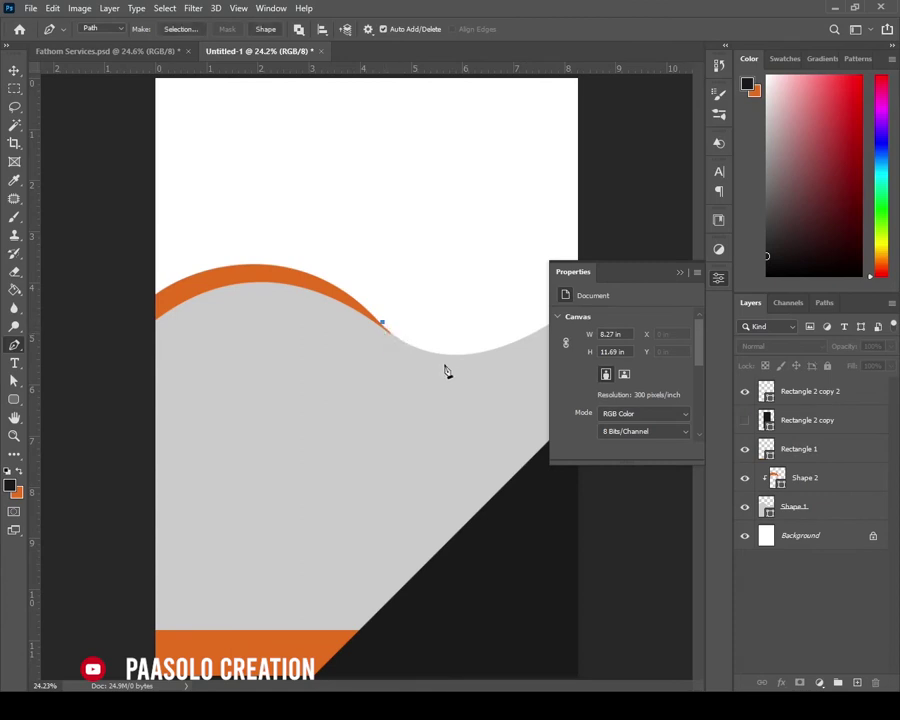
left_click(679, 273)
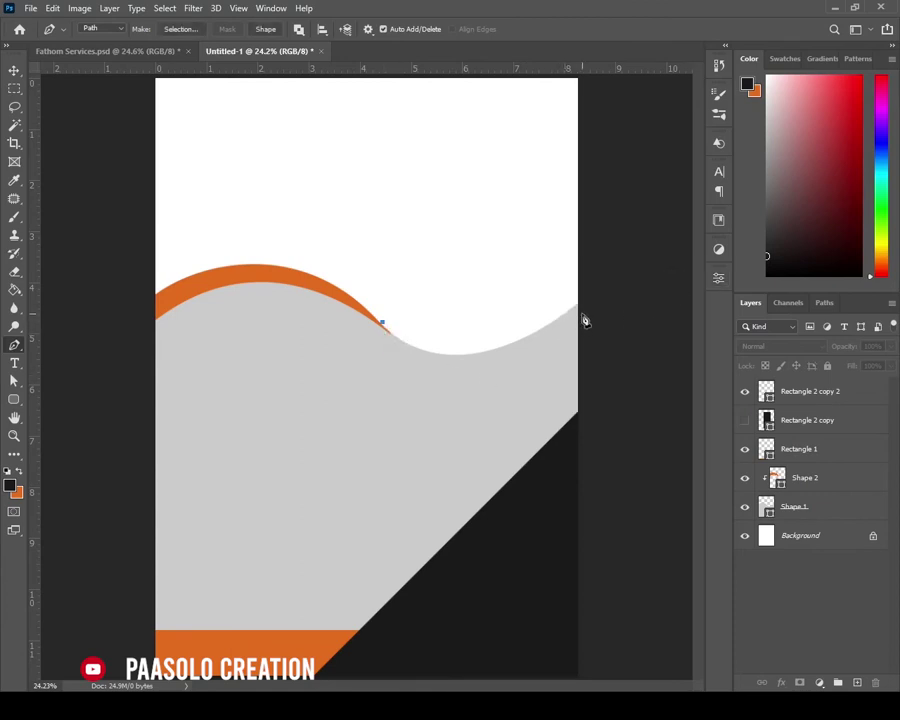
- Curve the path past the right edge, fill it as Shape 3, and stack it below Rectangle 1
left_click_drag(579, 312, 713, 212)
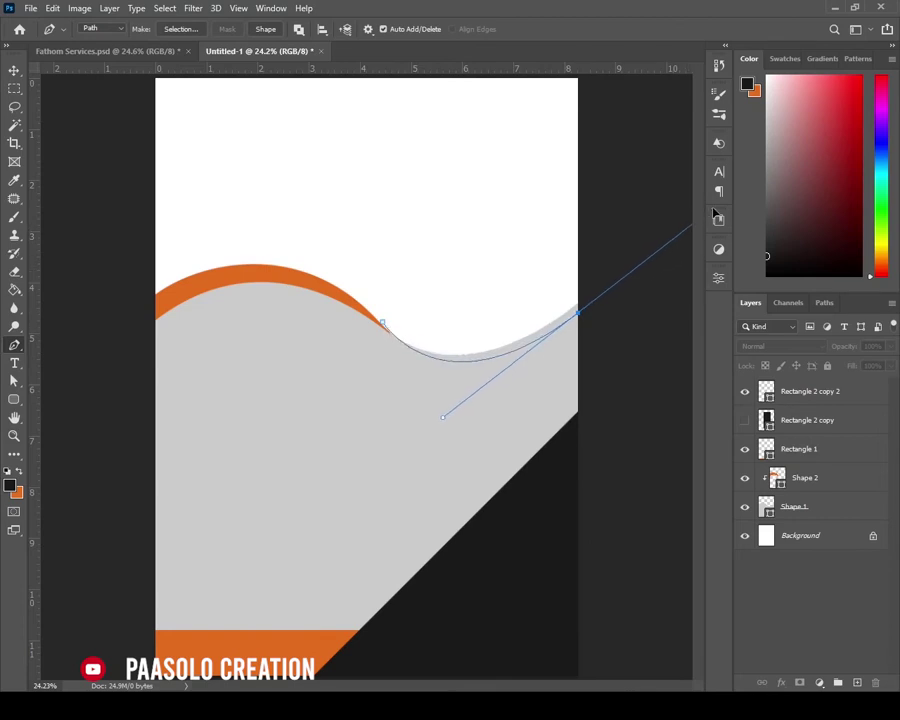
left_click_drag(594, 276, 388, 329)
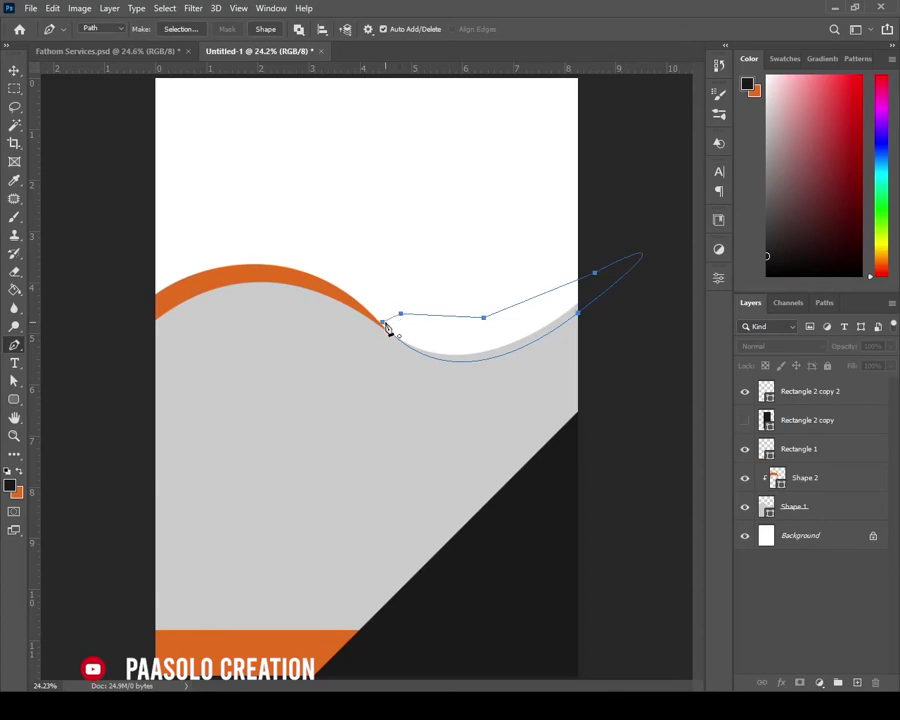
left_click(265, 29)
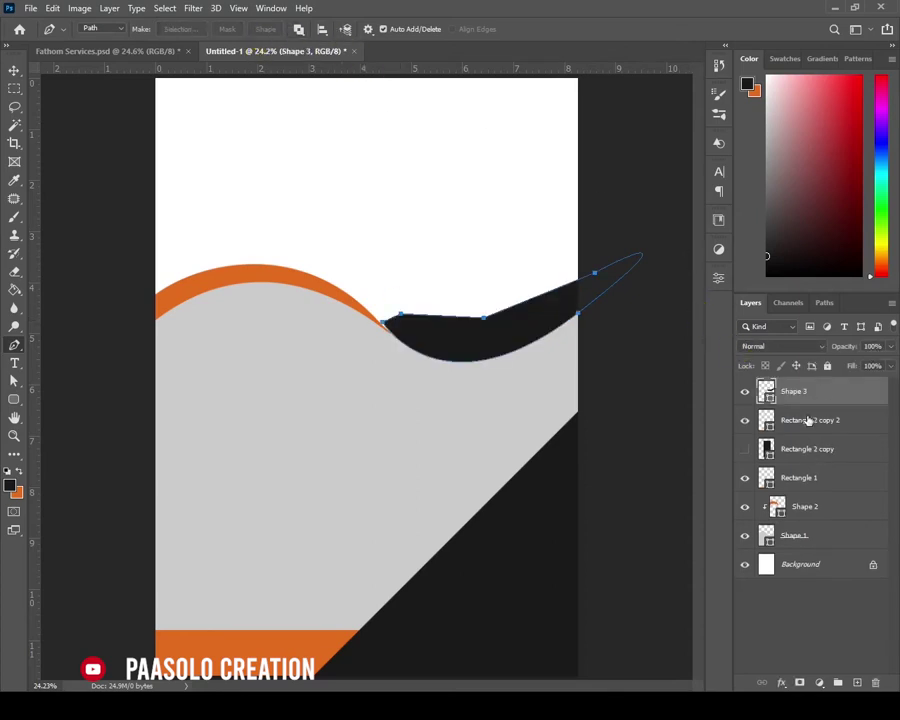
left_click_drag(803, 389, 828, 480)
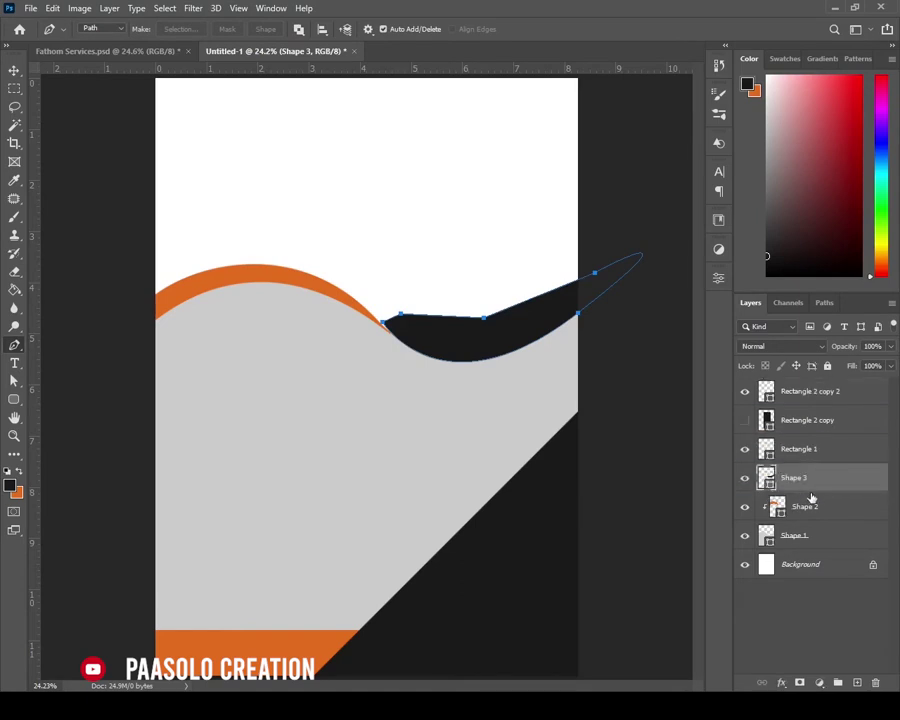
- Clip Shape 3 into the grey wave, fill it with the sampled orange, and add an empty layer
right_click(840, 481)
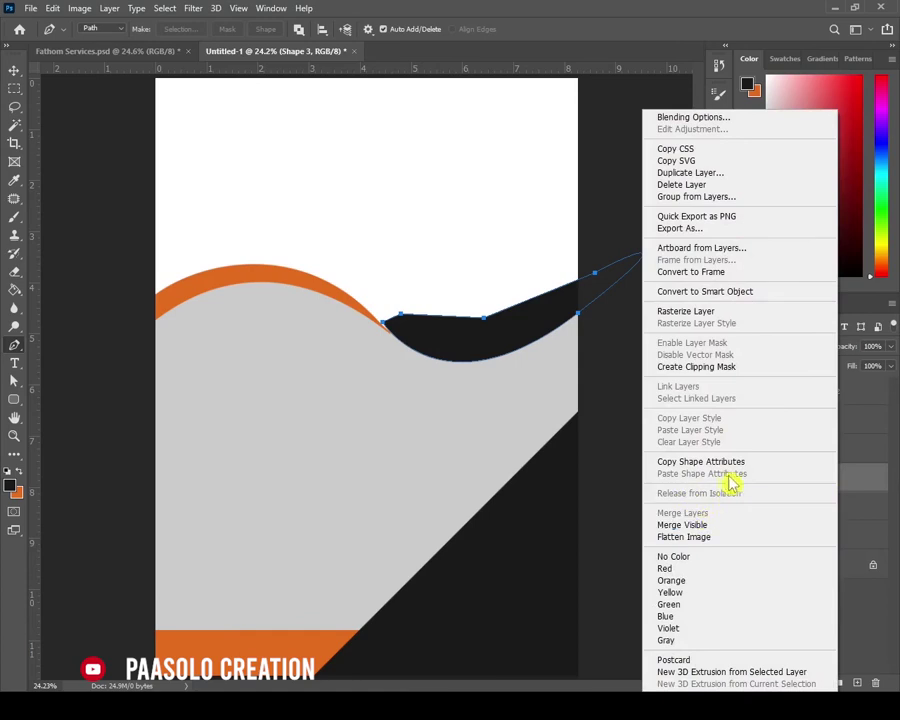
left_click(697, 368)
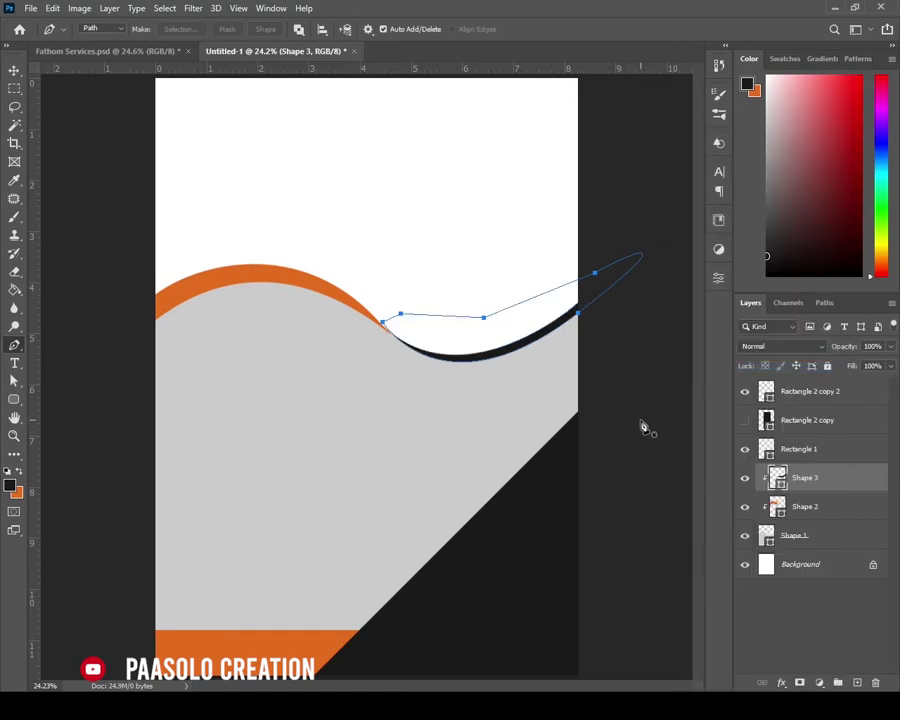
double_click(782, 482)
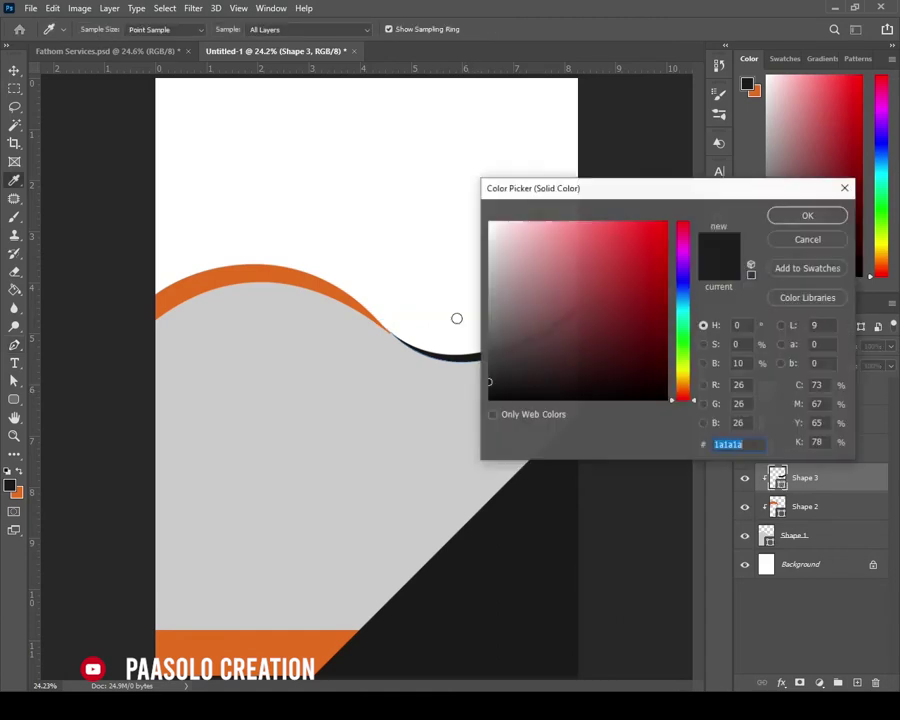
left_click(207, 277)
left_click(800, 214)
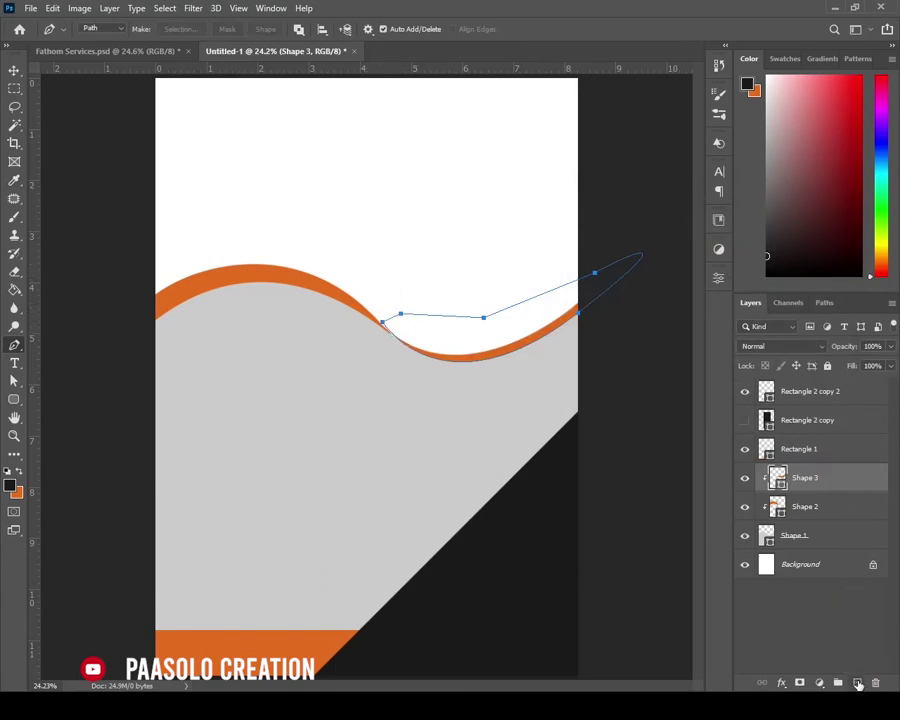
left_click(858, 683)
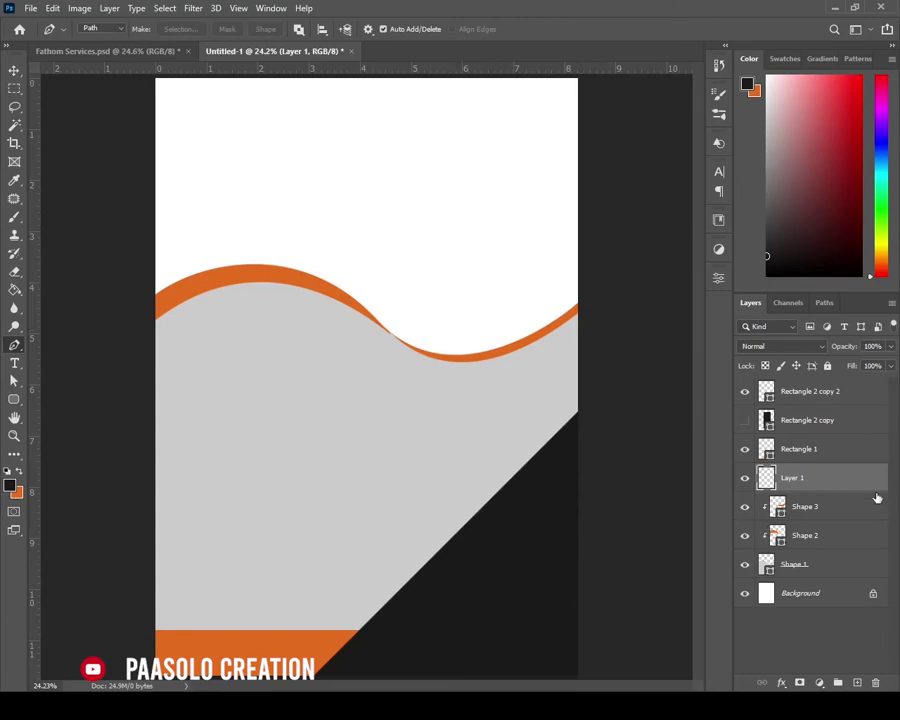
- Draw a closed path along the wave curve to the right edge as black Shape 4
left_click(389, 325)
left_click_drag(581, 331, 718, 257)
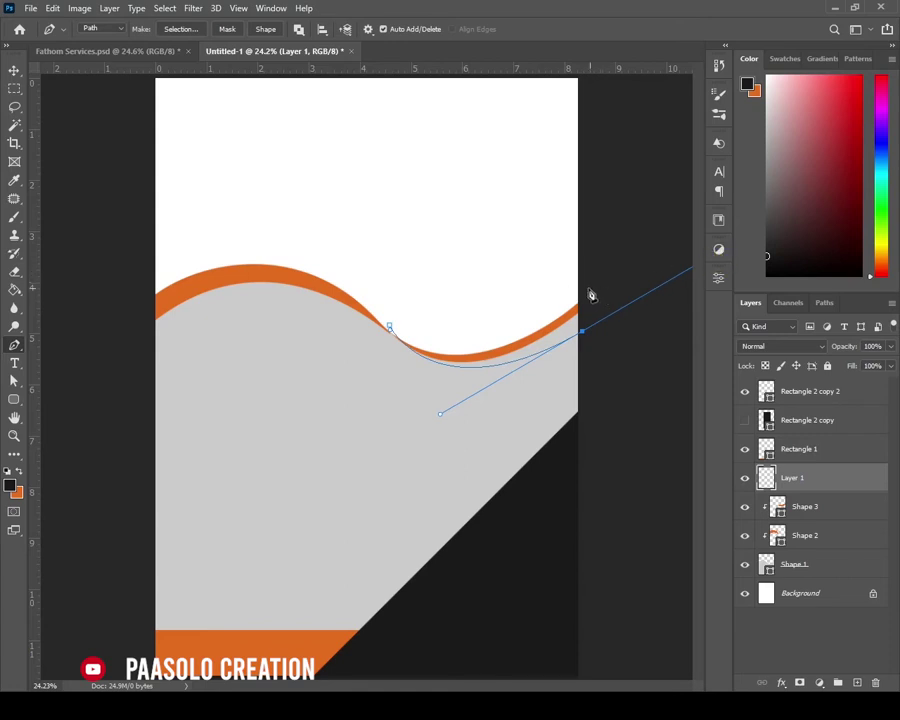
left_click(390, 326)
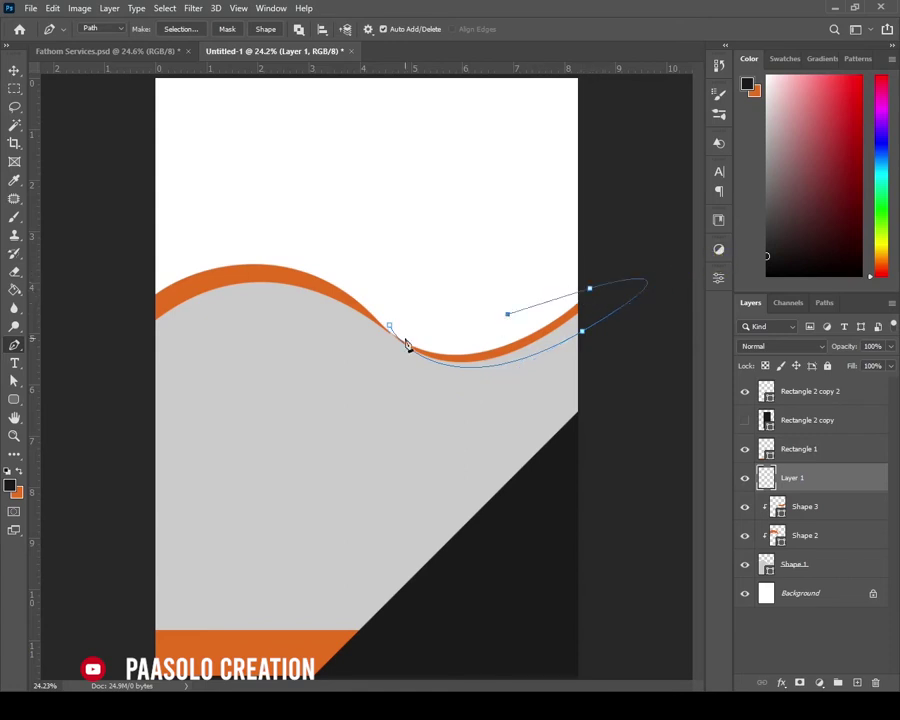
left_click(266, 30)
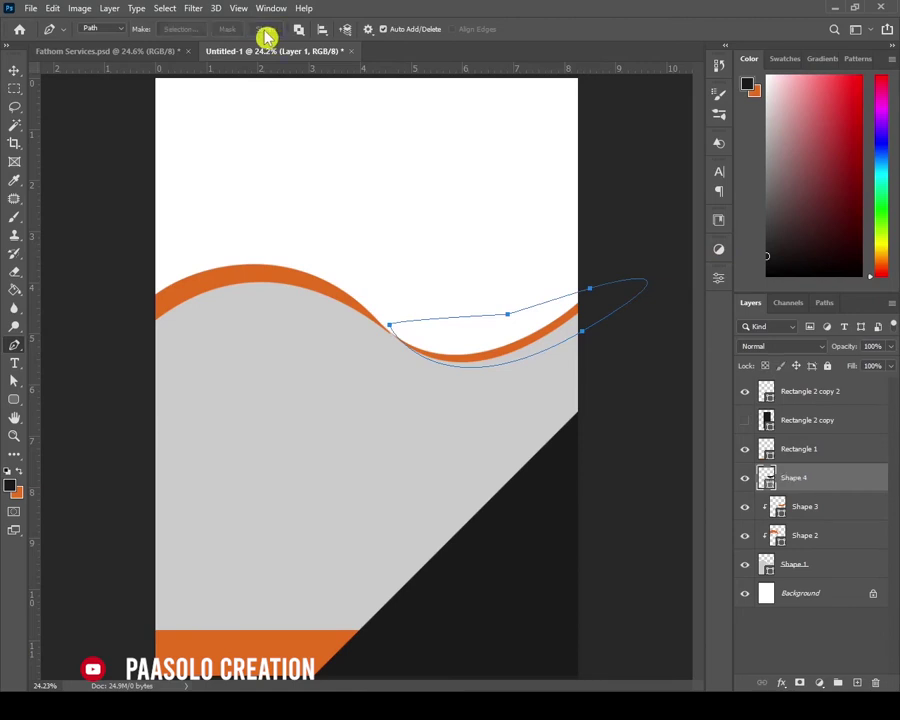
- Clip Shape 4 into the layer below, testing 34% opacity before restoring 100%
left_click(15, 73)
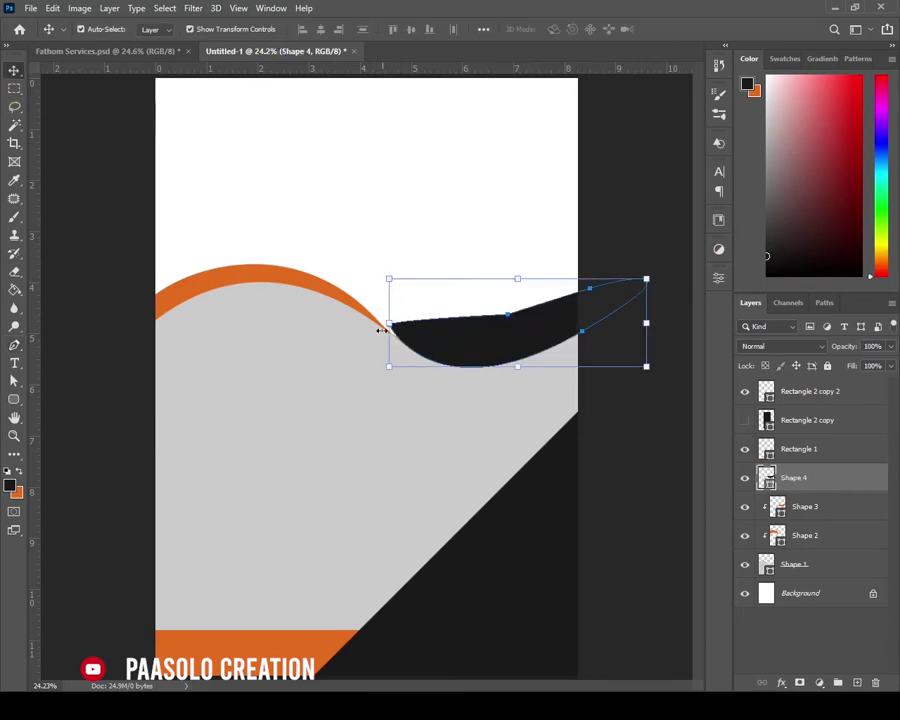
right_click(819, 484)
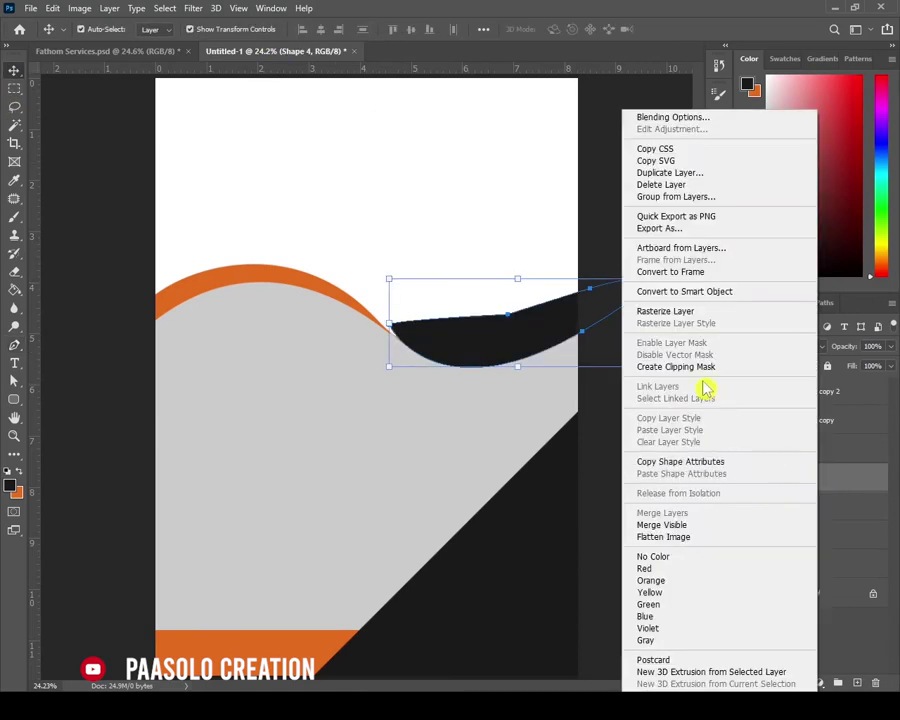
left_click(682, 365)
left_click(660, 428)
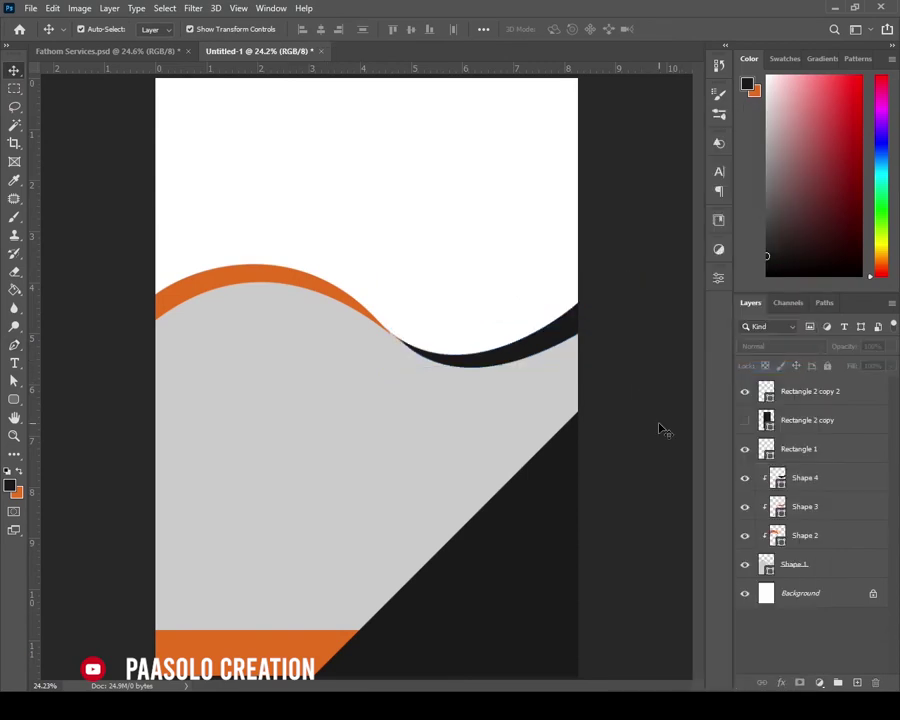
left_click(719, 438)
left_click(566, 331)
left_click_drag(838, 347, 796, 345)
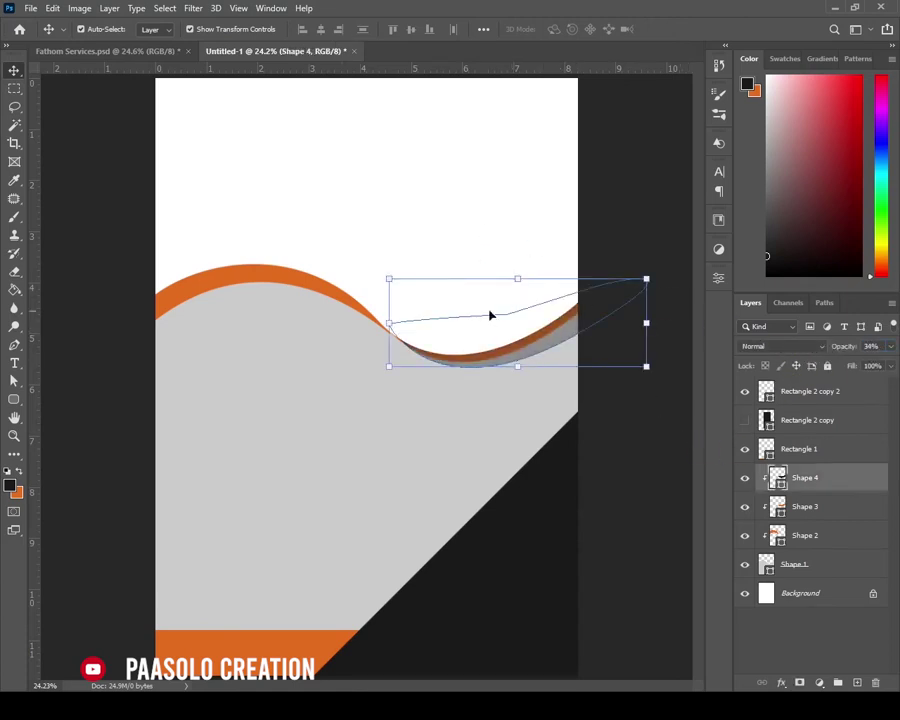
left_click_drag(840, 346, 872, 346)
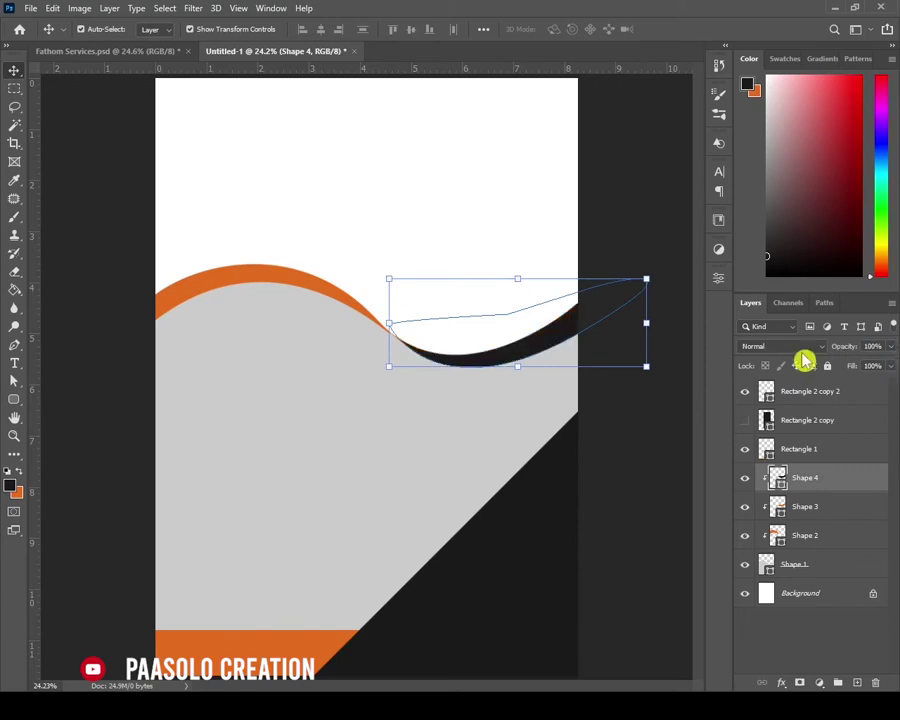
left_click(418, 203)
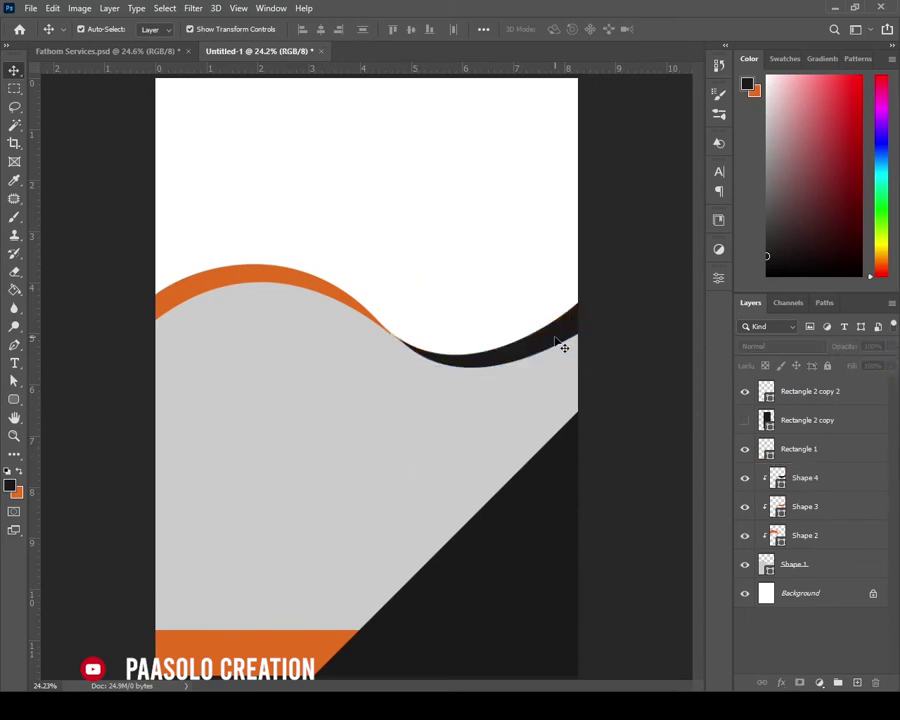
- Move Shape 4 below Shape 3, then marquee-select the wave shapes together
left_click(841, 480)
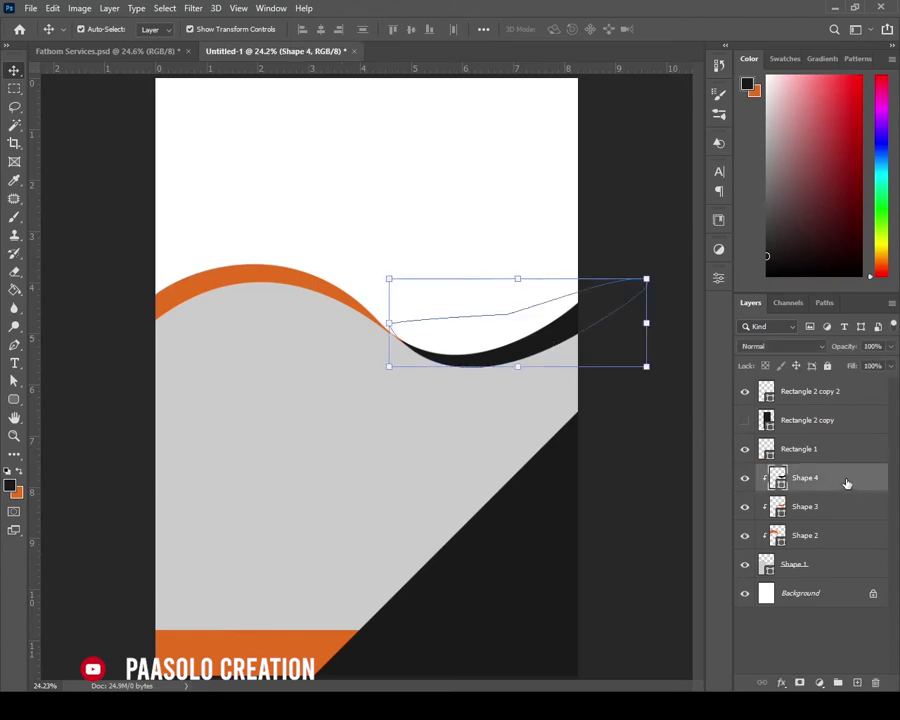
left_click_drag(818, 480, 812, 510)
left_click(497, 279)
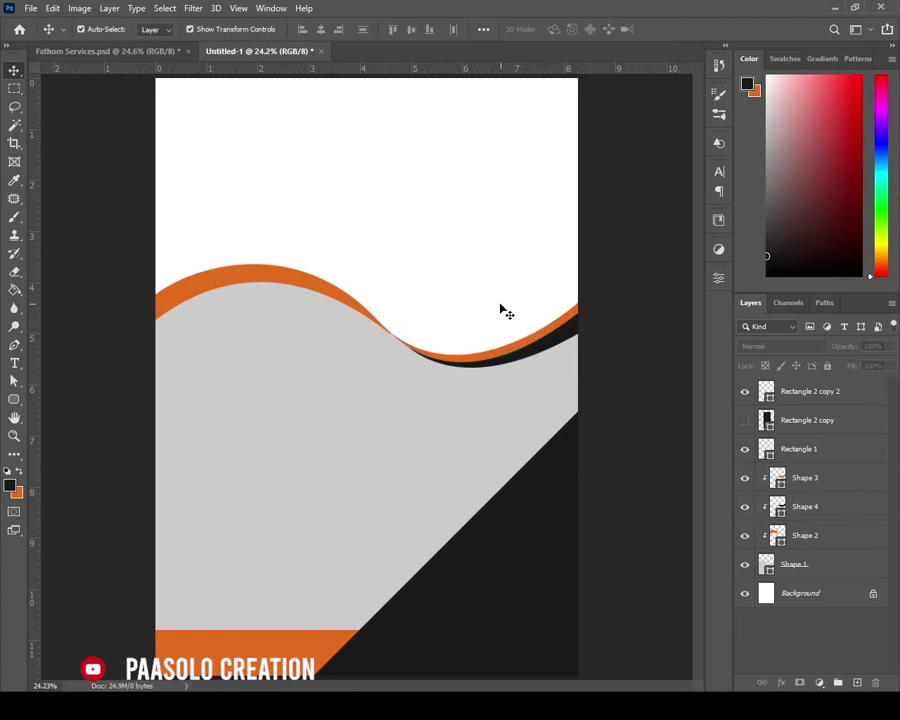
left_click_drag(222, 212, 466, 407)
- Marquee-select the orange, grey and black wave shapes and shift them upward, undoing stray moves
left_click(82, 134)
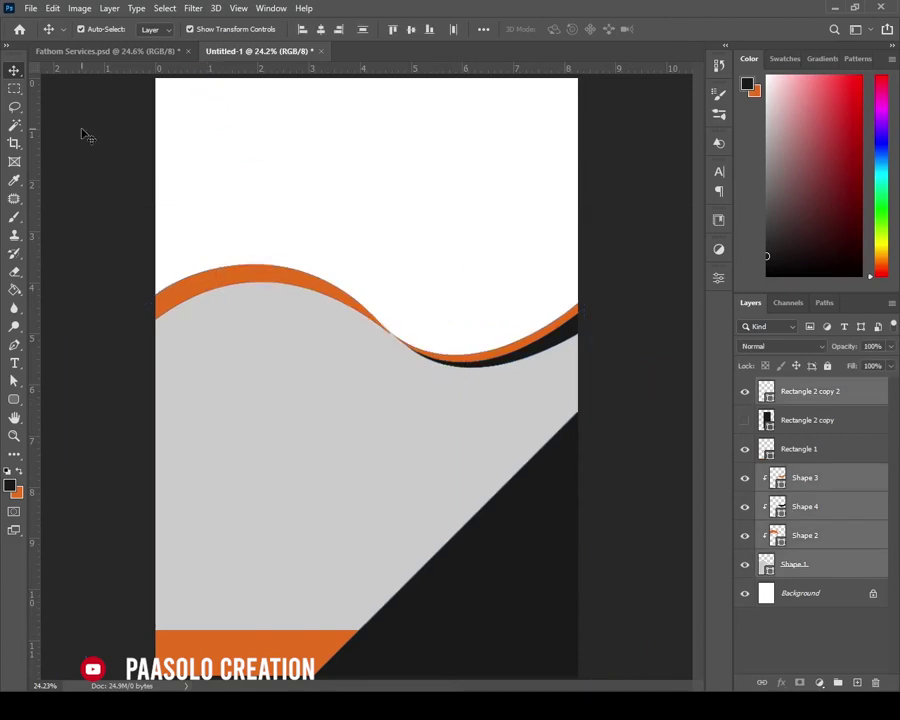
left_click_drag(218, 188, 480, 340)
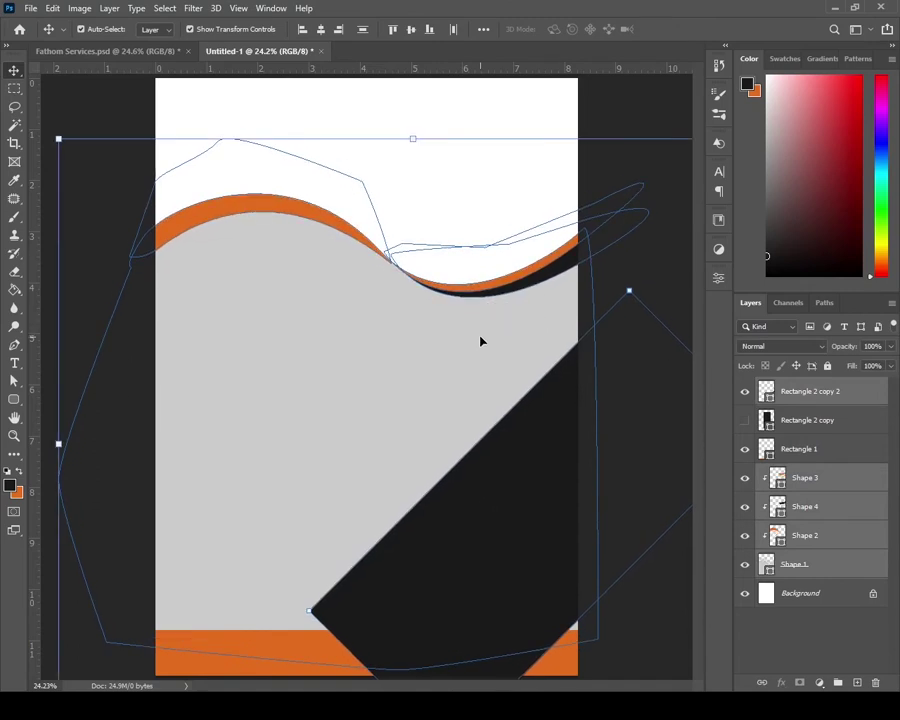
key("ctrl+z")
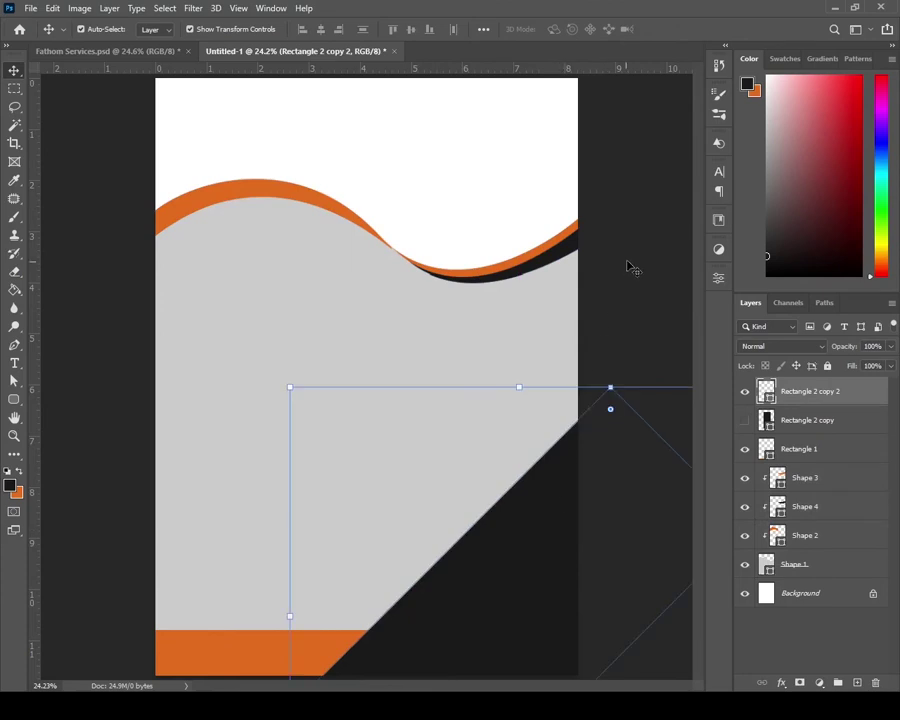
left_click(590, 273)
key("ctrl+z")
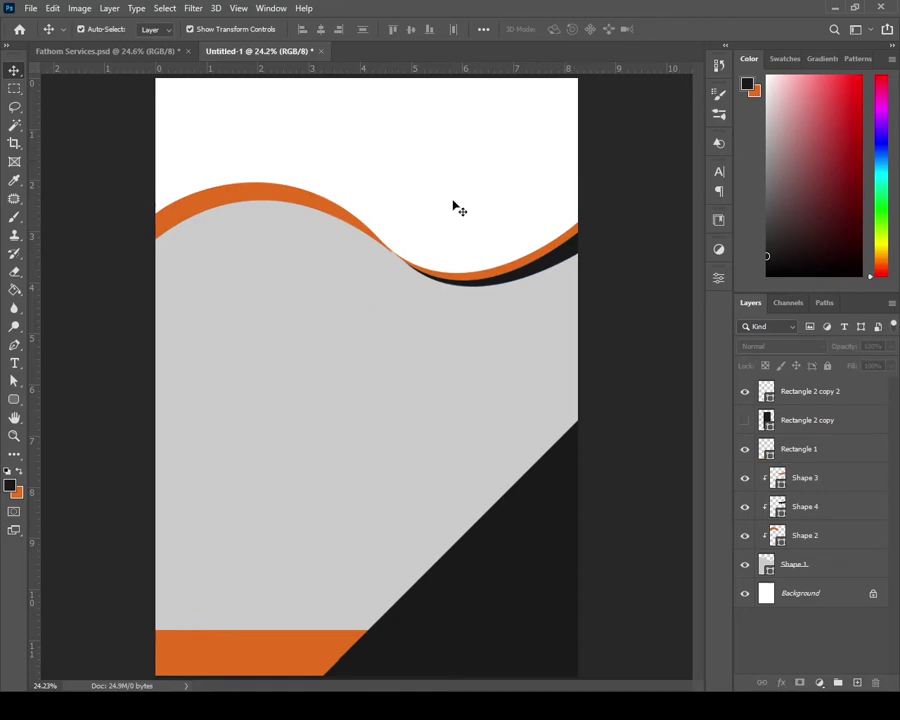
left_click(541, 522)
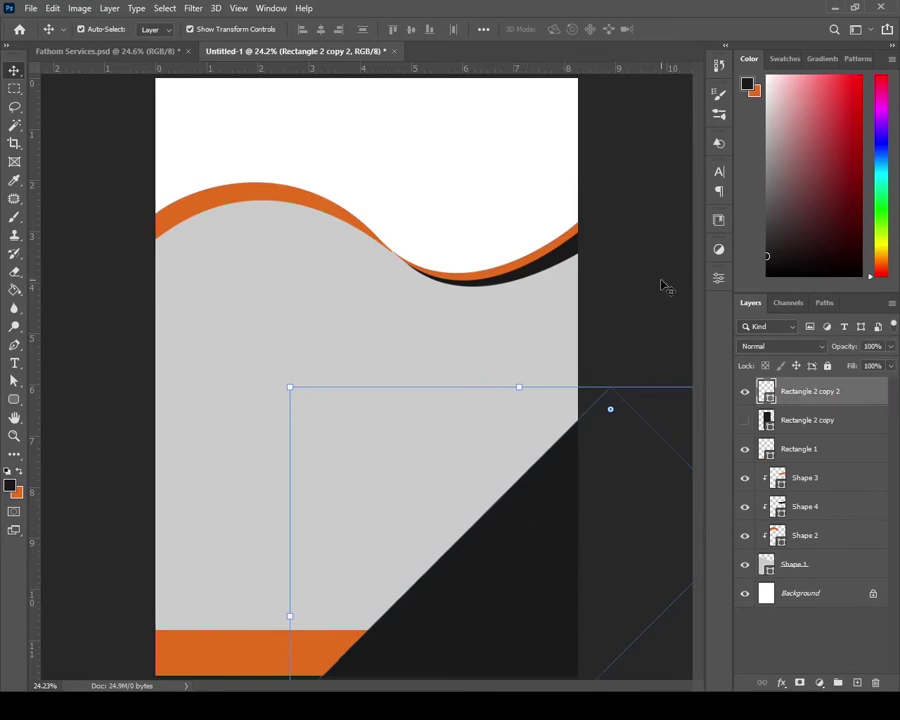
- Duplicate the Rectangle 2 copy 2 black panel and move the copy up and left
left_click(546, 482)
left_click(804, 382)
left_click_drag(872, 397, 850, 681)
left_click_drag(540, 572, 249, 220)
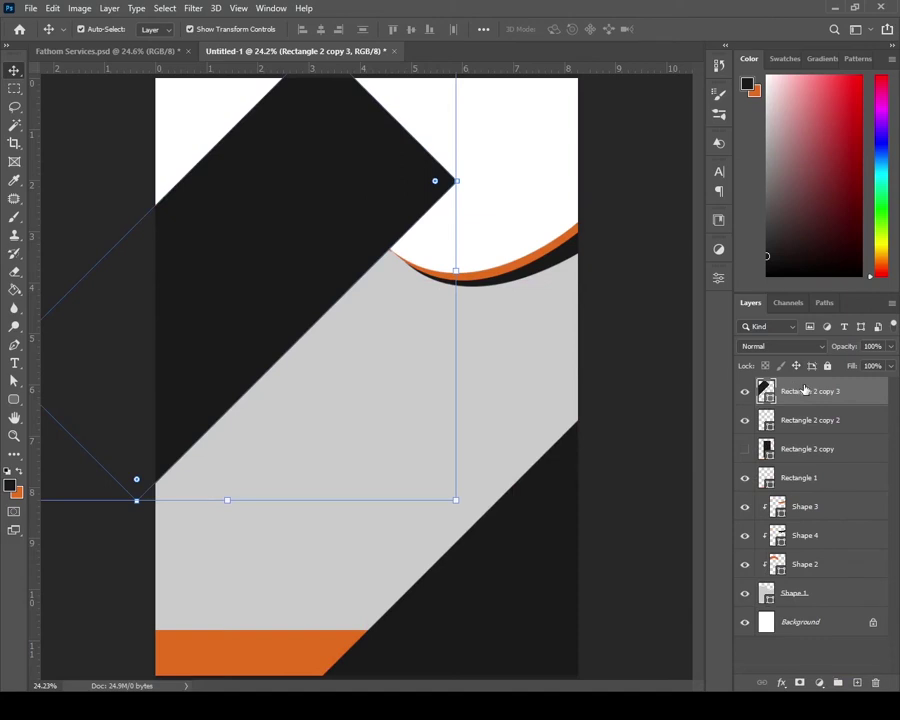
- Stack Rectangle 2 copy 3 below Rectangle 1, clip it, and nudge it up-left so the orange edge shows
left_click_drag(805, 390, 800, 505)
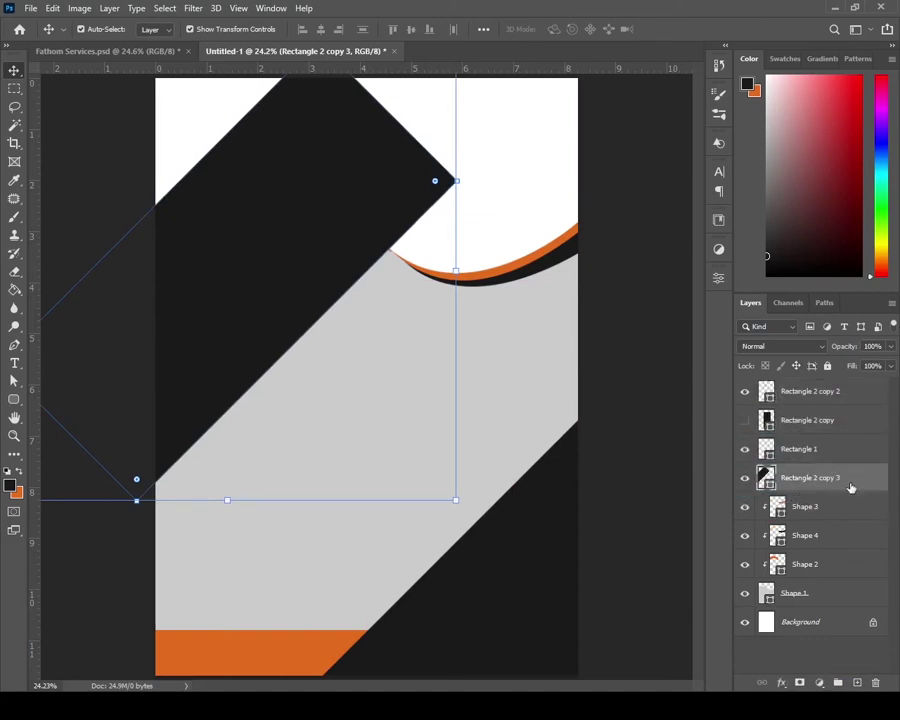
right_click(847, 488)
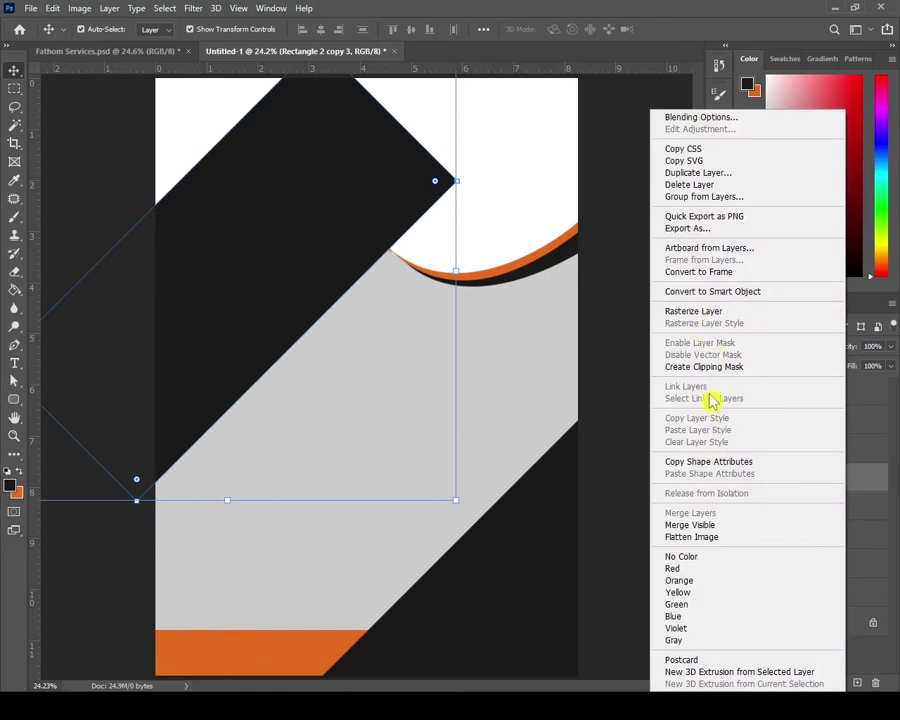
left_click(710, 367)
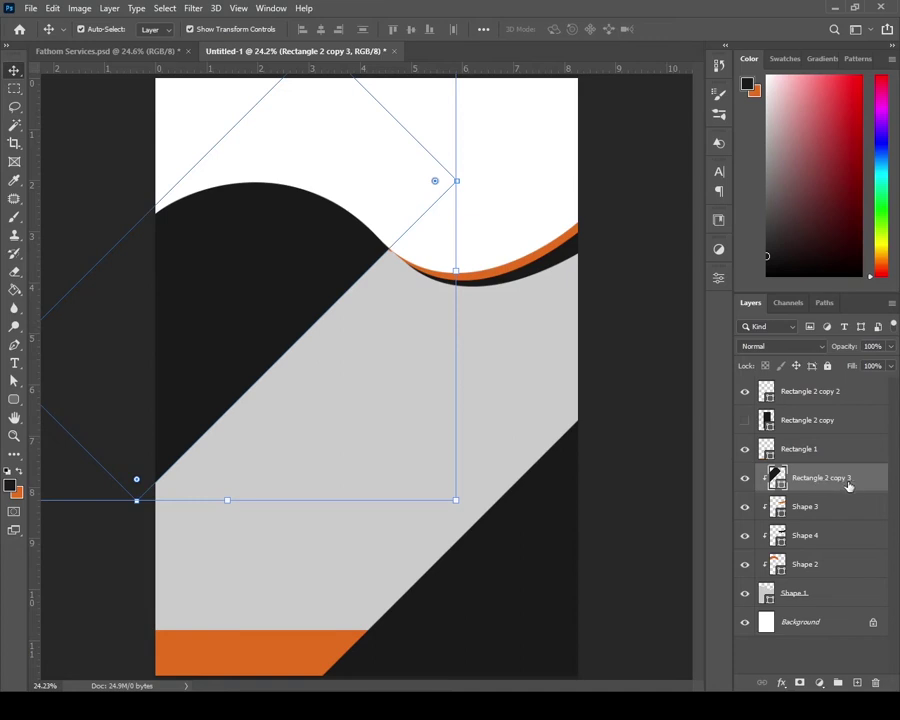
left_click_drag(876, 481, 862, 580)
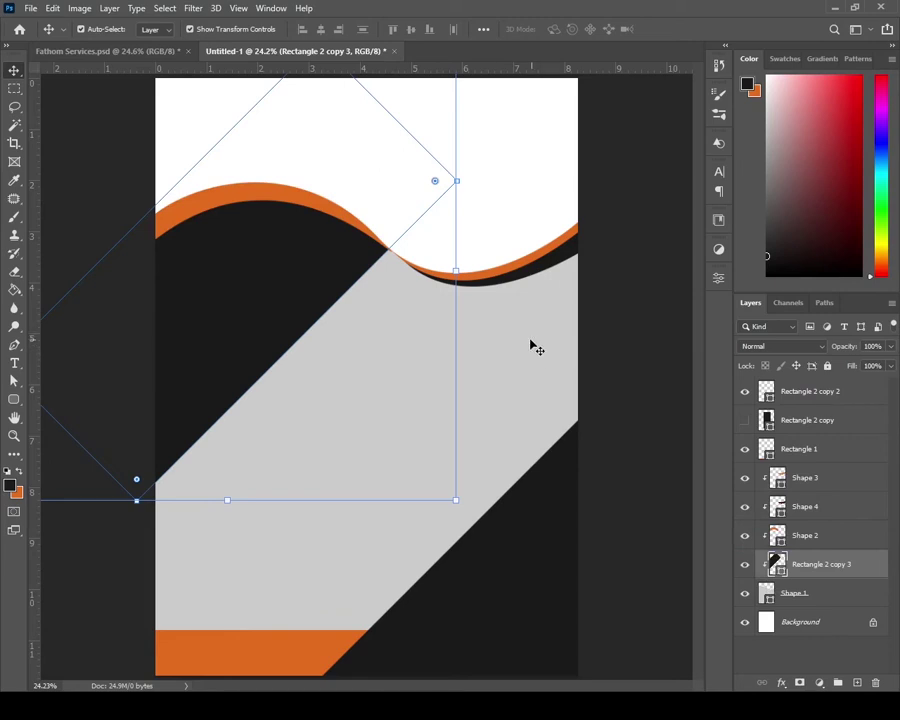
left_click_drag(244, 310, 235, 282)
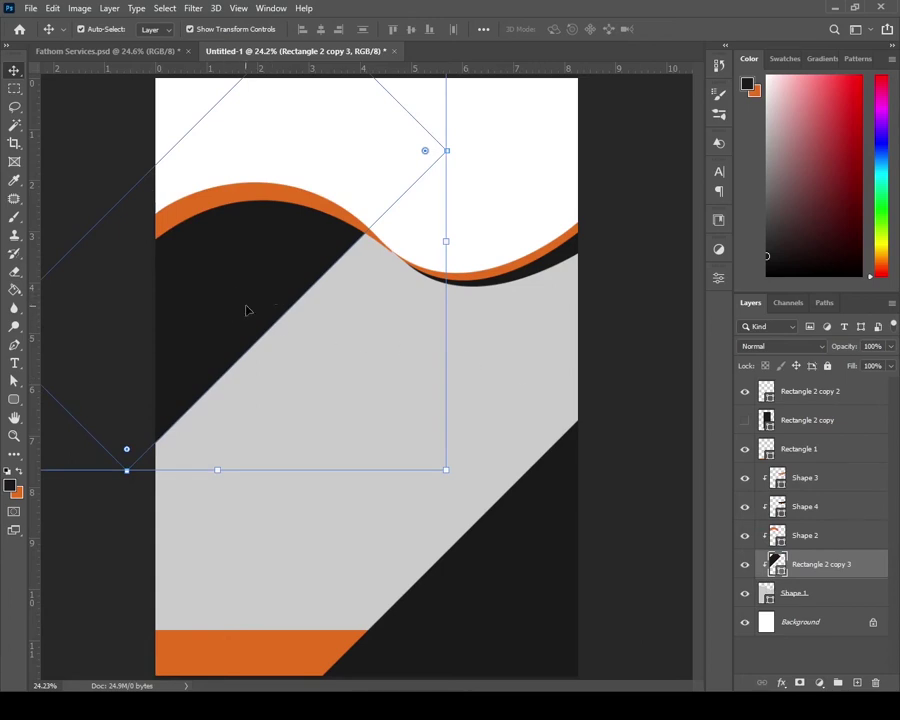
left_click_drag(248, 310, 231, 290)
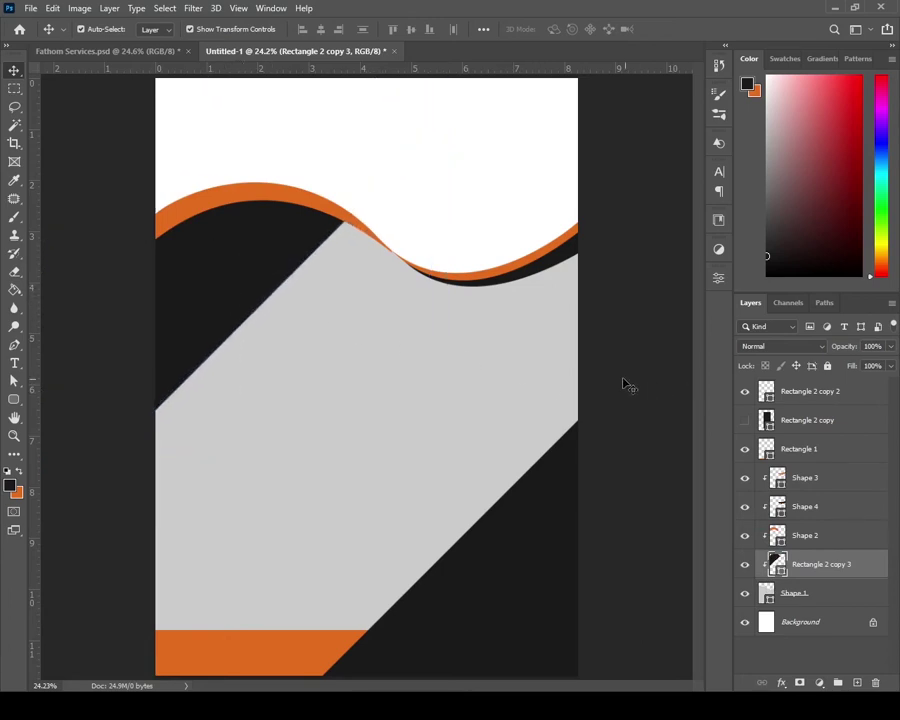
left_click(491, 421)
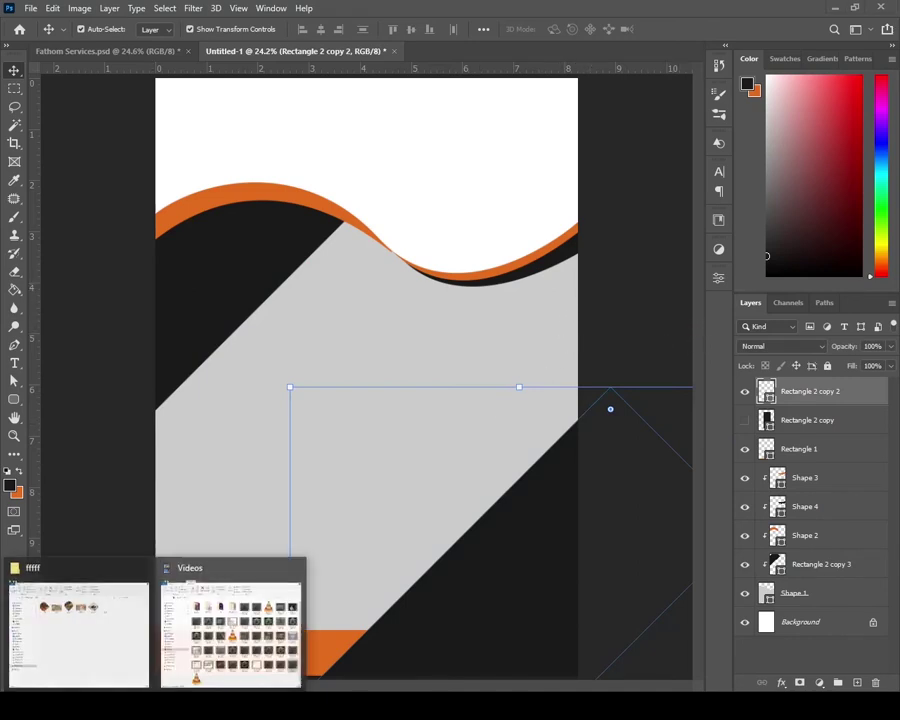
- Drag the Layer 2 food photo from the ffff folder onto the Photoshop canvas
left_click(104, 658)
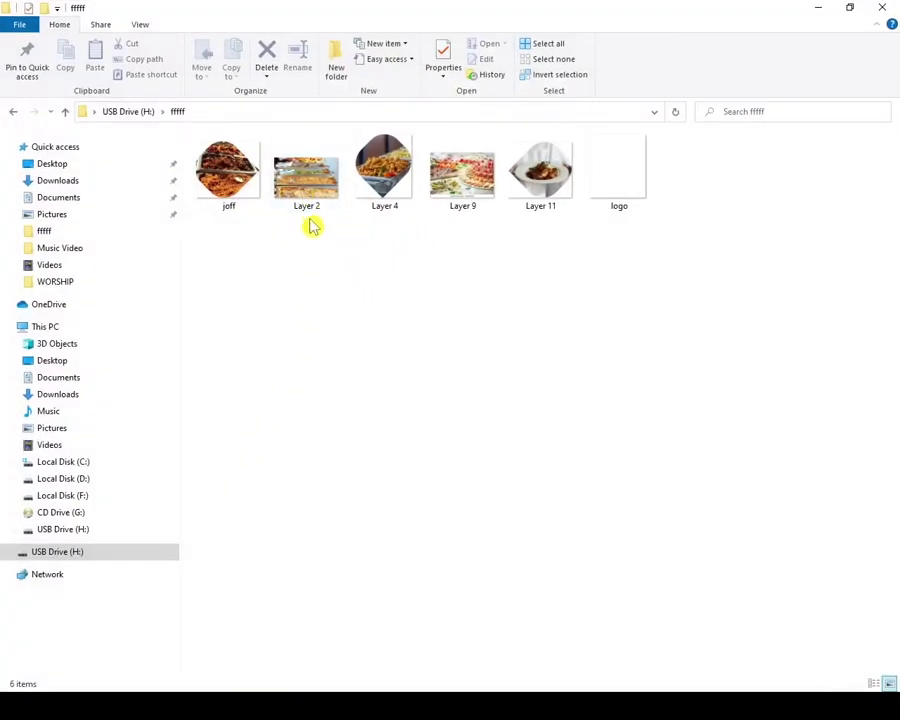
left_click_drag(306, 180, 354, 255)
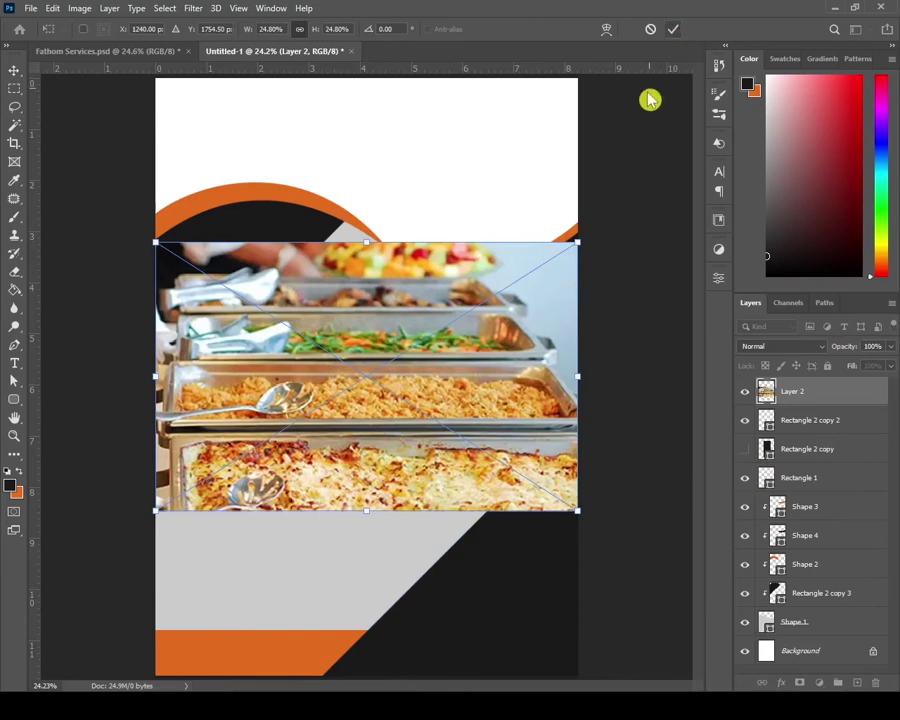
- Place the food photo at the page top, enlarge it slightly, and stack it just above Background
left_click(673, 29)
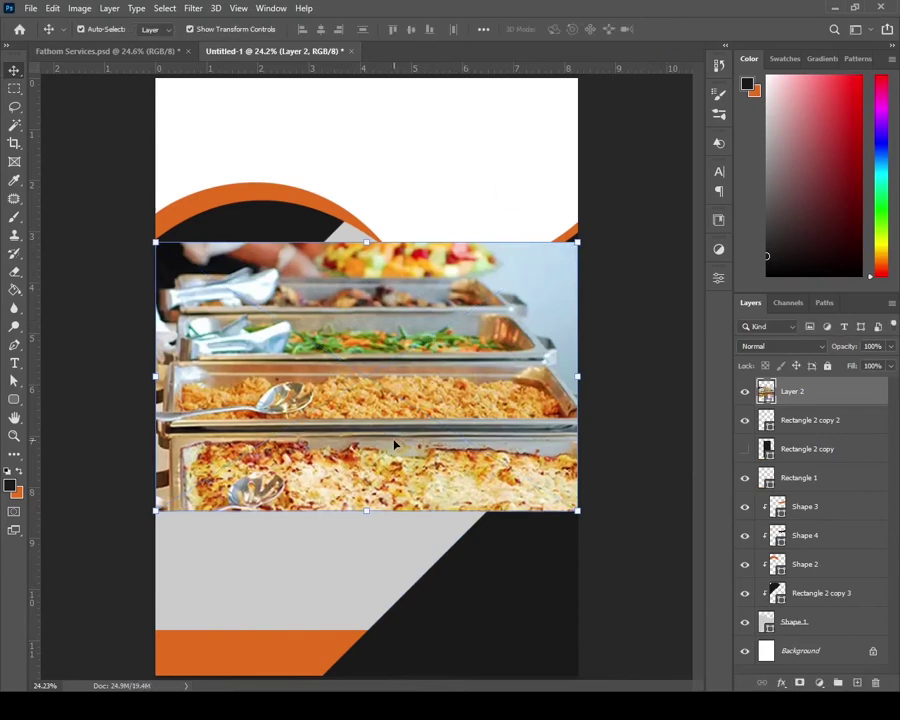
left_click_drag(395, 445, 396, 270)
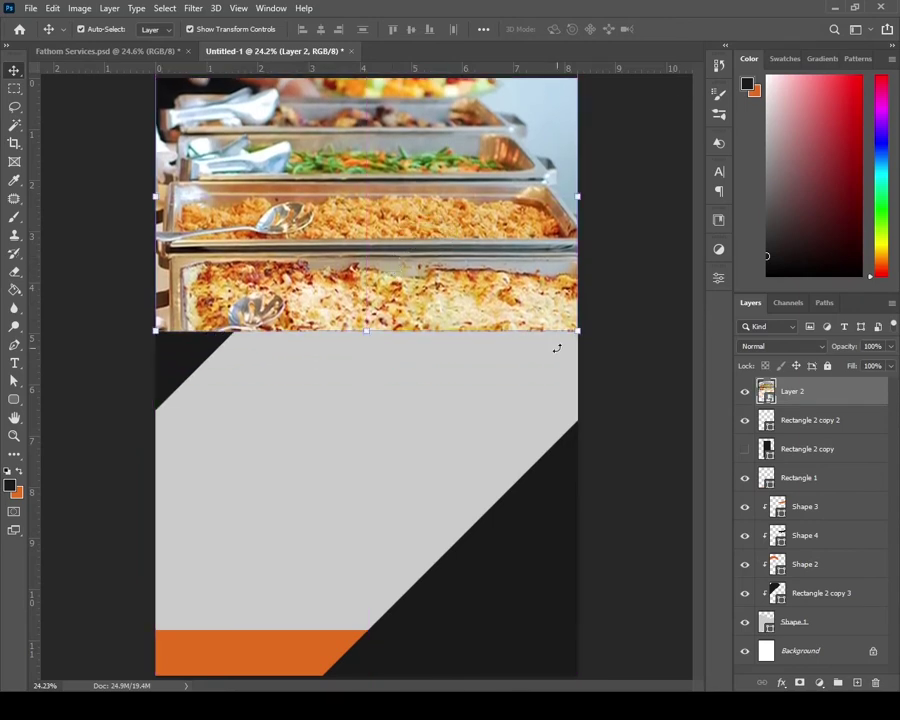
key("ctrl")
key("ctrl+t")
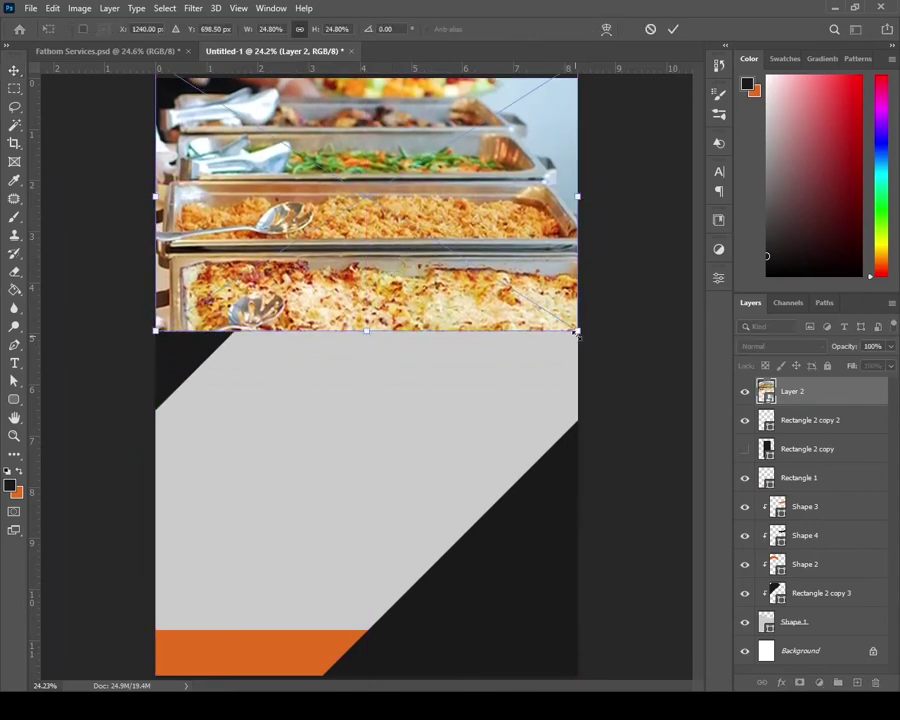
left_click_drag(578, 330, 592, 340)
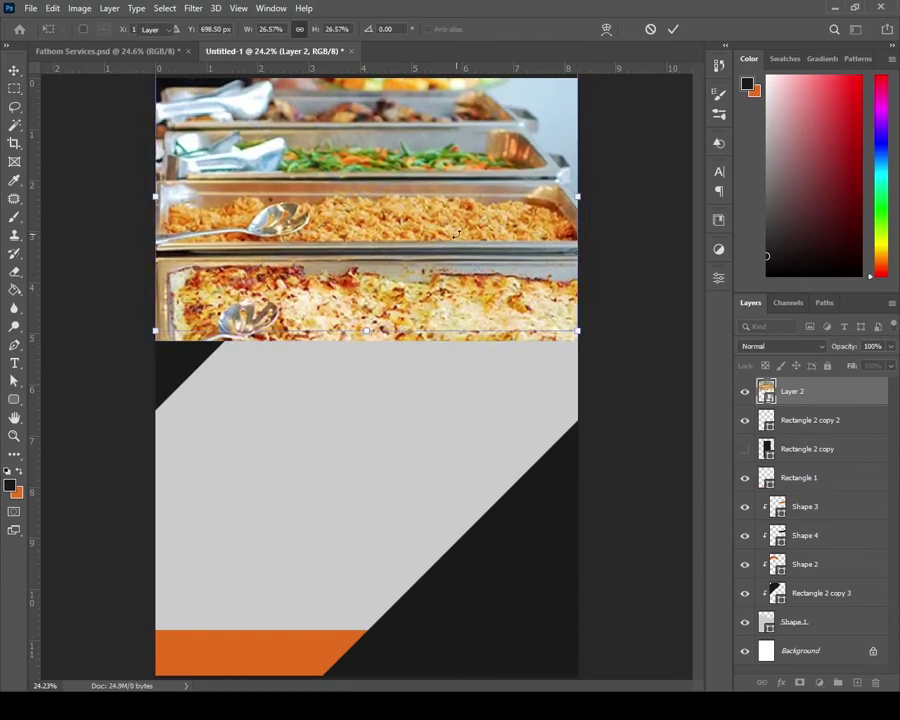
double_click(457, 240)
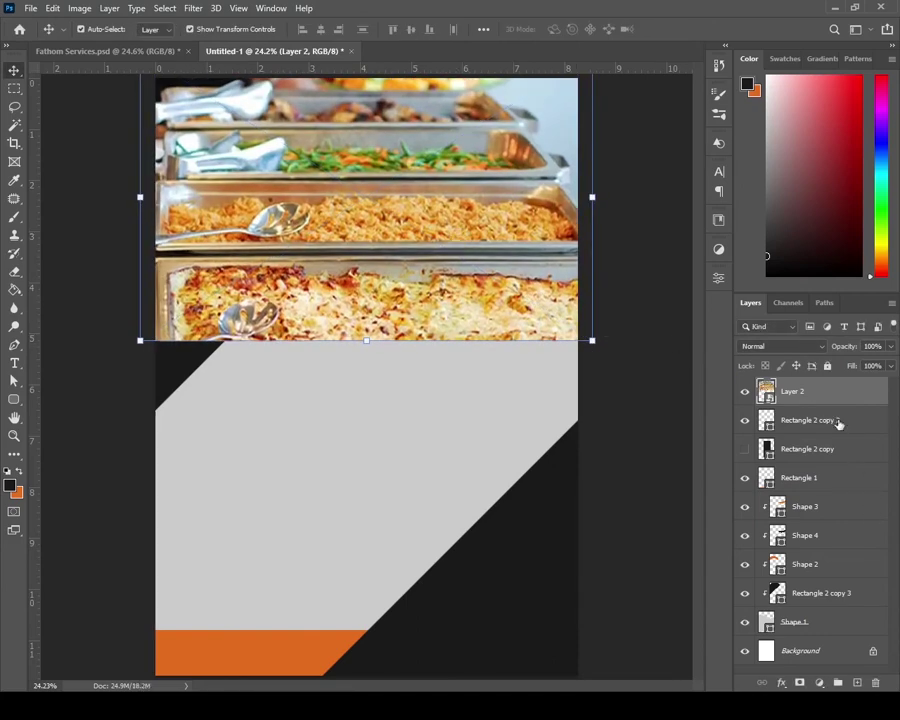
left_click_drag(840, 393, 832, 636)
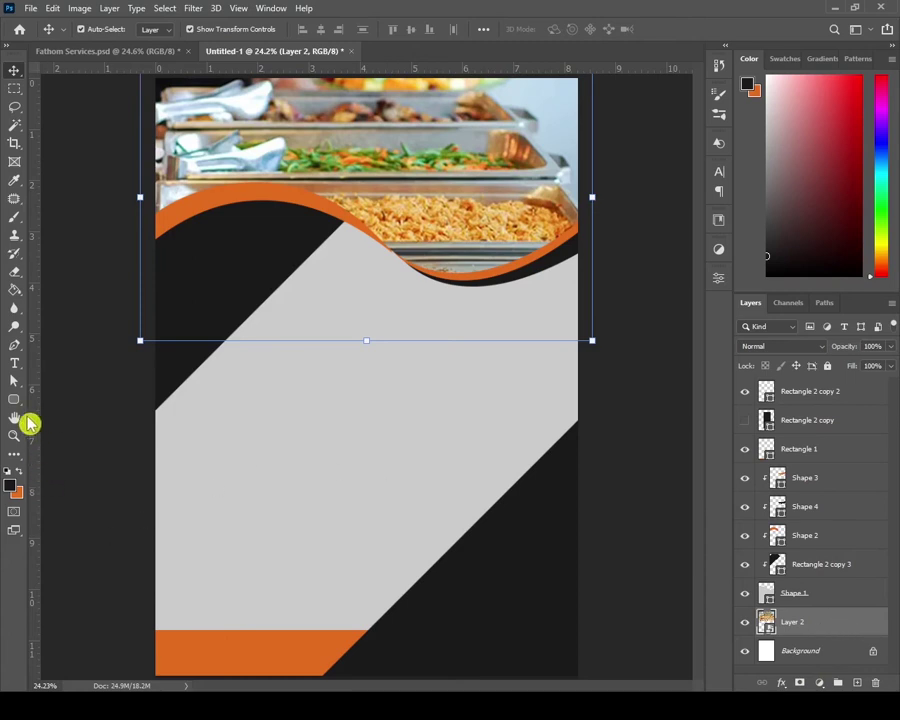
- Draw a black rectangle covering the top food photo
right_click(20, 407)
left_click(86, 400)
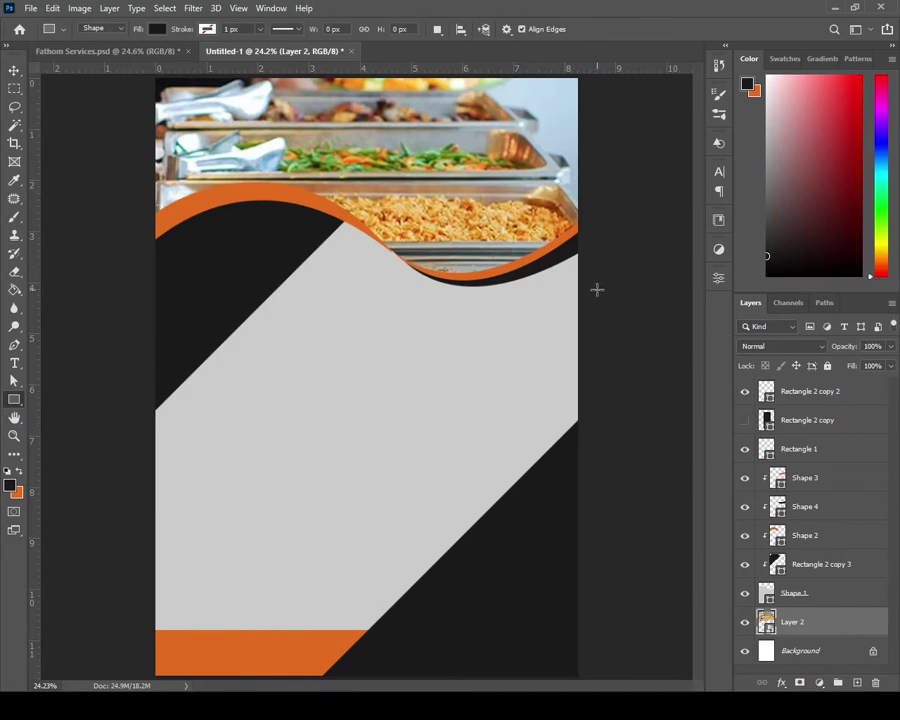
left_click_drag(597, 289, 128, 49)
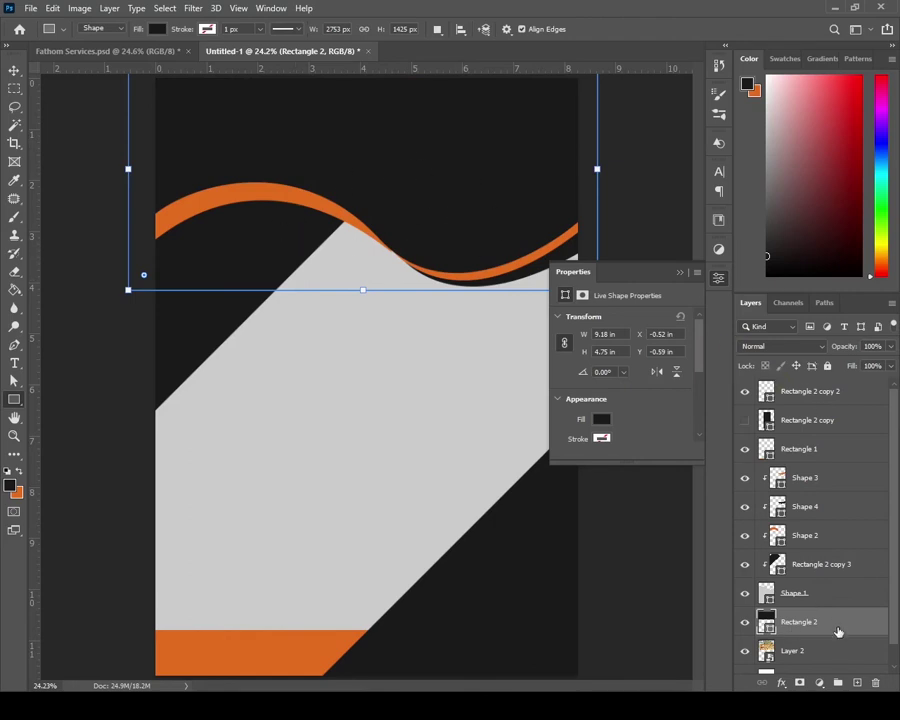
- Blend the black overlay rectangle as Hard Light at 90% opacity
left_click(775, 346)
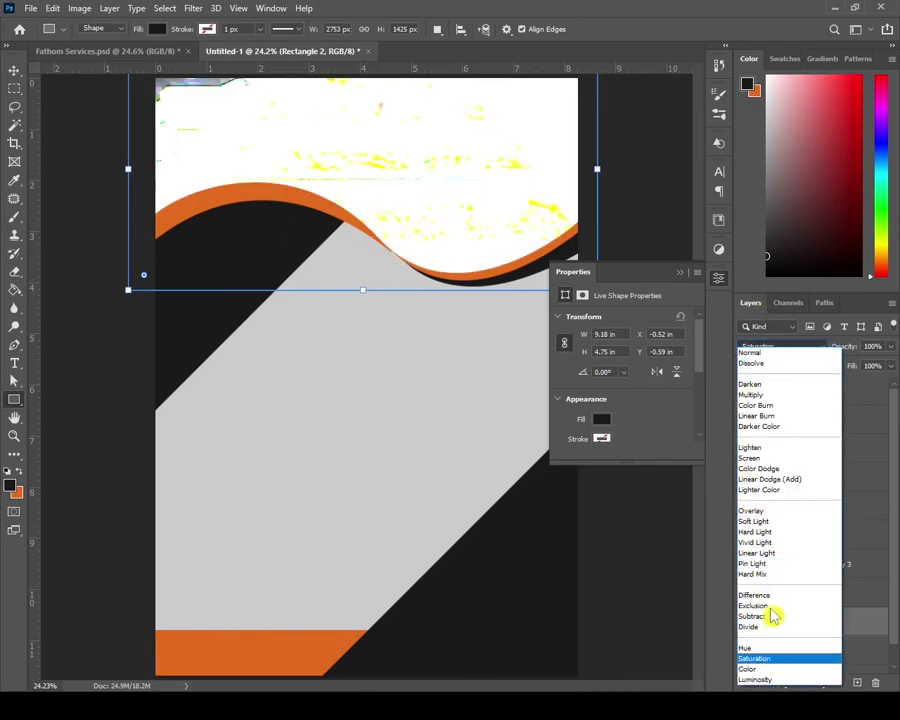
left_click(851, 585)
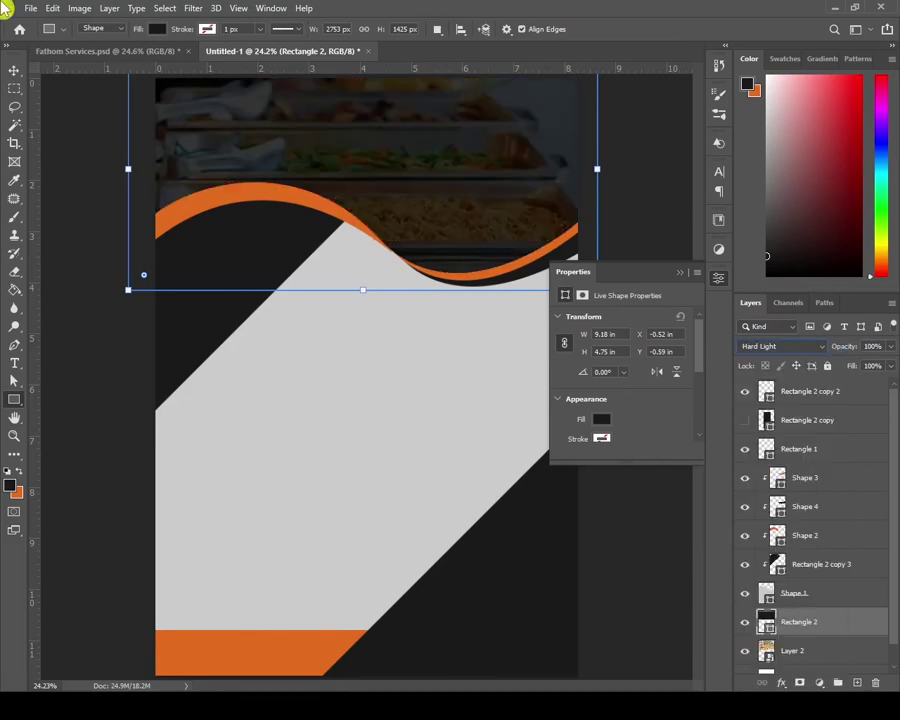
left_click(14, 72)
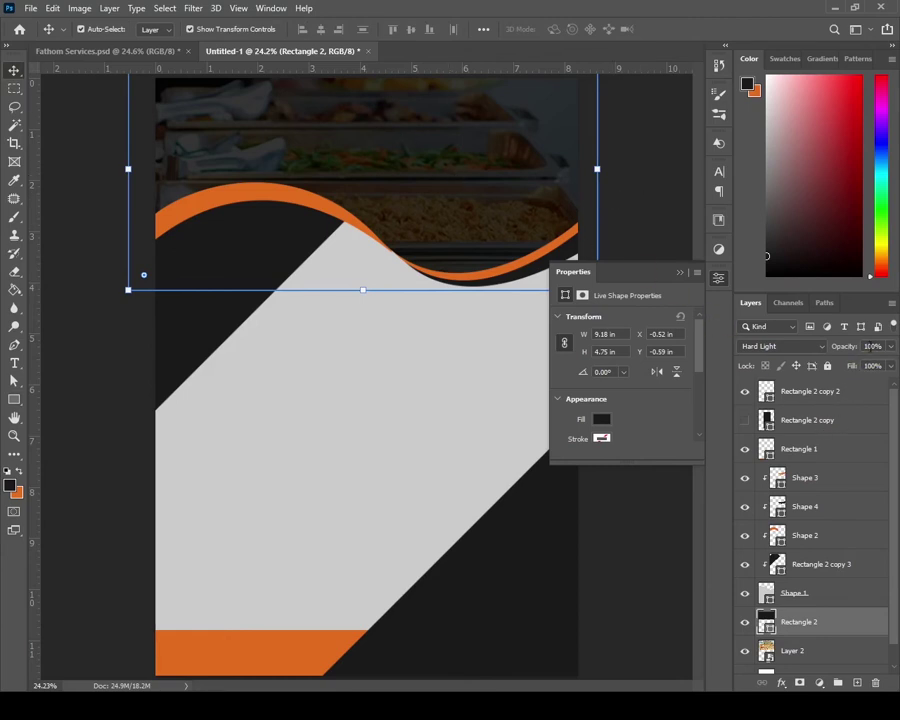
left_click(869, 346)
type("90")
key("Return")
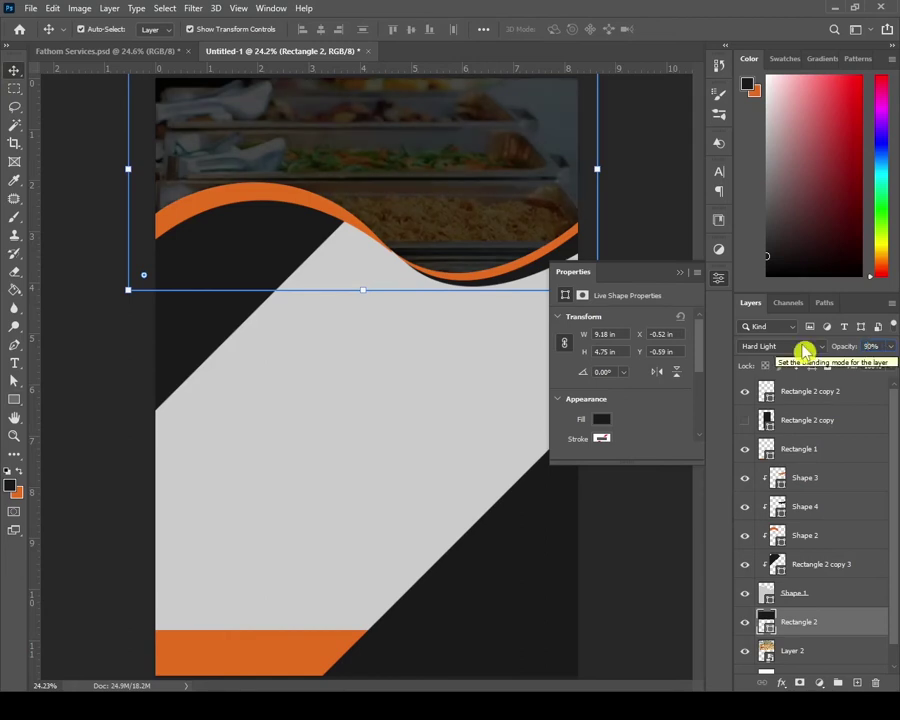
left_click(676, 210)
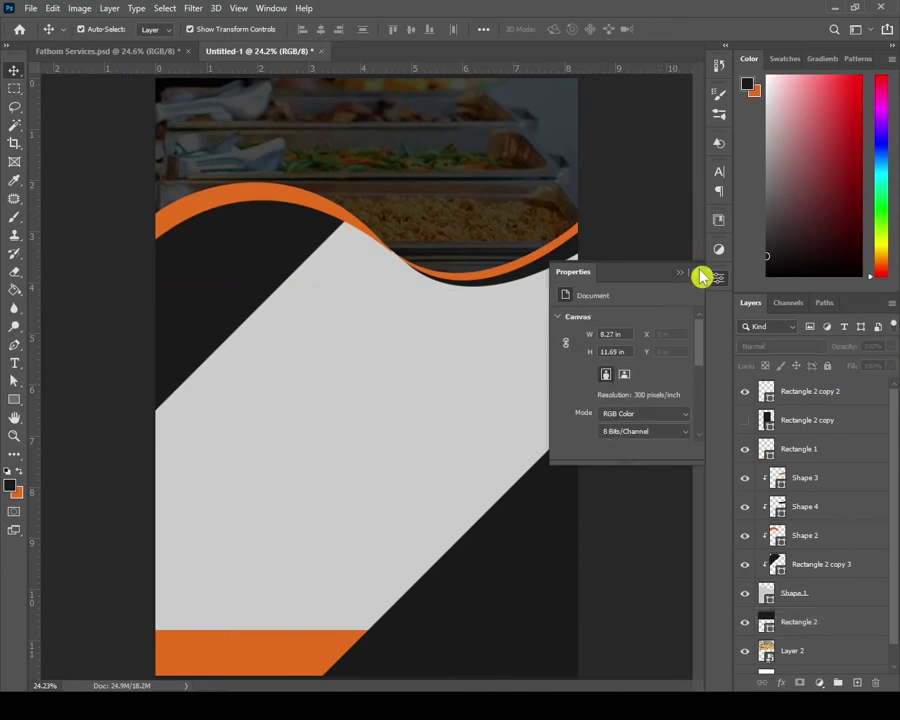
left_click(680, 273)
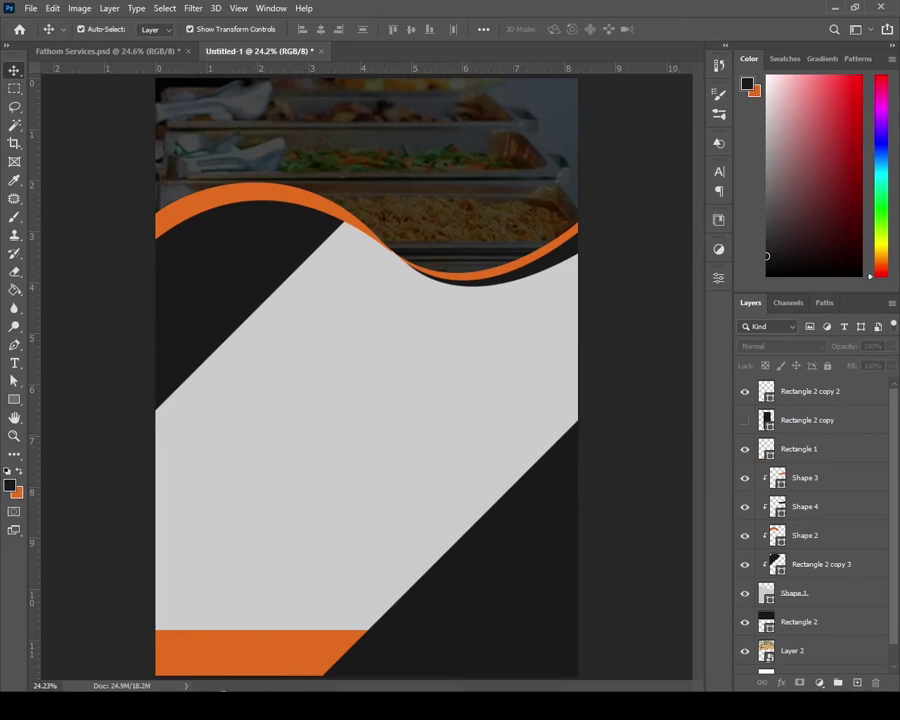
- Bring the logo file from the ffff folder into the flyer, shrunk small in the top-left corner
mouse_move(171, 677)
left_click(117, 615)
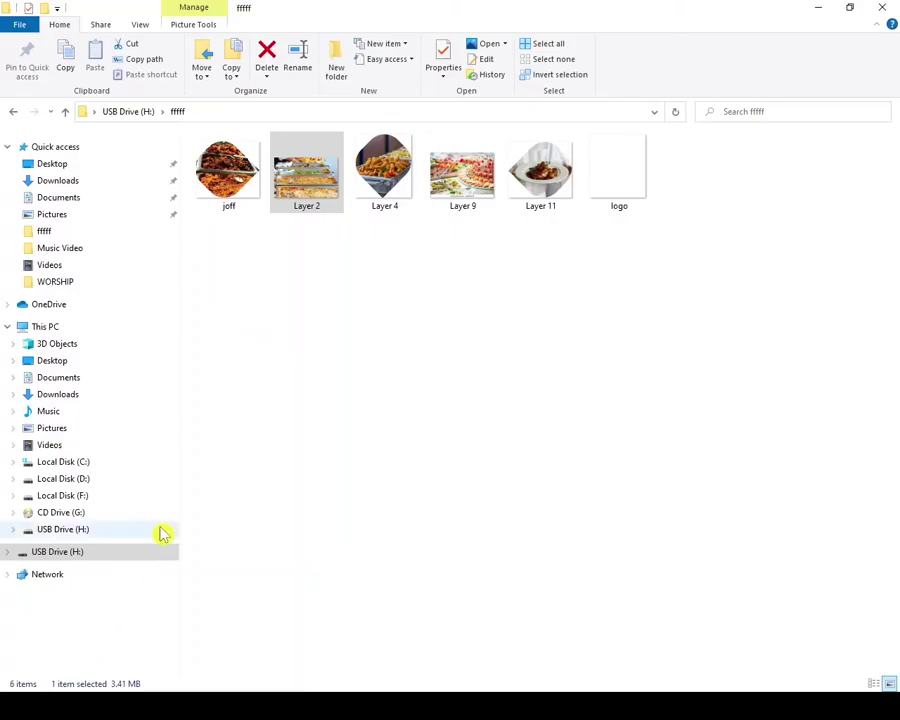
left_click_drag(623, 178, 330, 346)
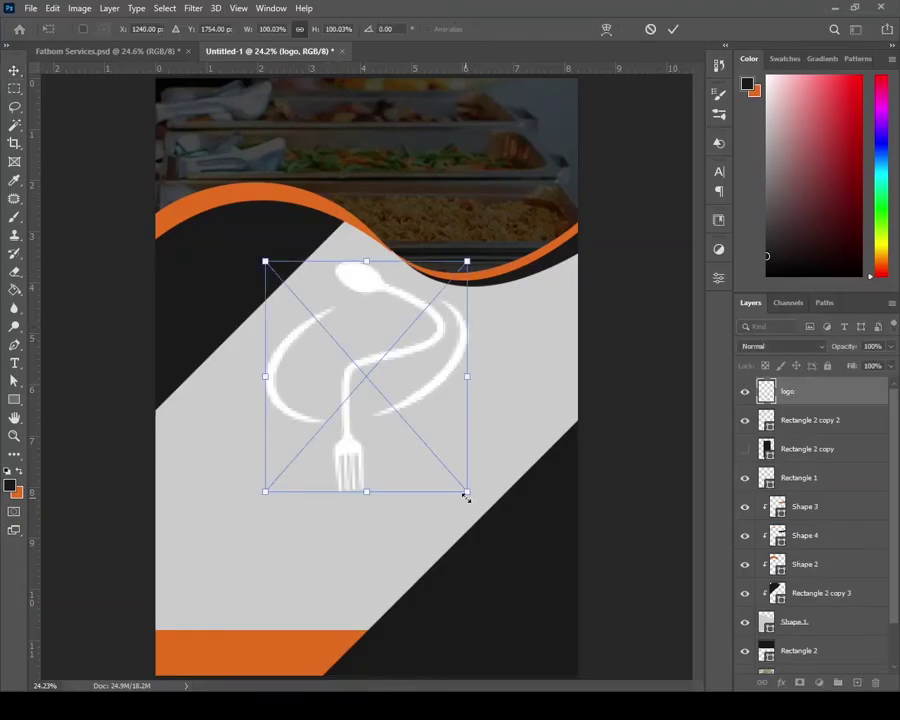
left_click_drag(472, 495, 371, 332)
left_click_drag(305, 297, 223, 116)
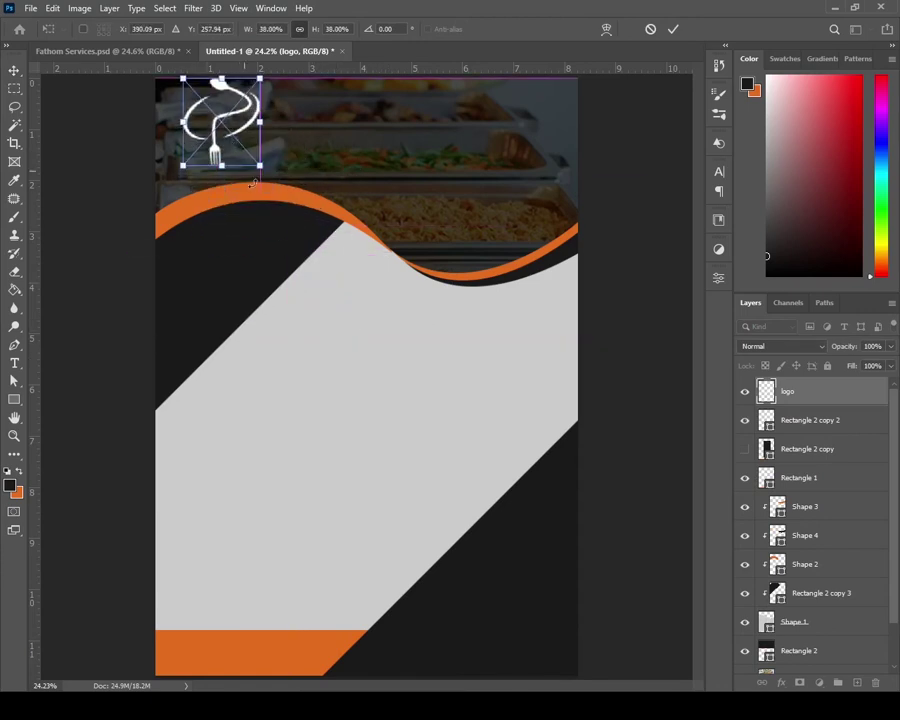
left_click_drag(258, 171, 240, 141)
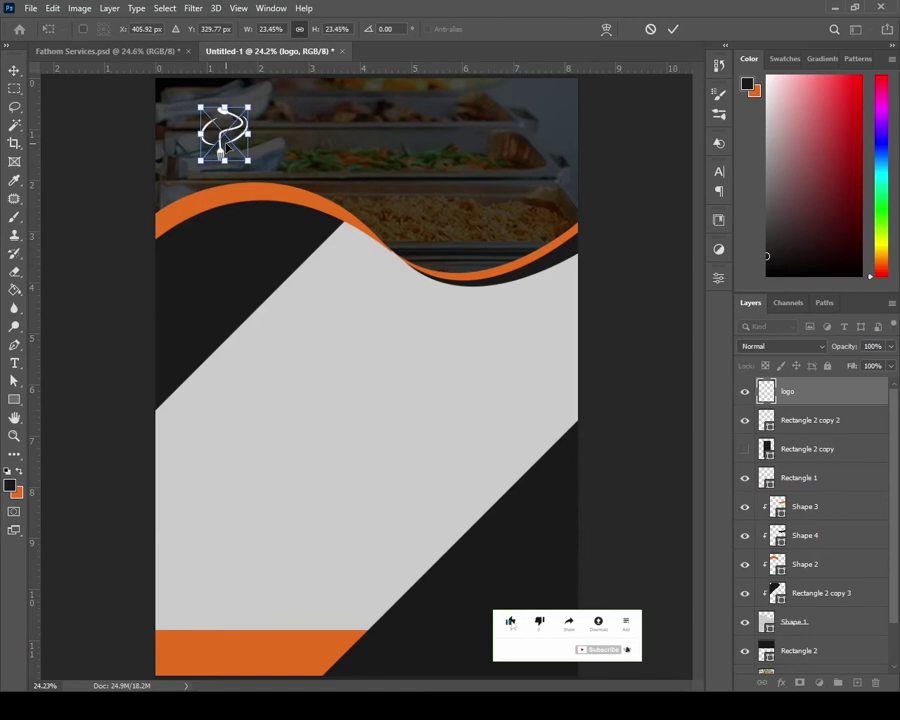
key("Return")
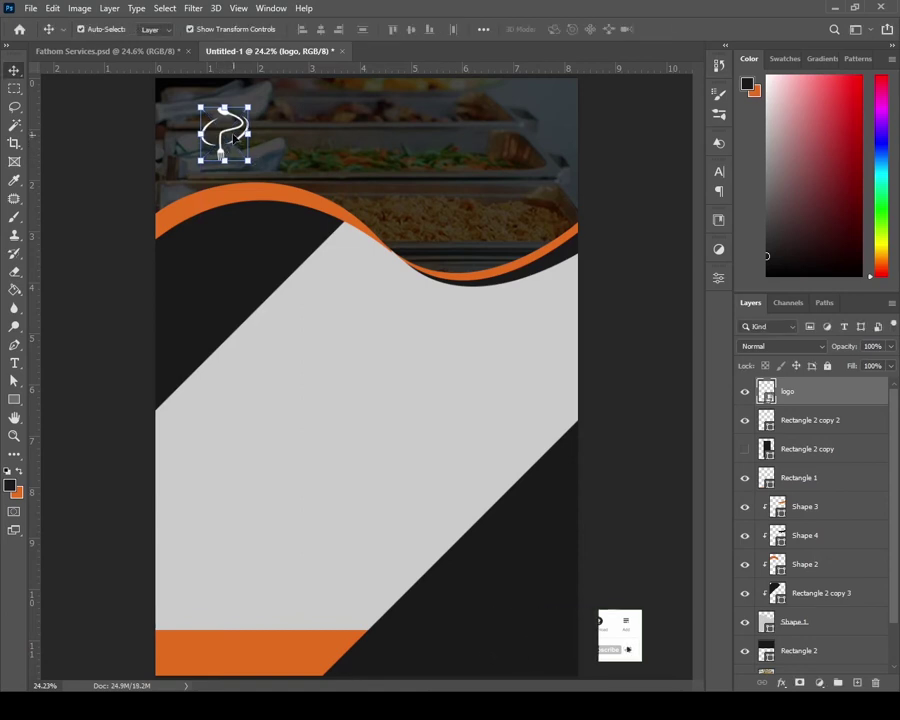
left_click_drag(233, 139, 220, 137)
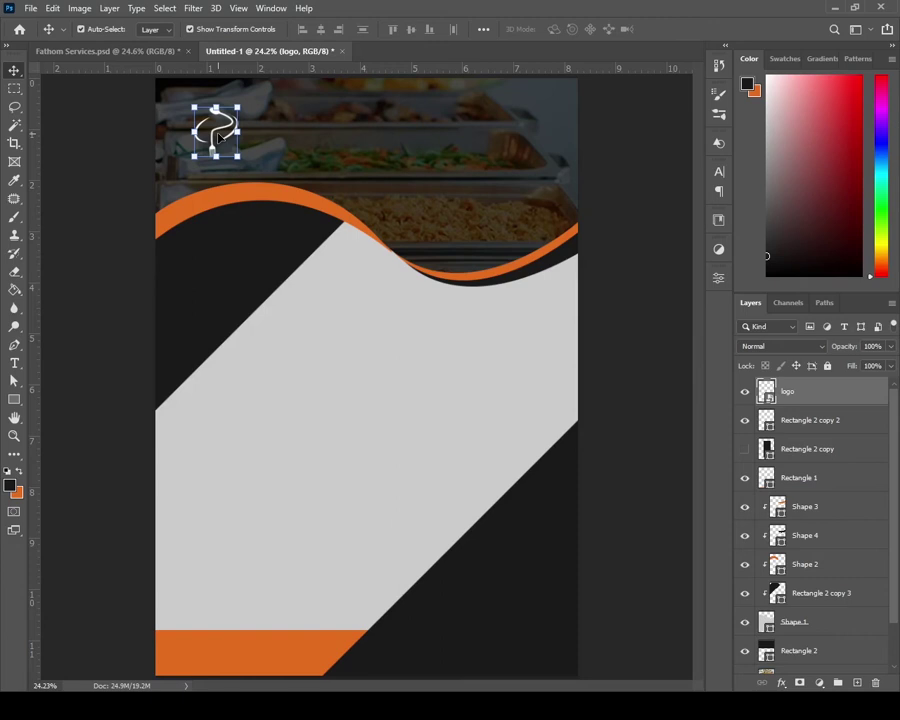
- Copy the FATHOM SERVICES heading from the notes and create a text box right of the logo
left_click(211, 125)
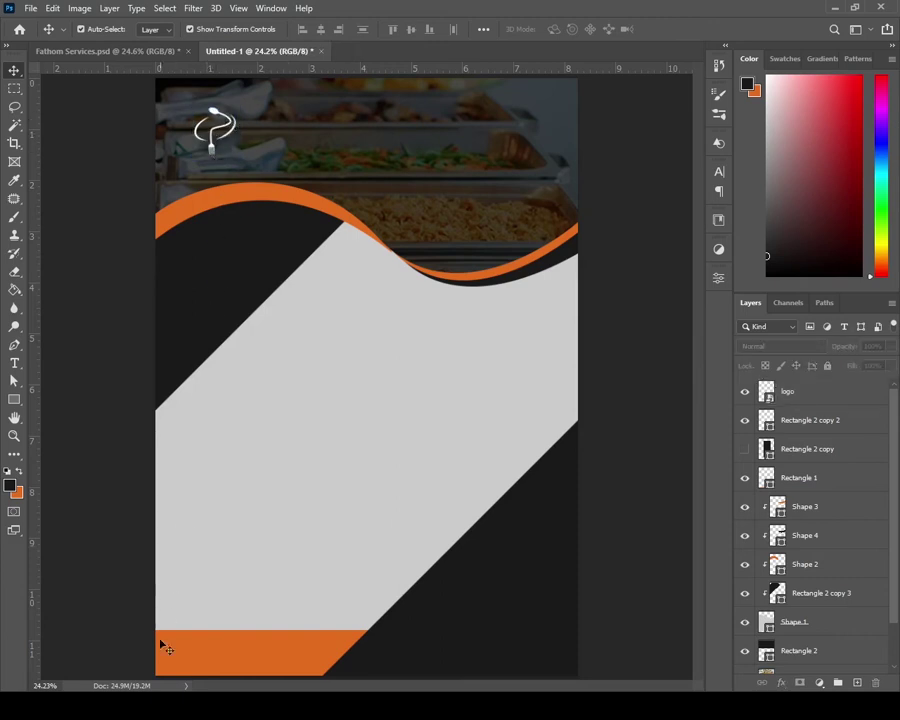
mouse_move(155, 706)
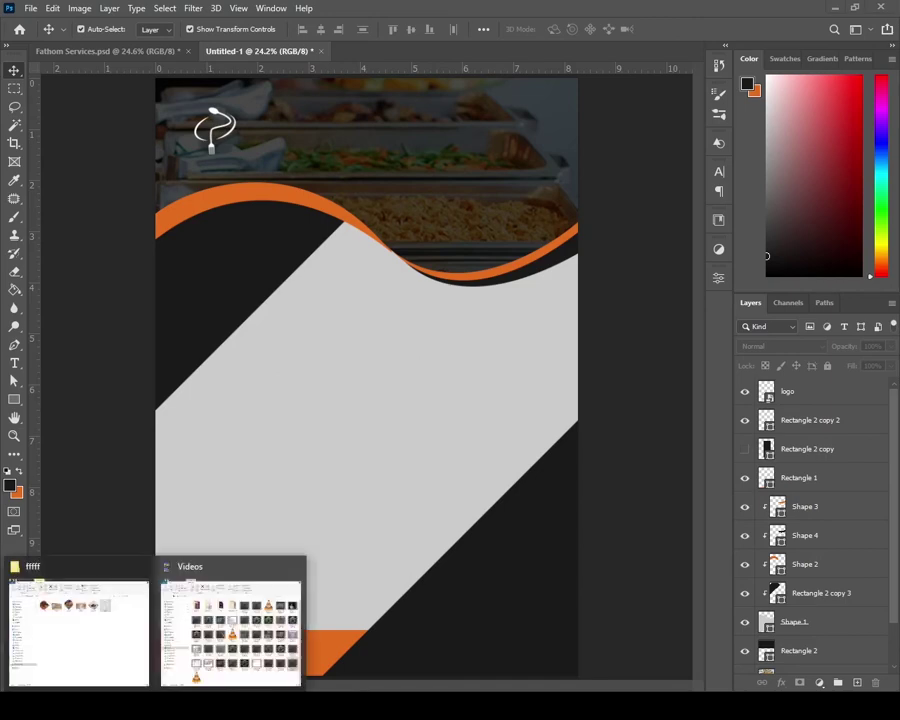
left_click(200, 706)
left_click_drag(547, 215, 424, 215)
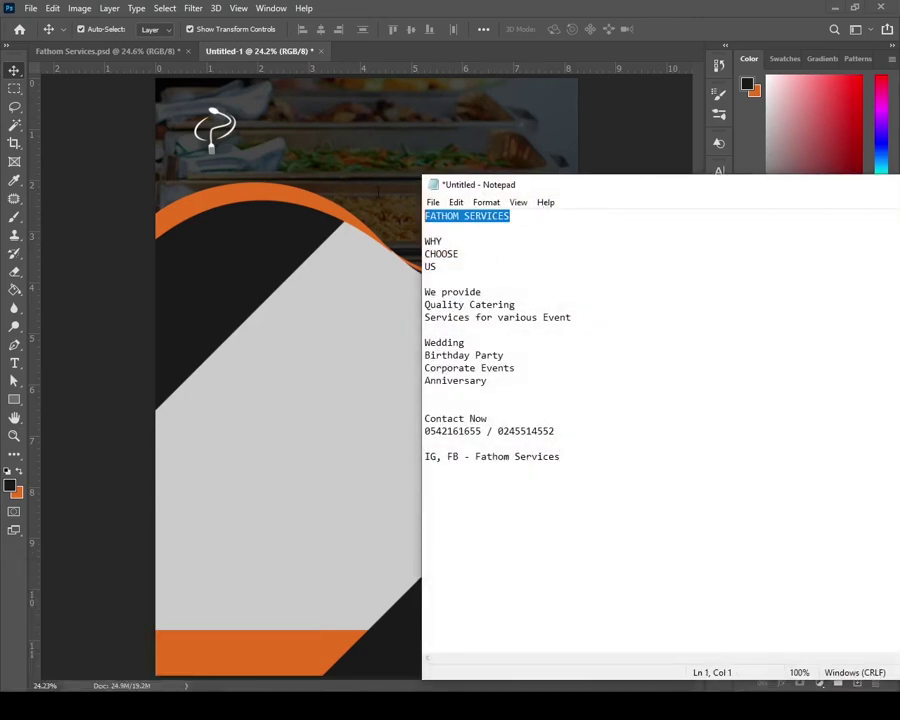
left_click(657, 123)
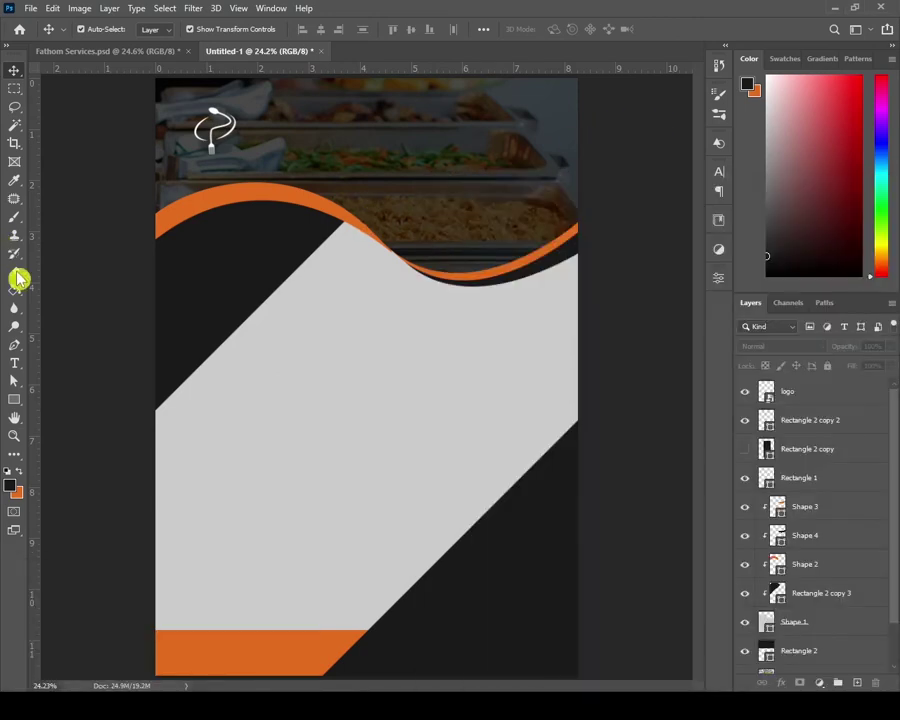
left_click(15, 363)
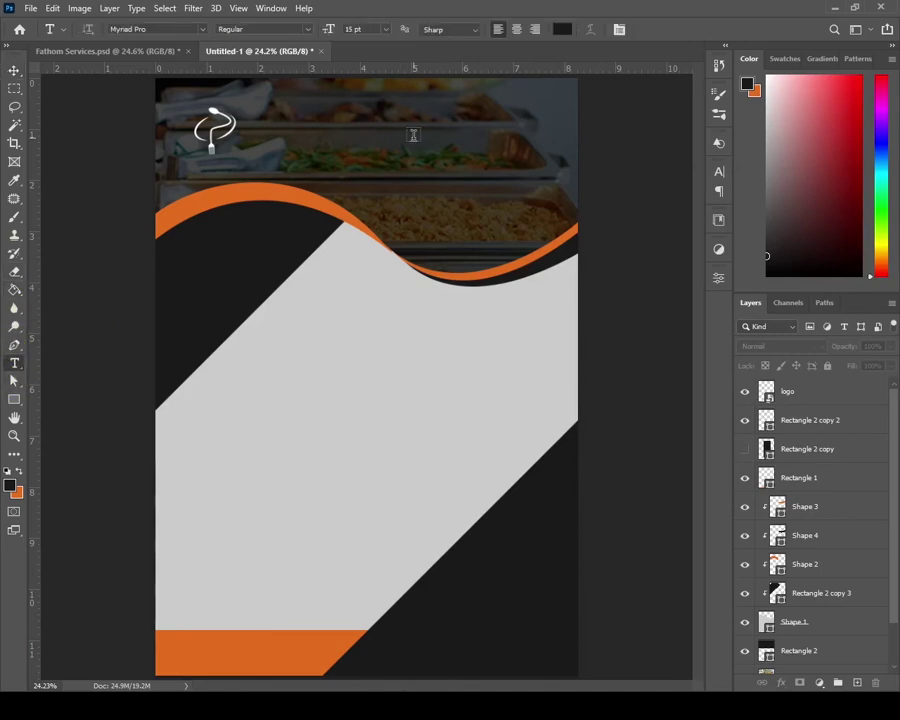
left_click_drag(412, 128, 497, 140)
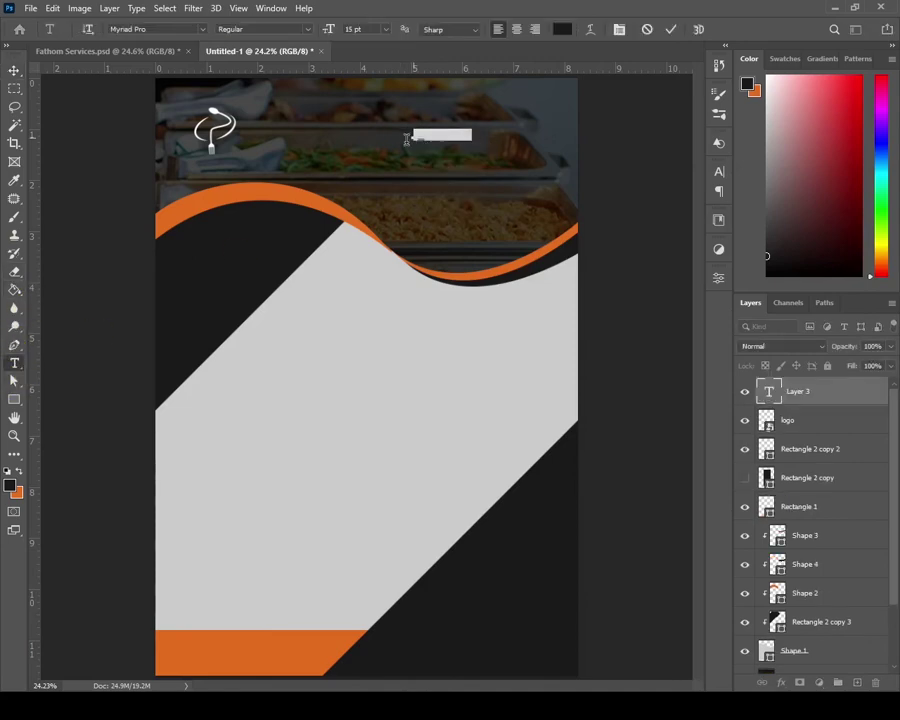
left_click(562, 29)
- Make the heading text white (ffffff) and break FATHOM and SERVICES onto two lines
type("ffffff")
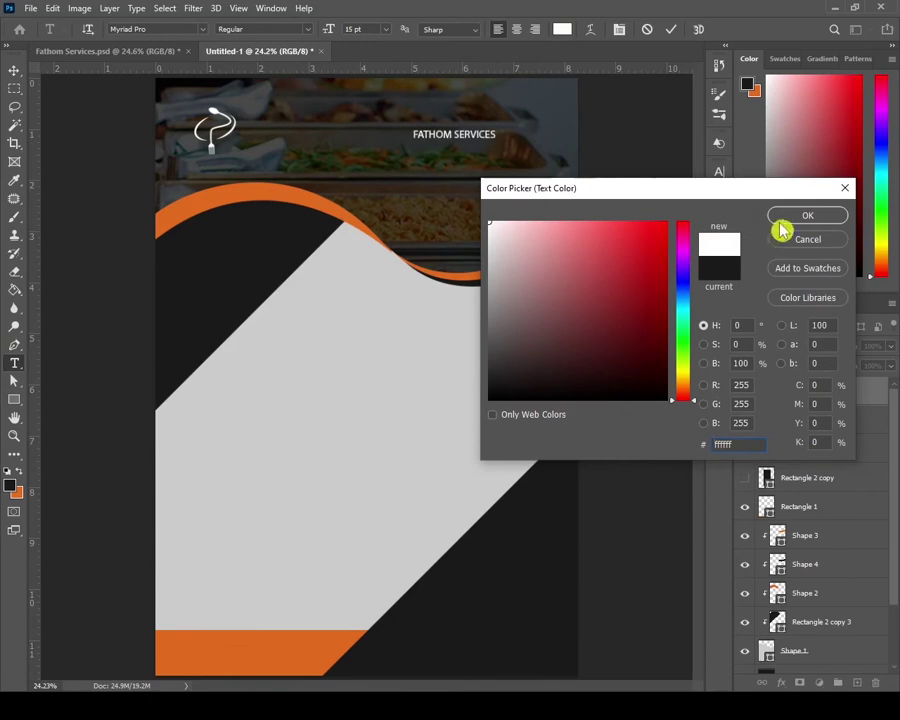
left_click(785, 218)
key("ctrl+h")
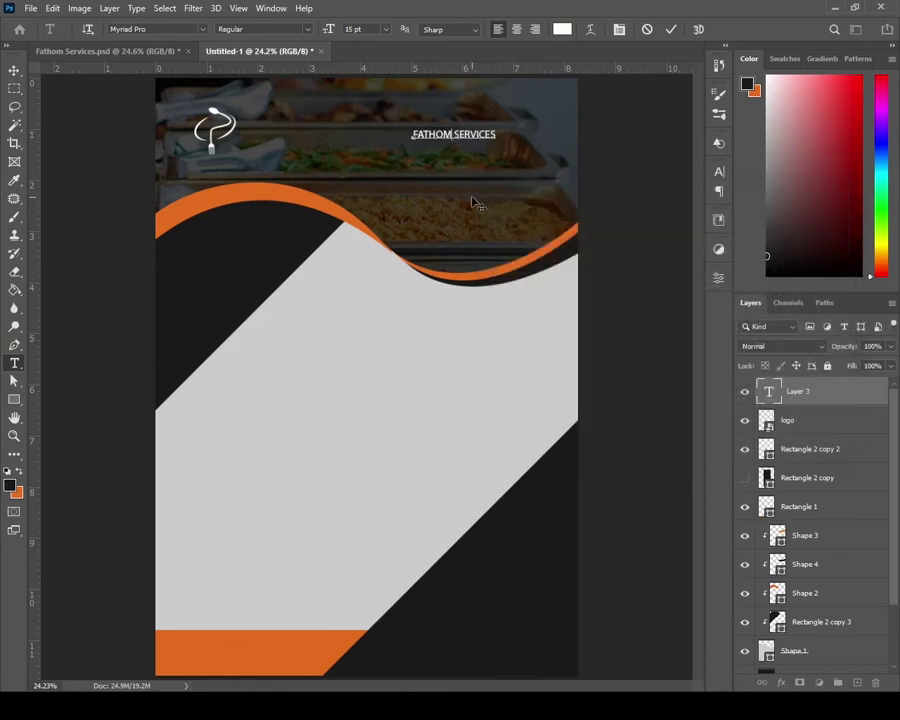
key("BackSpace")
key("Return")
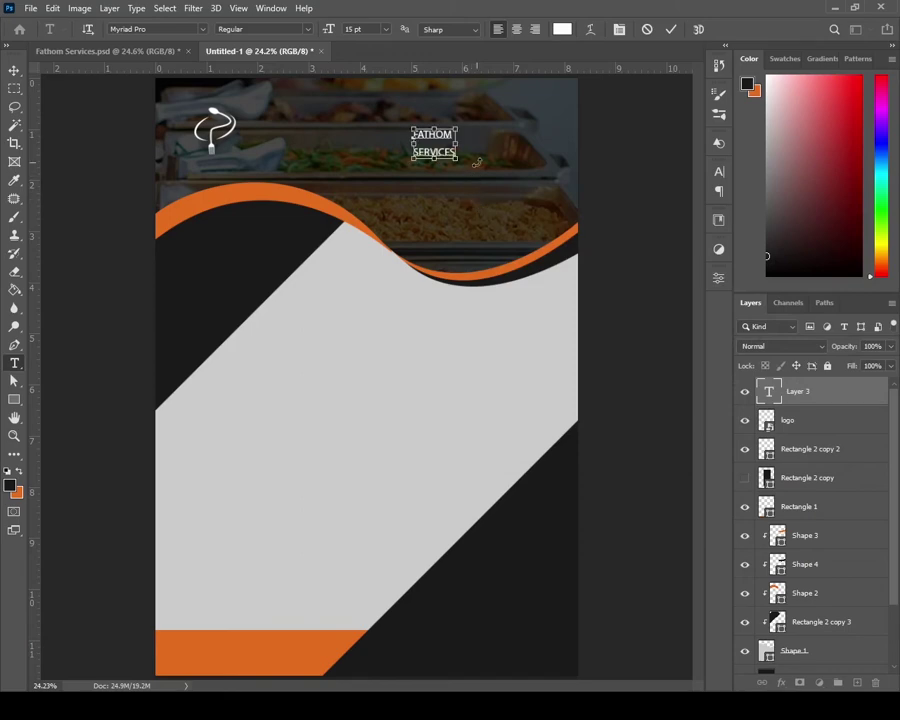
- Change the whole heading's font family to Lato
key("ctrl+a")
left_click(166, 29)
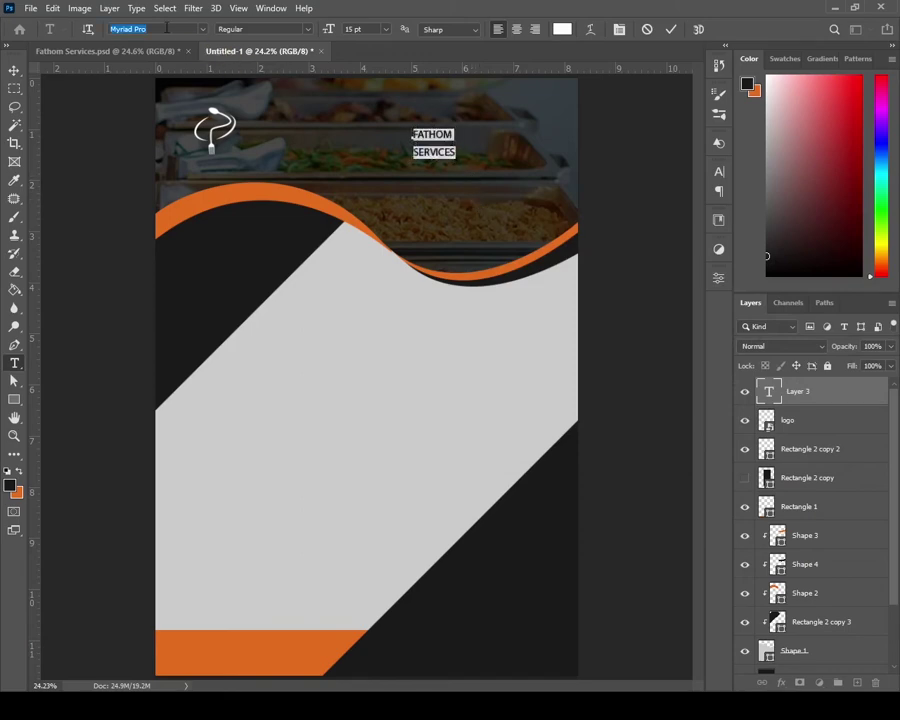
left_click(202, 29)
type("lot")
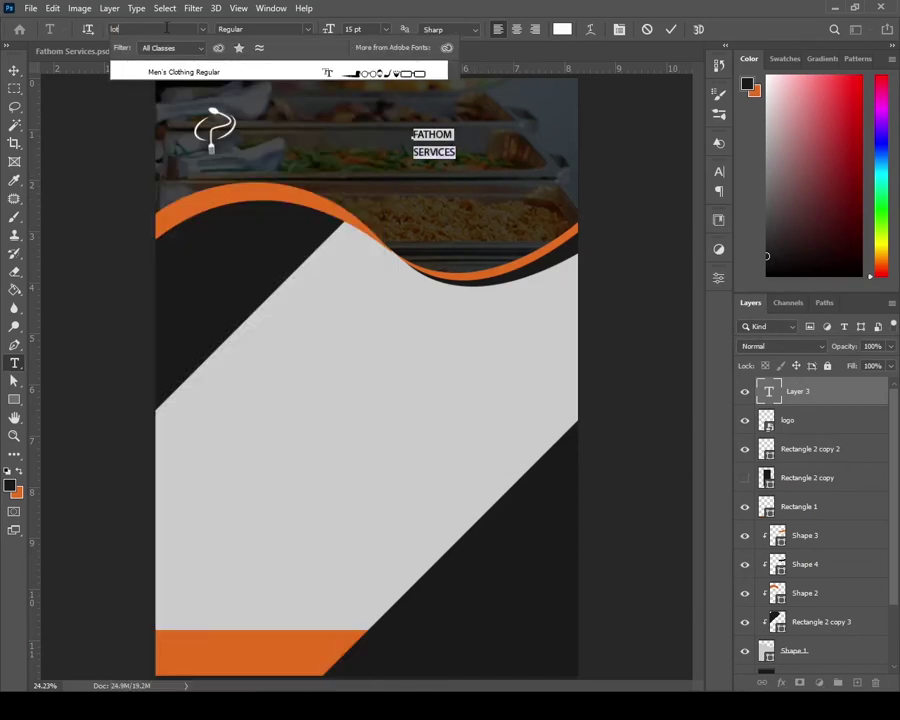
left_click(166, 28)
type("Lato")
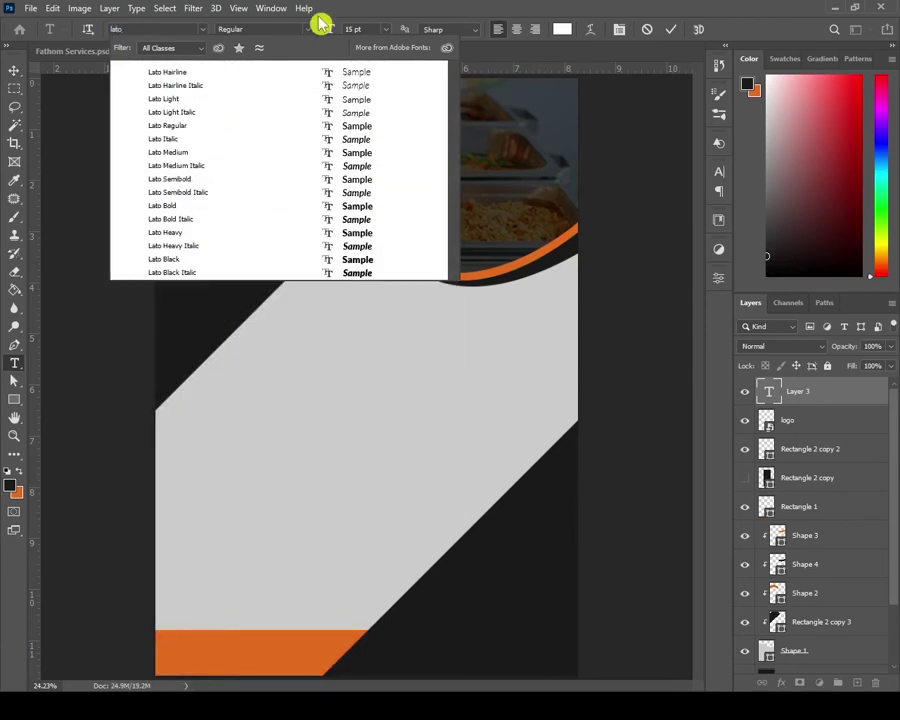
left_click(176, 205)
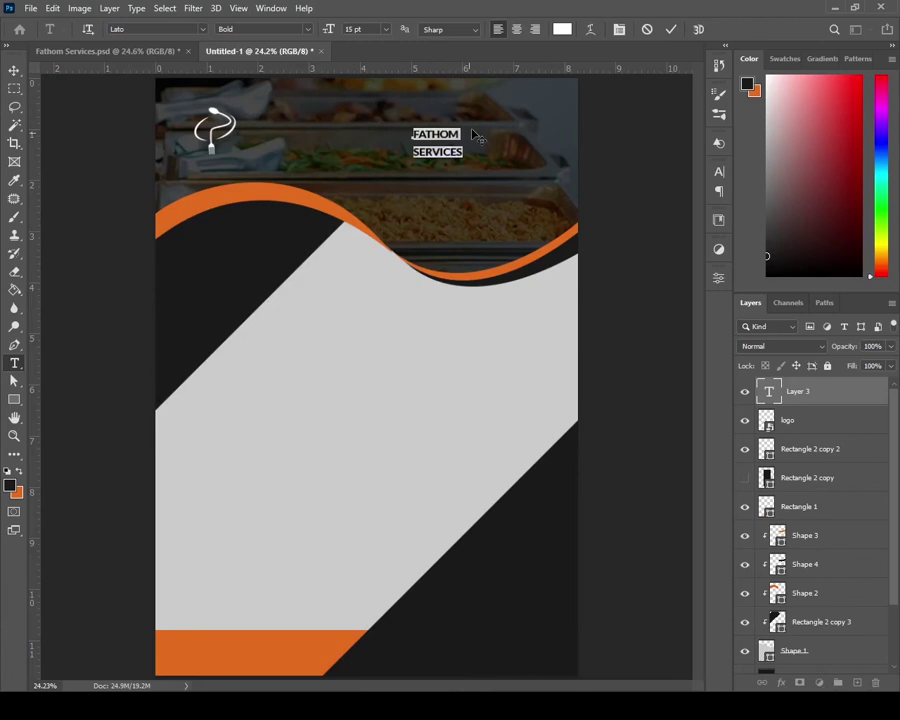
- Set the heading to 25 pt in the Lato Black weight and commit it
left_click(358, 30)
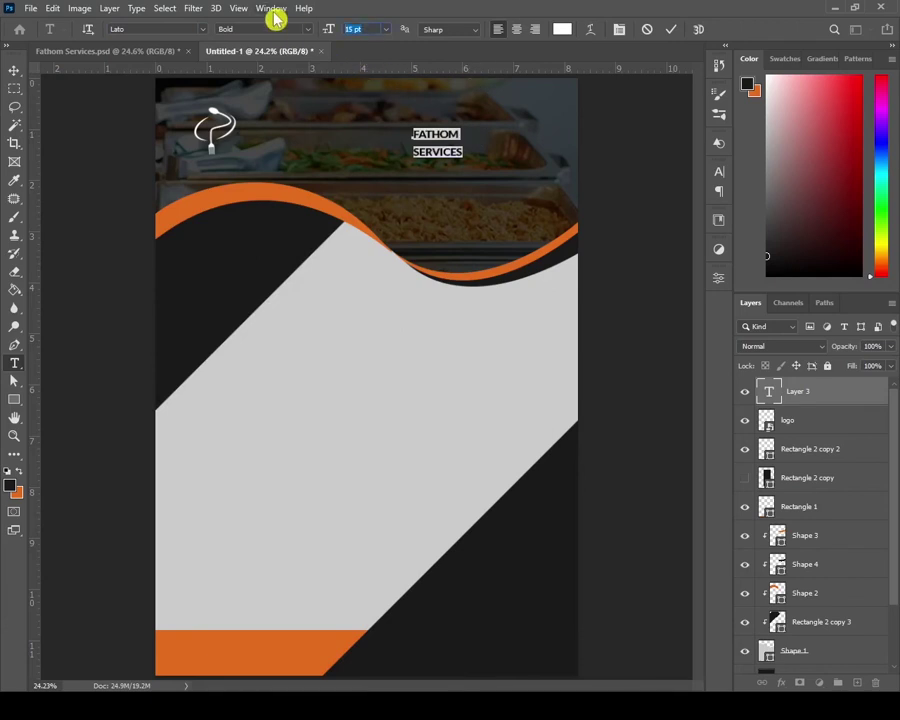
type("25")
key("Return")
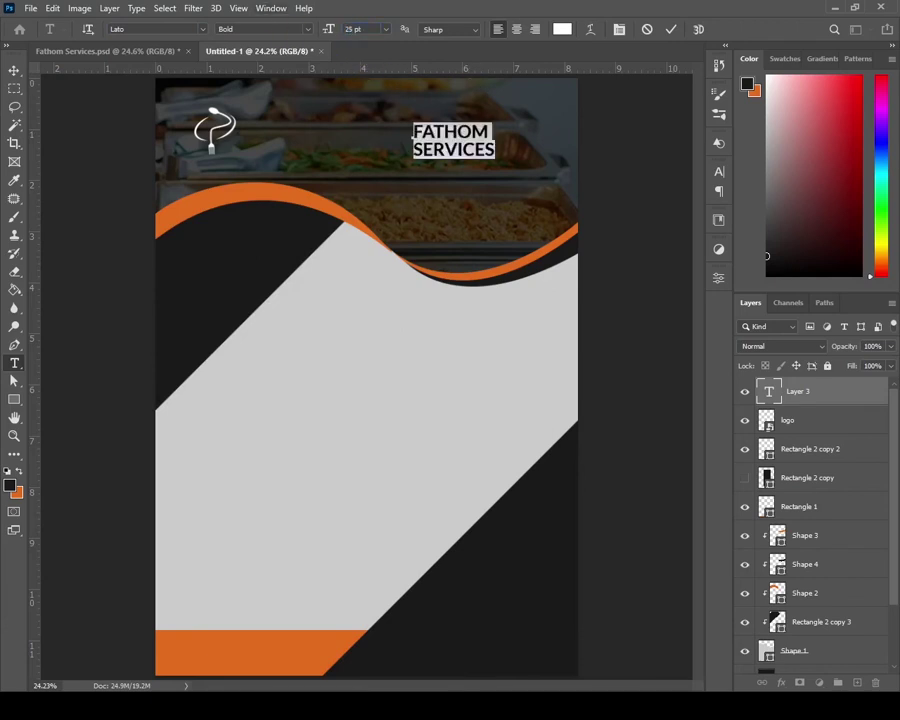
left_click(307, 29)
left_click(256, 200)
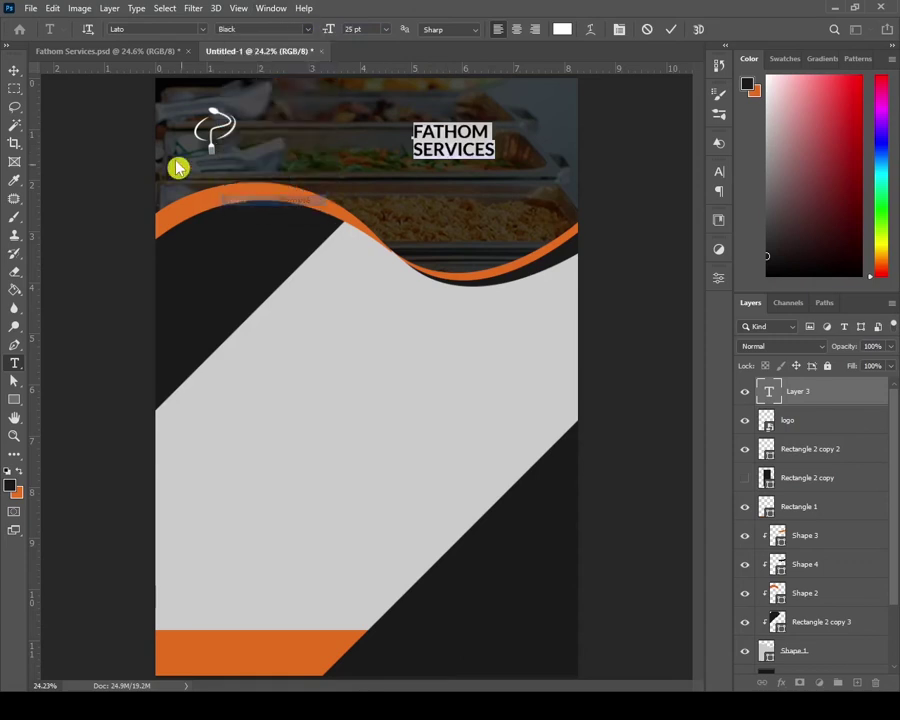
left_click(14, 71)
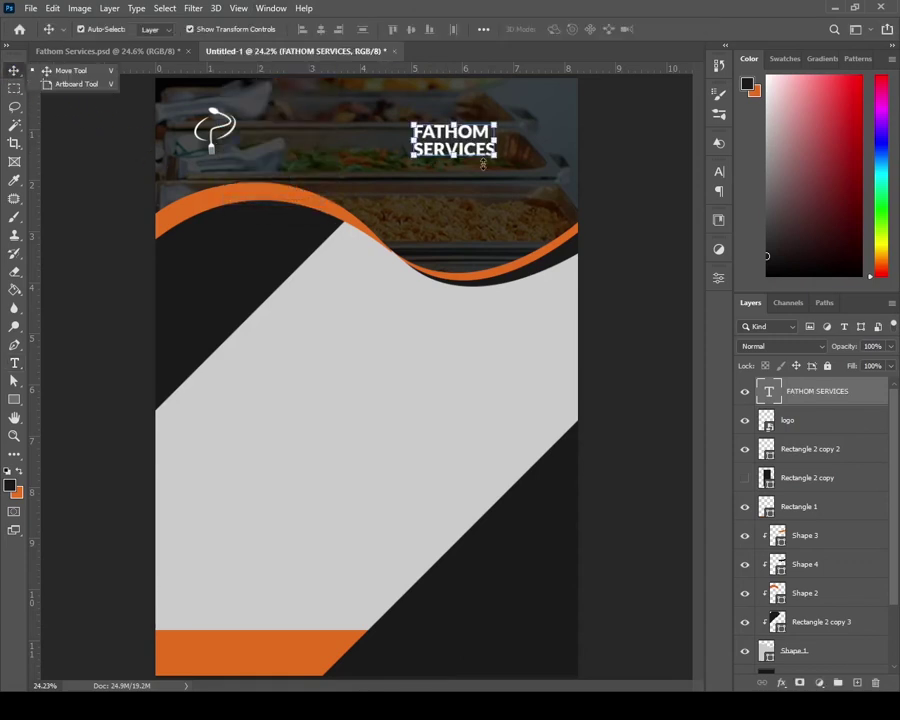
- Scale the heading up to about 135% and move it slightly lower
left_click_drag(492, 151, 517, 172)
key("Return")
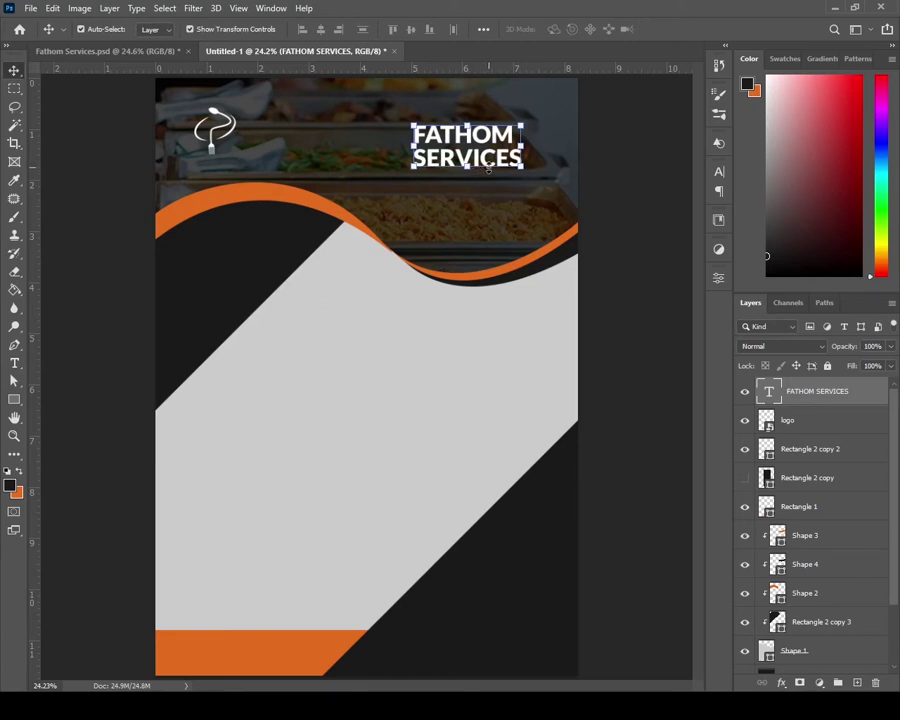
left_click_drag(490, 151, 491, 164)
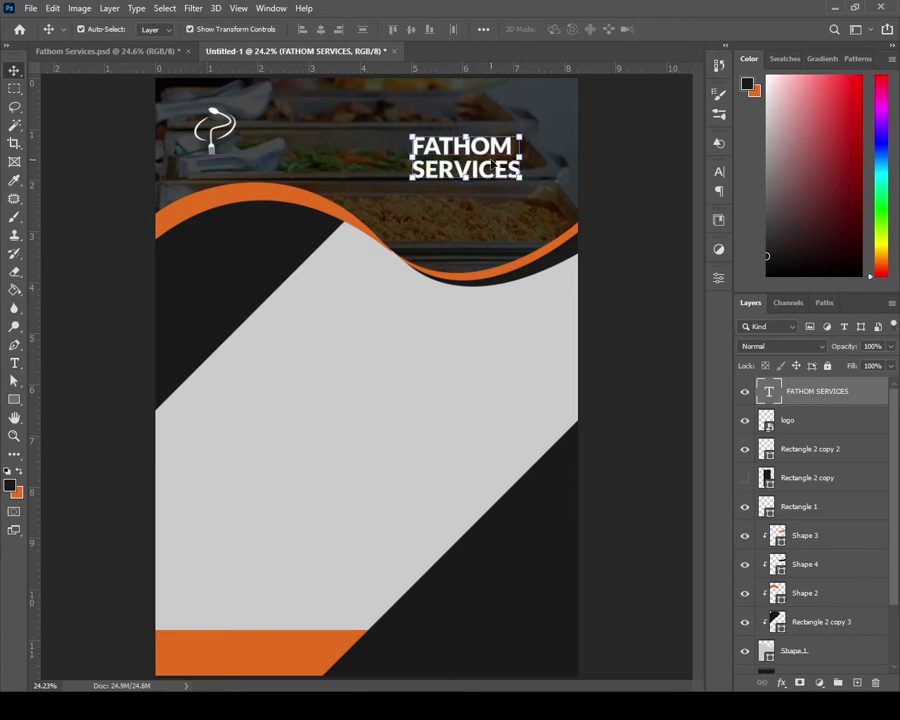
- Colour the word SERVICES orange, leaving FATHOM white
key("t")
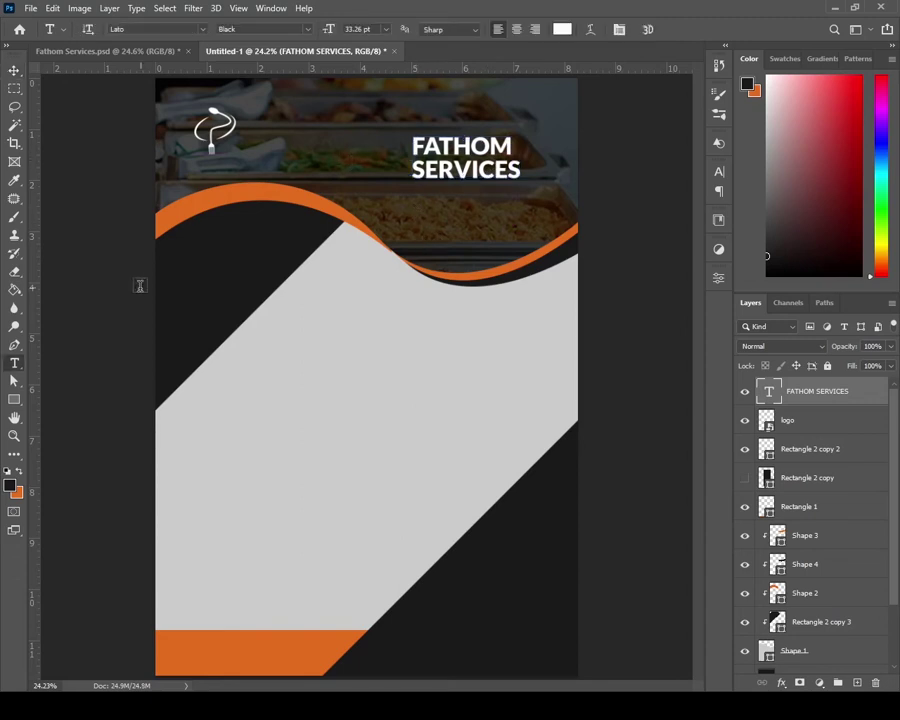
left_click(27, 366)
left_click_drag(412, 170, 486, 170)
left_click(514, 146)
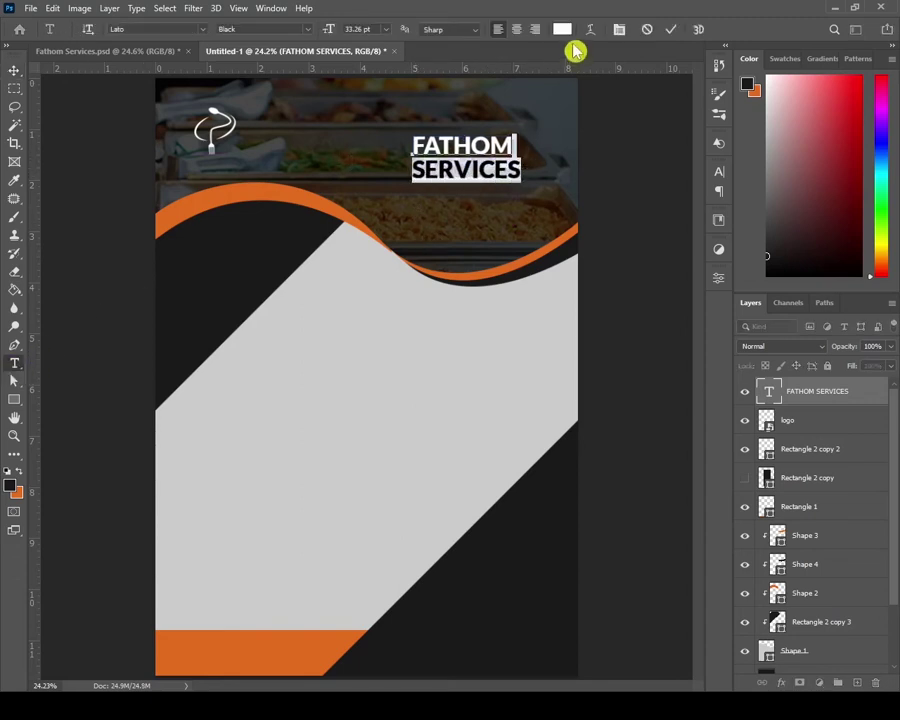
type("e8661a")
left_click(799, 216)
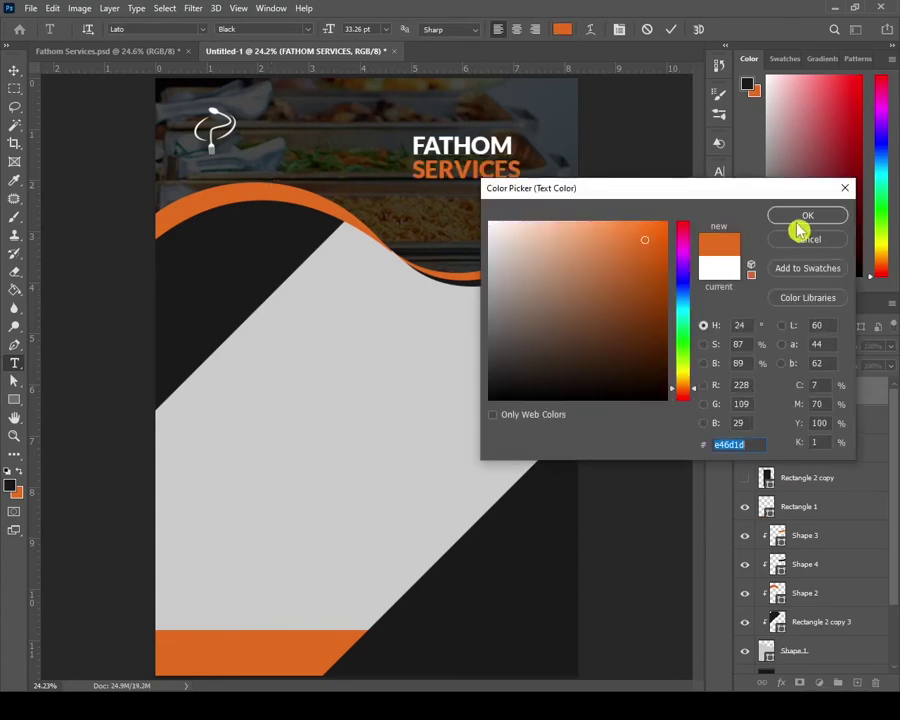
left_click(14, 68)
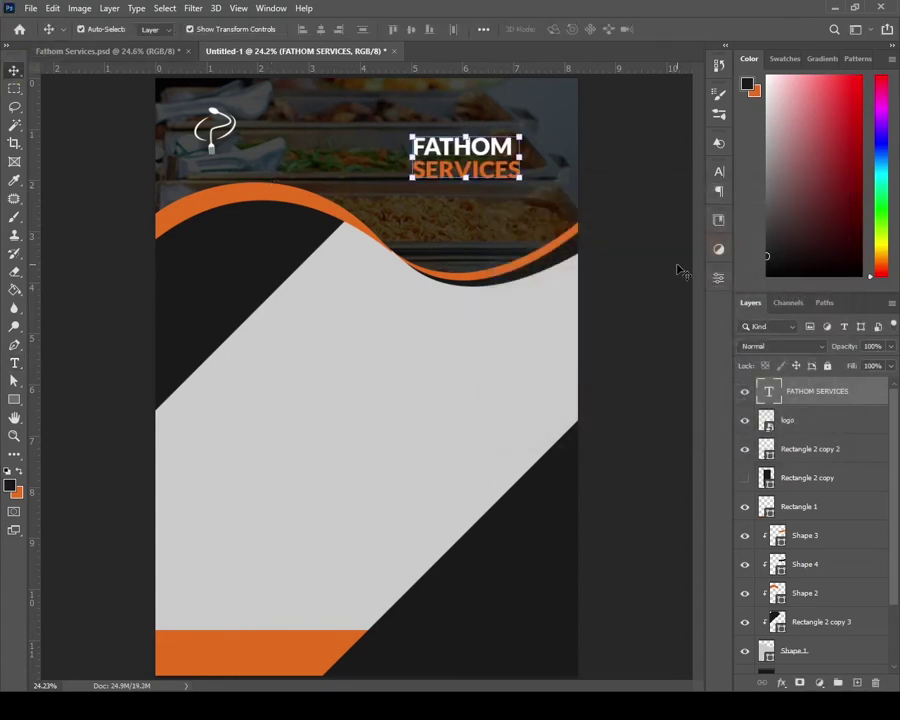
left_click(490, 354)
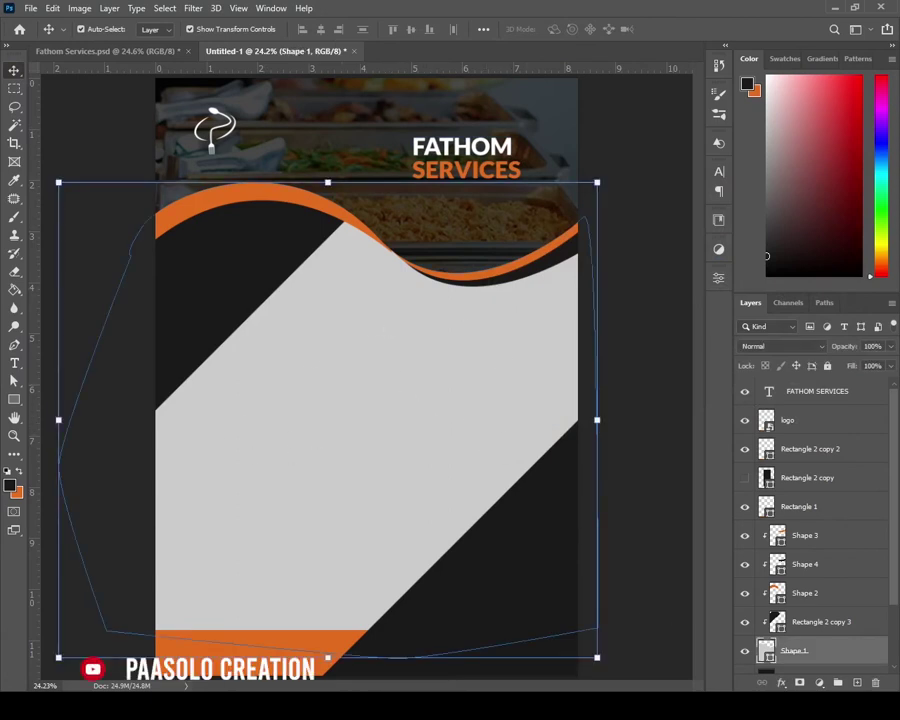
- Change the Shape 1 diagonal panel's fill from light grey to pure white (#ffffff)
double_click(765, 652)
left_click(517, 238)
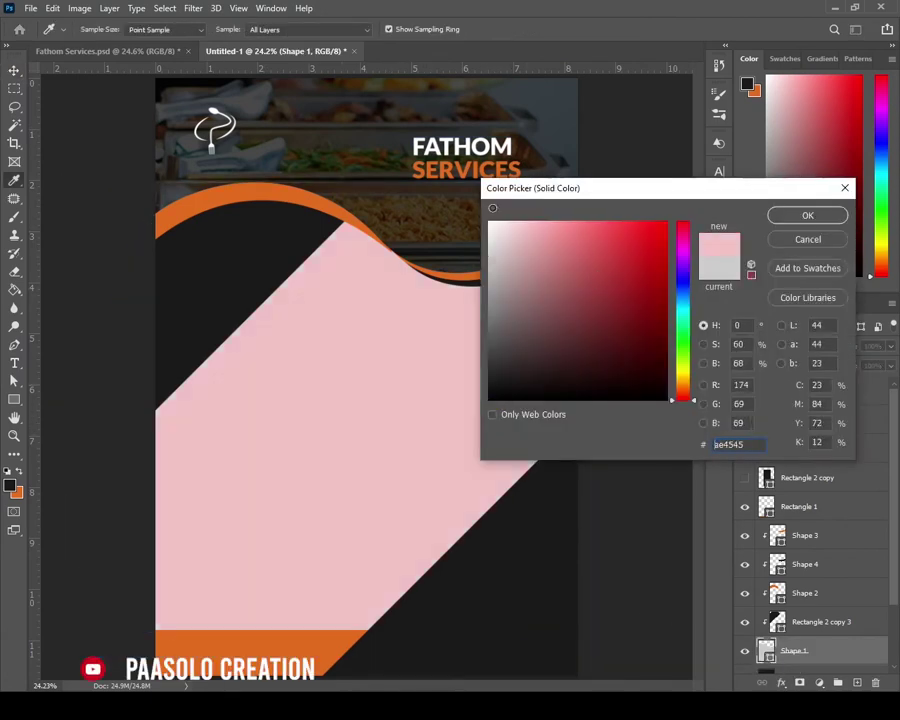
left_click(682, 372)
left_click(533, 358)
left_click(535, 236)
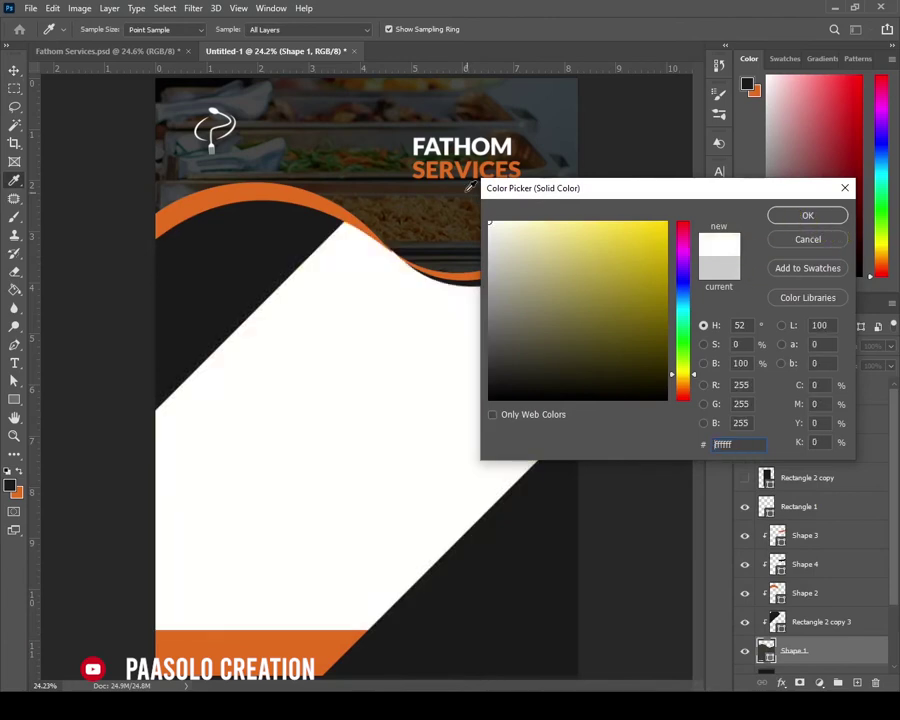
left_click(682, 384)
left_click(580, 362)
left_click(489, 222)
left_click(597, 352)
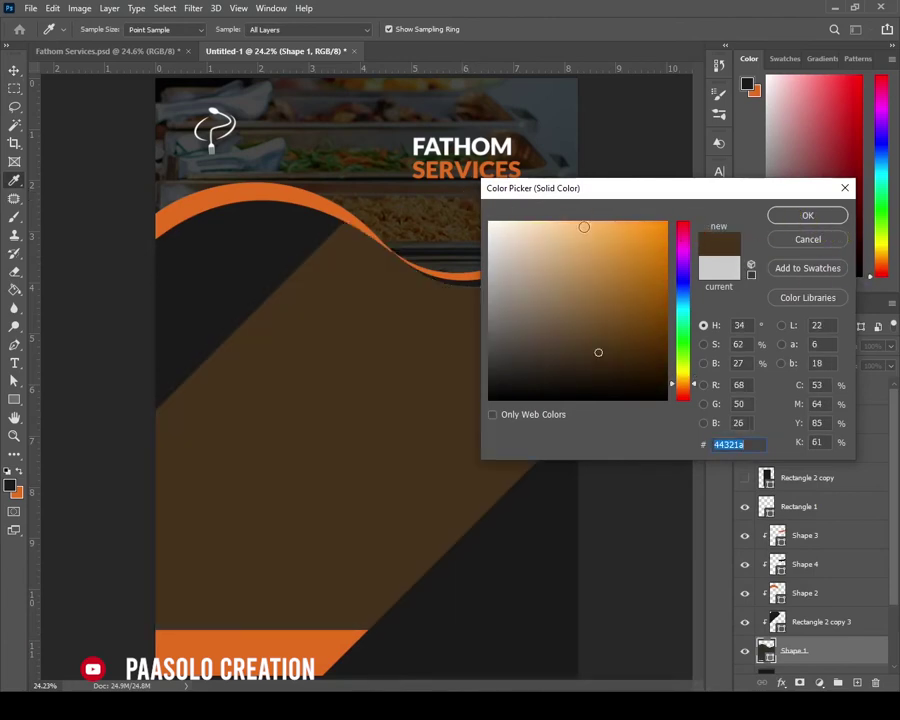
left_click(488, 222)
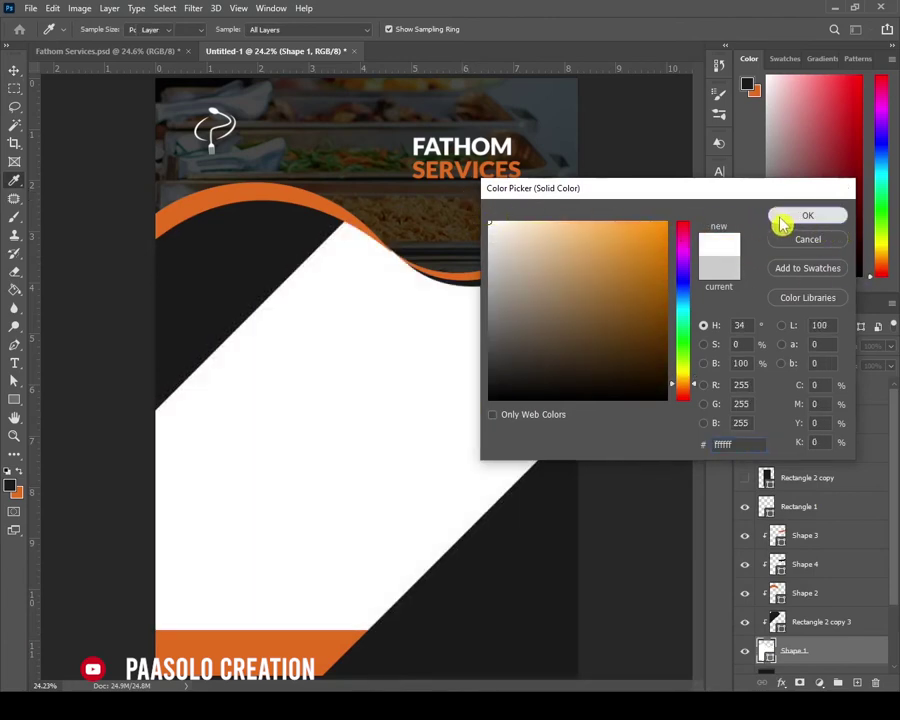
left_click(786, 218)
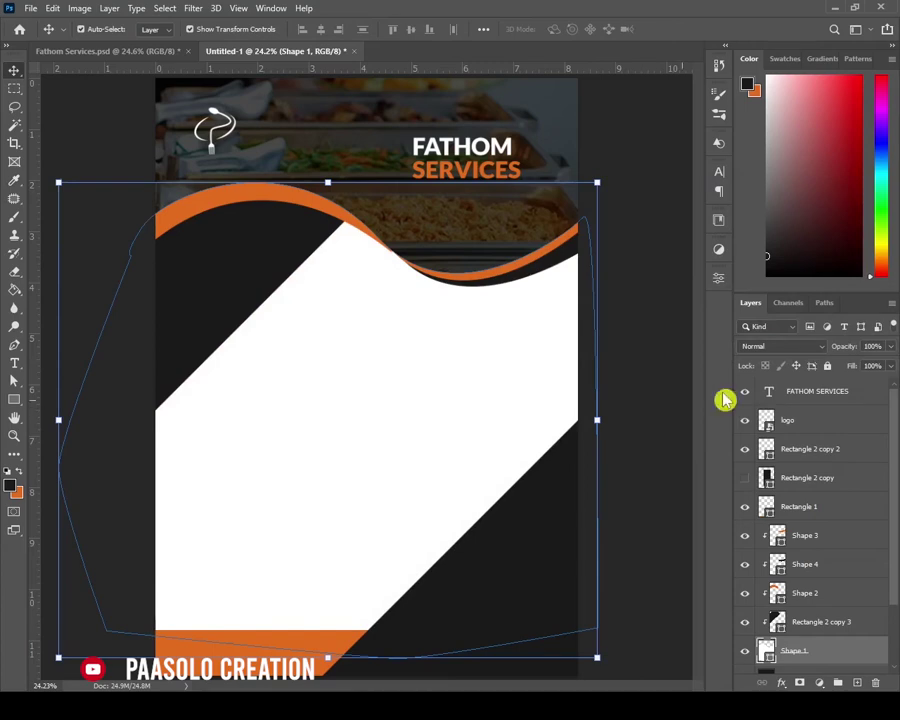
left_click(681, 358)
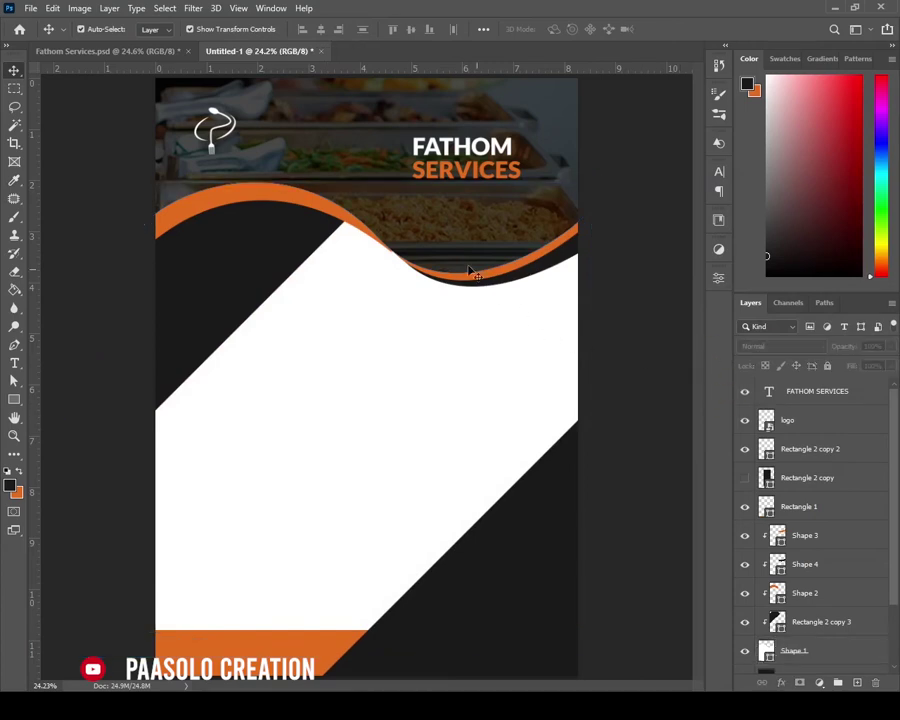
- Tilt the orange wave band slightly, commit the rotation, and fit the flyer on screen
left_click(292, 199)
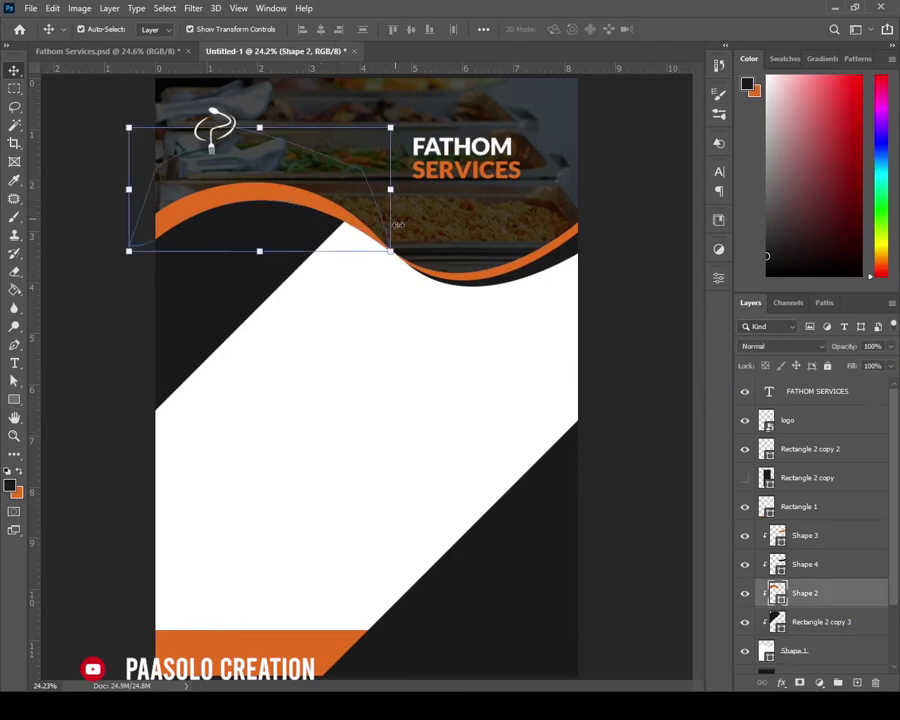
left_click(588, 246)
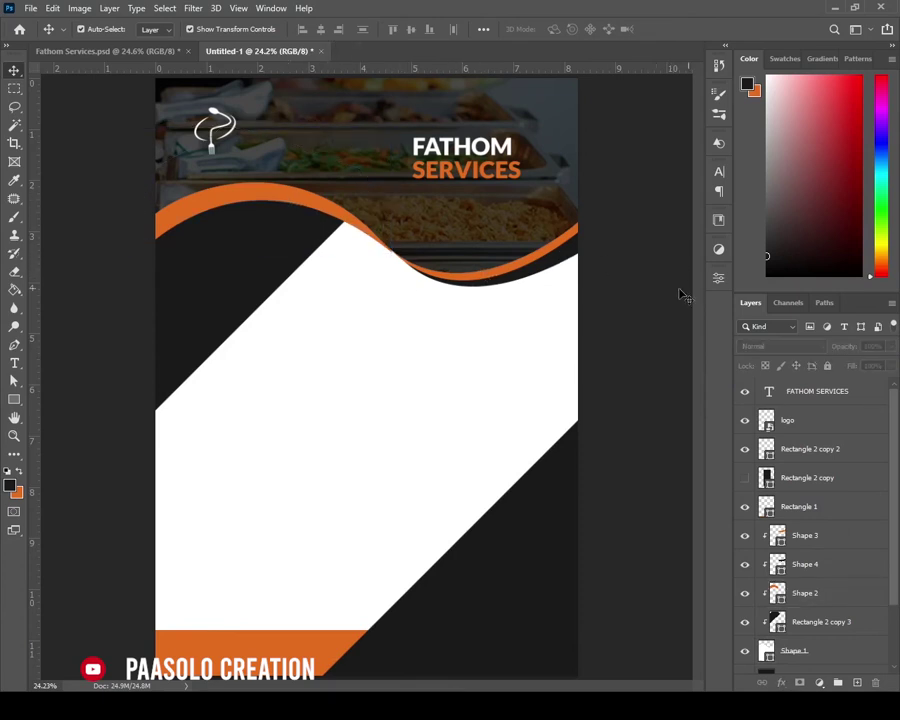
left_click(15, 436)
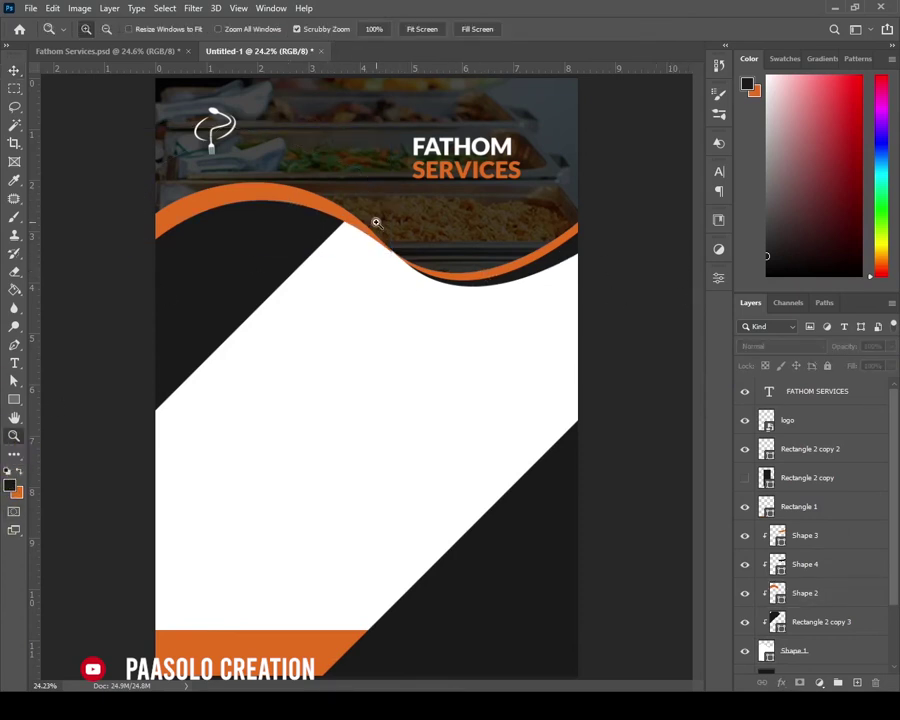
left_click_drag(376, 222, 366, 280)
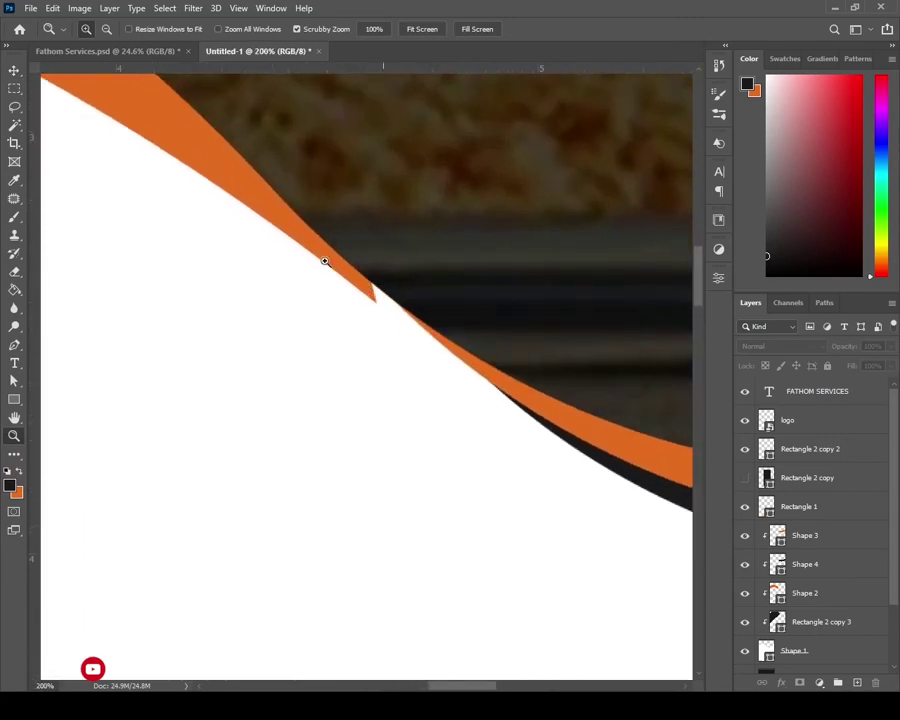
left_click(14, 70)
left_click(228, 157)
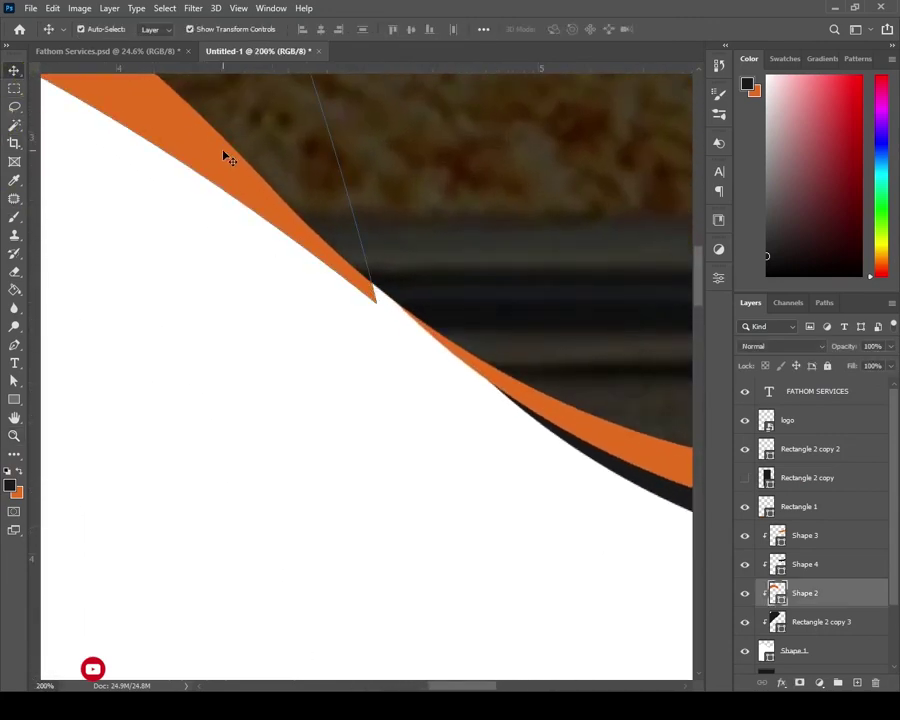
left_click_drag(388, 315, 400, 305)
key("Return")
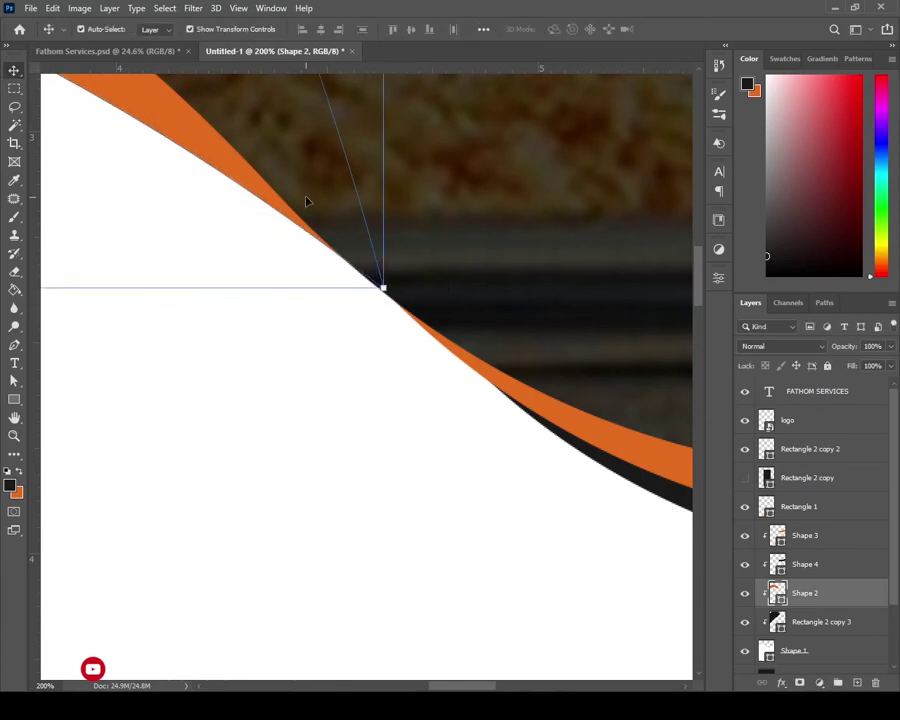
key("ctrl+0")
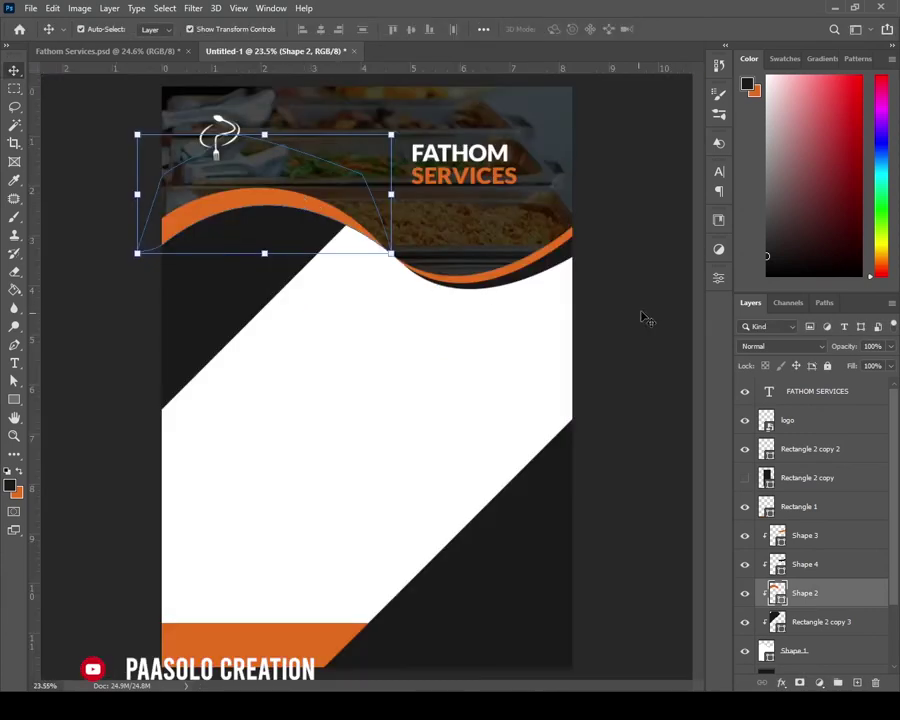
left_click(647, 315)
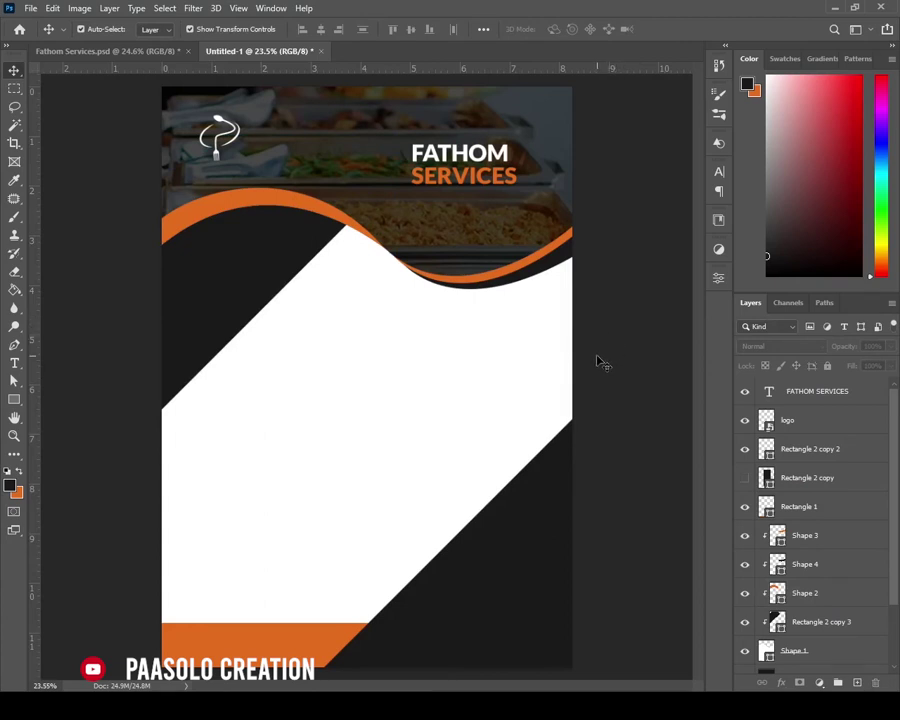
- Compare against the reference Fathom Services.psd, then return to Untitled-1
left_click(96, 50)
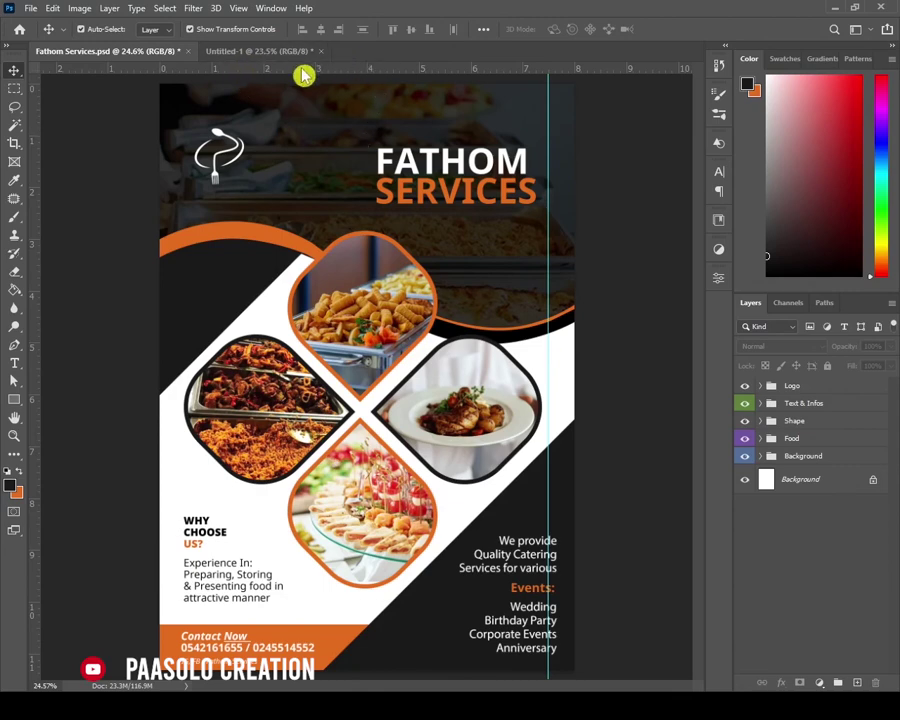
left_click(258, 50)
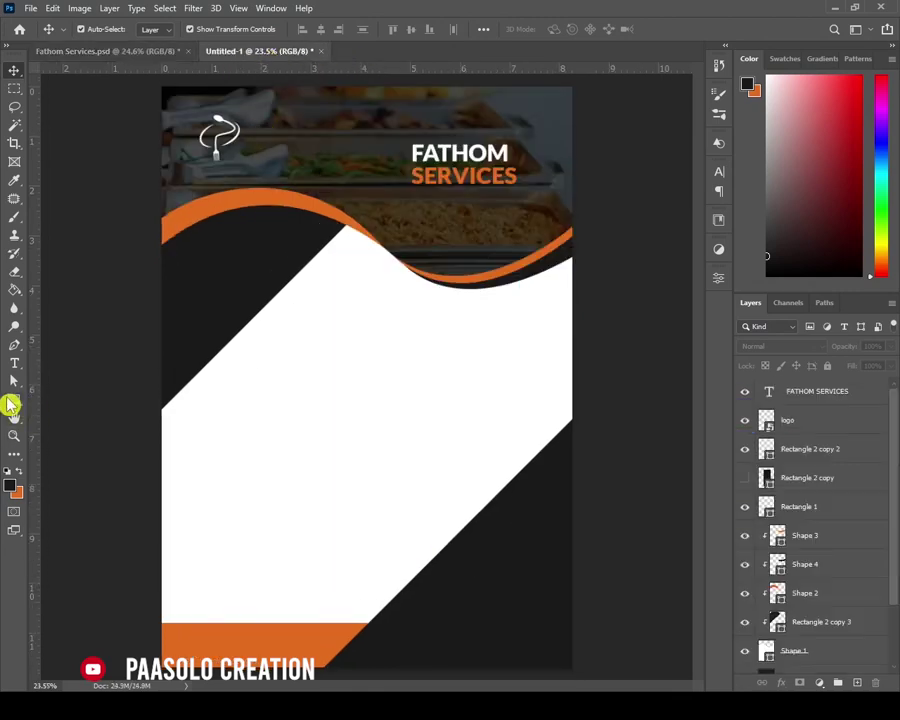
left_click_drag(14, 400, 126, 414)
- Draw a black 1.8 × 1.8 in rounded square with 10 px corners on the white panel
left_click(325, 300, "ctrl")
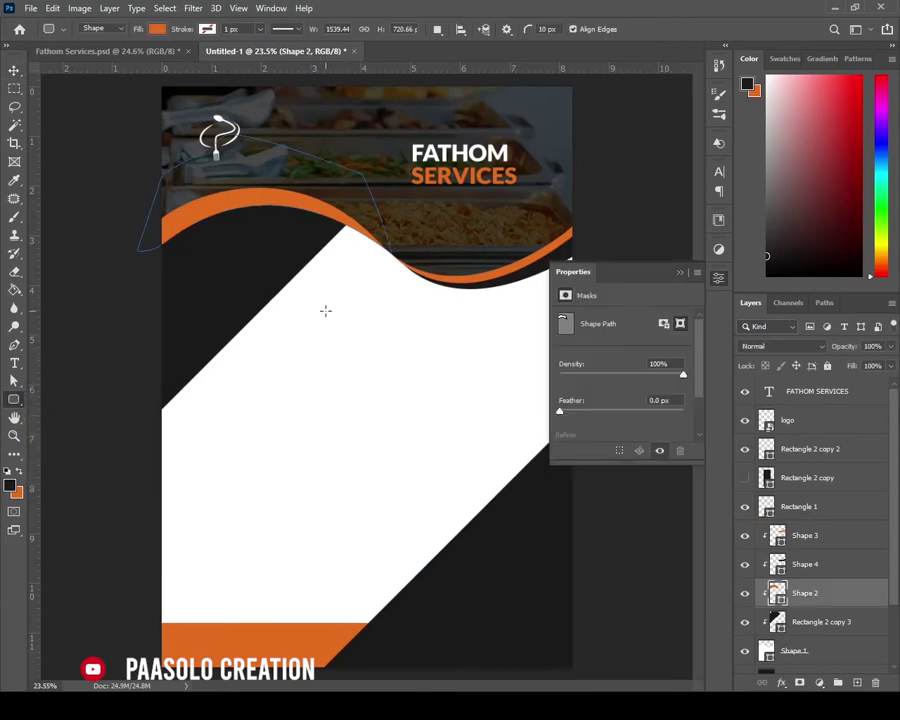
left_click_drag(325, 310, 365, 366)
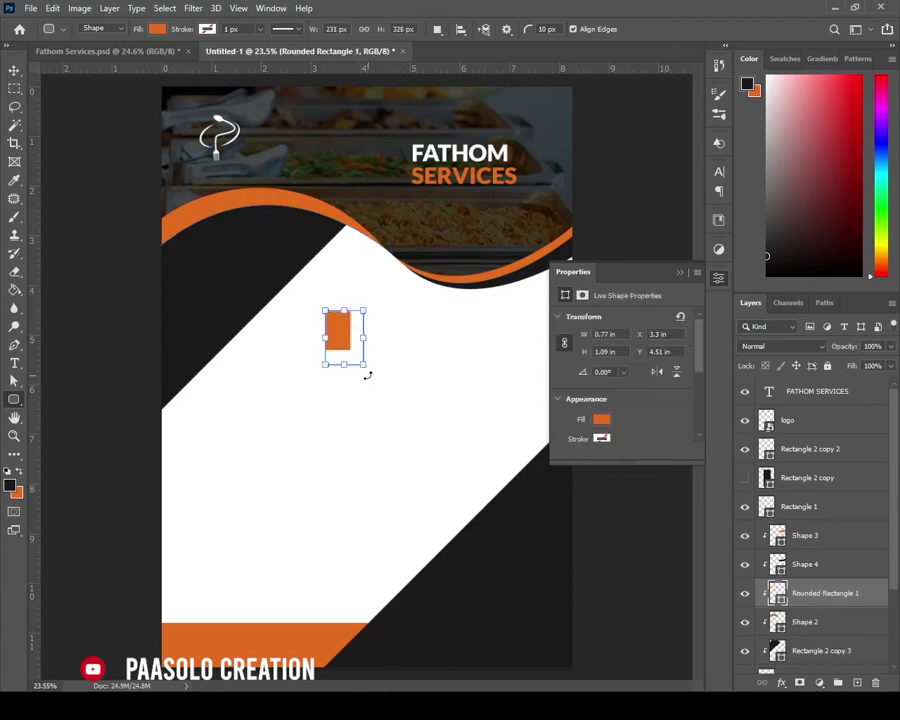
key("ctrl+z")
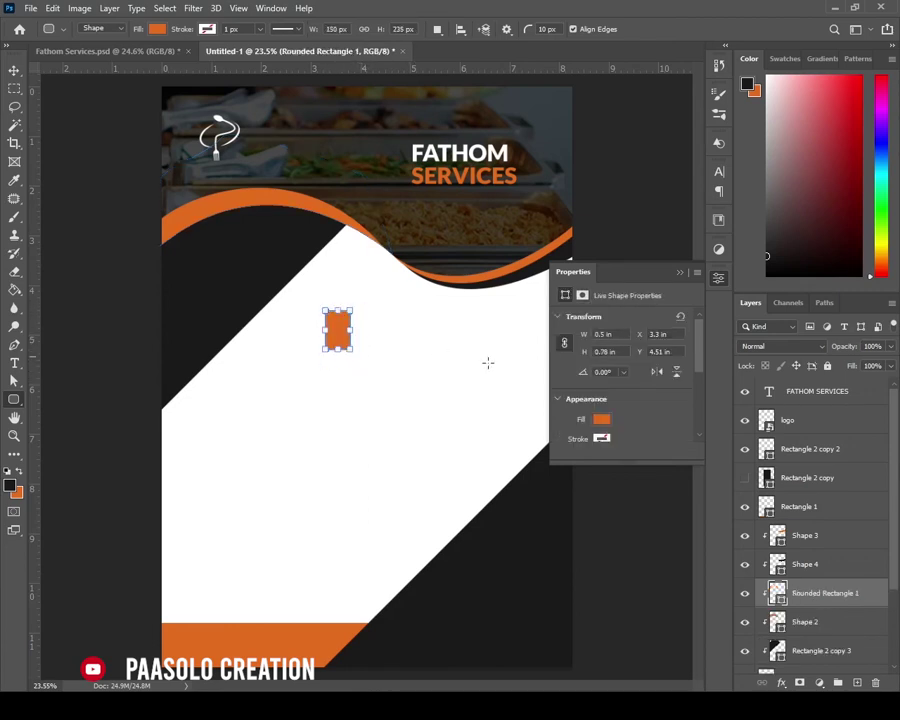
key("ctrl+z")
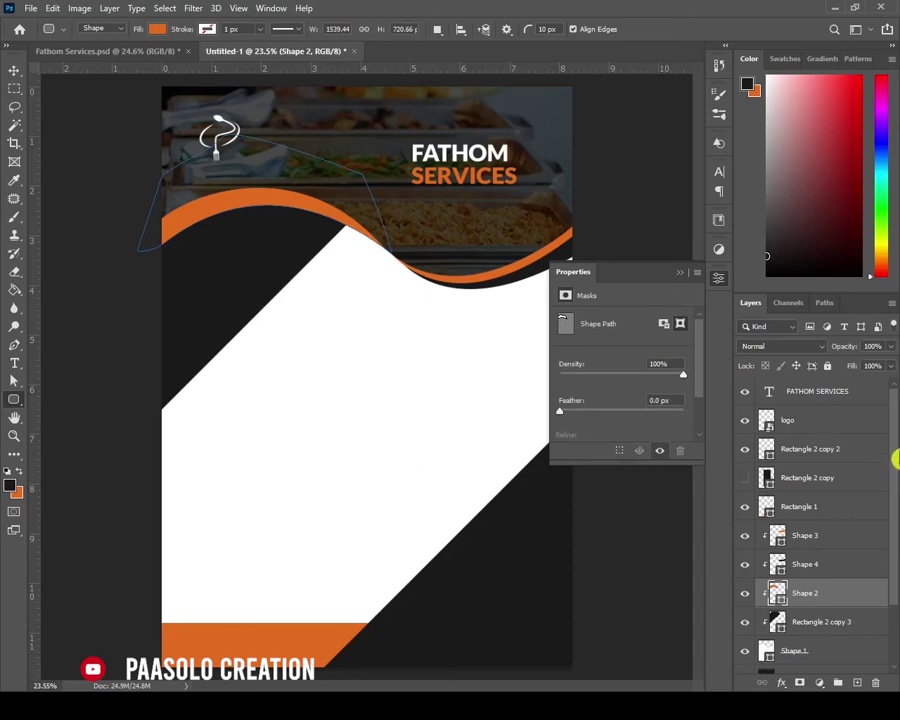
left_click(830, 391)
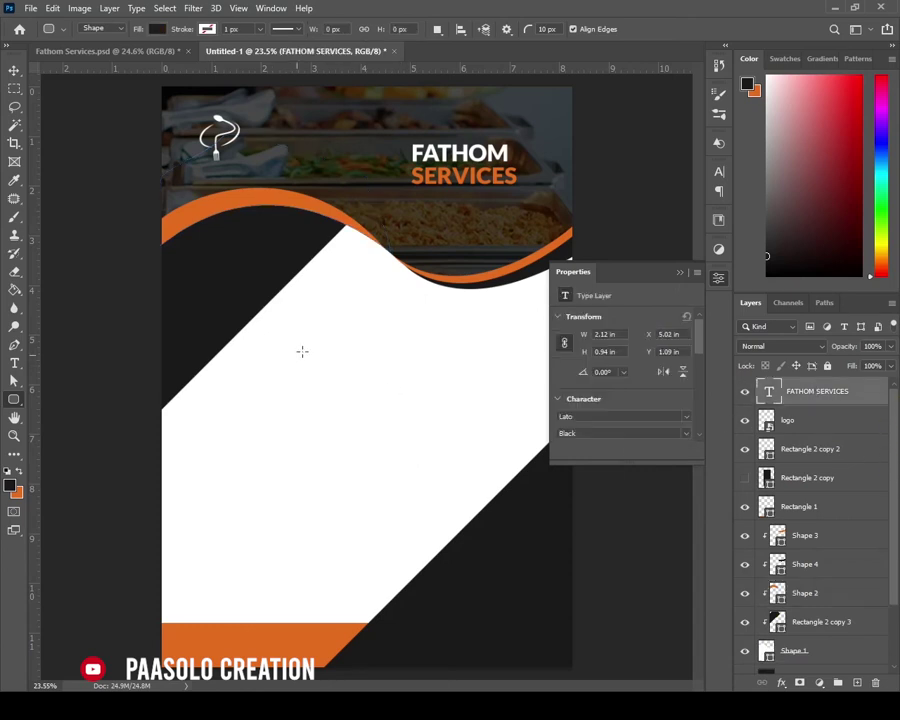
left_click_drag(308, 321, 375, 391)
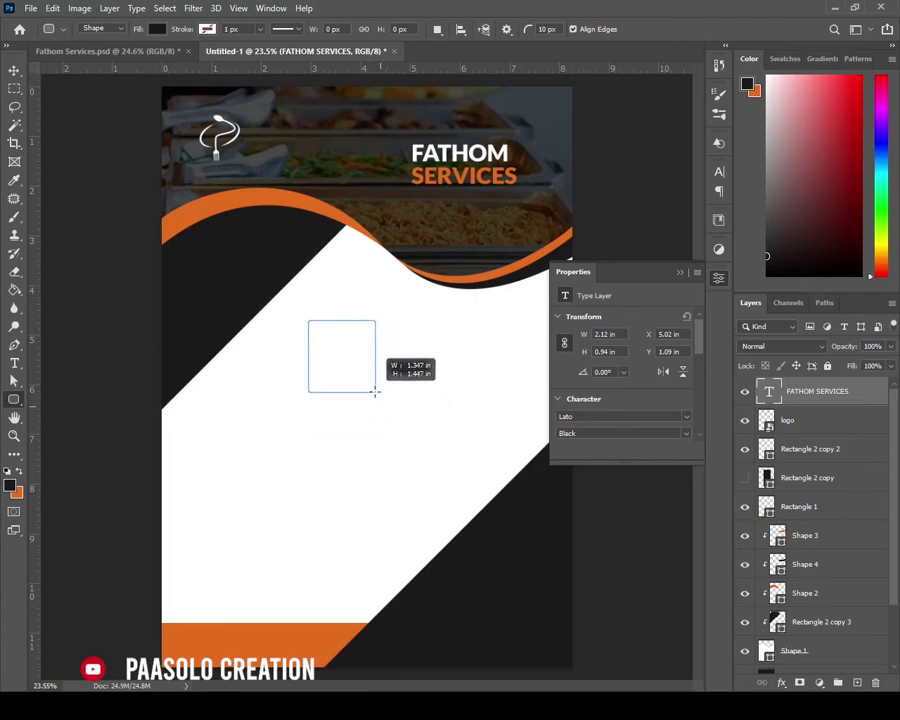
left_click_drag(375, 391, 400, 436)
left_click(474, 364)
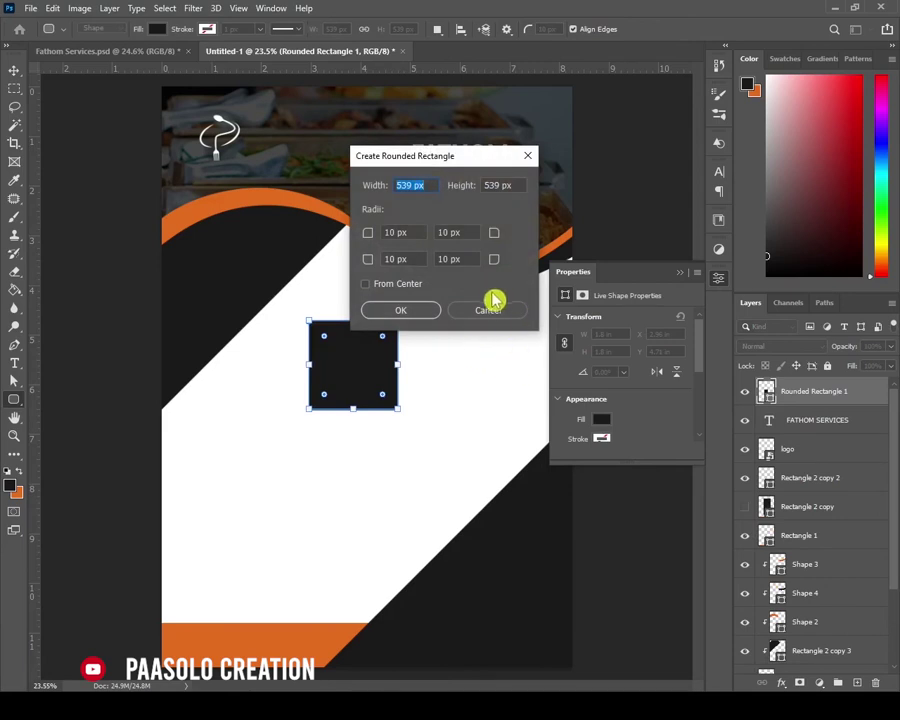
left_click(480, 312)
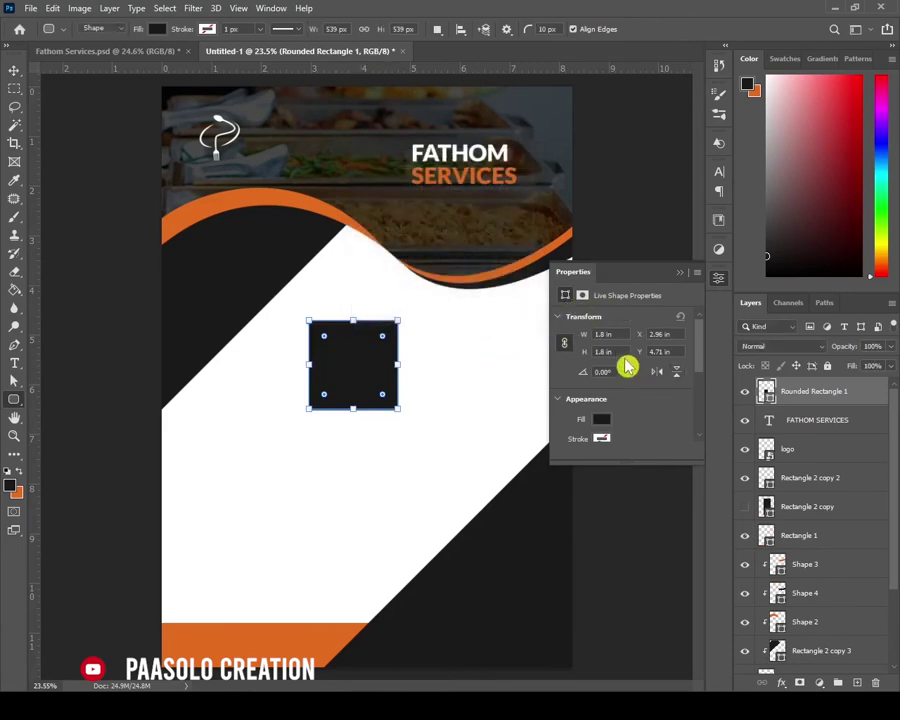
- Round the square's linked corners, first to 49 px, then to 103 px
left_click(271, 9)
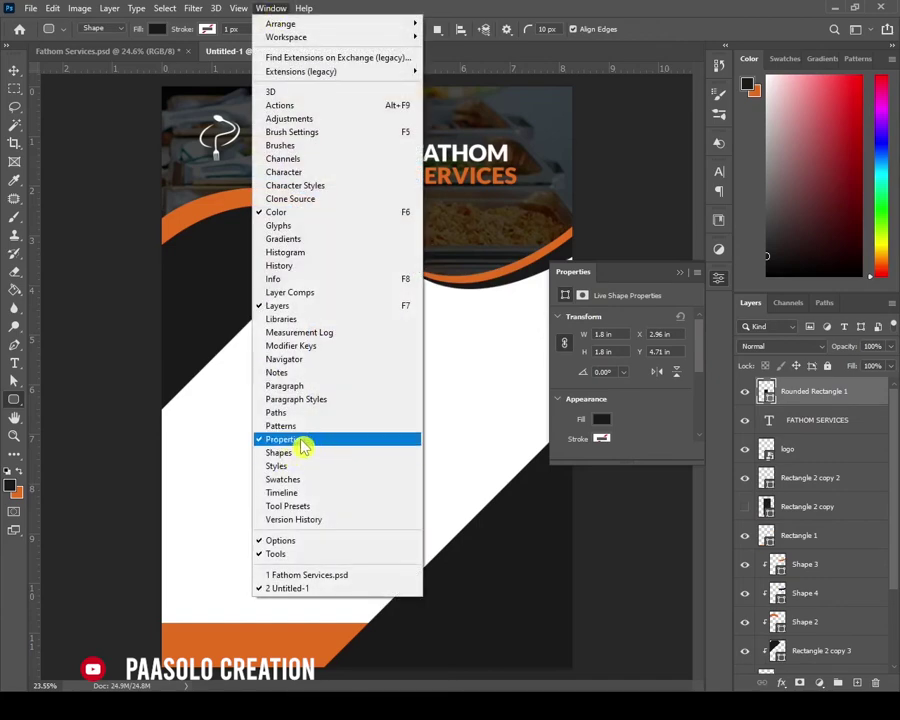
left_click(369, 378)
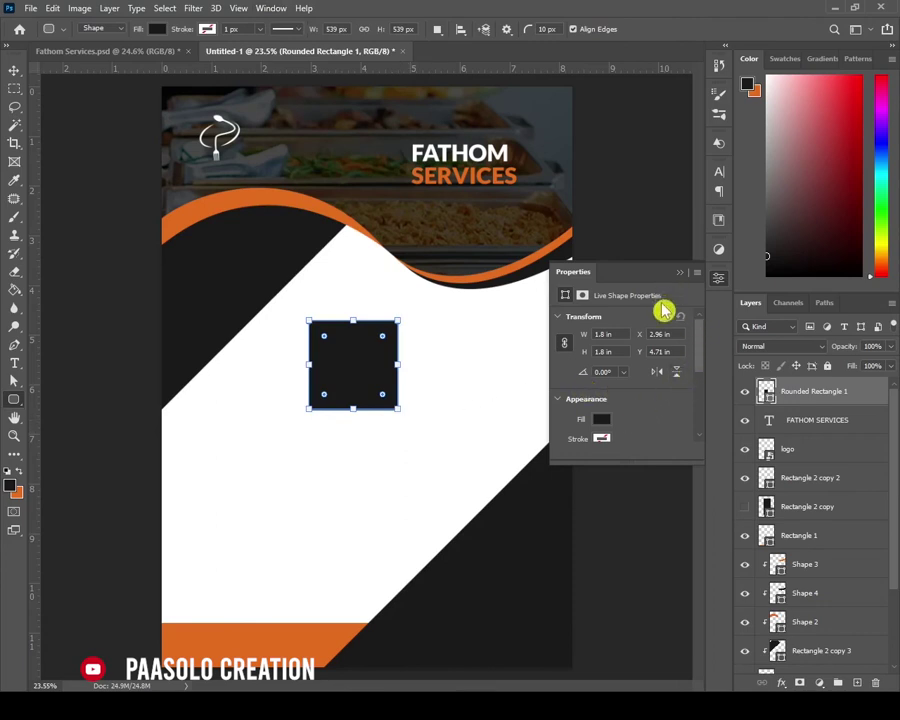
left_click_drag(700, 350, 701, 416)
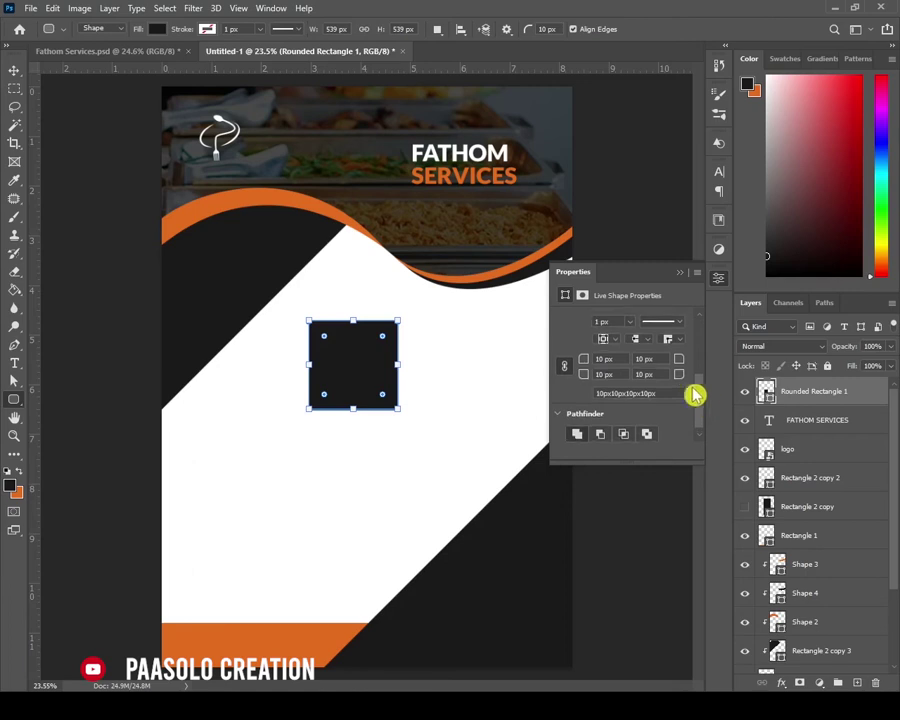
scroll(606, 342, "up", 1)
left_click(584, 366)
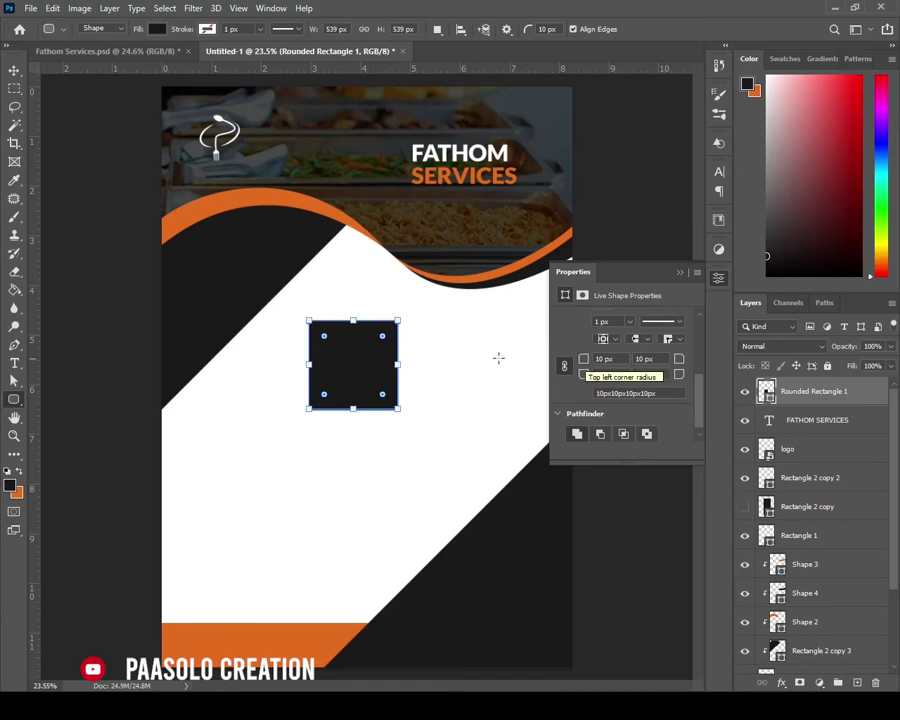
left_click(554, 364)
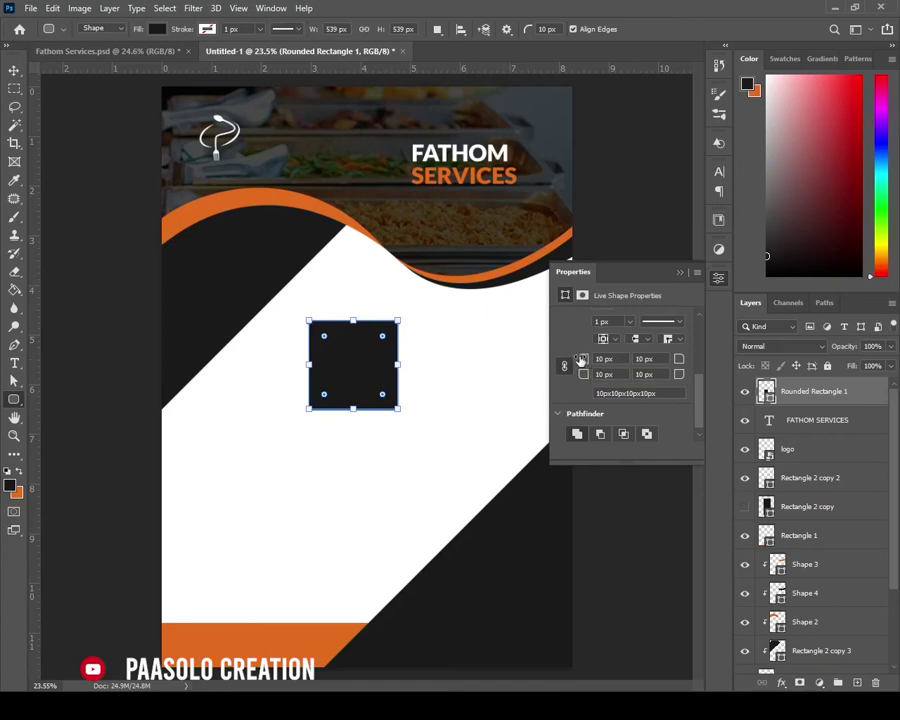
left_click_drag(584, 362, 621, 353)
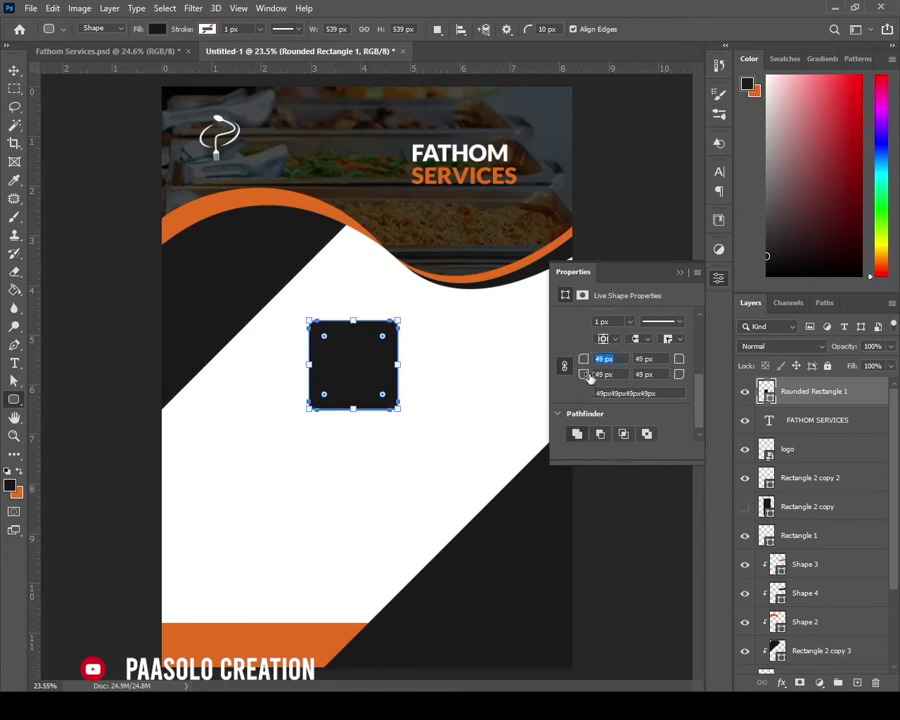
type("103")
key("Tab")
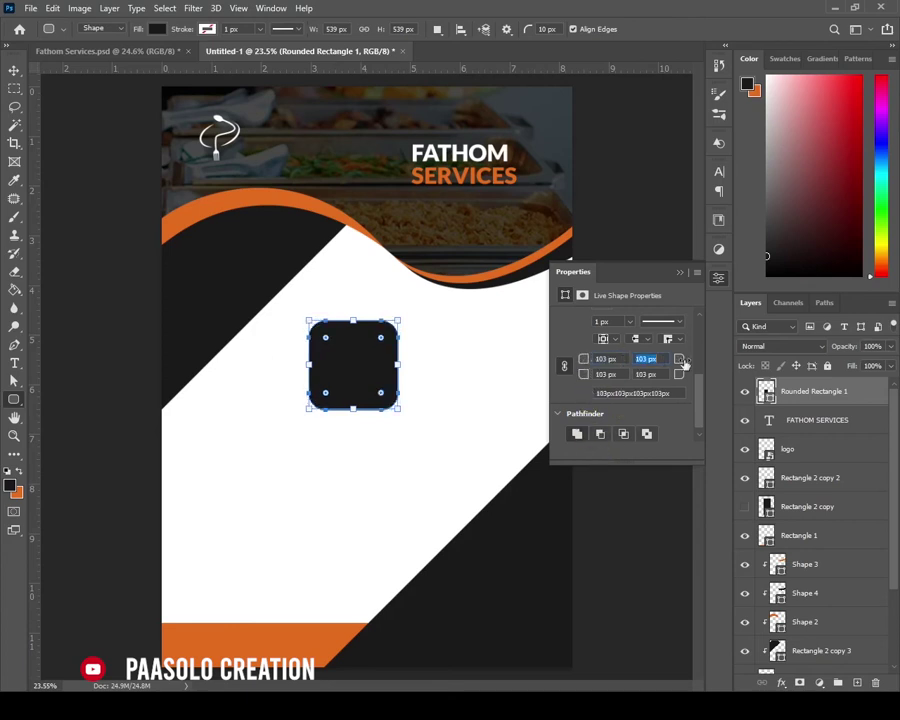
left_click(700, 380)
- Enlarge the square to about 622 px, round corners to 241 px, bottom-right corner 0 px
left_click_drag(381, 392, 371, 382)
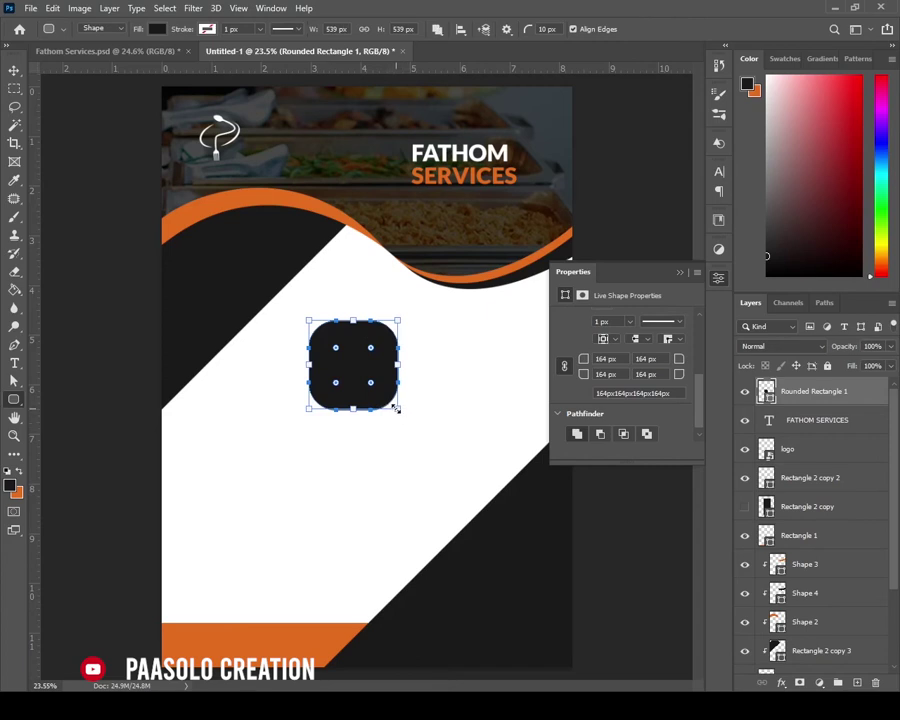
left_click_drag(398, 412, 411, 422)
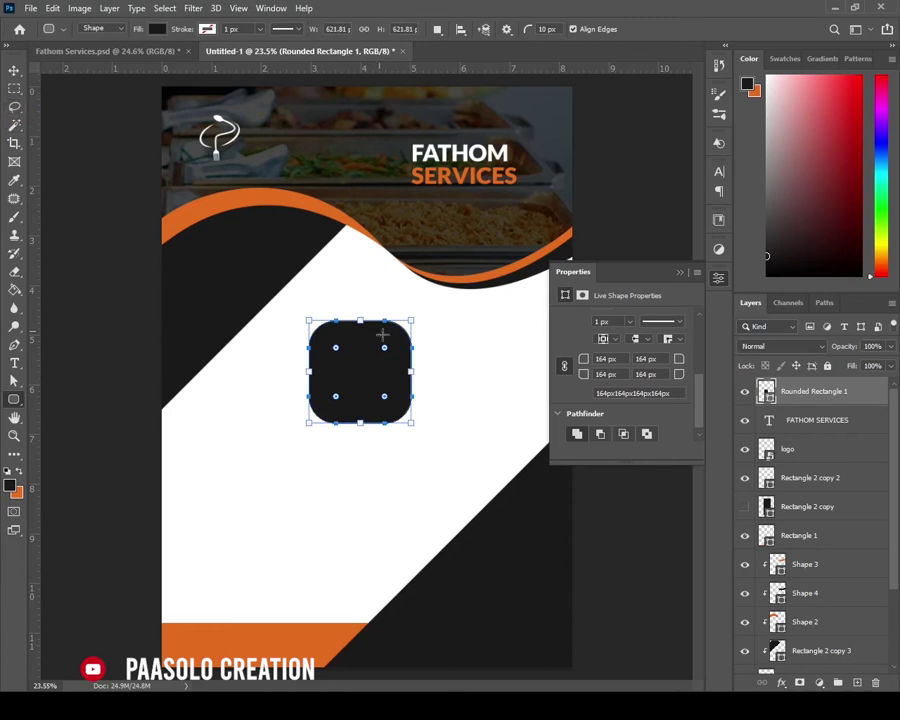
left_click_drag(587, 361, 641, 344)
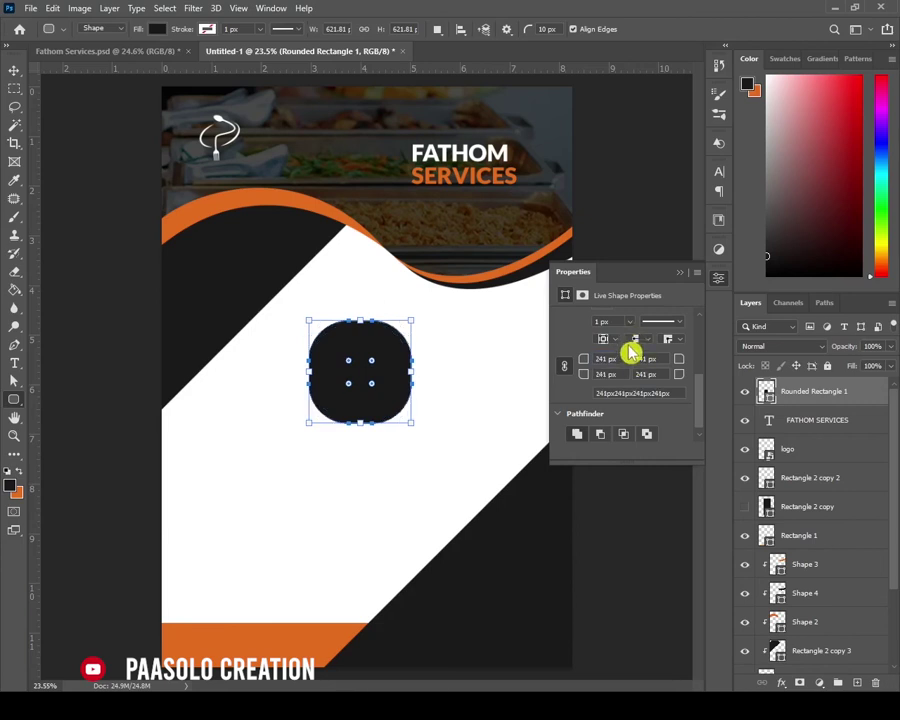
left_click(564, 367)
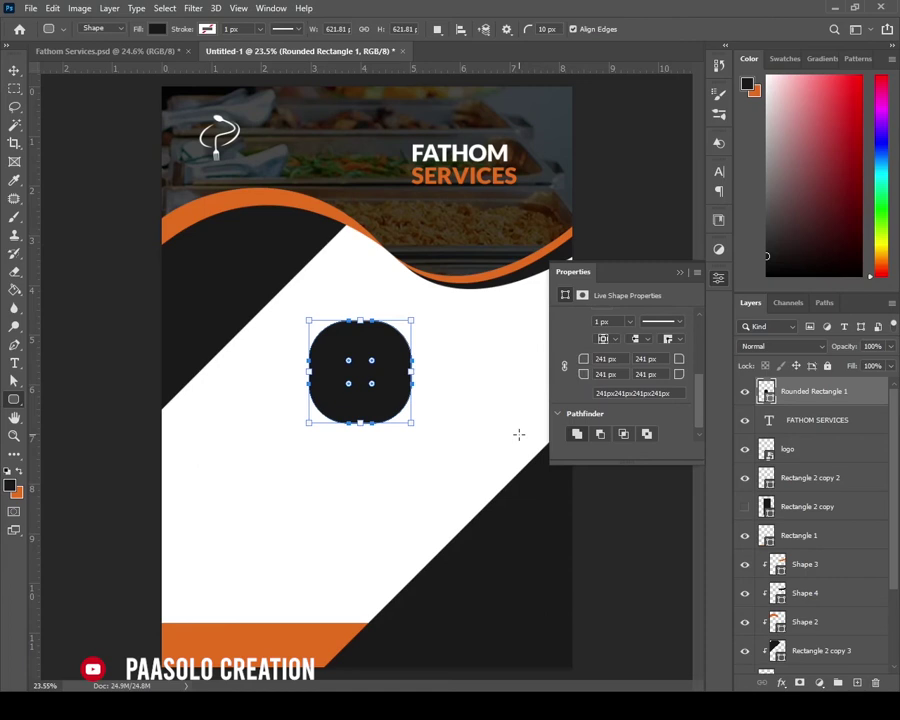
left_click(701, 374)
key("Tab")
type("0")
key("Return")
left_click(14, 69)
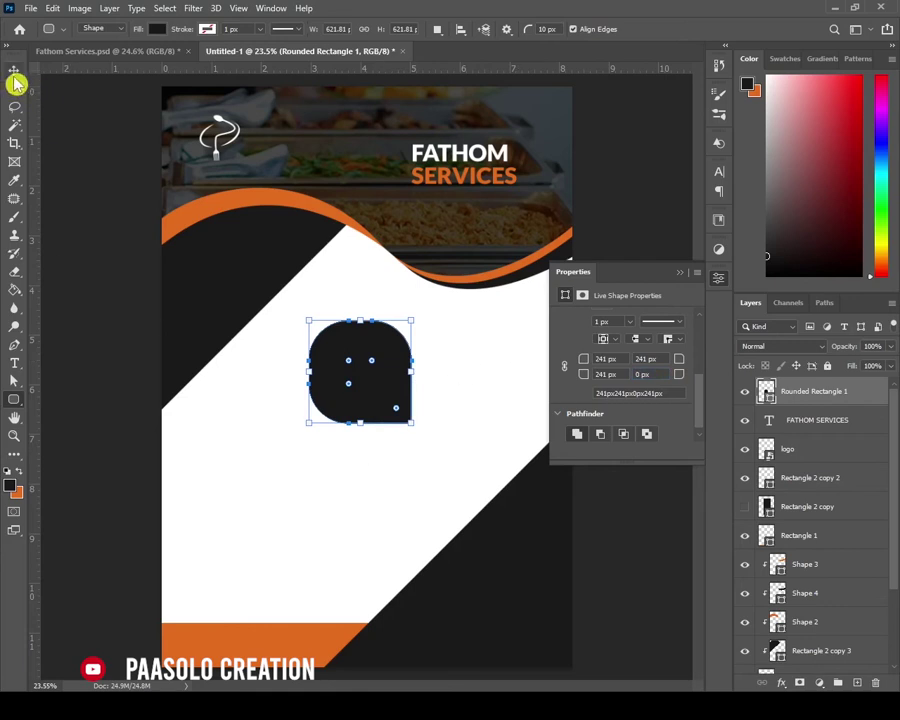
left_click(78, 220)
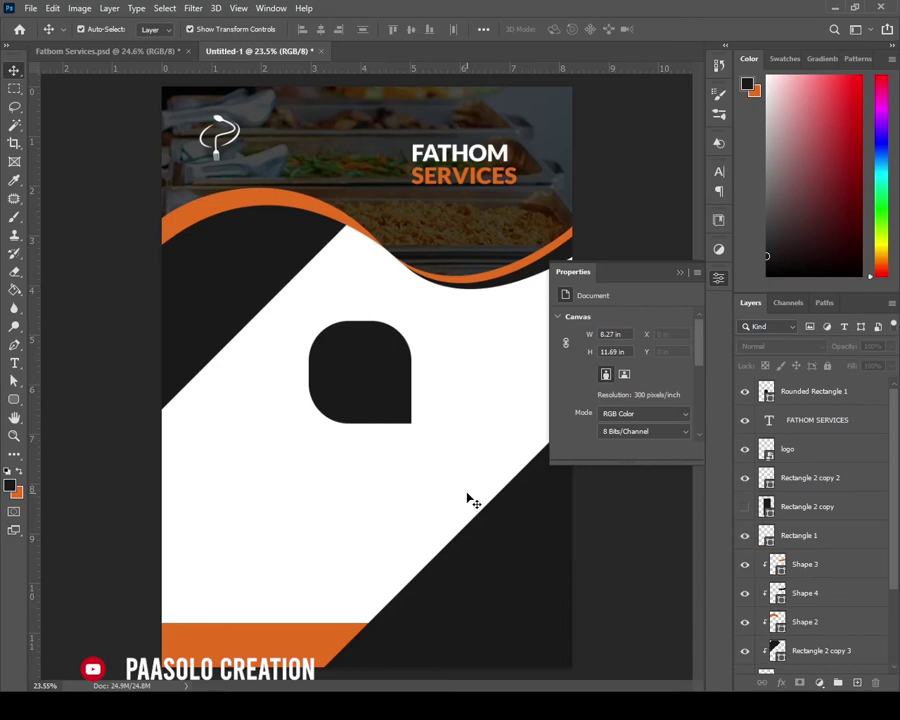
- Reposition the petal shape on the white panel with width and height kept proportional
left_click_drag(394, 416, 382, 378)
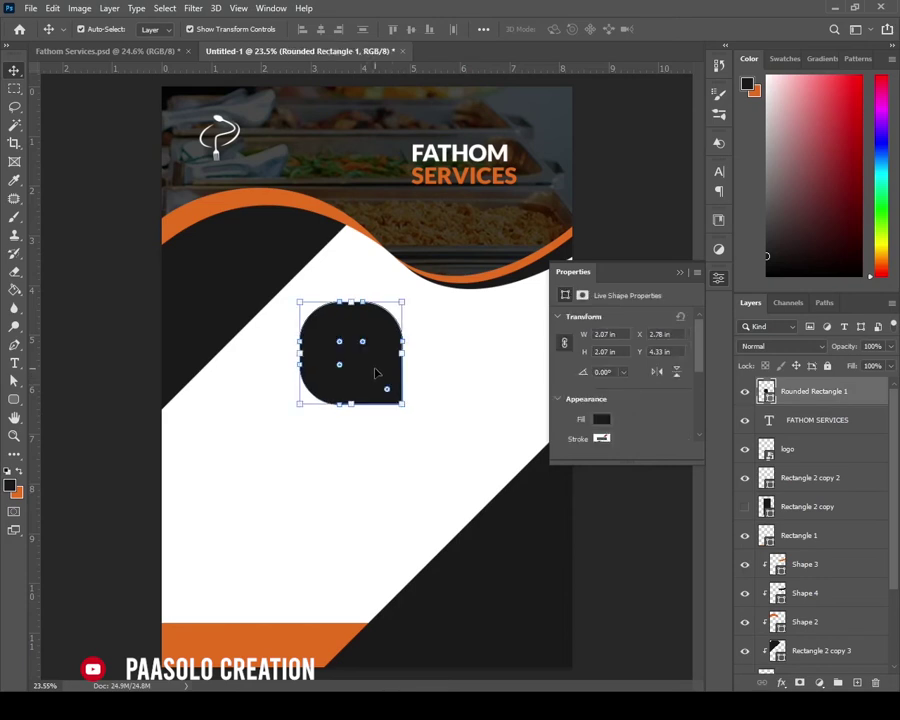
left_click(567, 338)
mouse_move(380, 366)
left_mouse_down()
mouse_move(343, 391)
mouse_move(389, 342)
mouse_move(348, 384)
mouse_move(378, 349)
left_mouse_up()
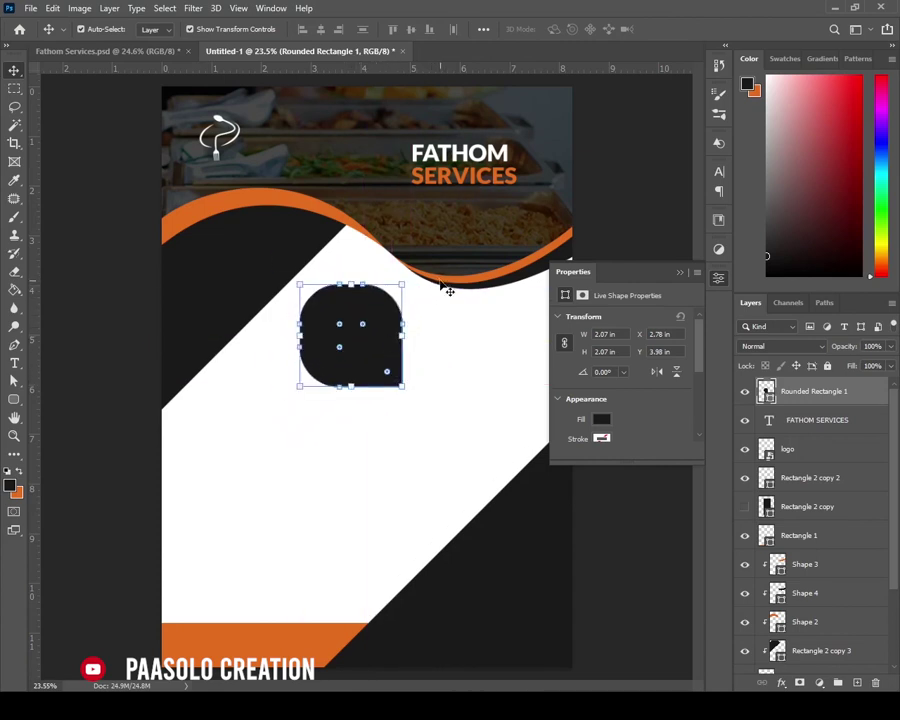
- Rotate the petal 45°, enlarge it about 14%, convert to a regular path, and tuck it under the wave
key("ctrl+t")
left_click_drag(425, 270, 460, 295)
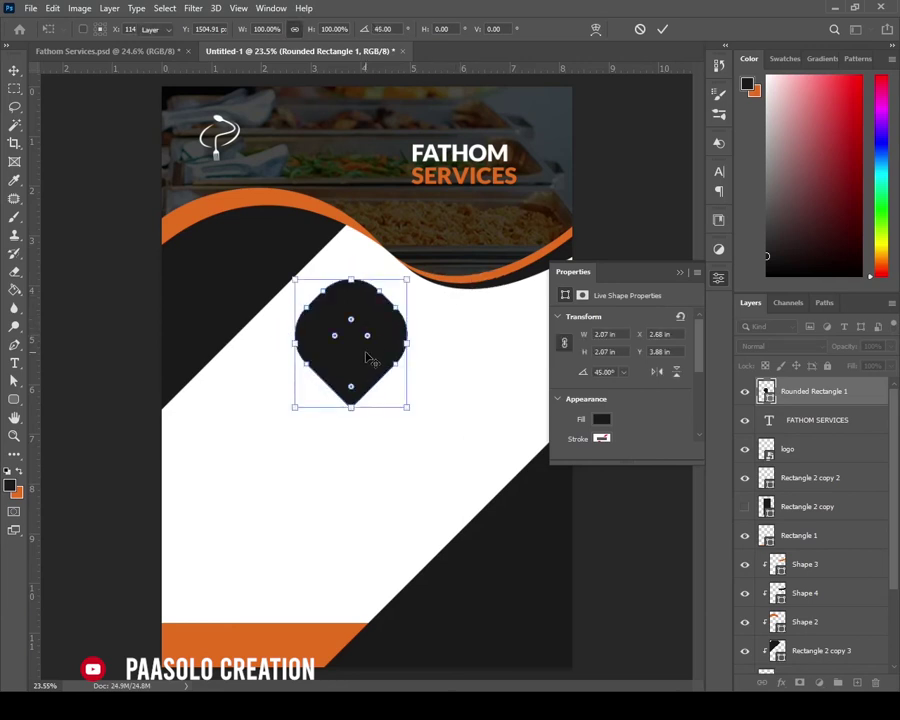
key("Return")
left_click_drag(362, 358, 406, 330)
left_click(443, 368)
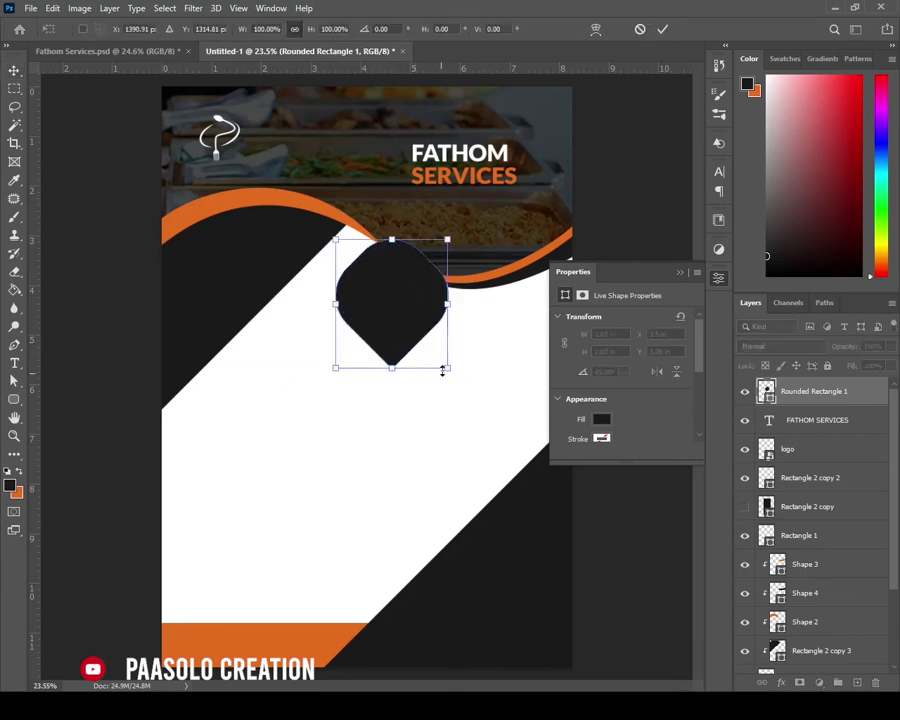
left_click_drag(449, 369, 463, 386)
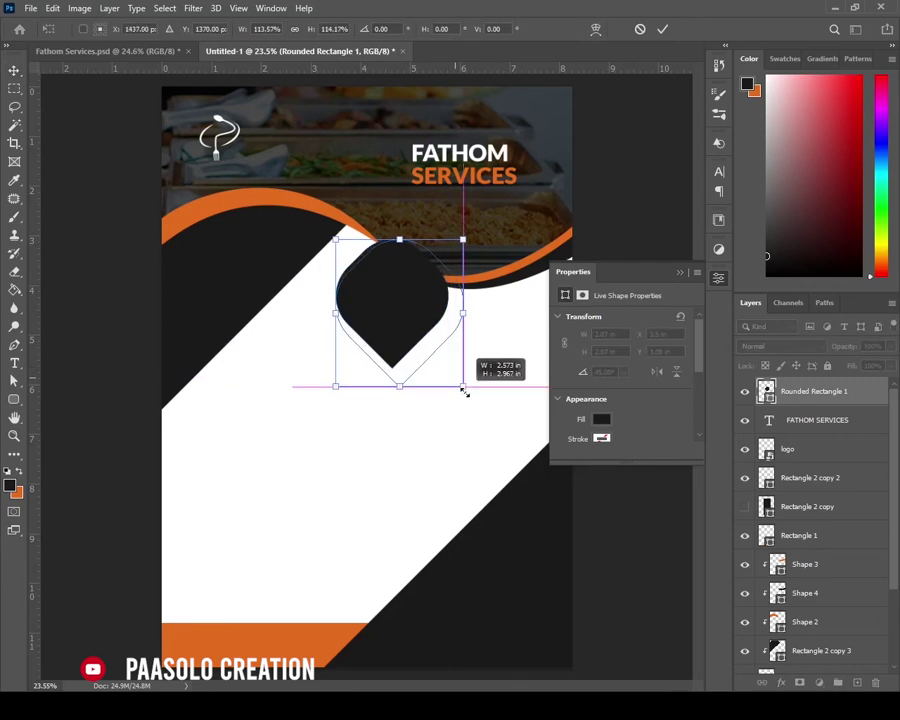
double_click(424, 335)
left_click(418, 265)
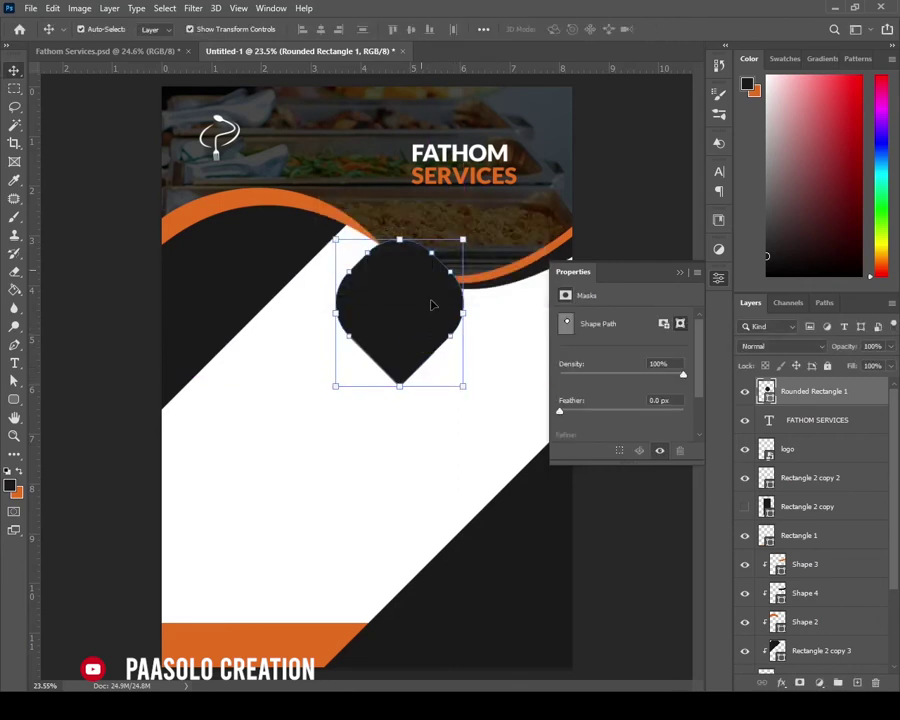
left_click_drag(408, 311, 390, 307)
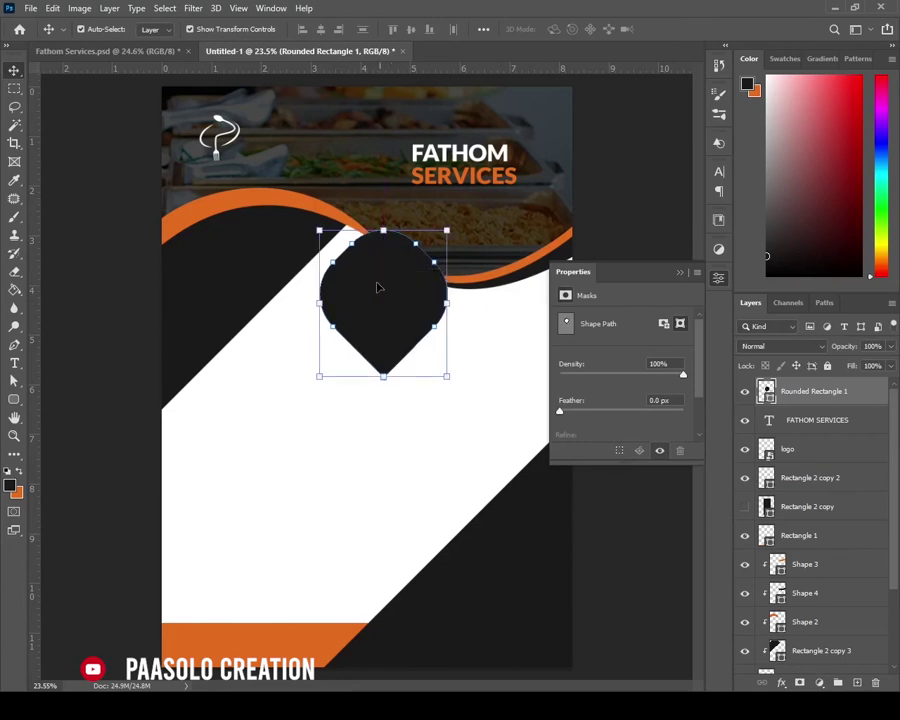
- Give the dark petal shape a 10 px outline in the shape options
left_click(14, 400)
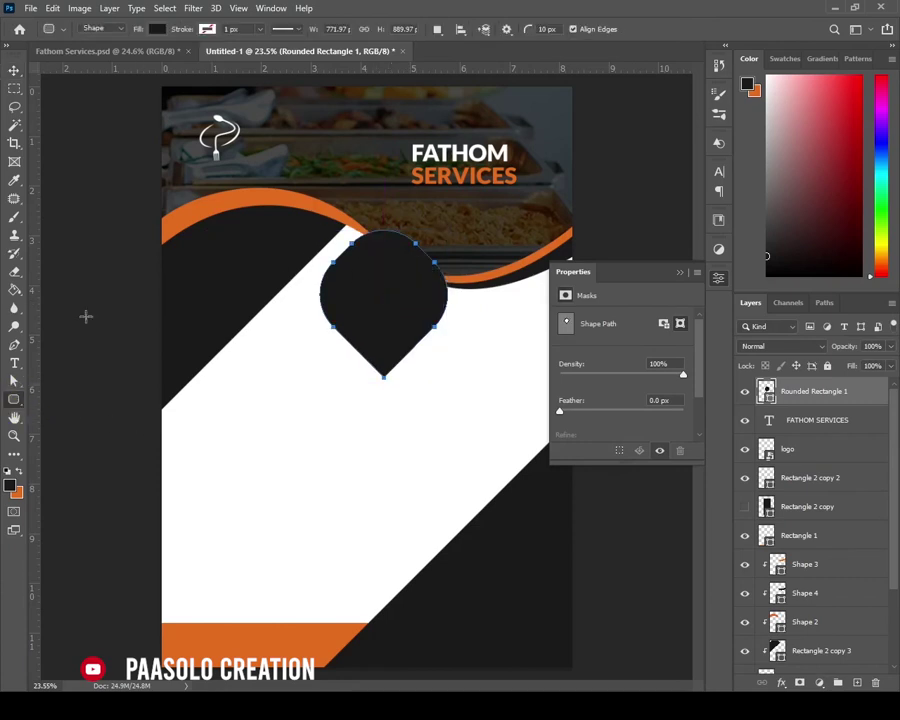
left_click(207, 29)
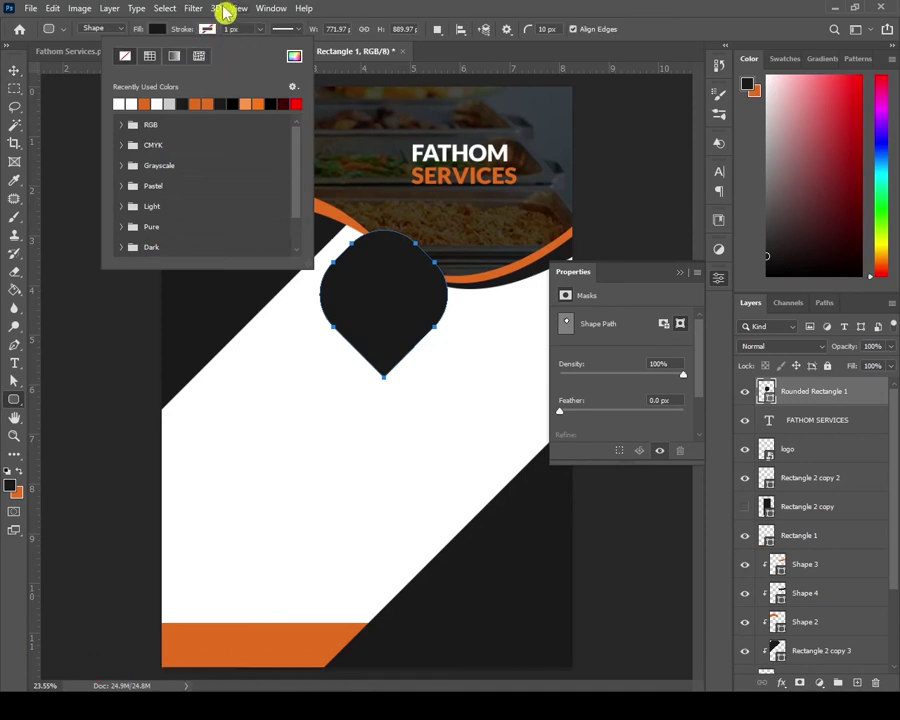
left_click(226, 42)
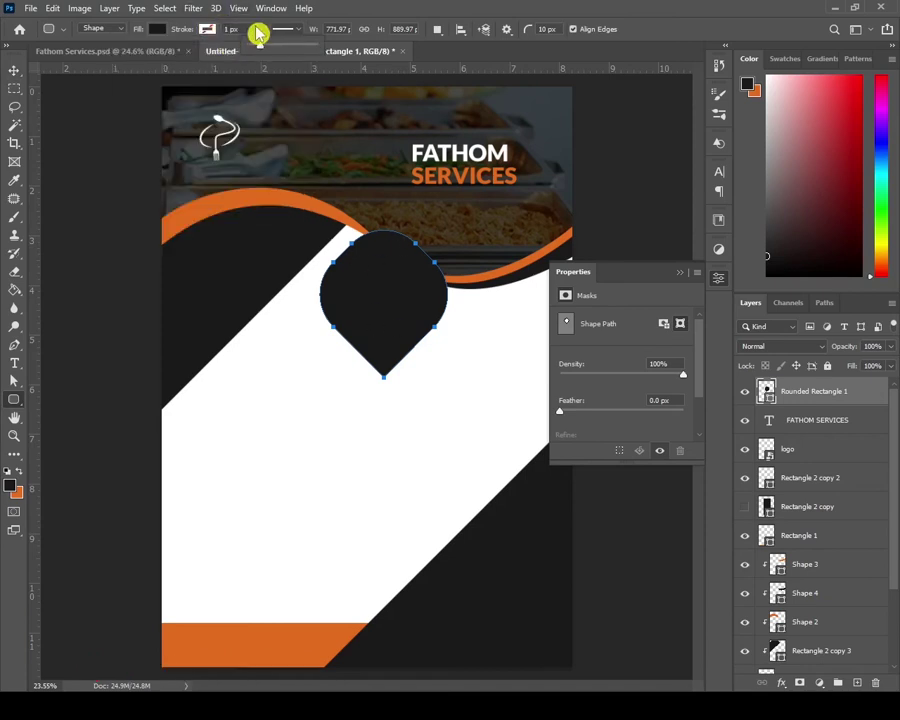
left_click(140, 30)
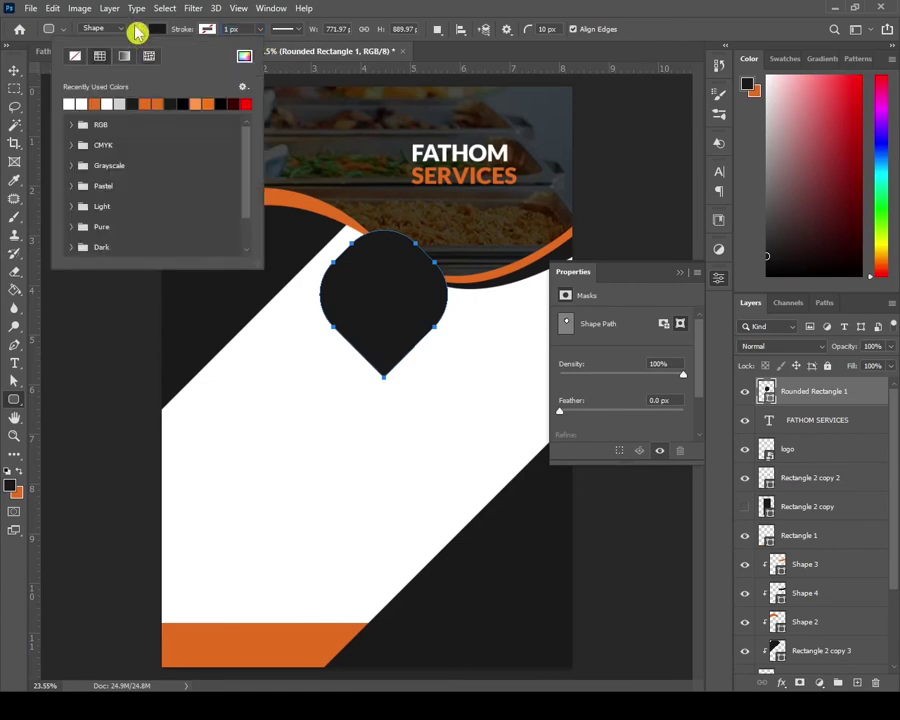
left_click(137, 30)
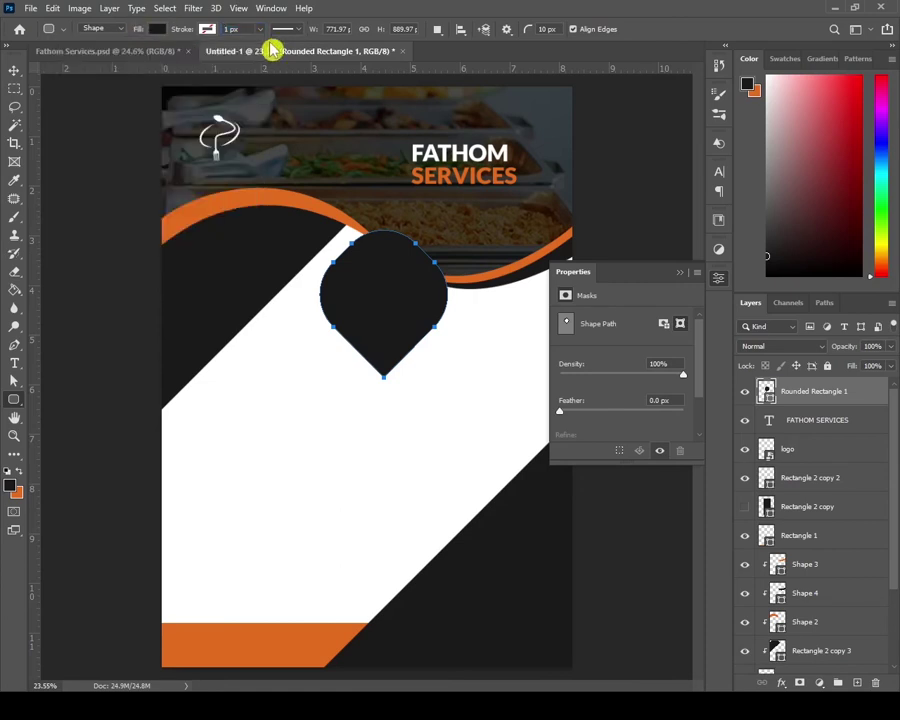
left_click(230, 29)
type("10")
key("Return")
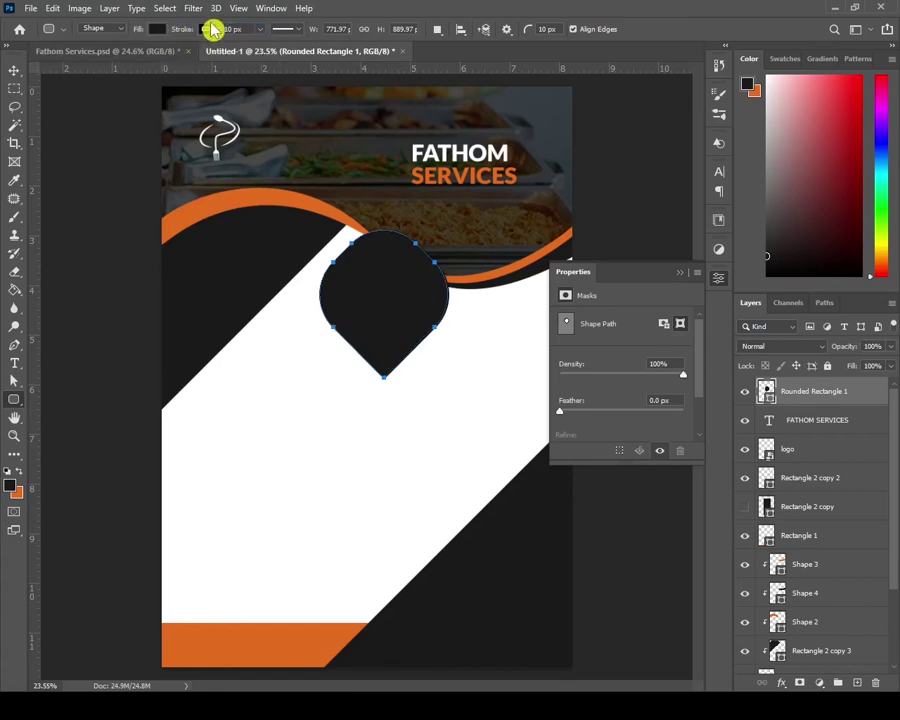
- Make the petal's outline orange at 20 px width, then deselect the petal layer
left_click(208, 29)
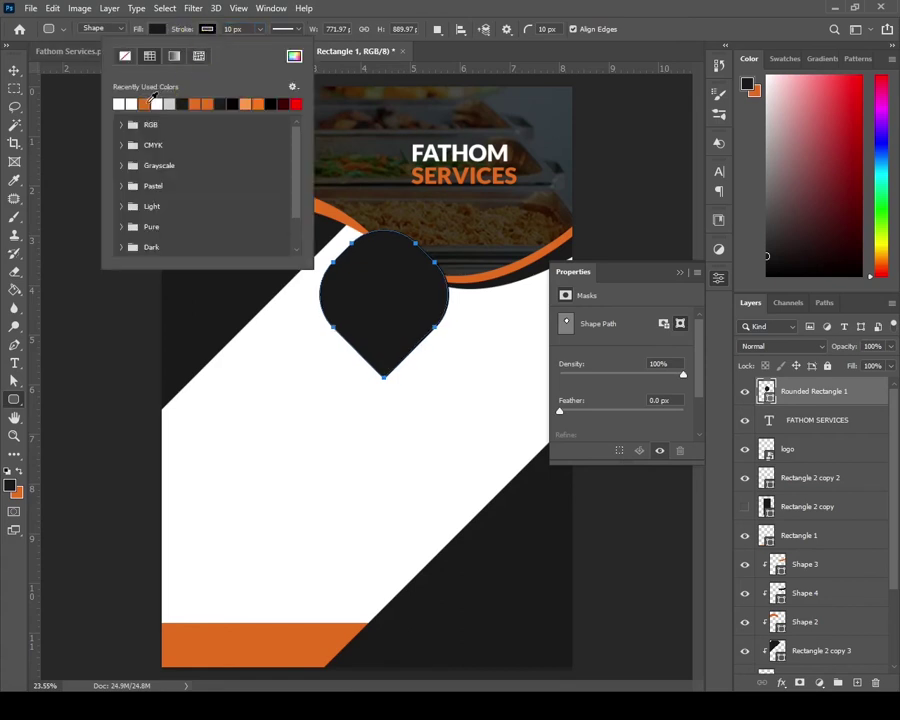
left_click(145, 103)
left_click(181, 30)
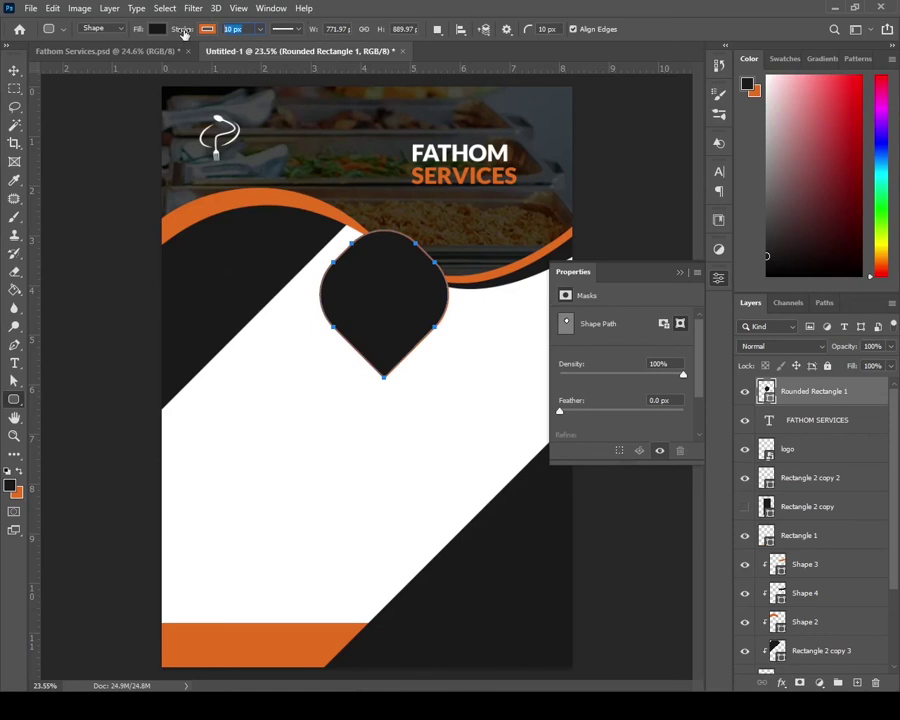
key("Return")
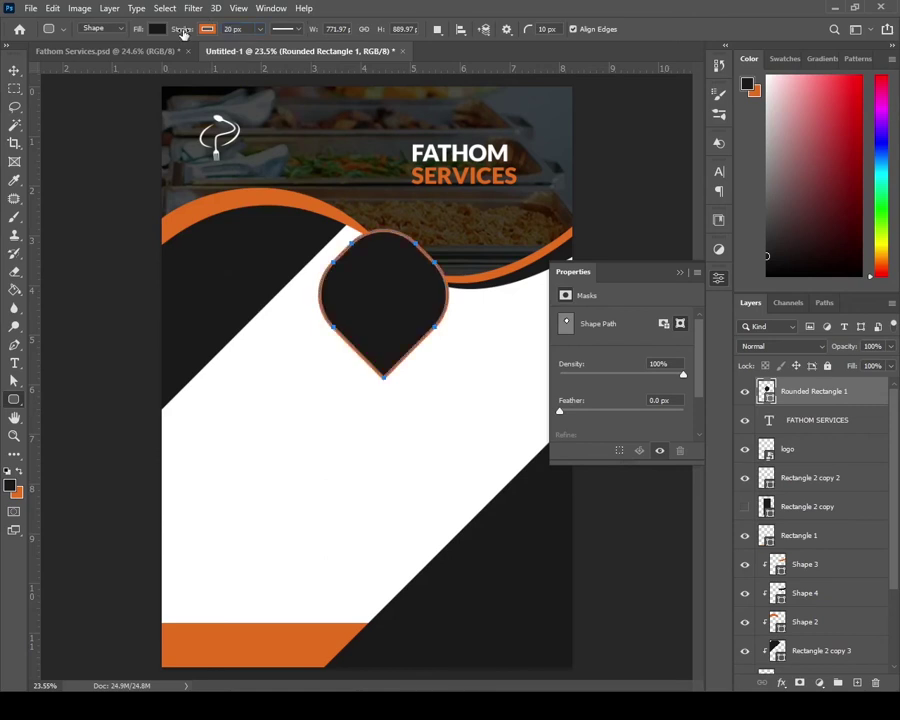
left_click(12, 72)
left_click(80, 276)
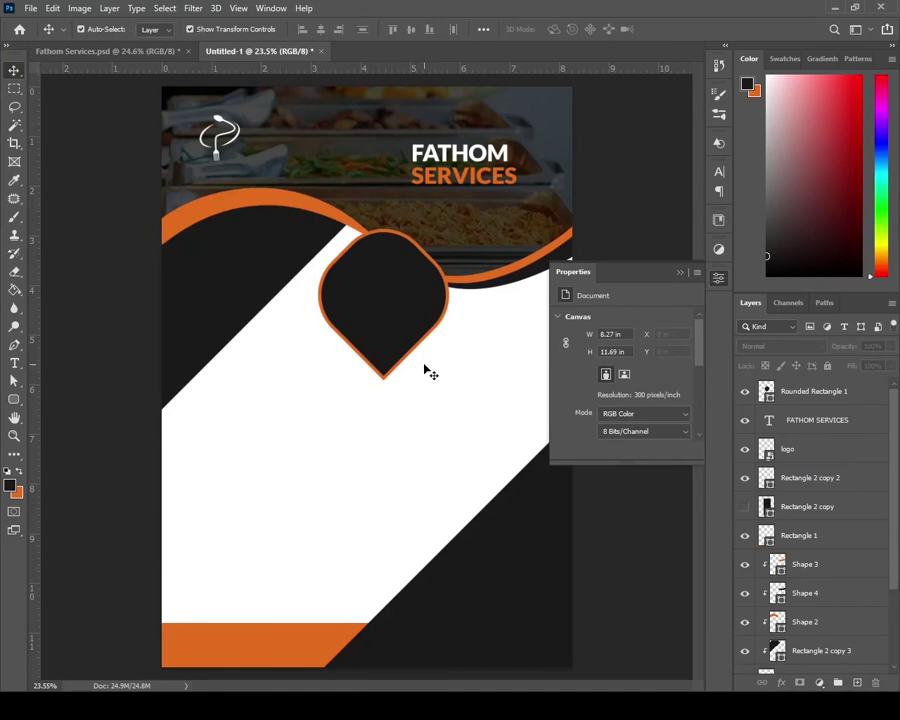
- Duplicate the petal below the original, flip the copy vertically, and nudge it so the points meet
left_click(376, 318)
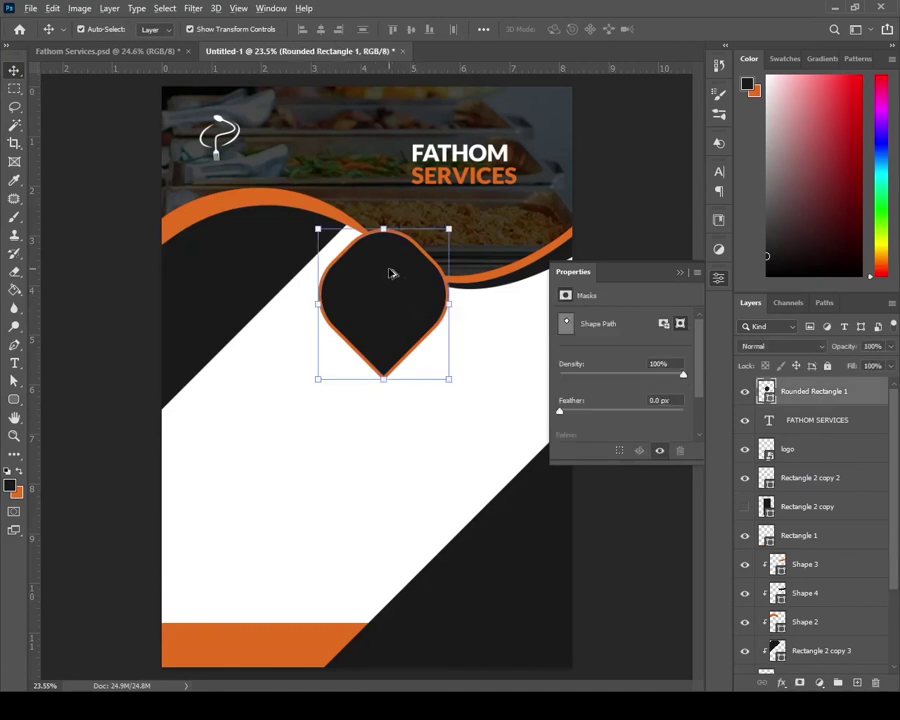
left_click_drag(394, 271, 383, 404)
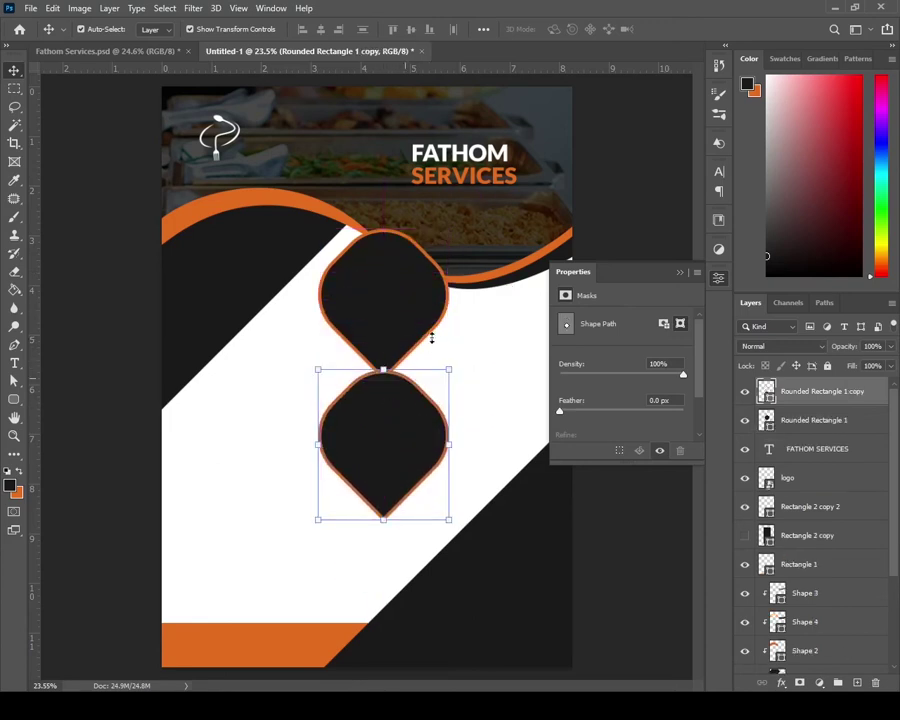
key("ctrl+t")
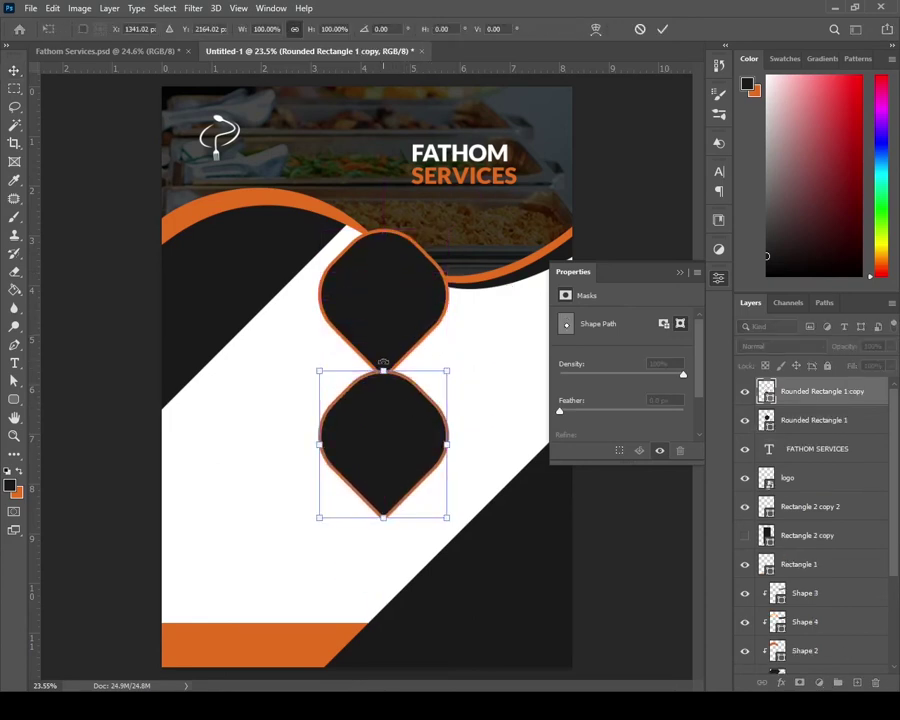
right_click(384, 417)
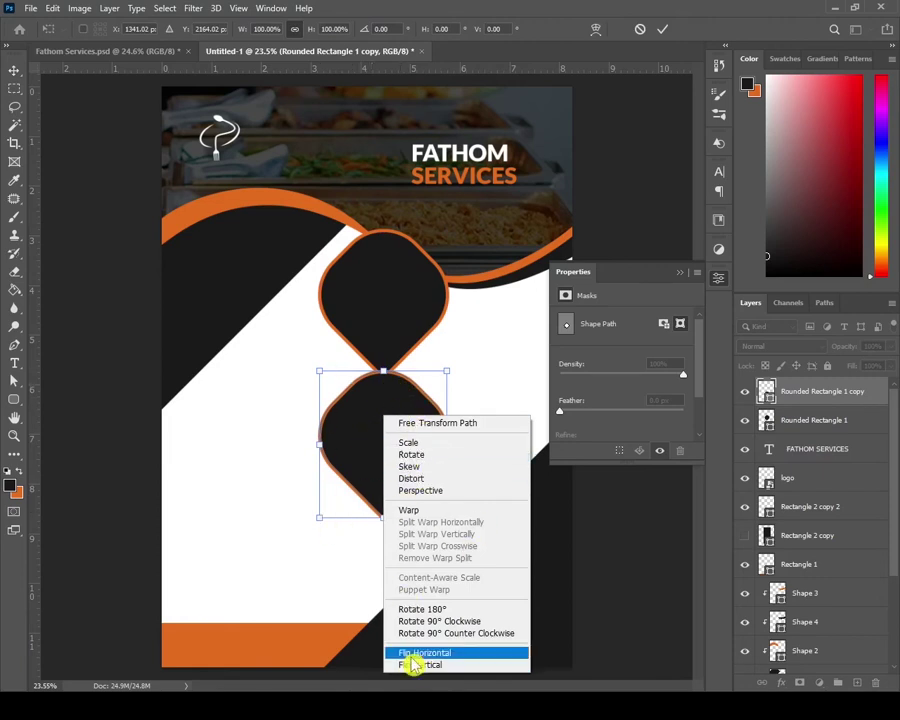
left_click(450, 665)
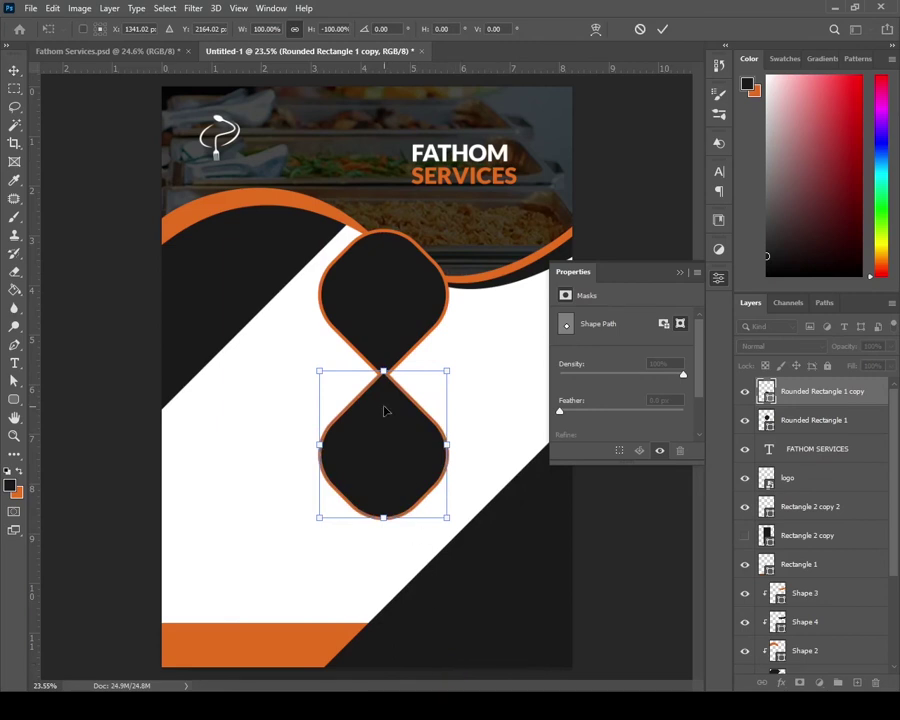
mouse_move(381, 411)
left_mouse_down()
mouse_move(381, 434)
mouse_move(379, 427)
left_mouse_up()
key("Return")
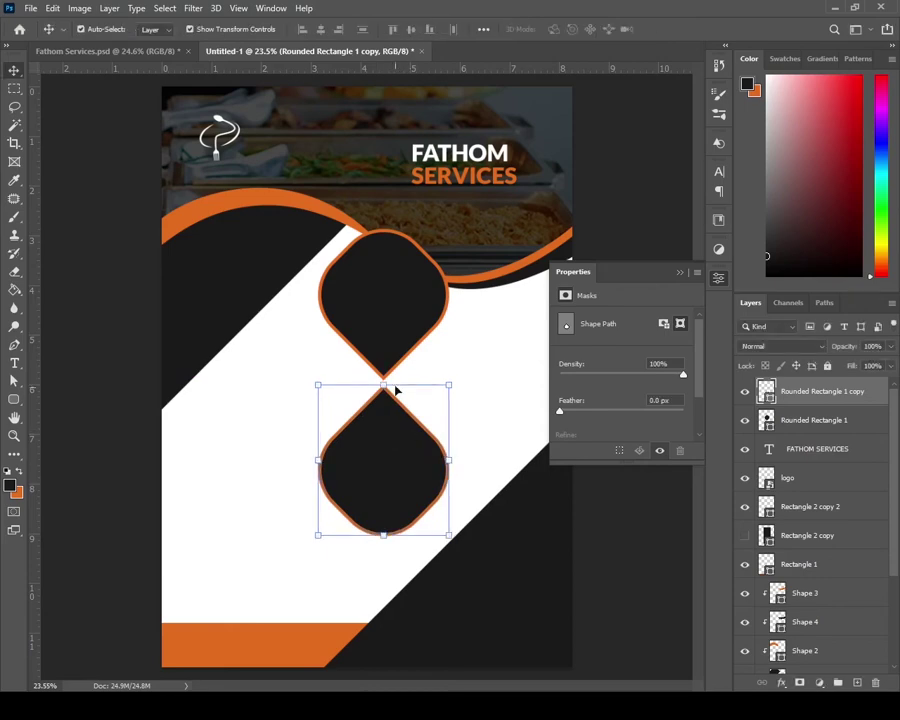
left_click(398, 318, "shift")
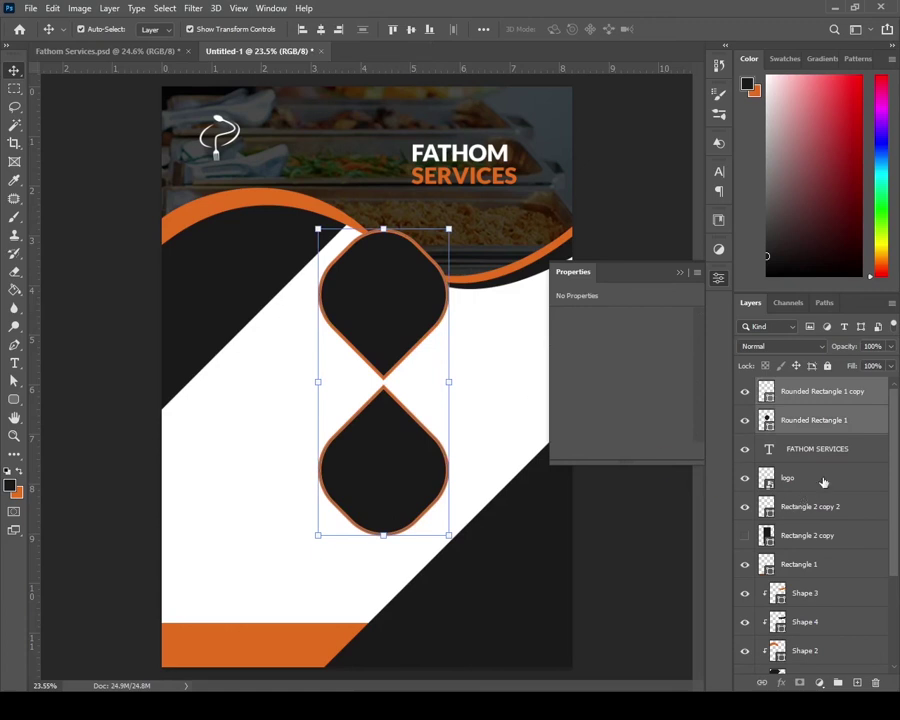
- Duplicate both petals and rotate the copied pair 90° to lie horizontally
left_click(431, 490)
left_click(350, 434)
left_click(427, 450)
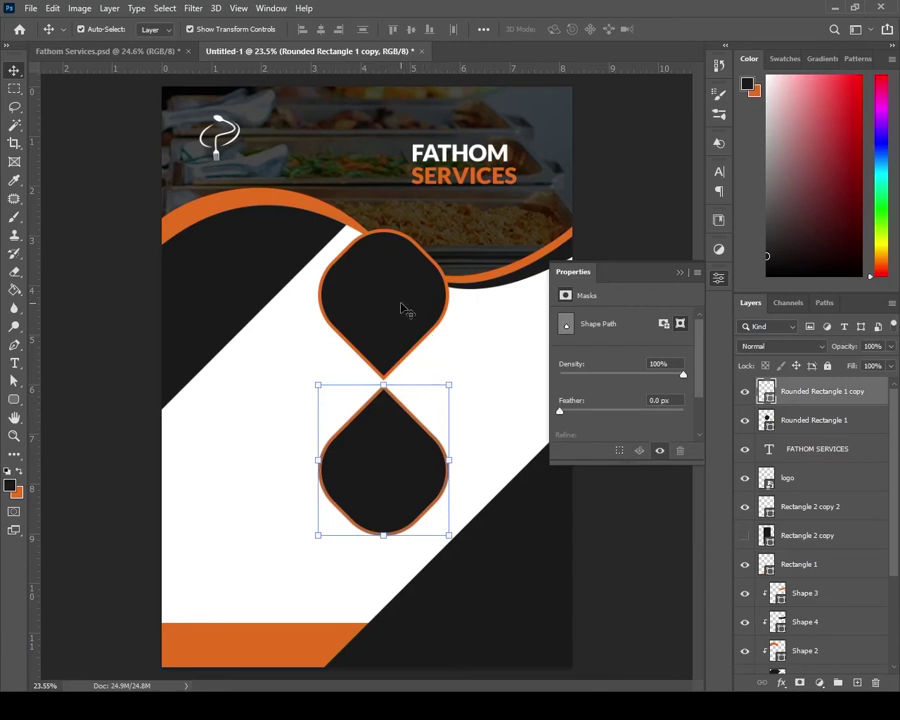
left_click(405, 306, "shift")
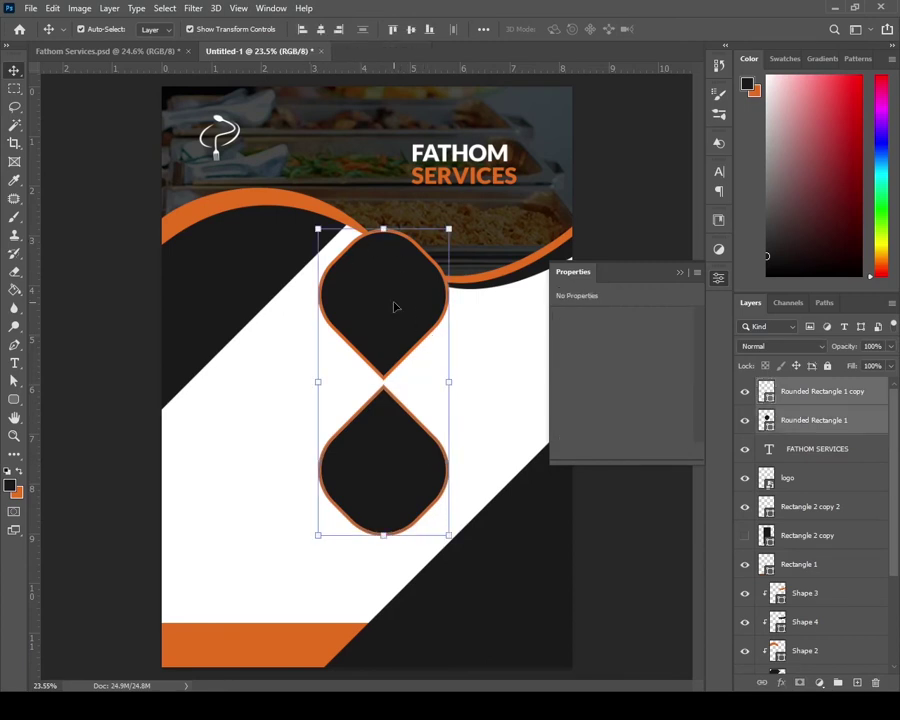
left_click_drag(788, 384, 858, 683)
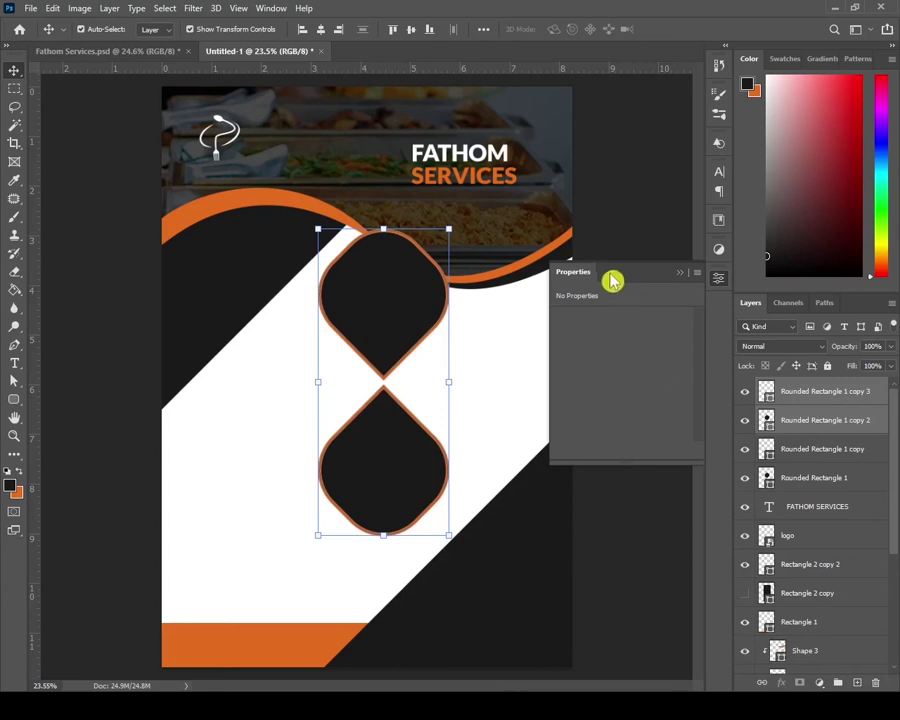
key("ctrl+t")
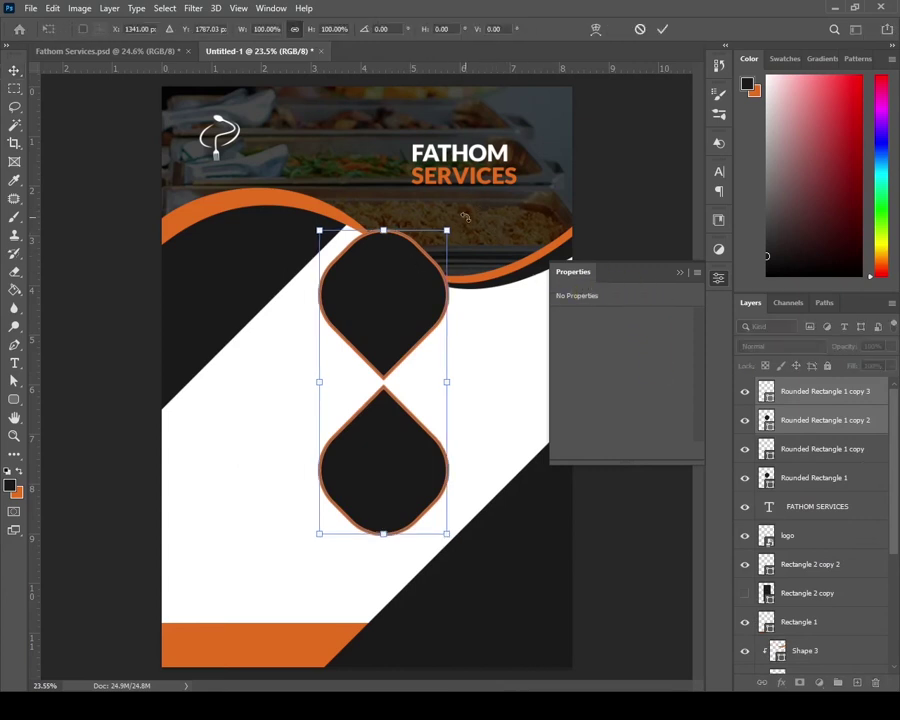
left_click_drag(463, 215, 505, 444)
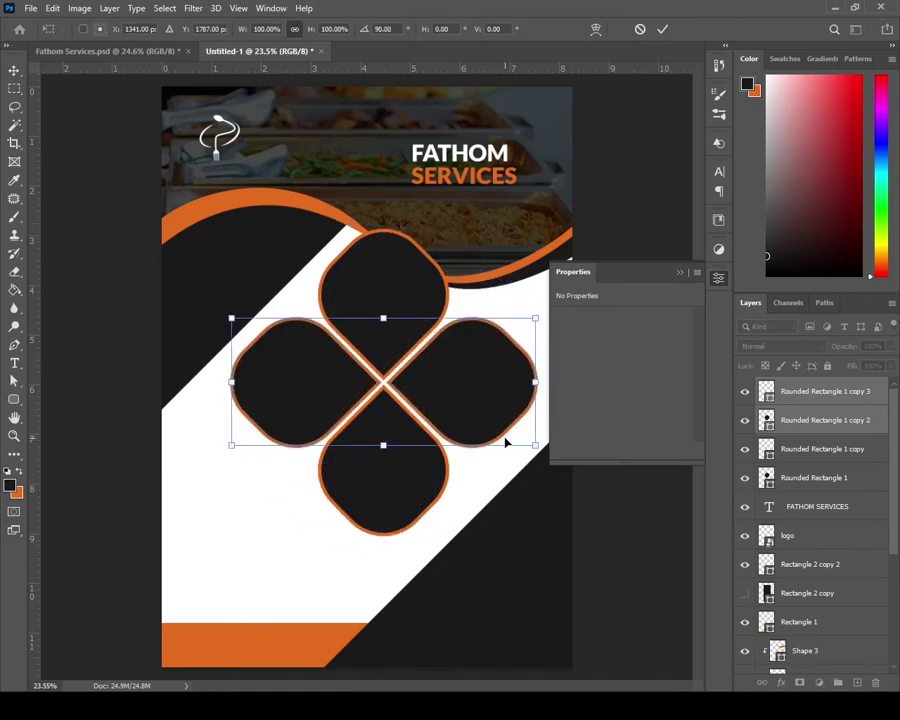
key("Return")
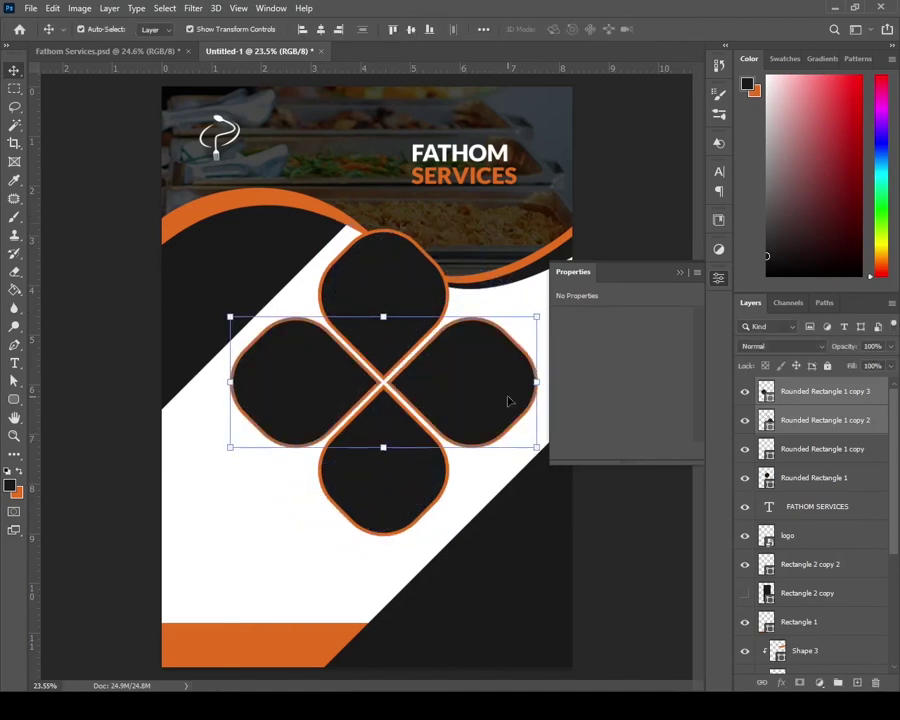
- Nudge the bottom petal down, the top petal up, and the left petal left to space all four evenly
left_click(592, 540)
left_click(389, 476)
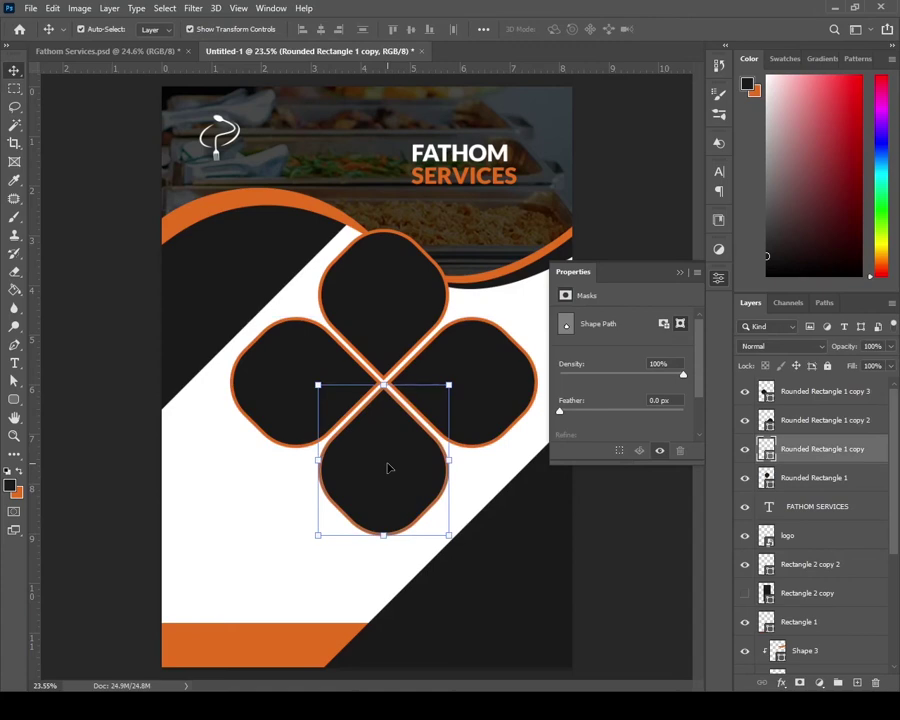
key("shift+Down")
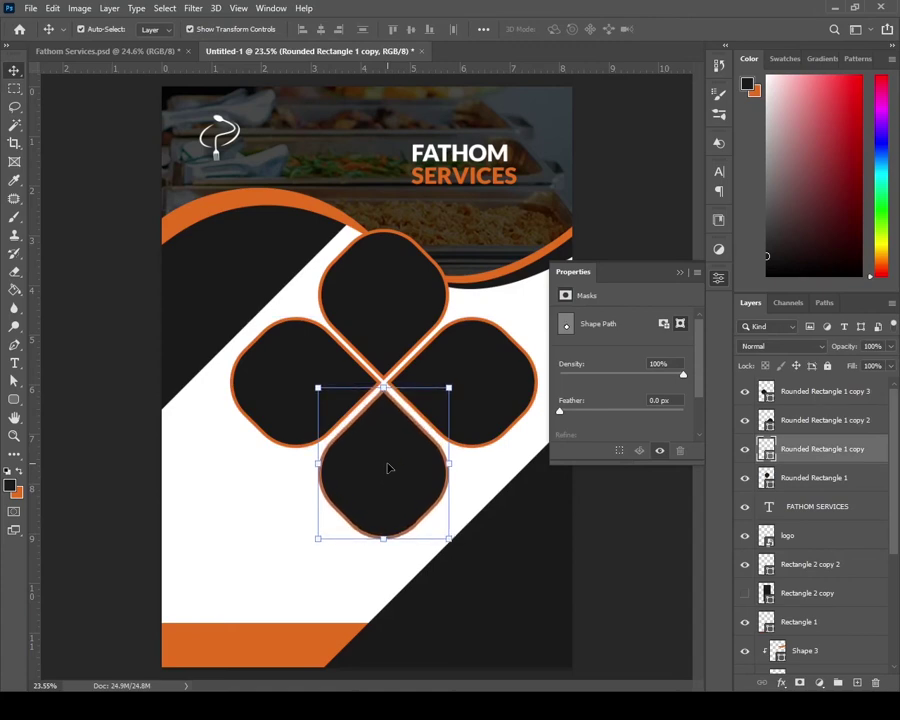
left_click(389, 276)
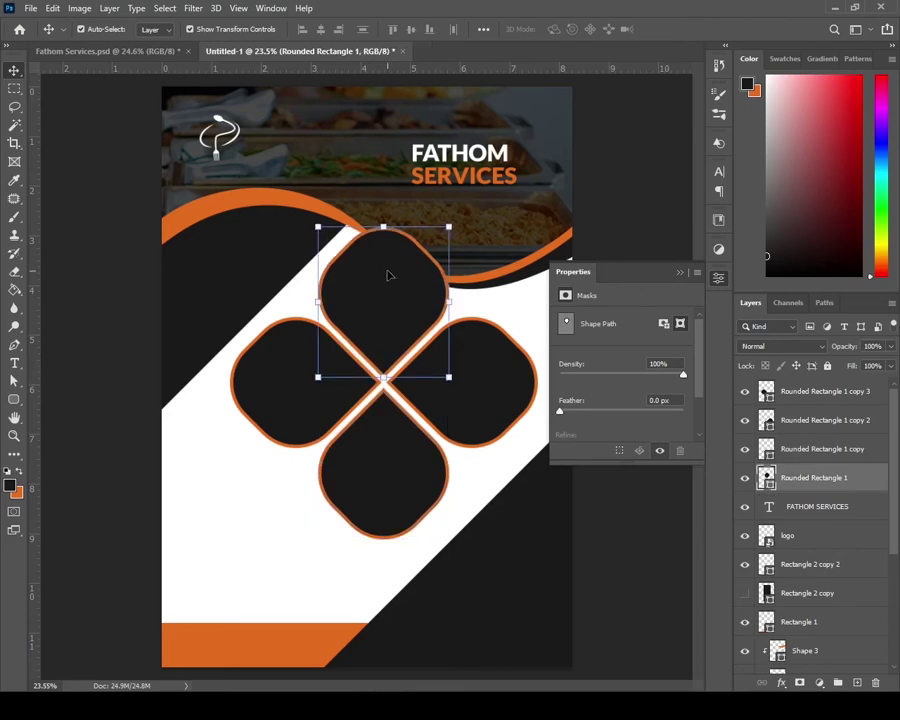
key("shift+Up")
left_click(512, 390)
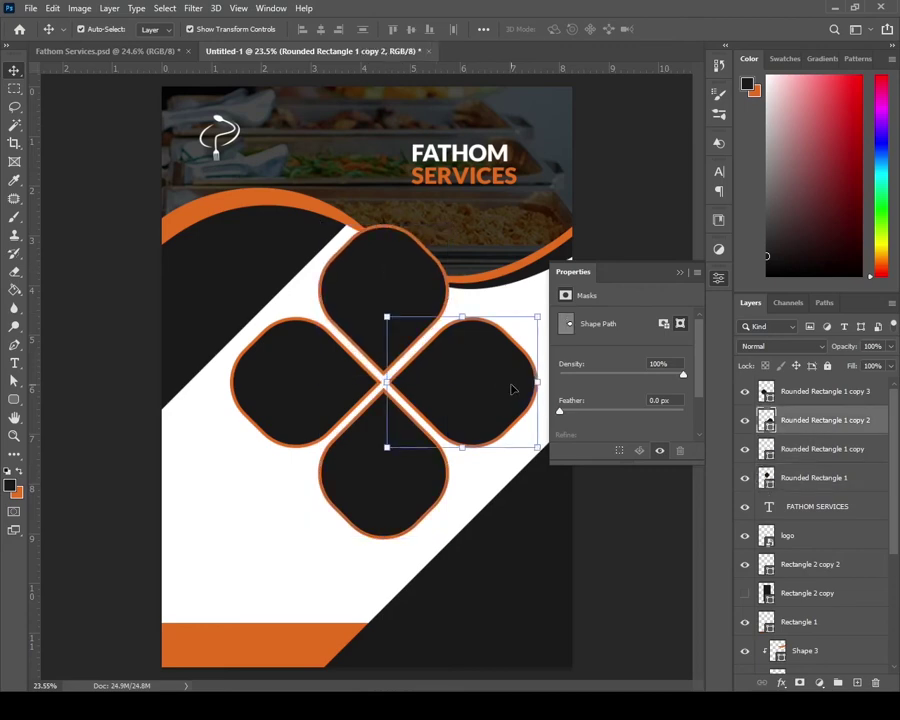
left_click(271, 357)
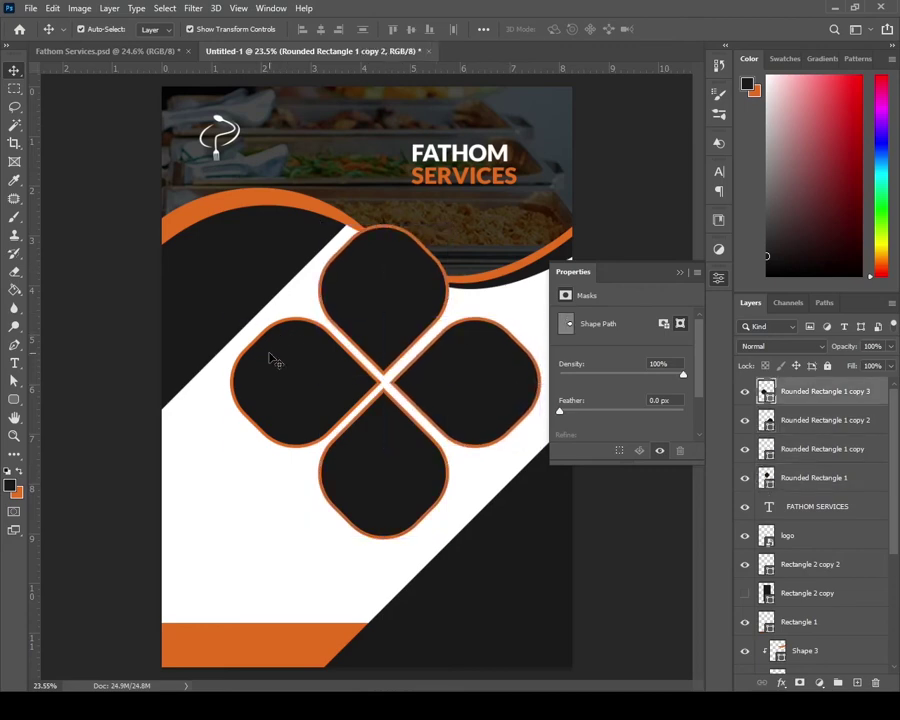
key("Left")
key("Left")
key("Left")
key("Left")
key("Left")
key("Left")
key("Left")
key("Left")
key("Left")
key("Left")
key("Left")
key("Left")
key("Left")
key("Left")
key("Left")
key("Left")
key("Left")
key("Left")
key("Left")
key("Left")
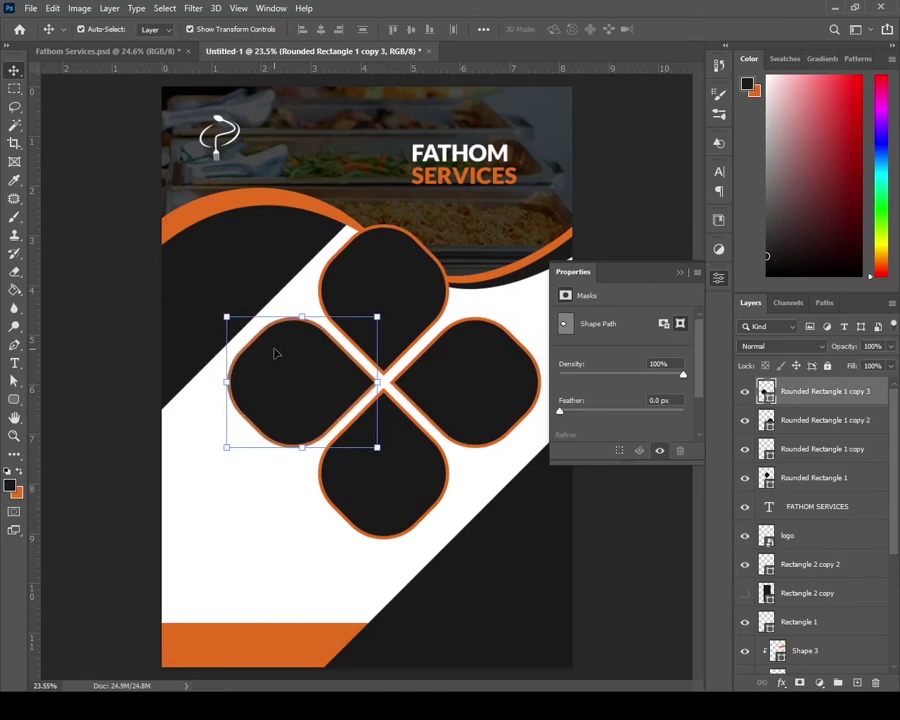
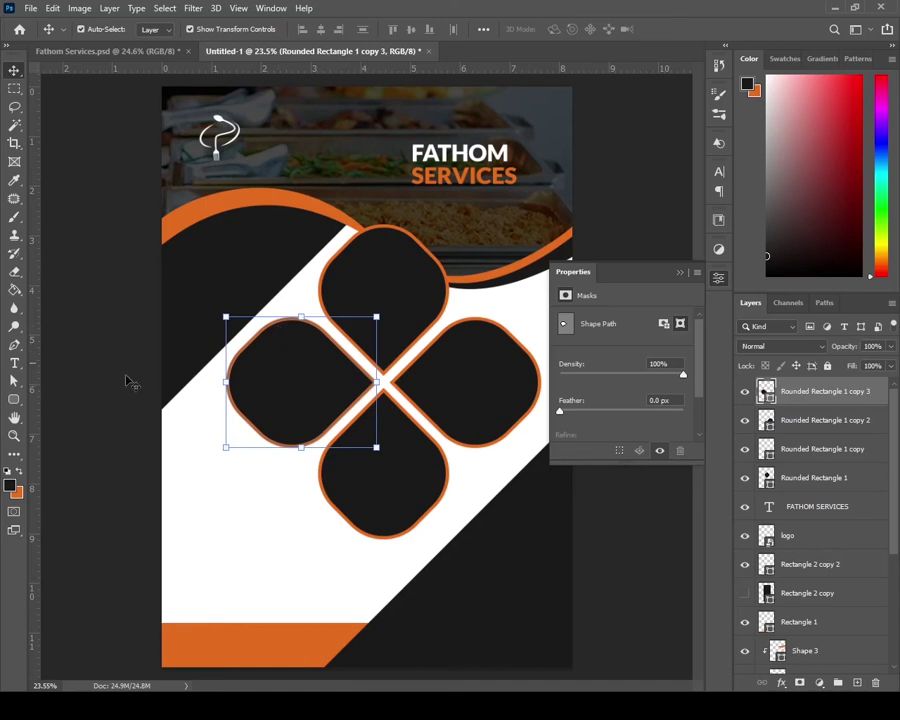
- Set the left petal shape's stroke colour to black
left_click(14, 399)
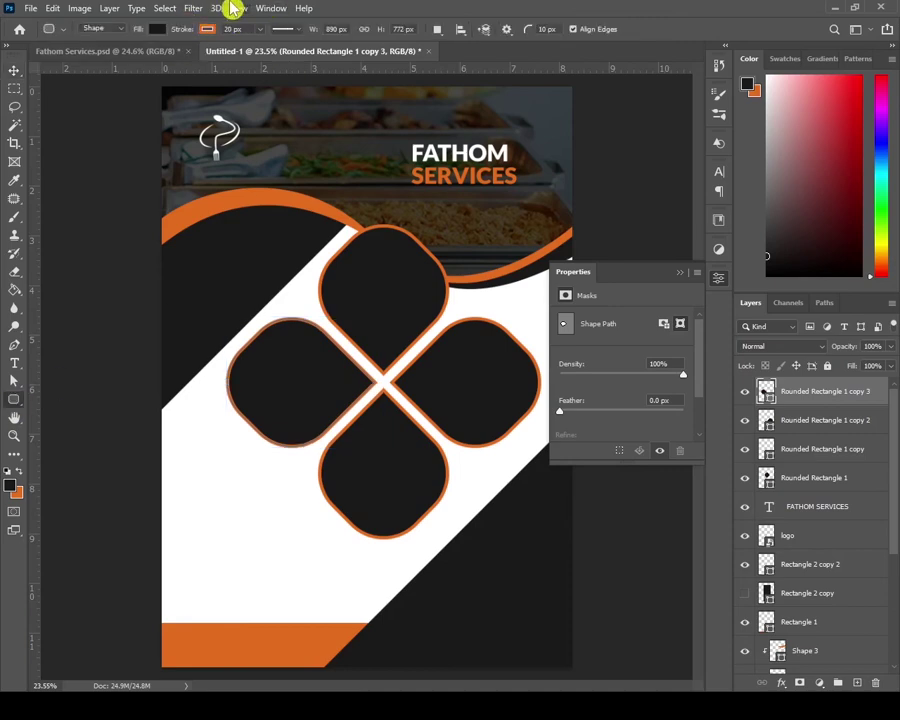
right_click(17, 396)
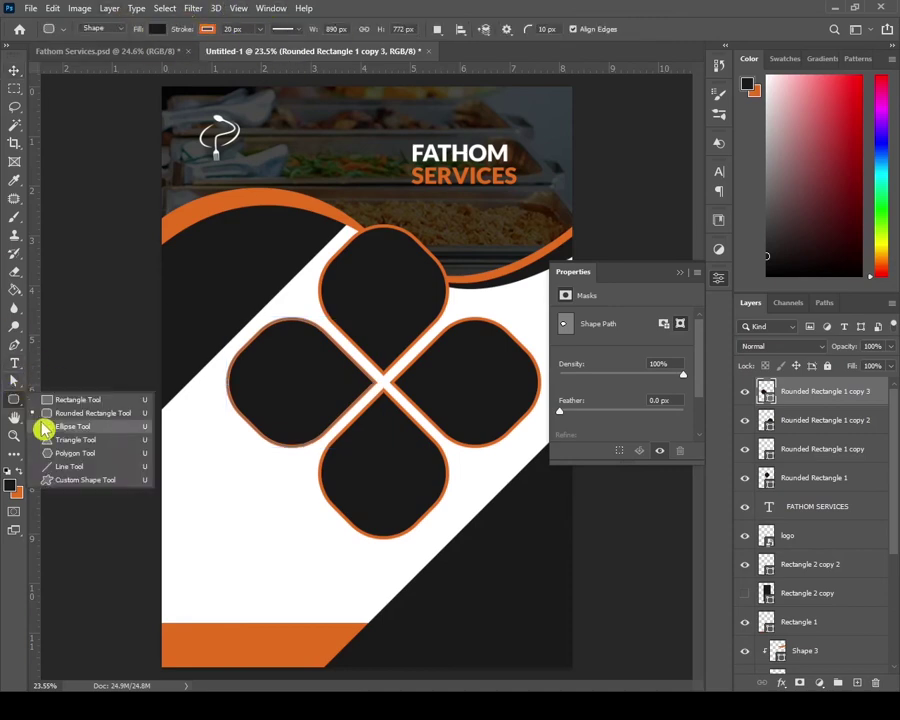
left_click(109, 460)
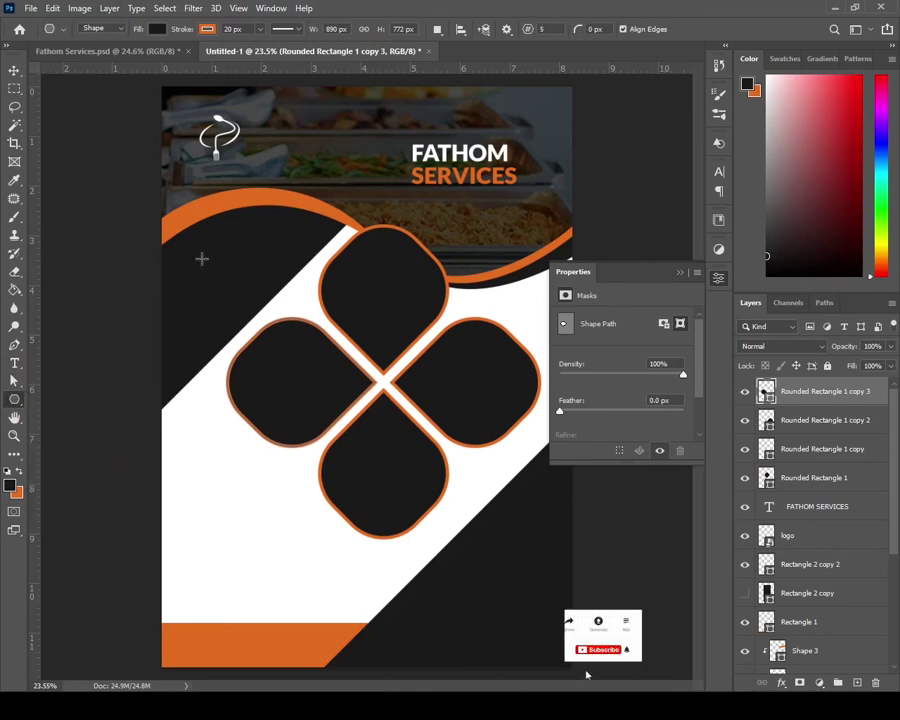
left_click(208, 29)
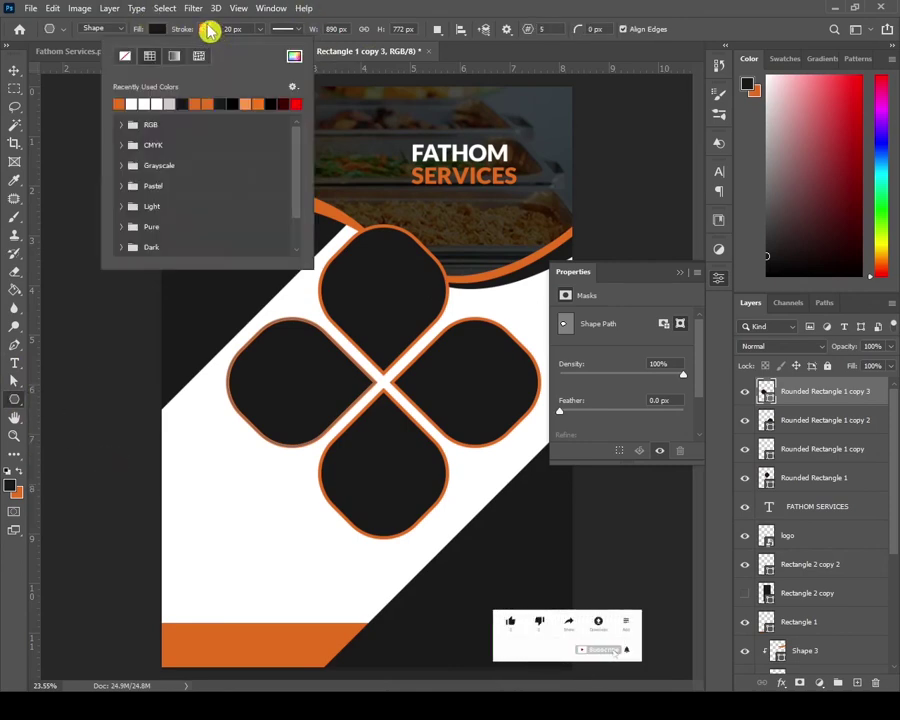
left_click(186, 104)
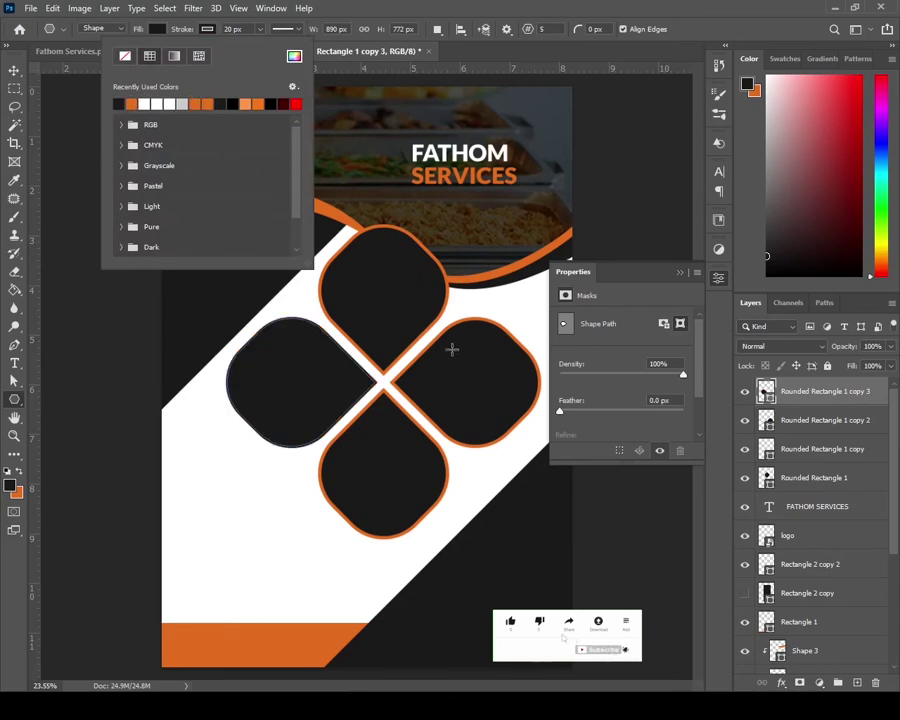
key("Escape")
key("v")
- Select the right petal and set its stroke to a dark colour matching its fill
left_click(490, 388)
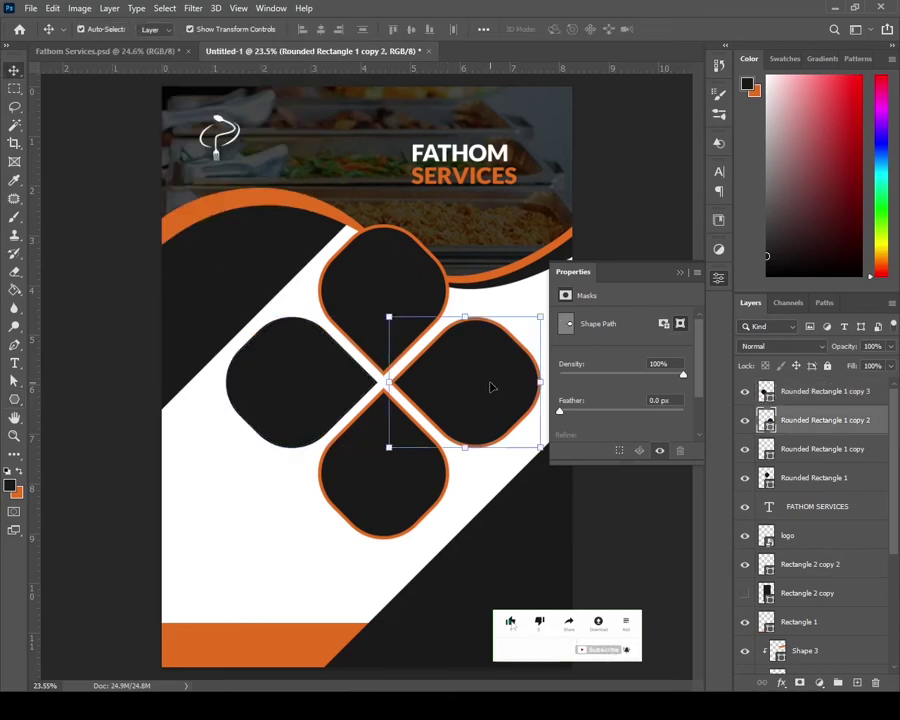
left_click(14, 399)
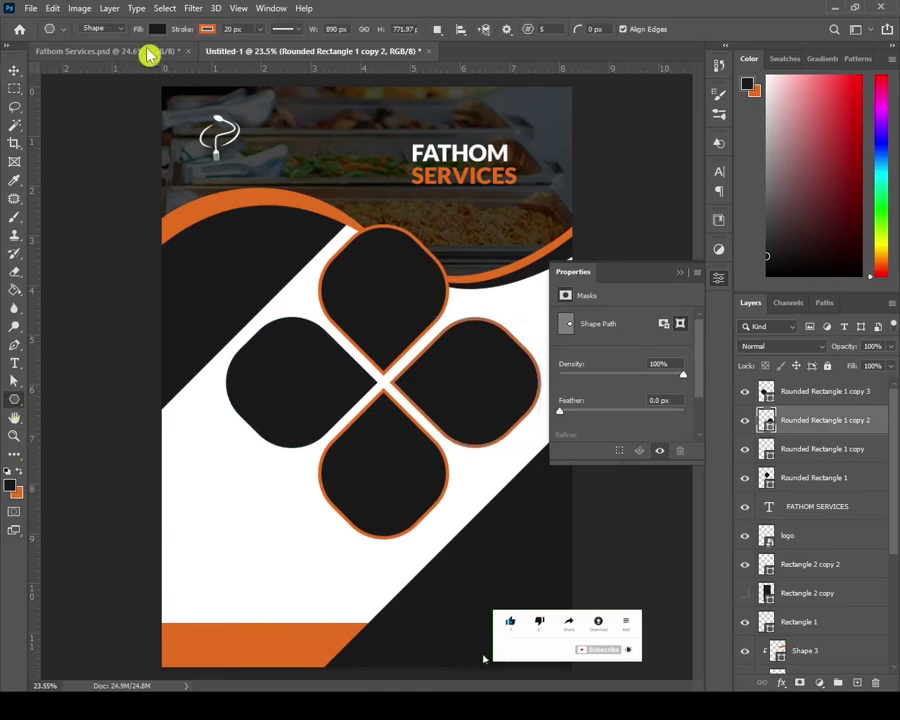
left_click(210, 30)
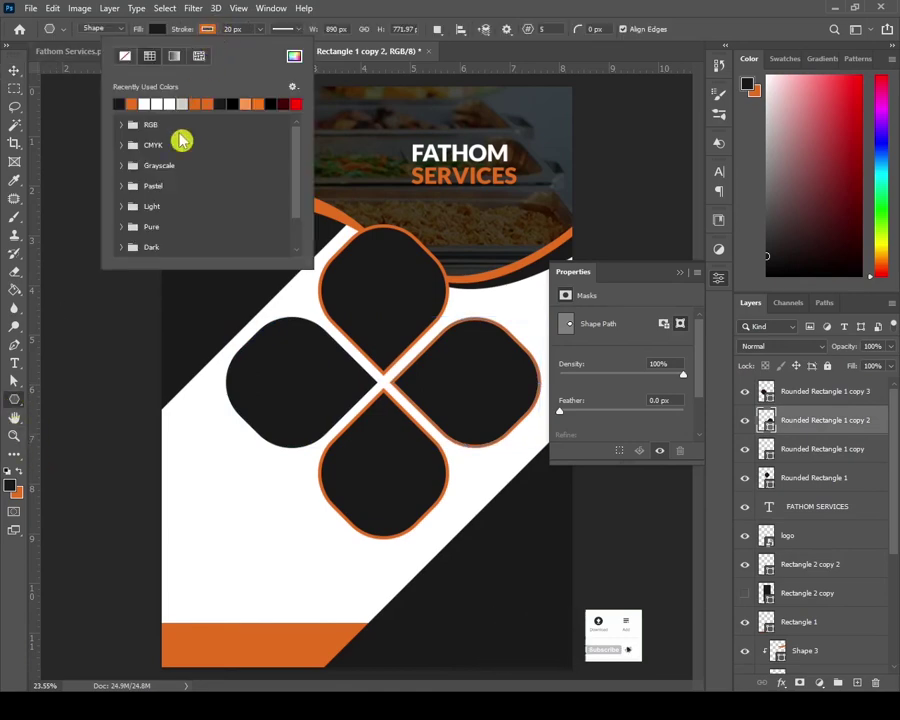
left_click(119, 104)
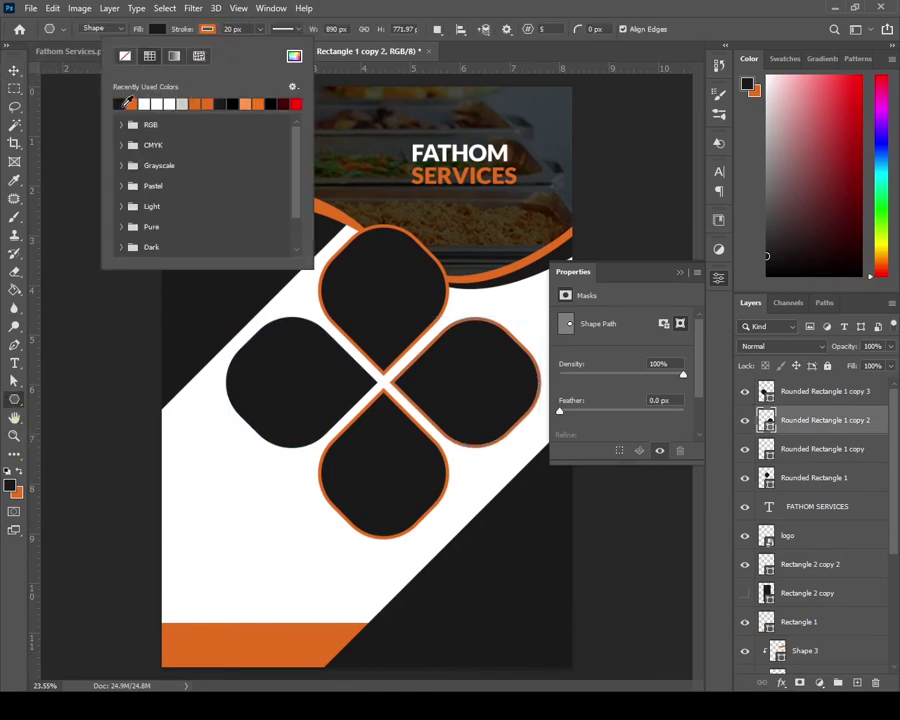
left_click(15, 72)
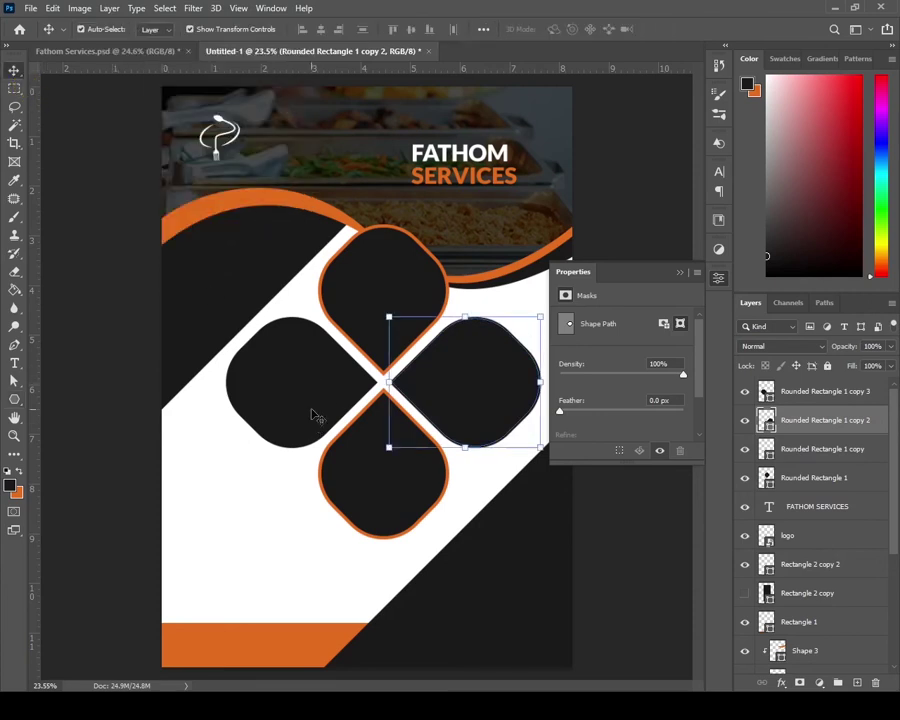
left_click(310, 418)
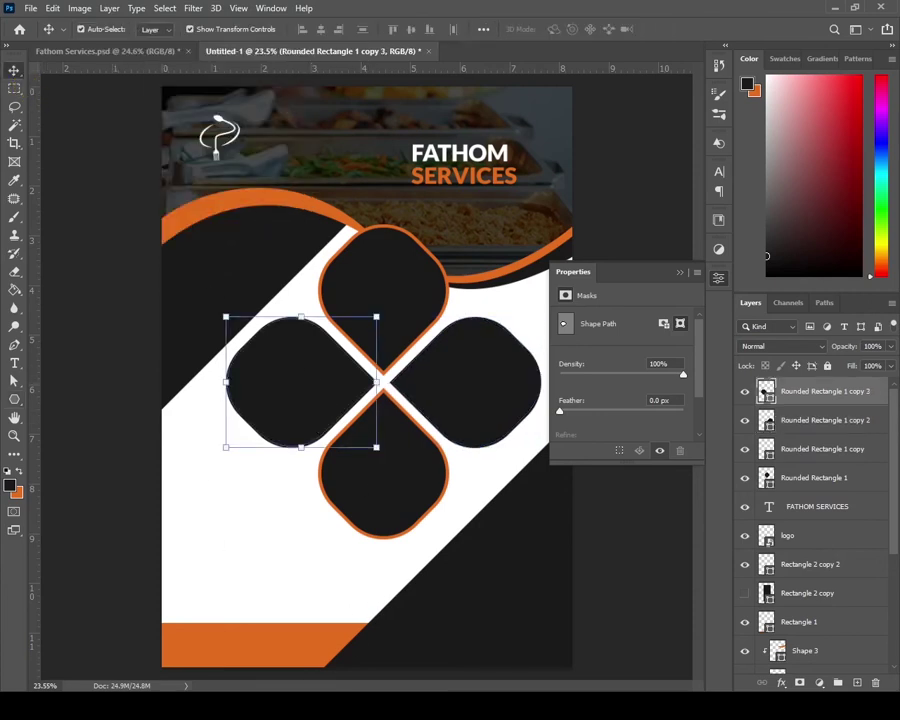
- Place the joff food photo, scale it over the left petal, and clip it inside
left_click(96, 648)
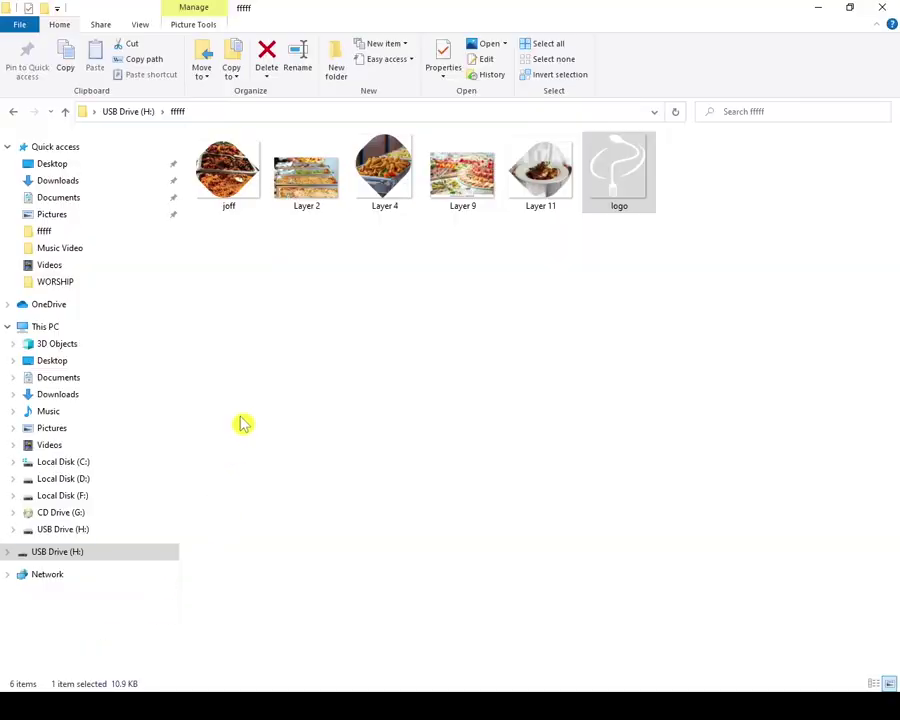
left_click_drag(250, 205, 363, 705)
left_click(221, 368)
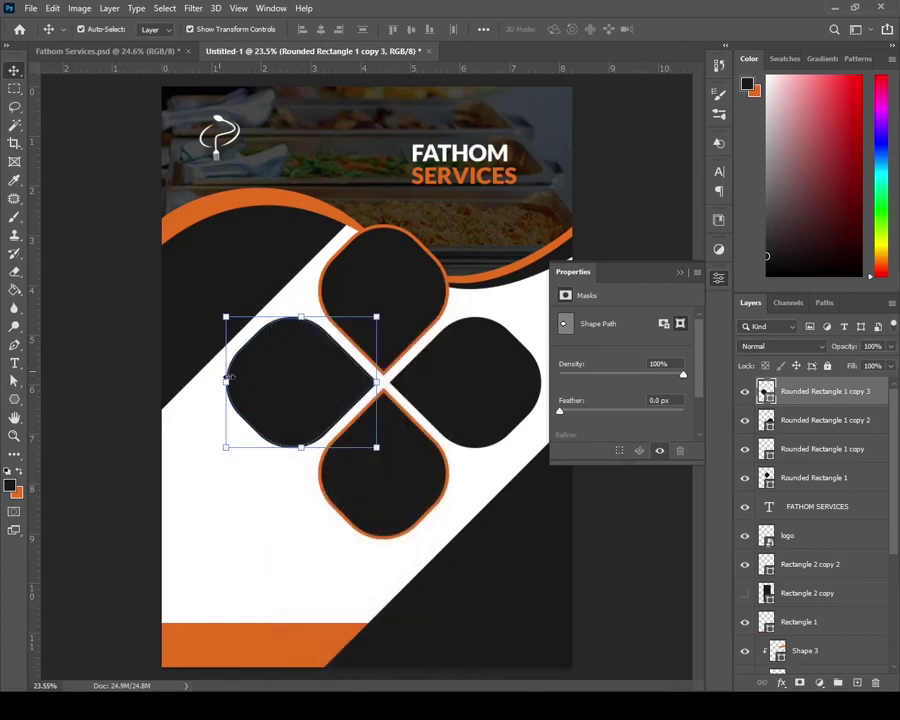
key("alt+Tab")
left_click_drag(227, 241, 475, 246)
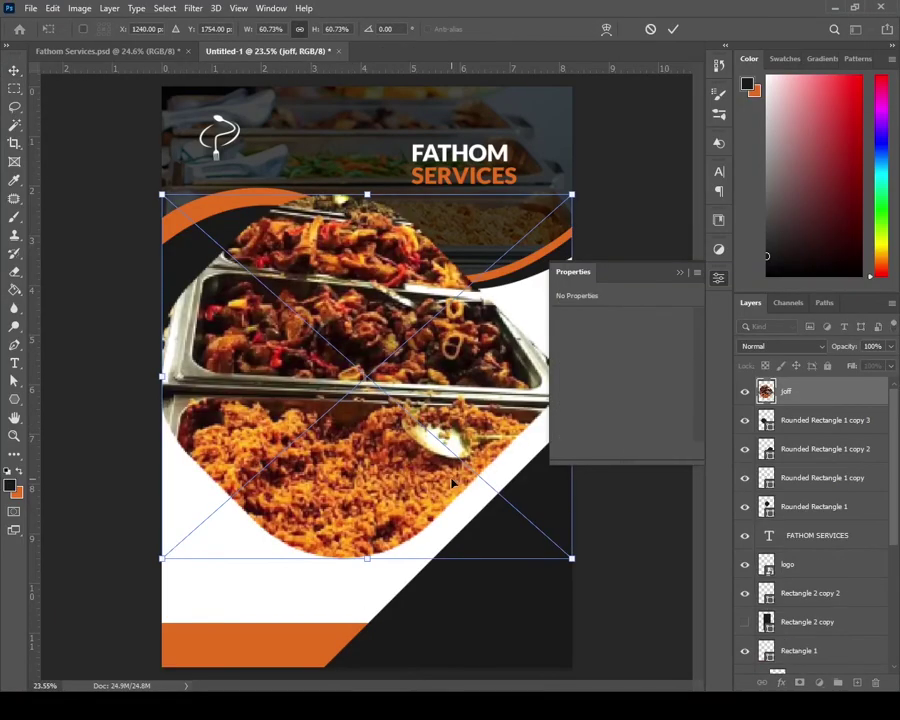
left_click_drag(575, 562, 452, 473)
left_click_drag(416, 372, 351, 375)
left_click_drag(390, 458, 377, 446)
key("Return")
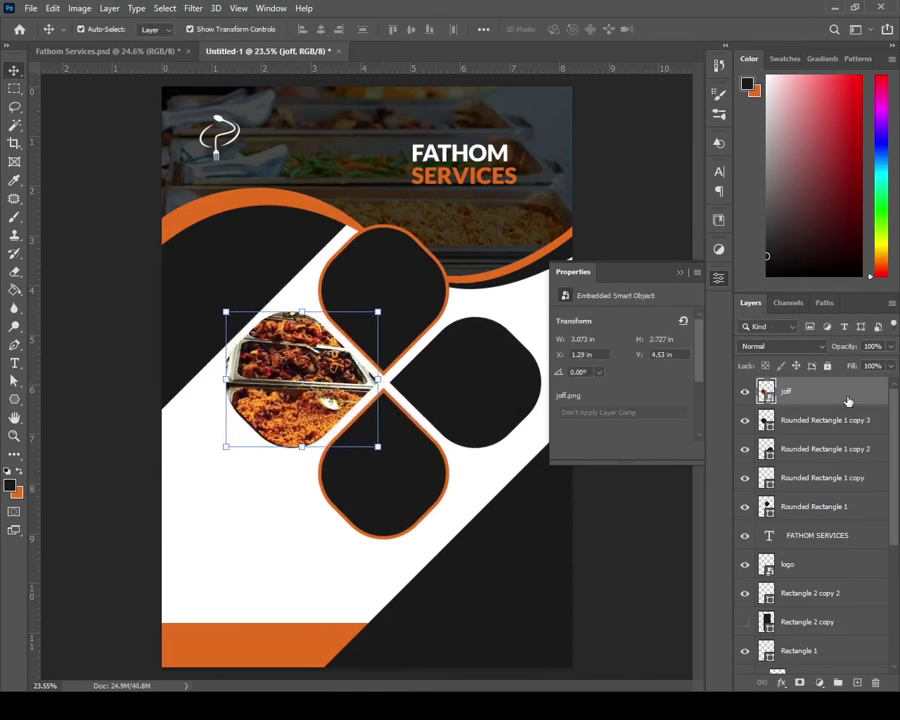
right_click(847, 401)
left_click(707, 455)
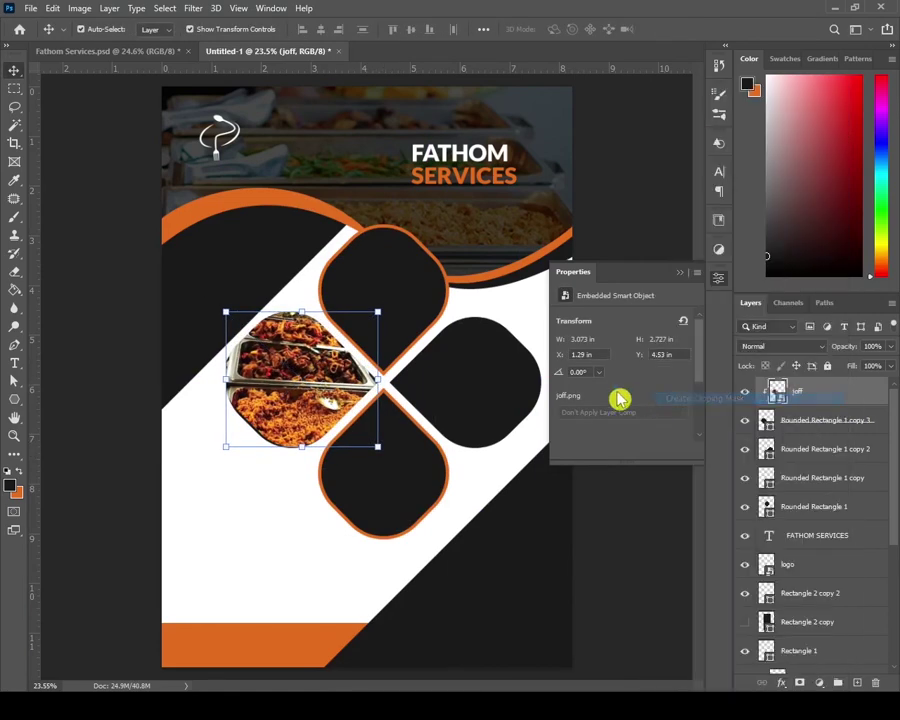
left_click(603, 664)
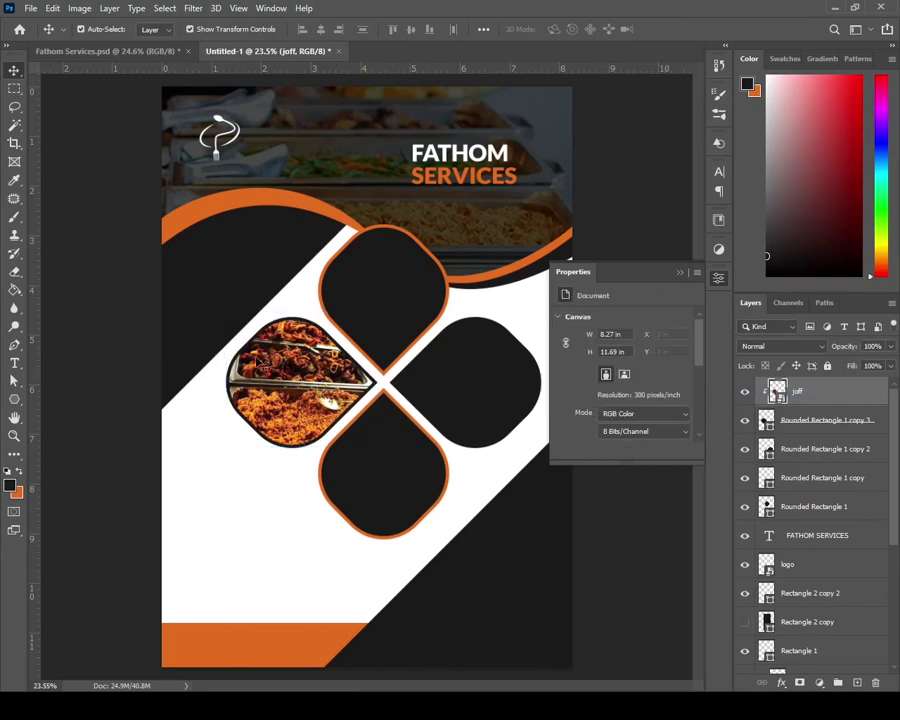
- Place the Layer 4 food photo over the right petal and clip it inside
left_click(470, 390)
key("alt+Tab")
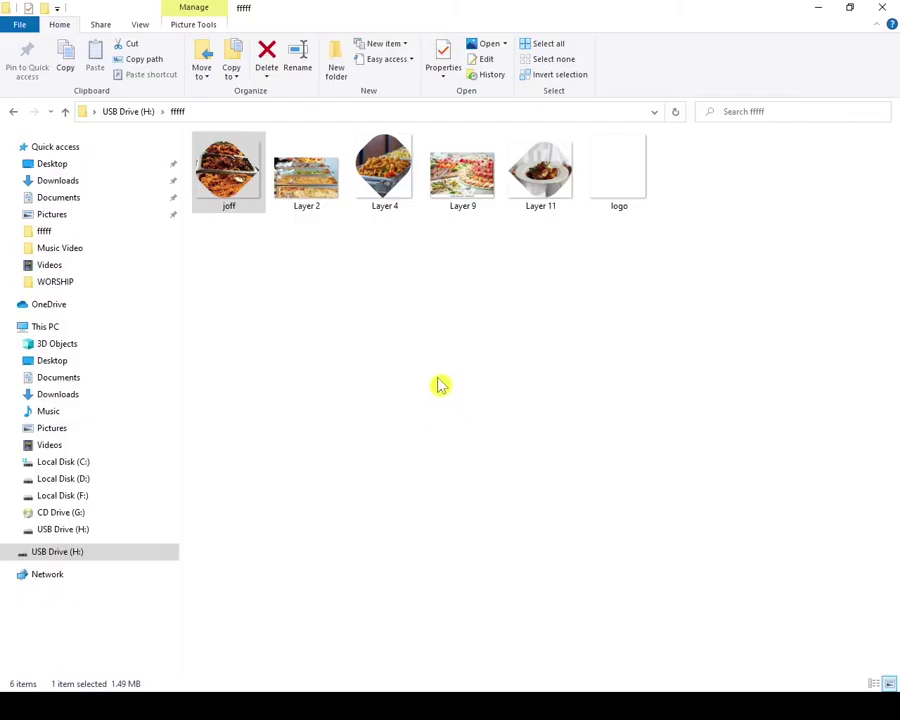
left_click_drag(398, 190, 536, 326)
key("alt+Tab")
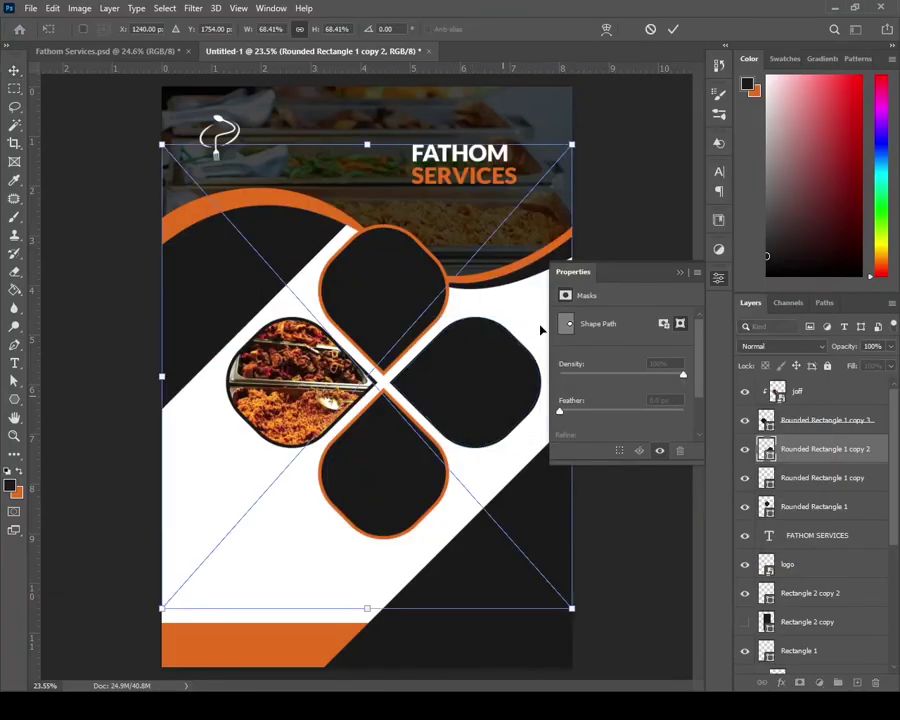
left_click_drag(576, 141, 477, 331)
key("Return")
right_click(740, 452)
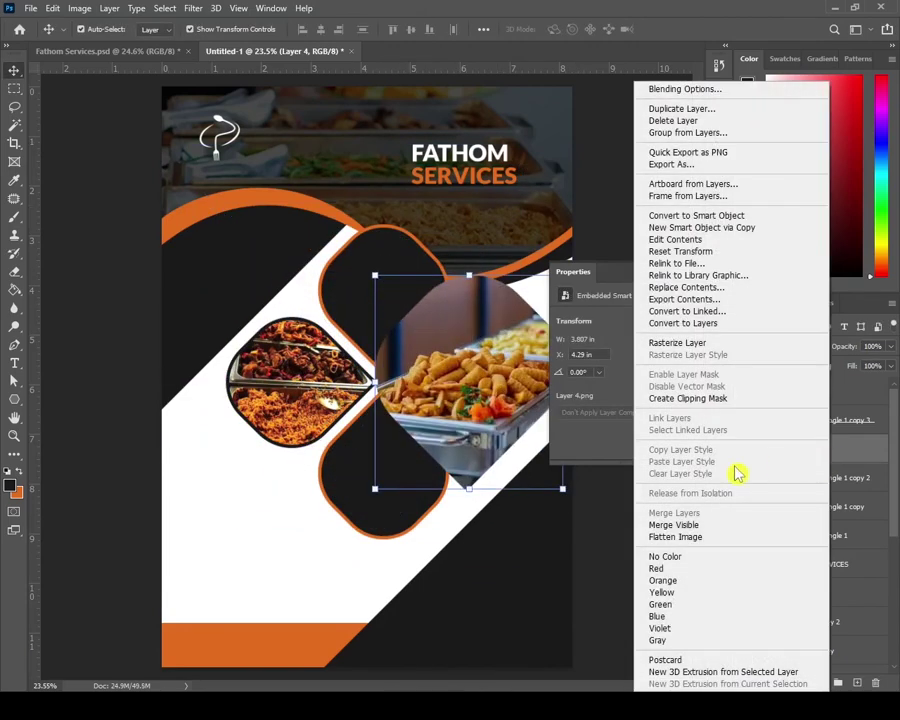
left_click(707, 398)
- Clip food photos into the top and bottom petals, with Layer 11 in the bottom
left_click(447, 351)
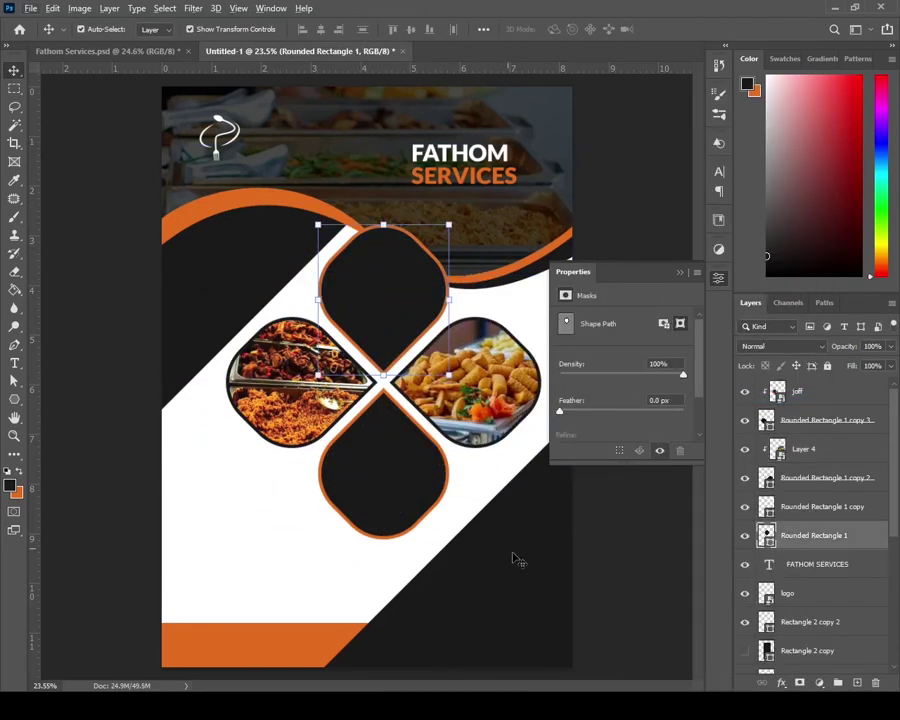
key("alt+Tab")
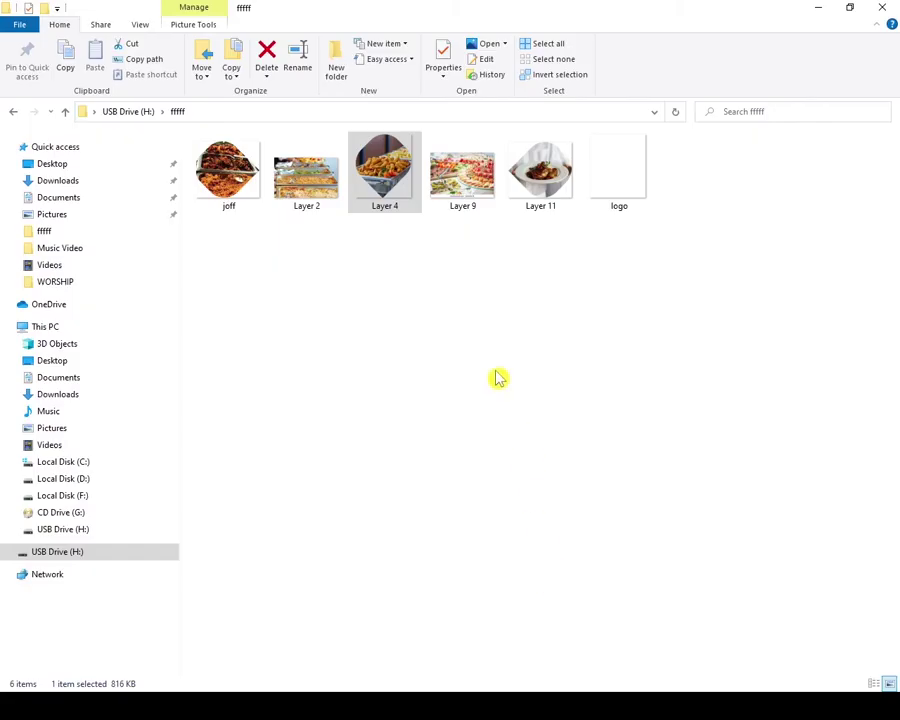
left_click_drag(336, 214, 366, 375)
key("Return")
right_click(760, 535)
left_click(707, 398)
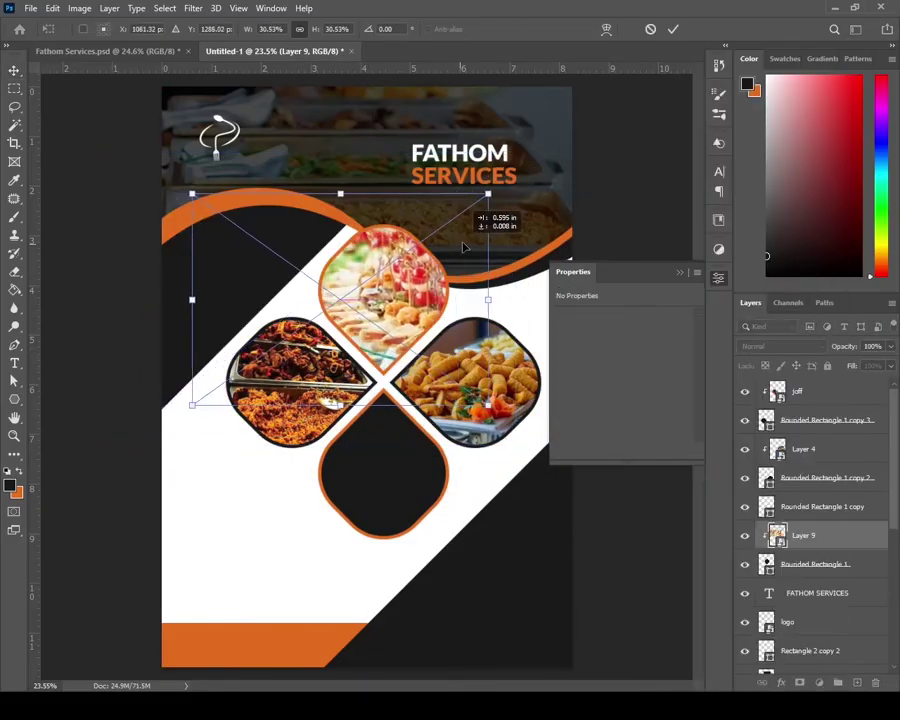
key("Return")
left_click(827, 513)
key("ctrl+alt+g")
left_click(615, 525)
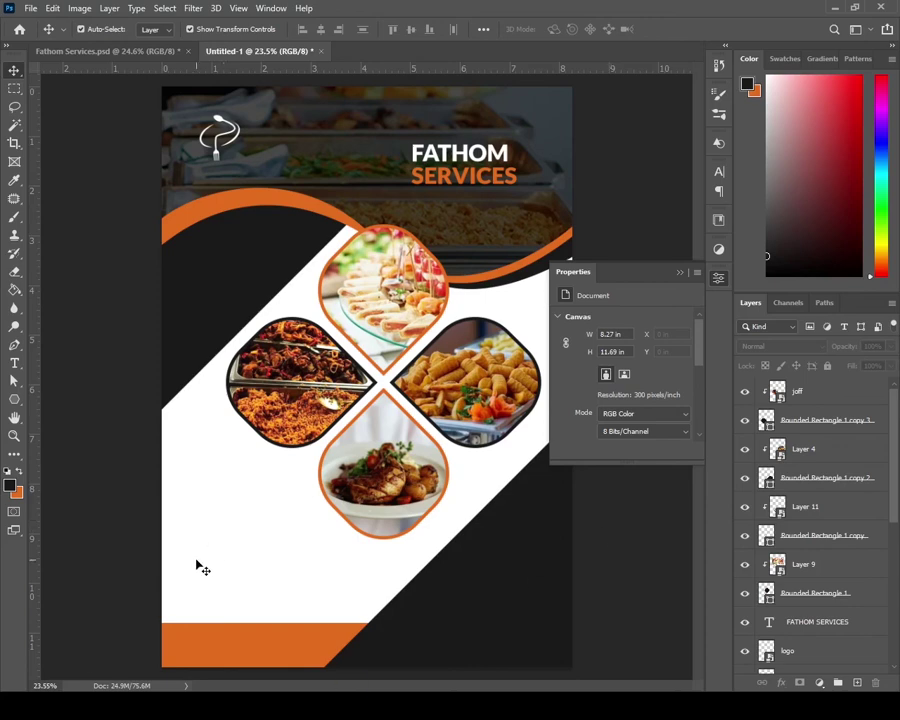
- Select the WHY CHOOSE US lines in the notes, then return to the flyer
key("alt+Tab")
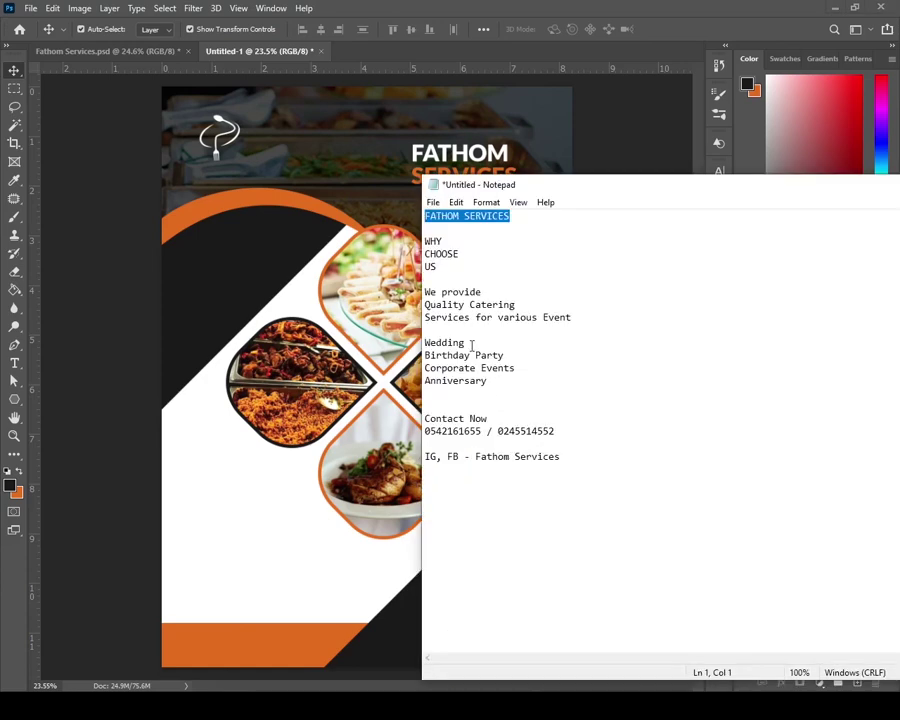
left_click_drag(430, 266, 418, 238)
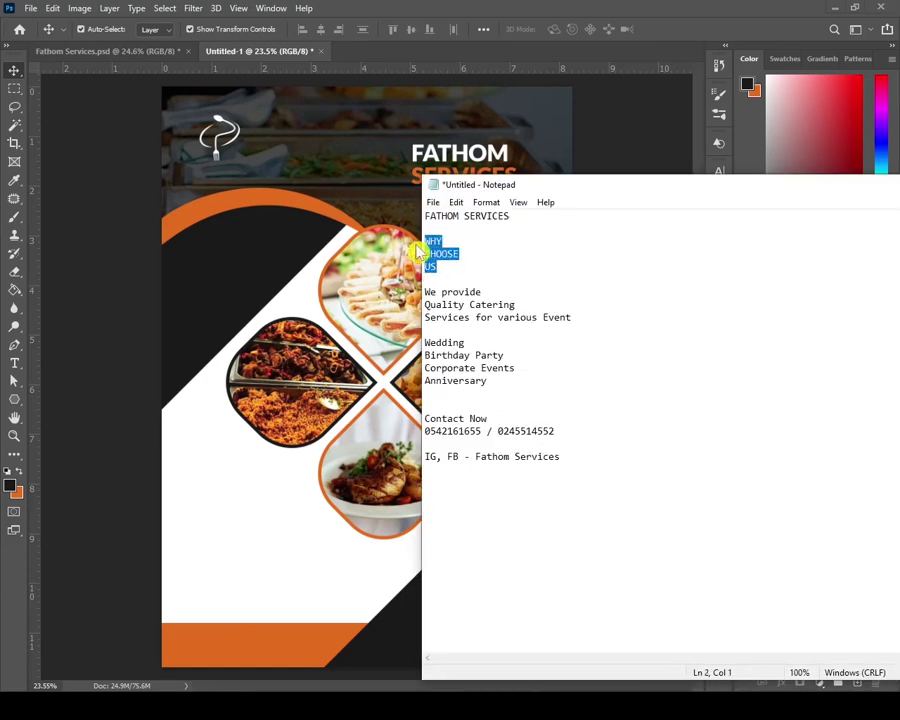
left_click(14, 370)
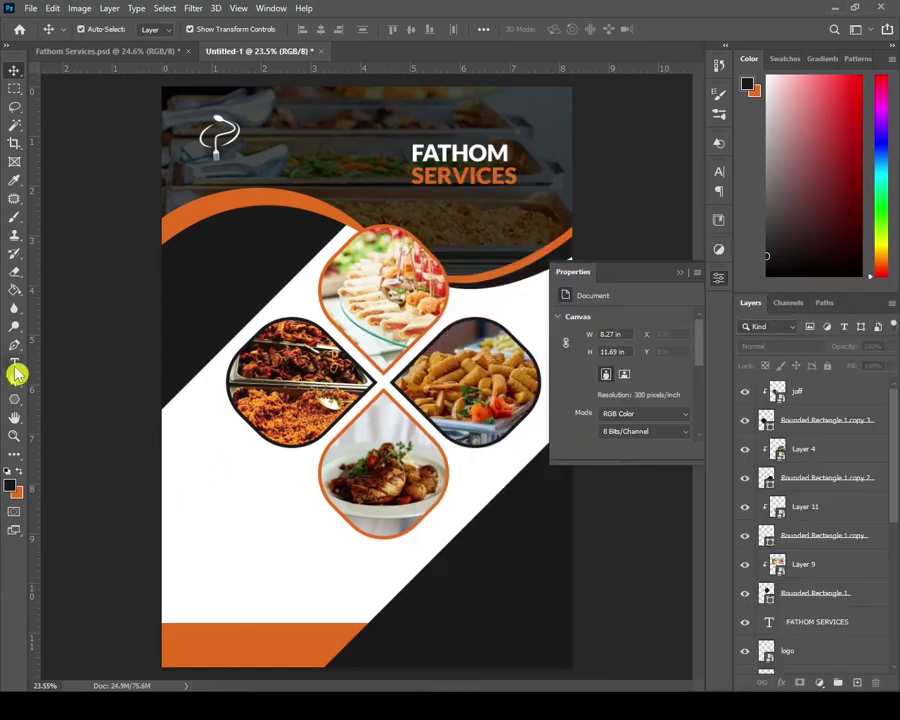
left_click(213, 483)
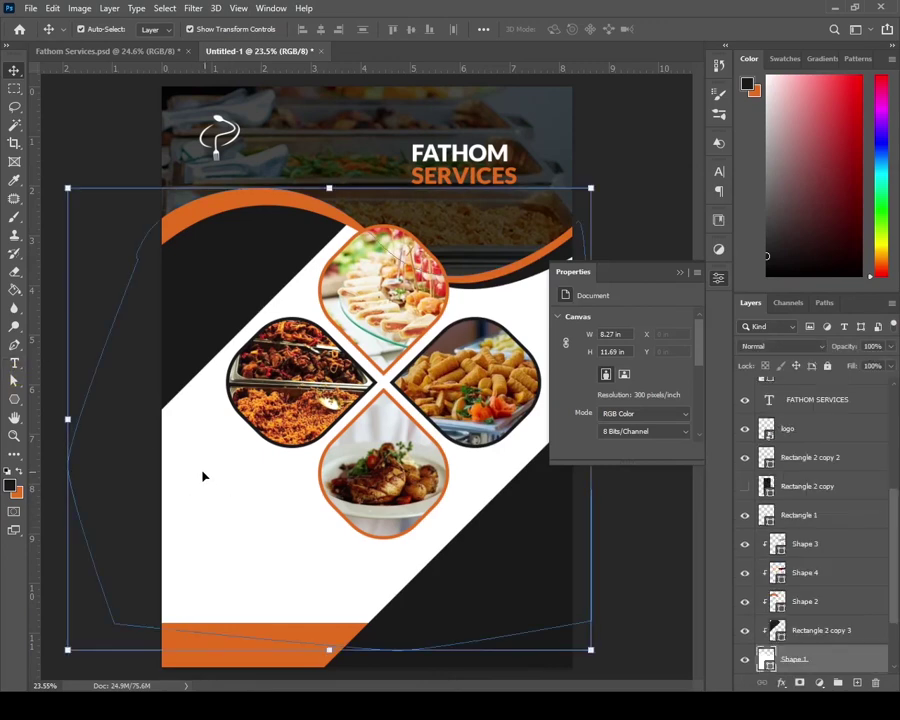
left_click(654, 560)
- Add a 'WHY CHOOSE US?' text box below the left food photo
left_click(15, 364)
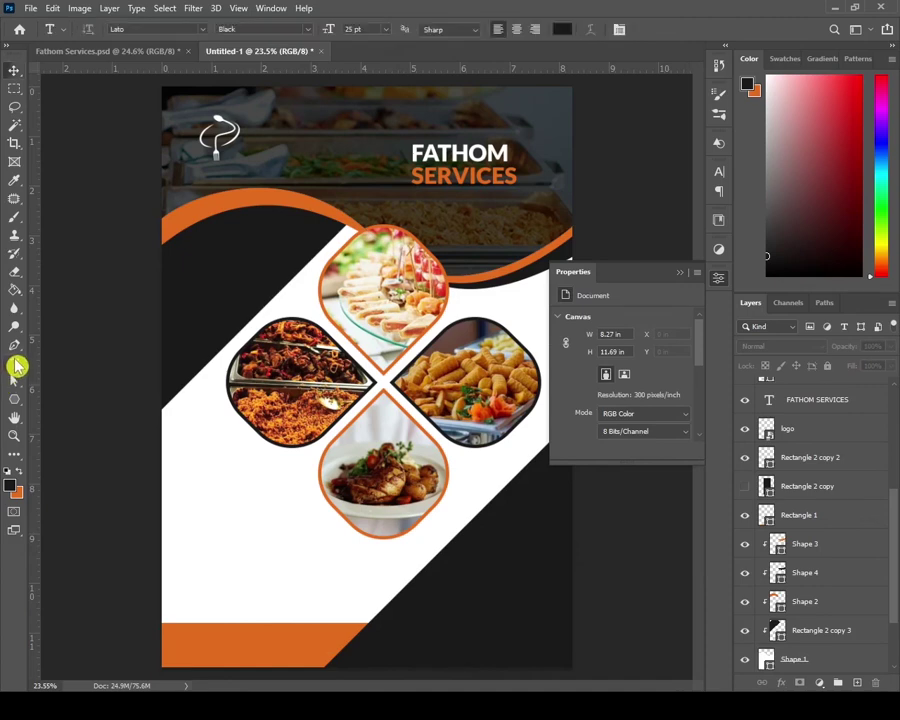
left_click_drag(197, 474, 277, 514)
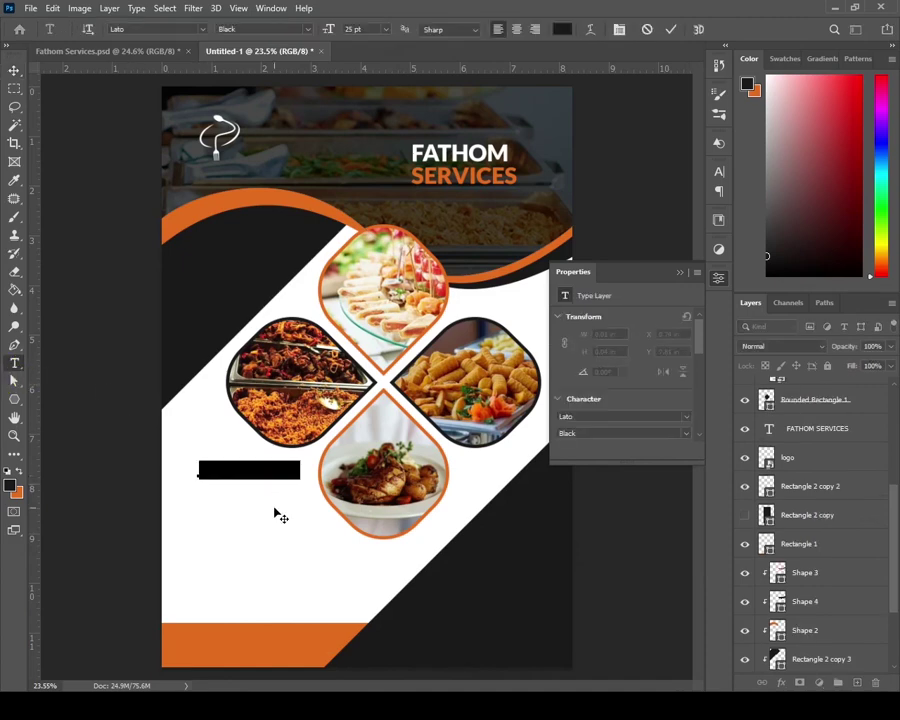
type("WHY CHOOSE US")
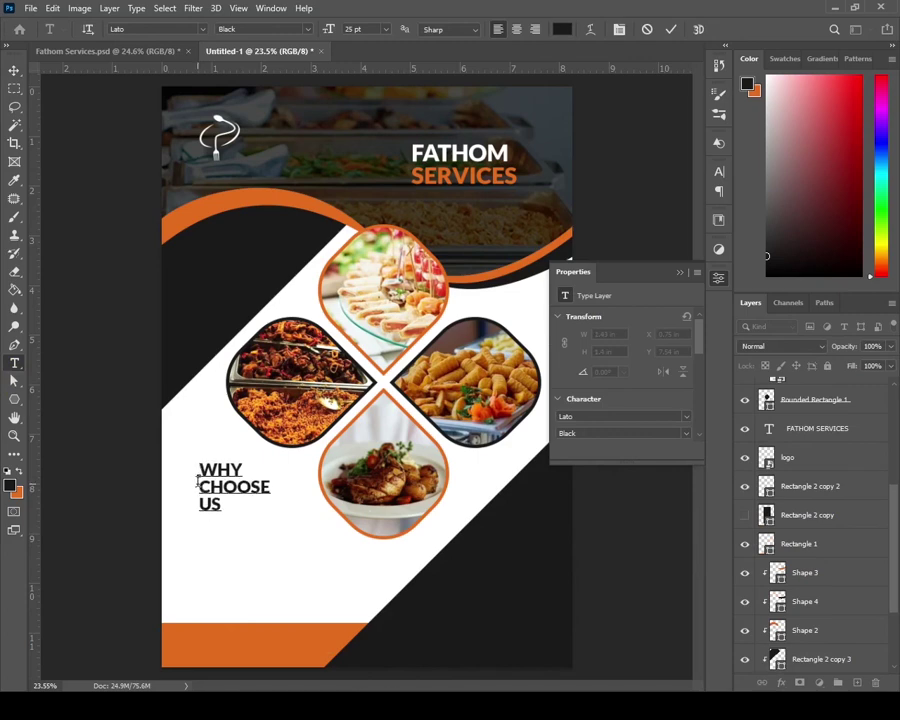
key("Delete")
type("?")
key("ctrl+shift+Left")
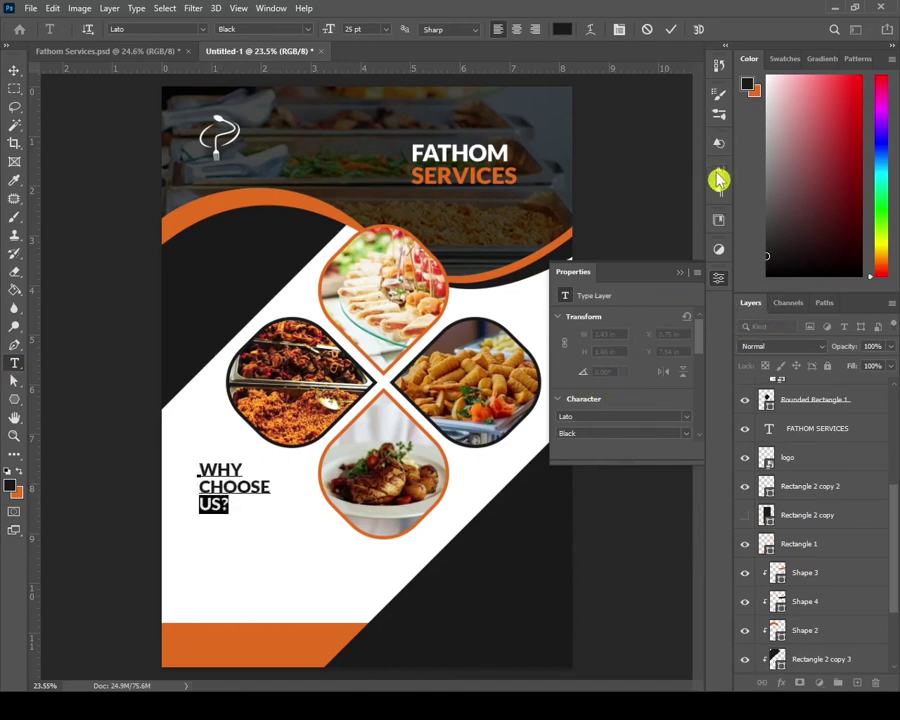
- Colour 'US?' with the orange sampled from the curved band
left_click(718, 180)
left_click(677, 250)
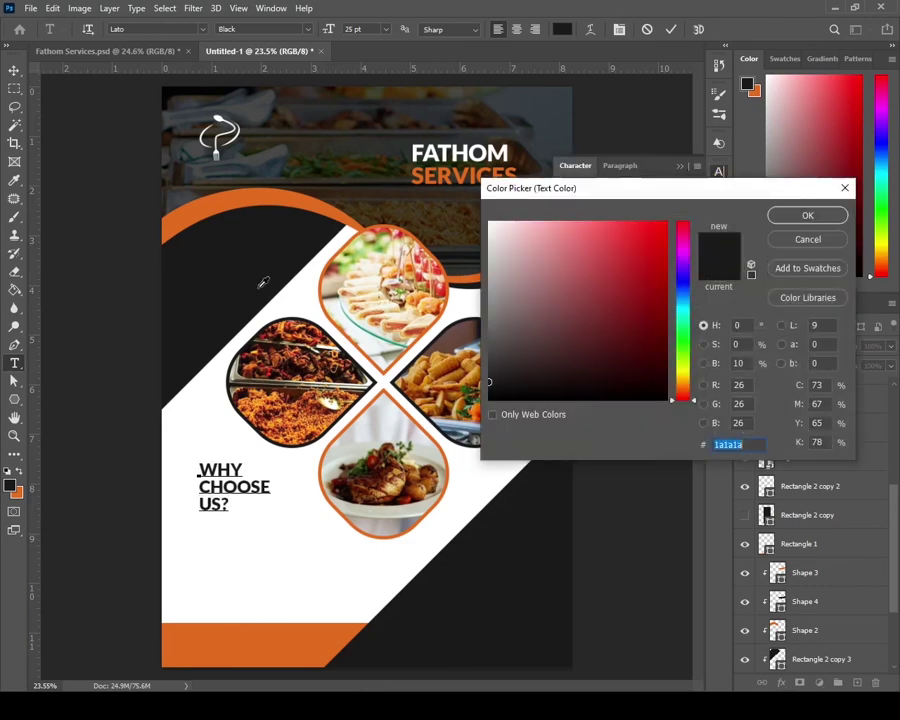
left_click(236, 203)
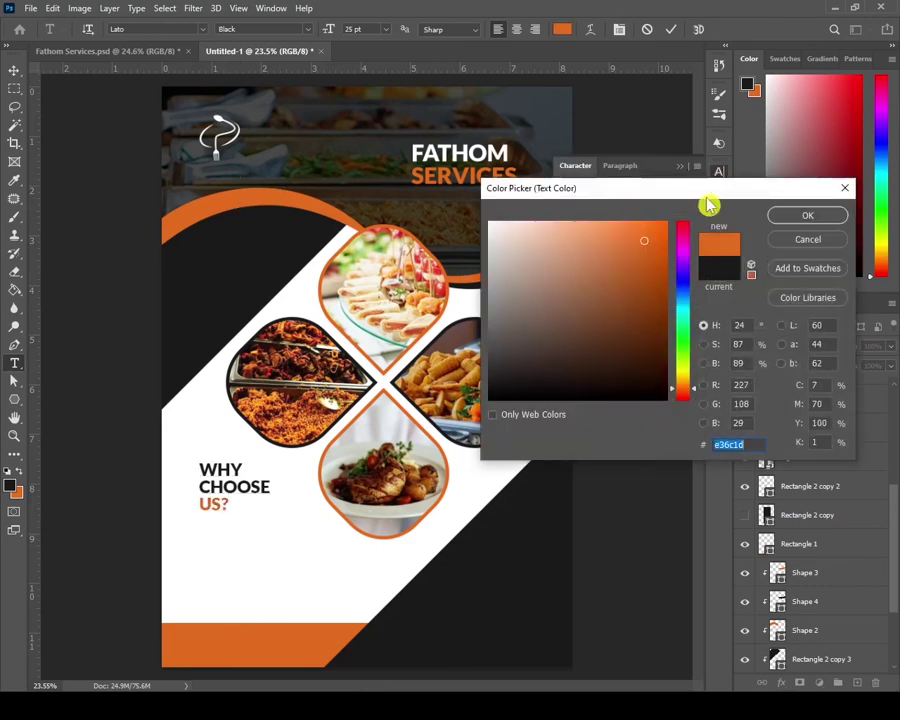
left_click(814, 213)
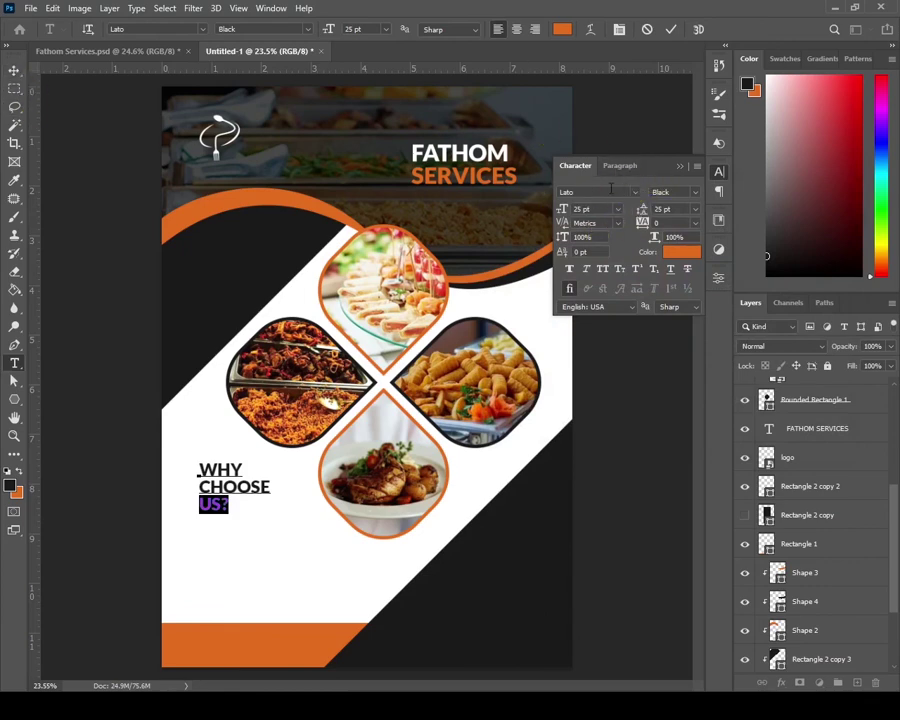
left_click(270, 9)
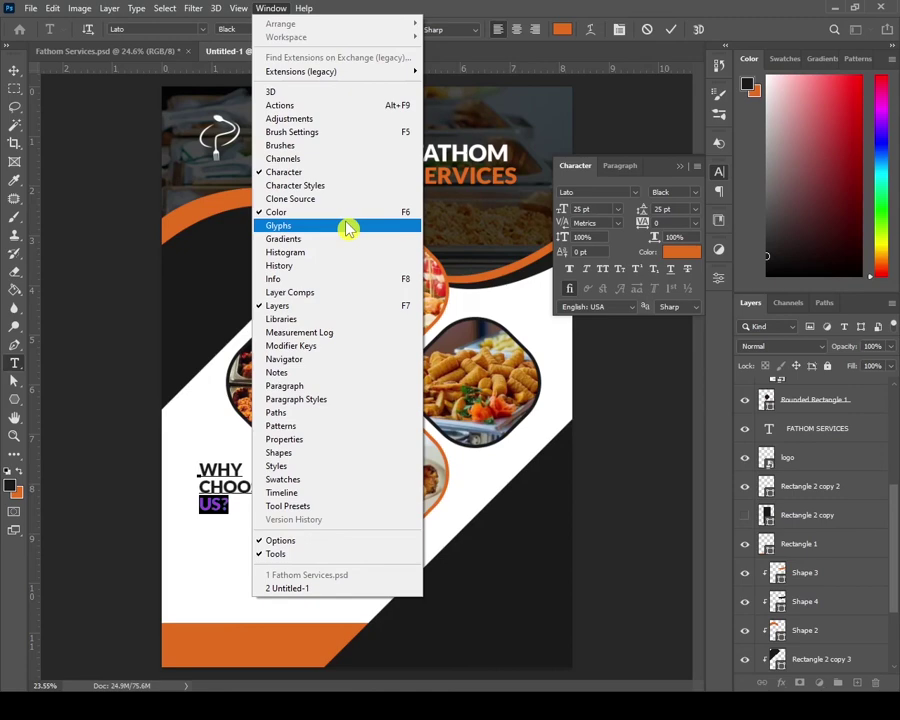
left_click(12, 80)
- Enlarge the WHY CHOOSE US? heading and shift it slightly up-left
left_click(13, 72)
left_click(112, 215)
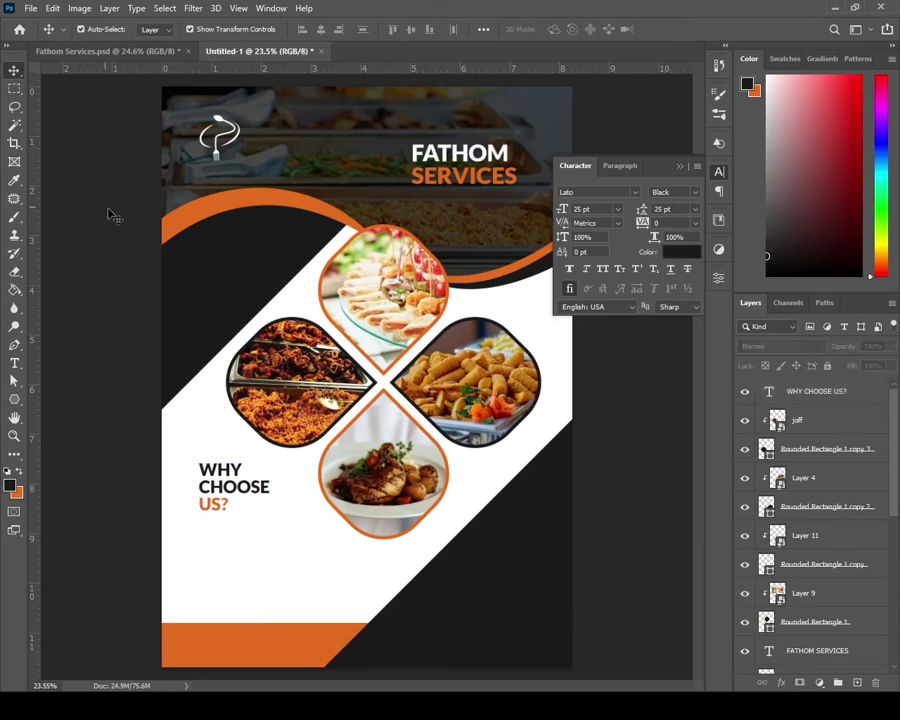
left_click(240, 500)
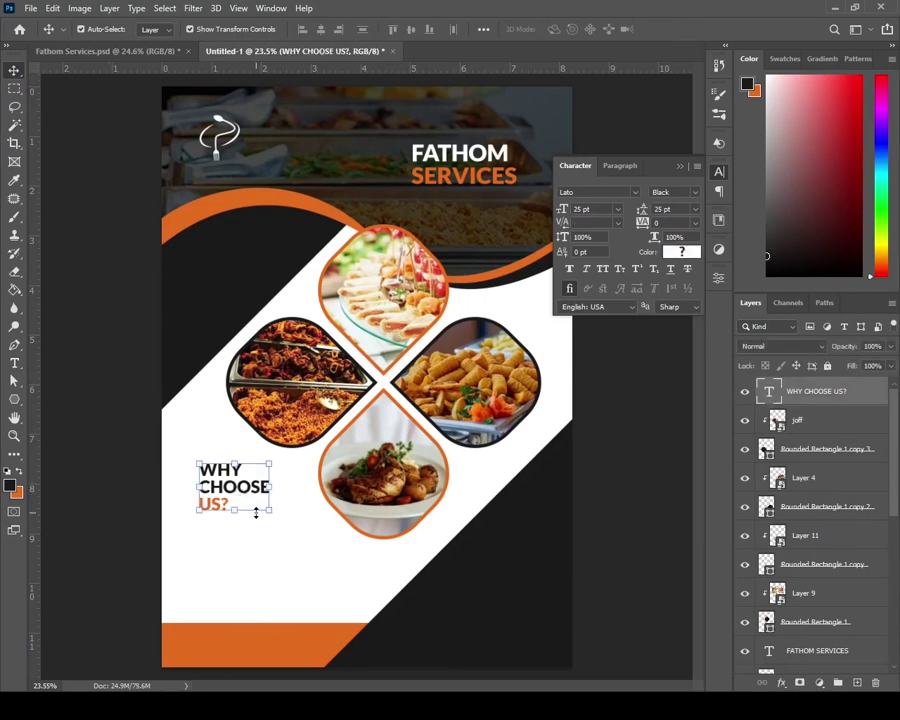
left_click_drag(275, 511, 281, 527)
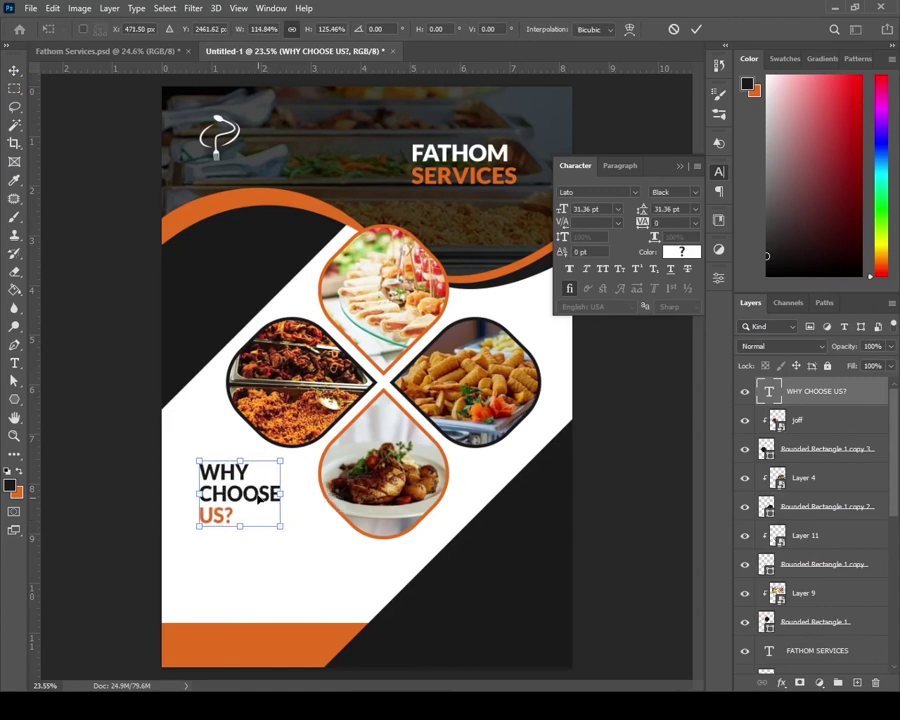
key("Return")
left_click_drag(241, 496, 228, 490)
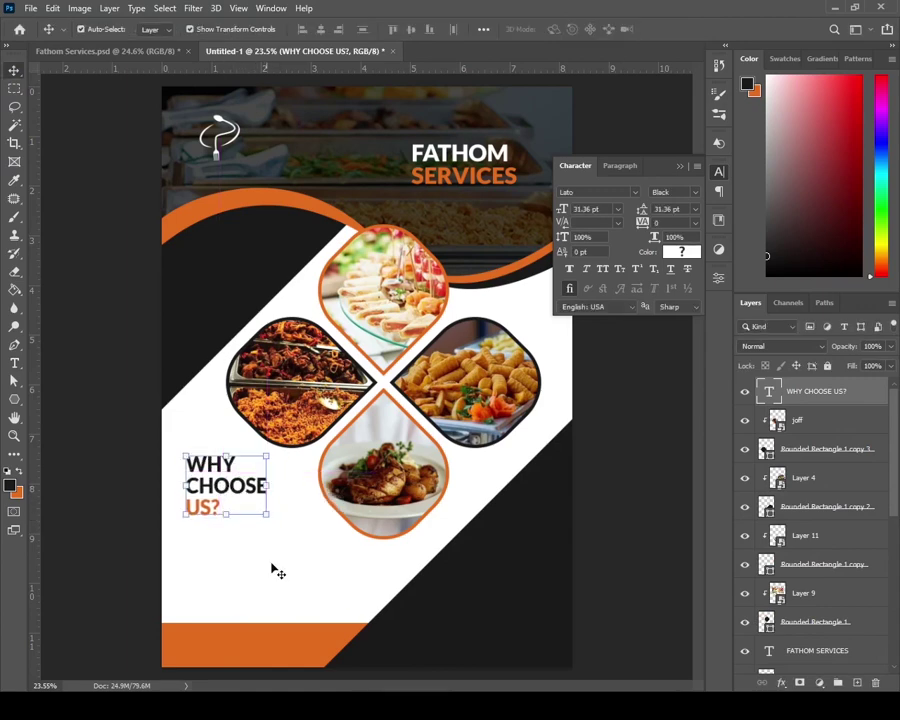
- Copy the next body text from the notes for the flyer
key("alt+Tab")
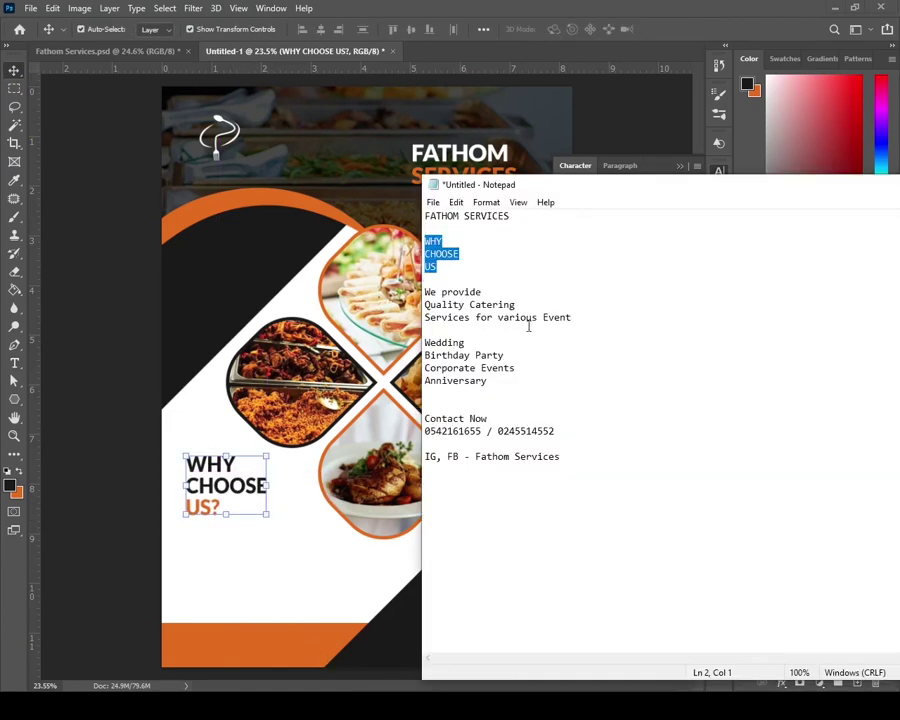
left_click_drag(578, 318, 494, 317)
key("alt+Tab")
key("t")
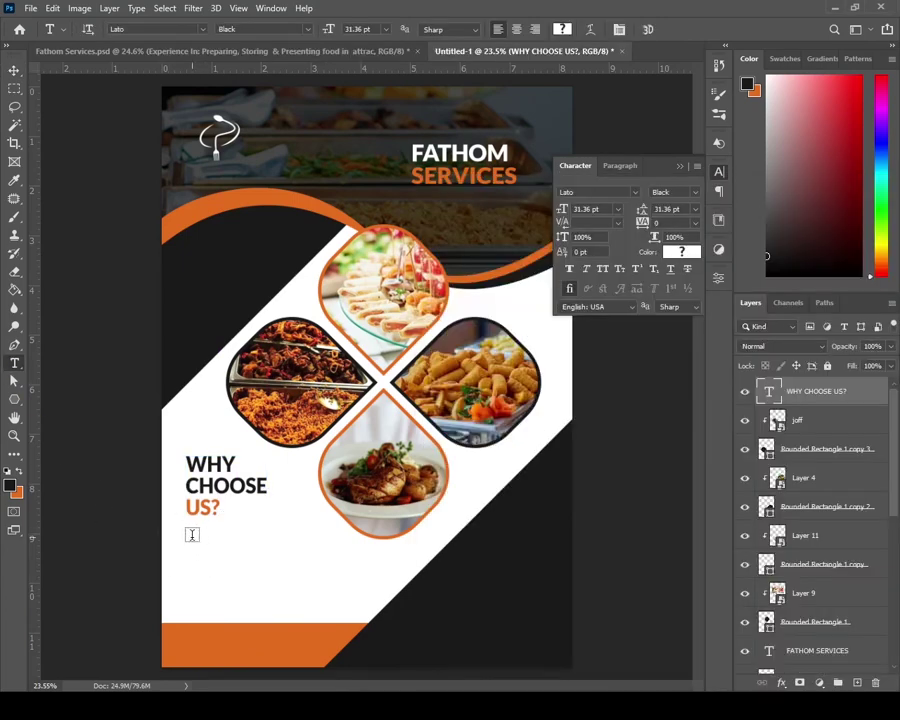
- Paste the Experience In text below the heading in Lato Medium, 16 pt, 17 pt leading
left_click(192, 535)
type("Experience In: Preparing, Storing & Presenting food in attractive manner")
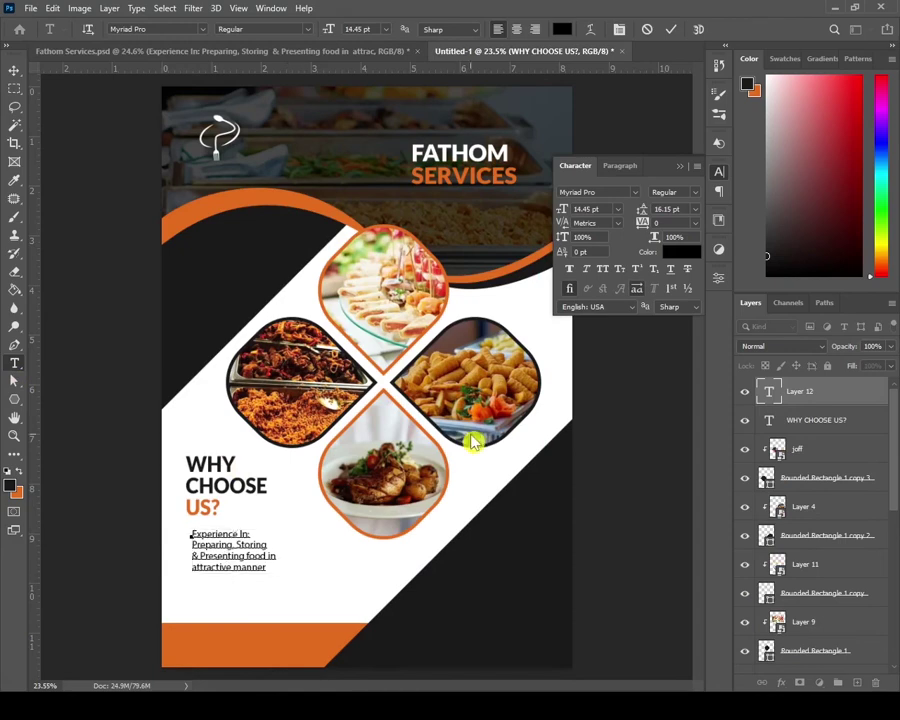
key("ctrl+a")
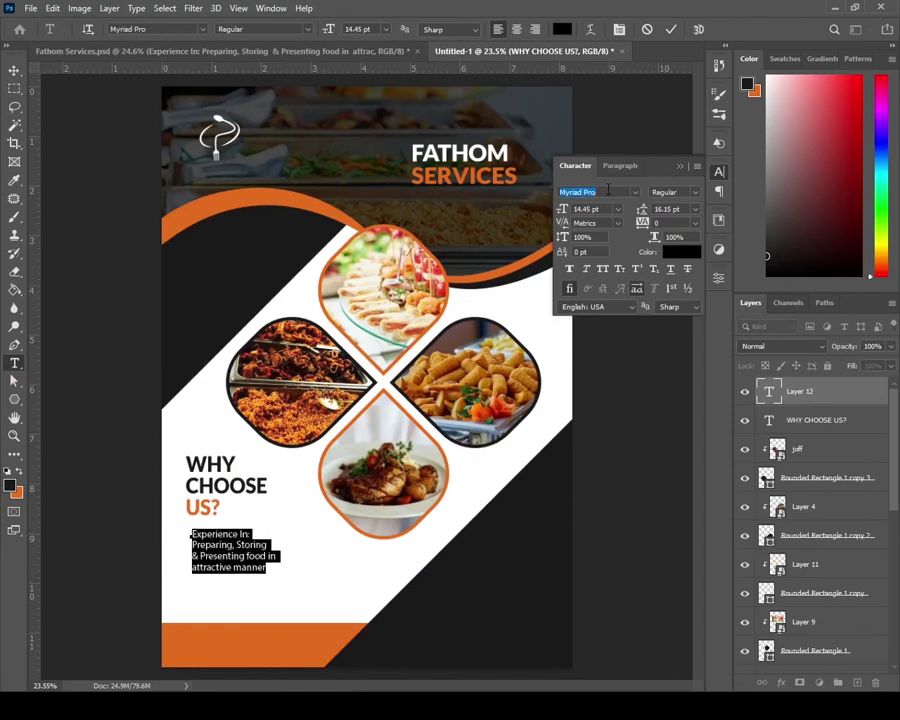
type("lato")
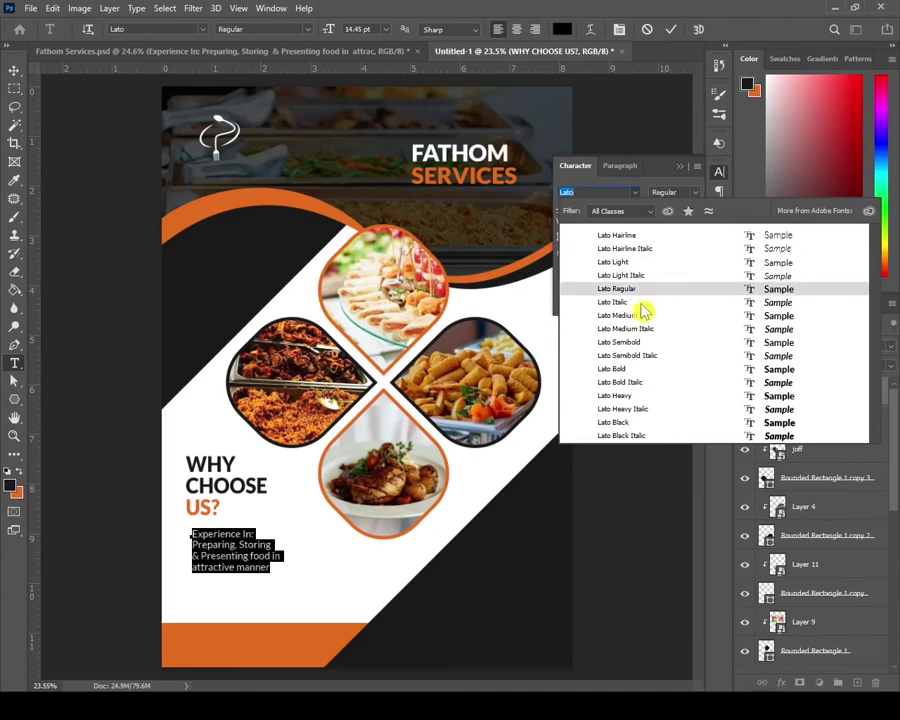
left_click(640, 316)
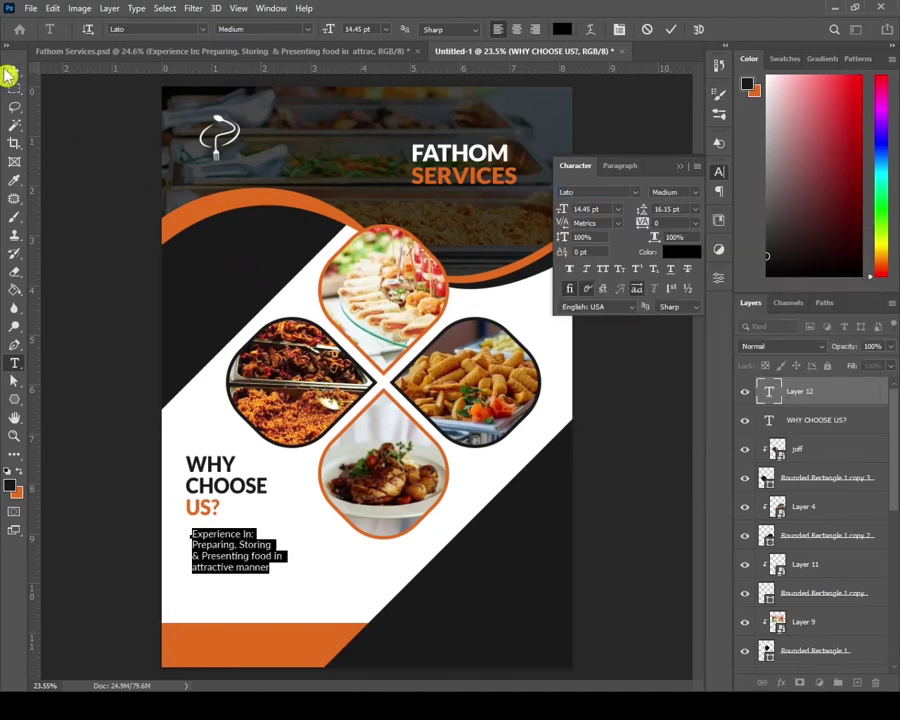
key("Tab")
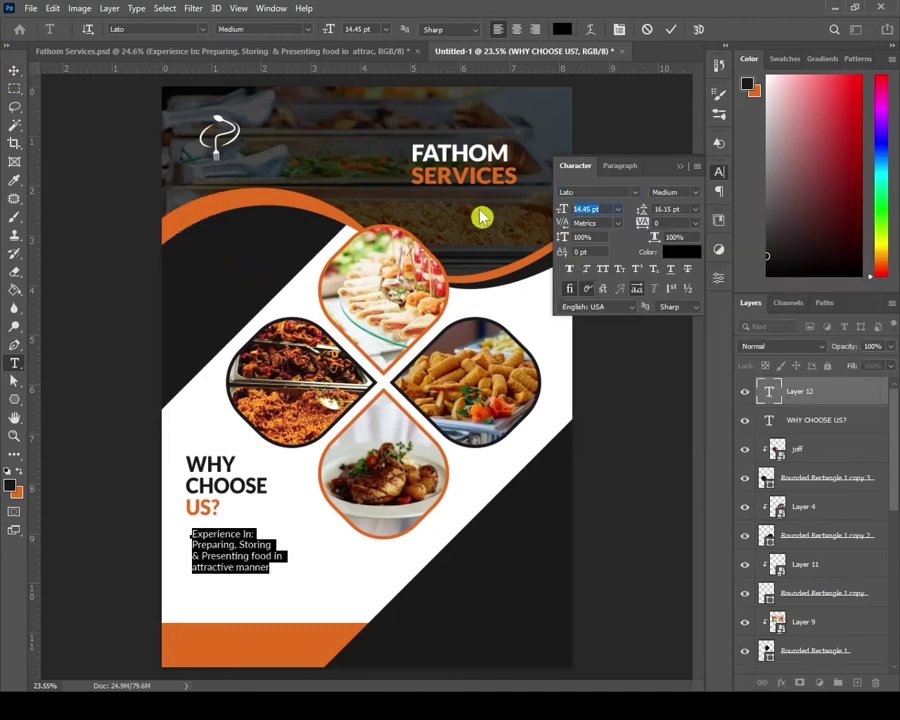
type("16")
key("Return")
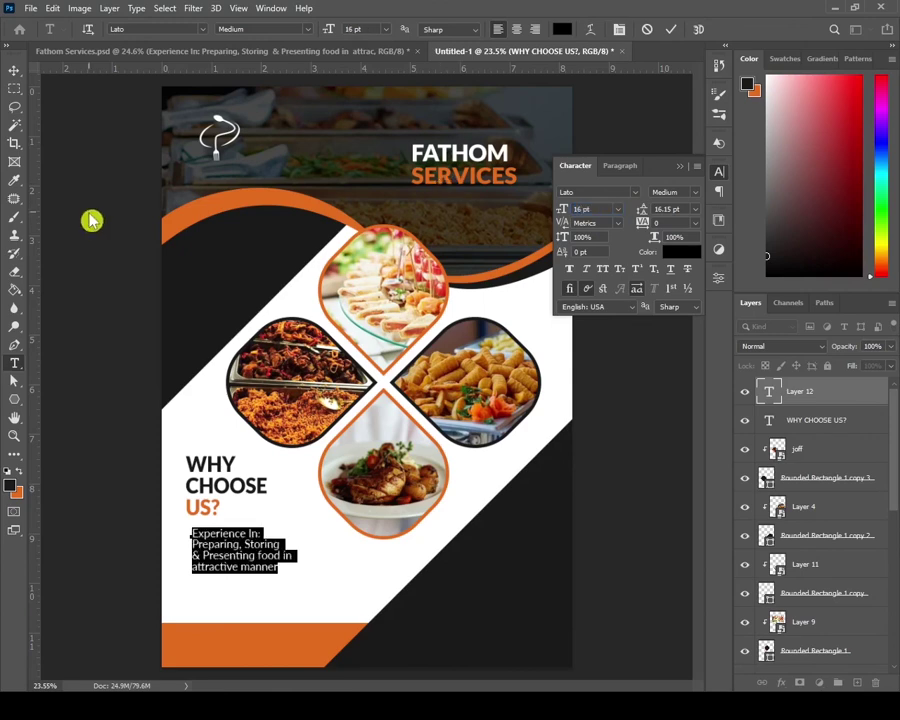
left_click(680, 209)
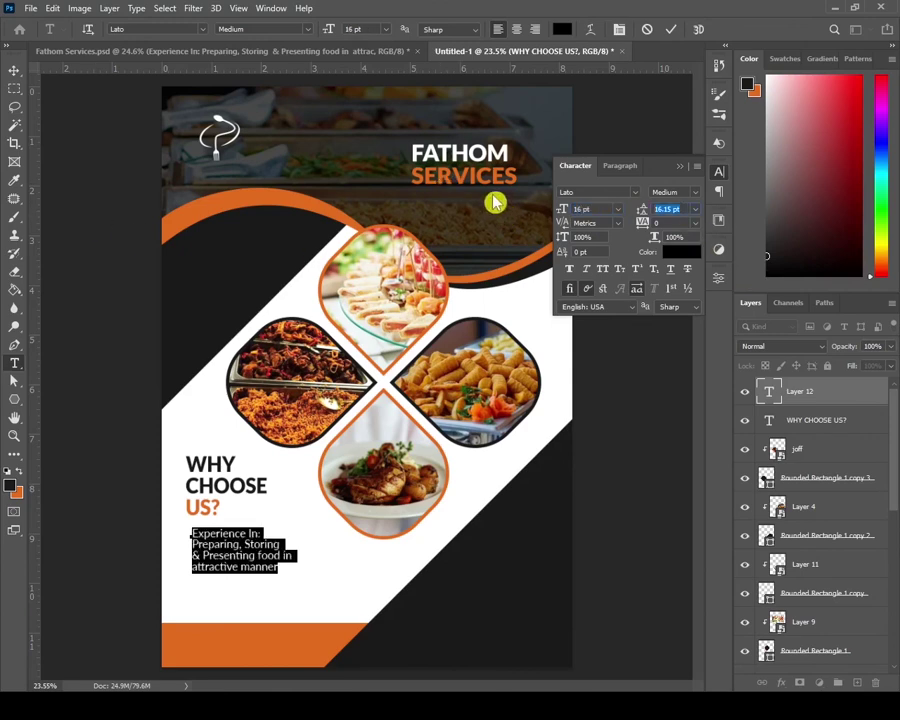
type("17")
key("Return")
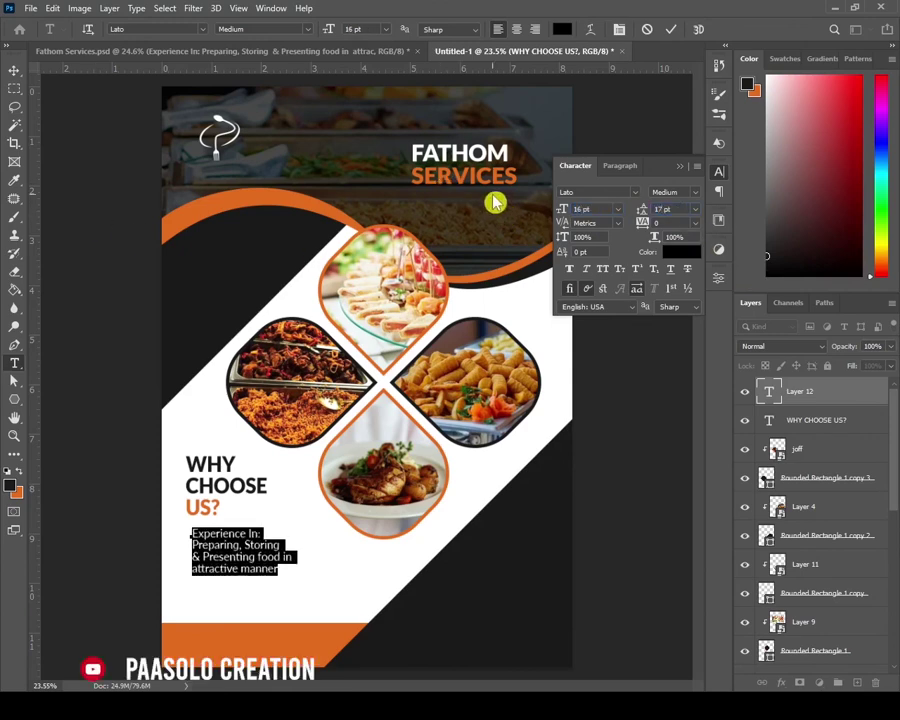
- Move the heading and body text lower and nudge the dark diagonal shape up-left
left_click(14, 70)
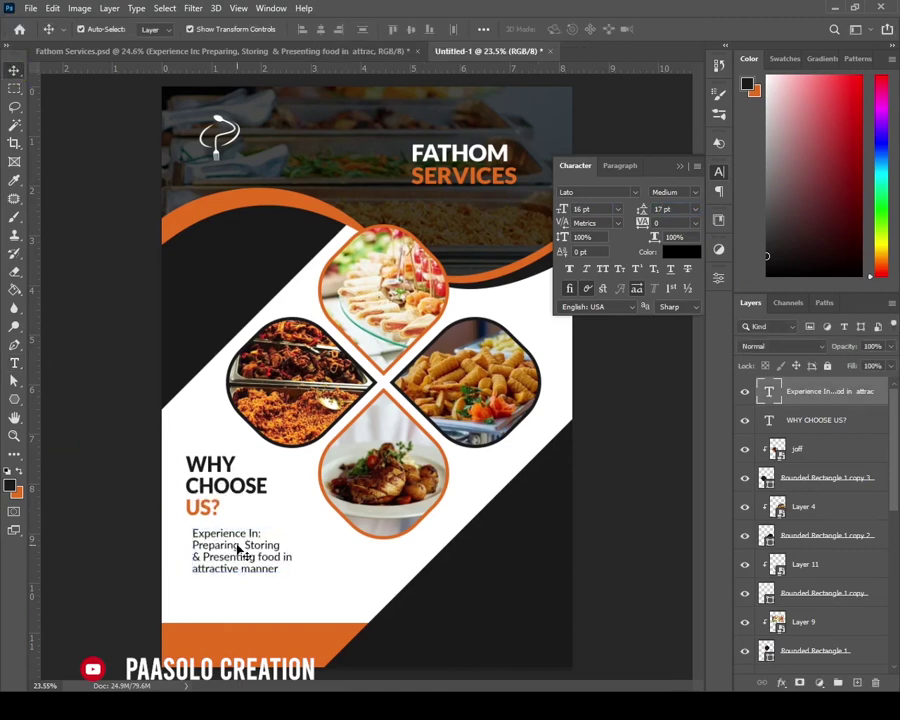
left_click(248, 484, "shift")
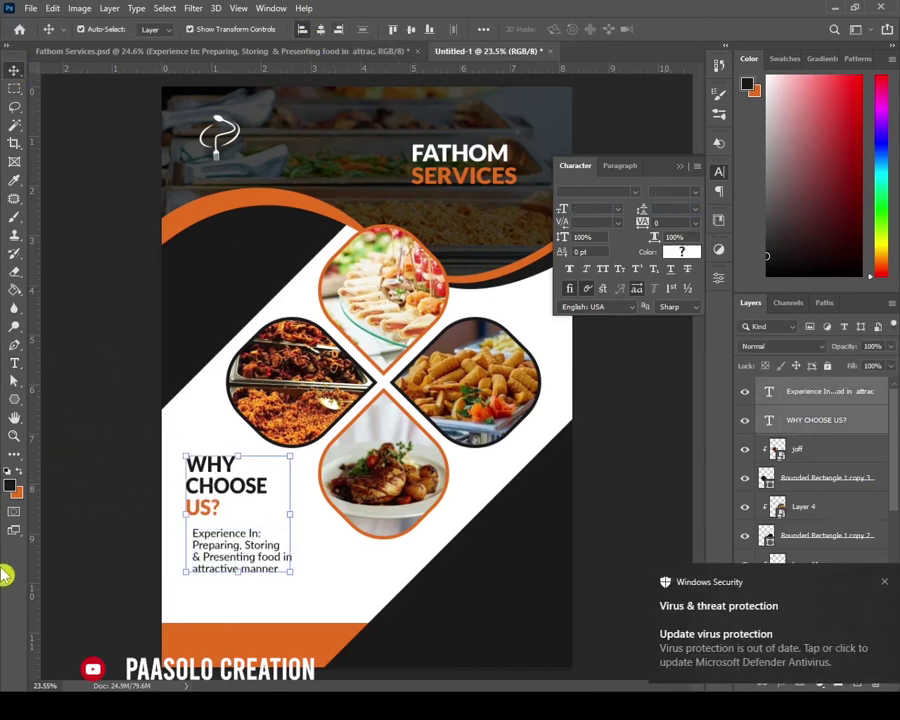
left_click_drag(226, 555, 232, 578)
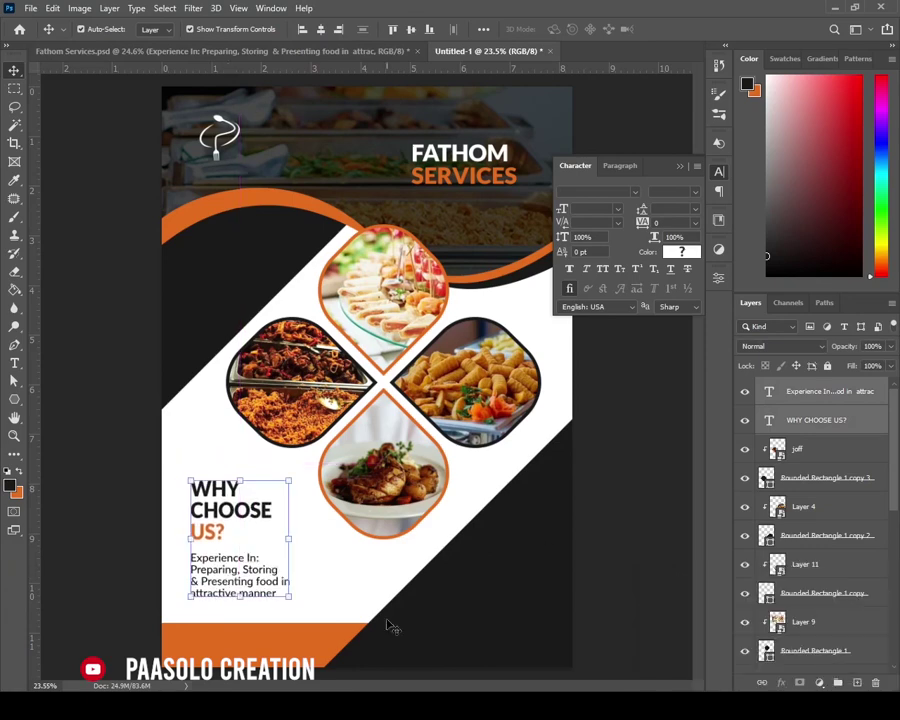
key("alt+Tab")
key("alt+Tab")
left_click_drag(543, 565, 524, 524)
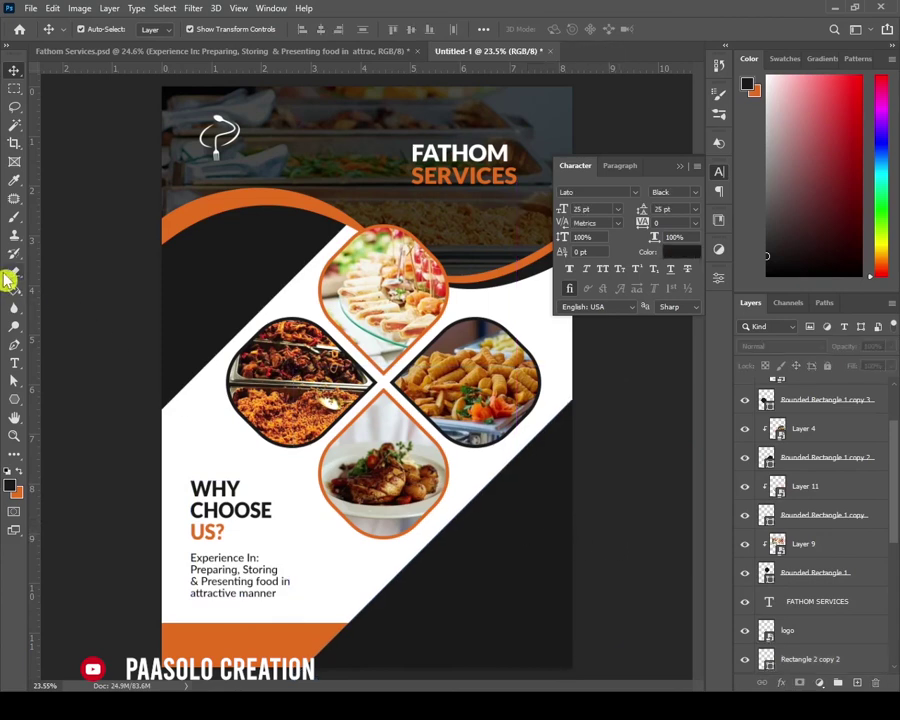
- Create a white, Regular-weight text box on the dark lower-right area
left_click(14, 363)
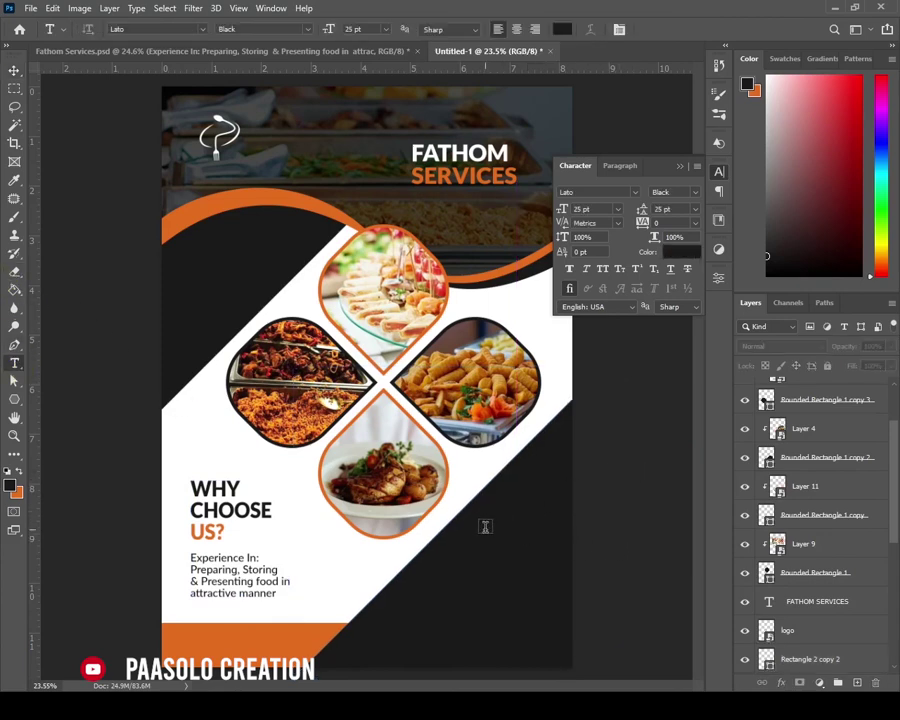
left_click_drag(485, 515, 688, 583)
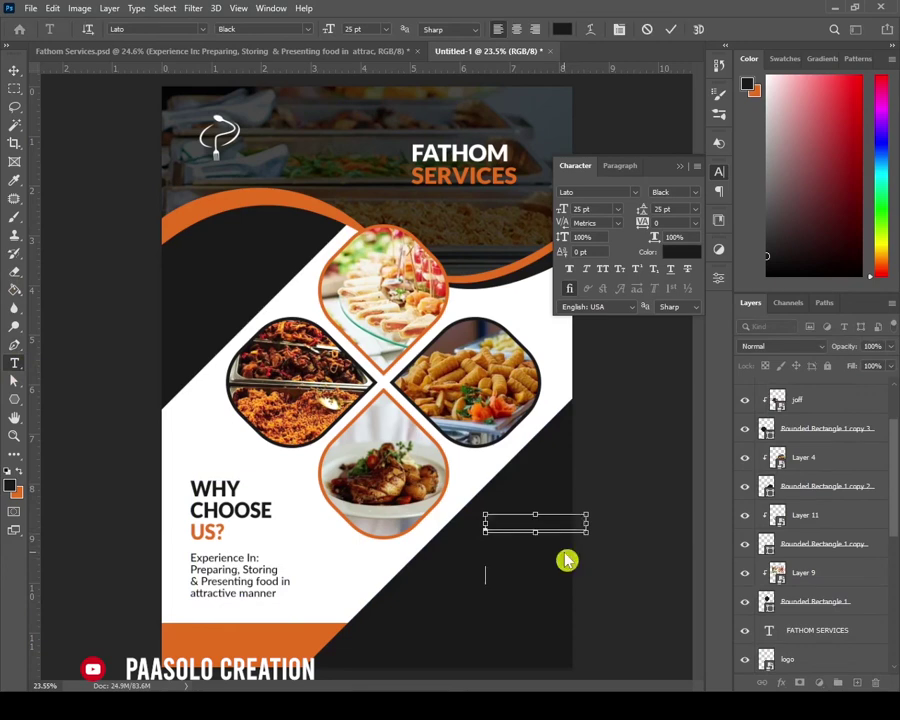
key("ctrl+a")
left_click(684, 253)
left_click(230, 427)
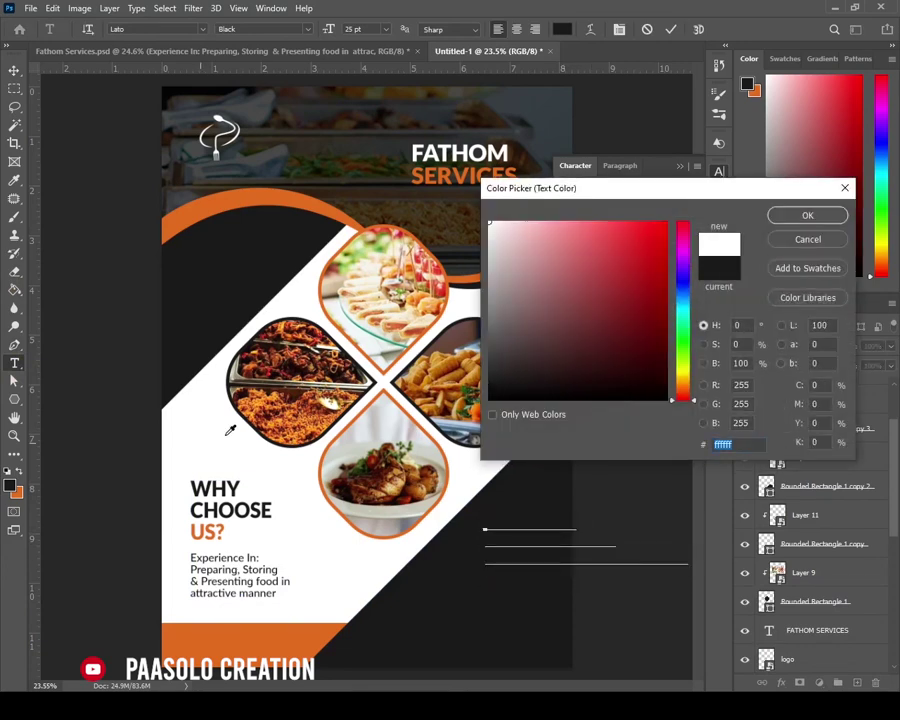
left_click(807, 218)
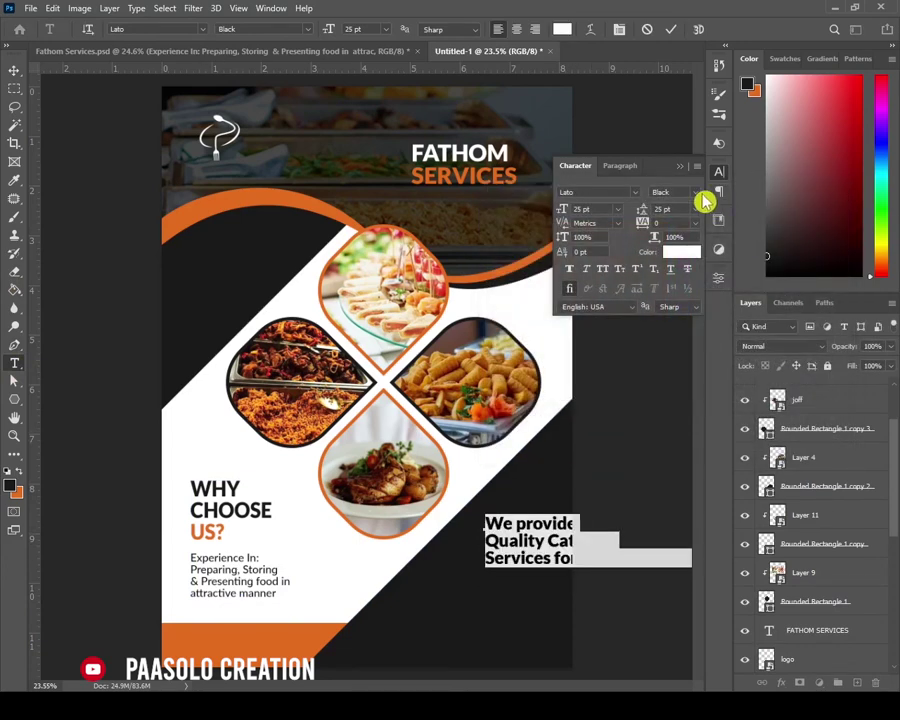
left_click(700, 199)
left_click(698, 280)
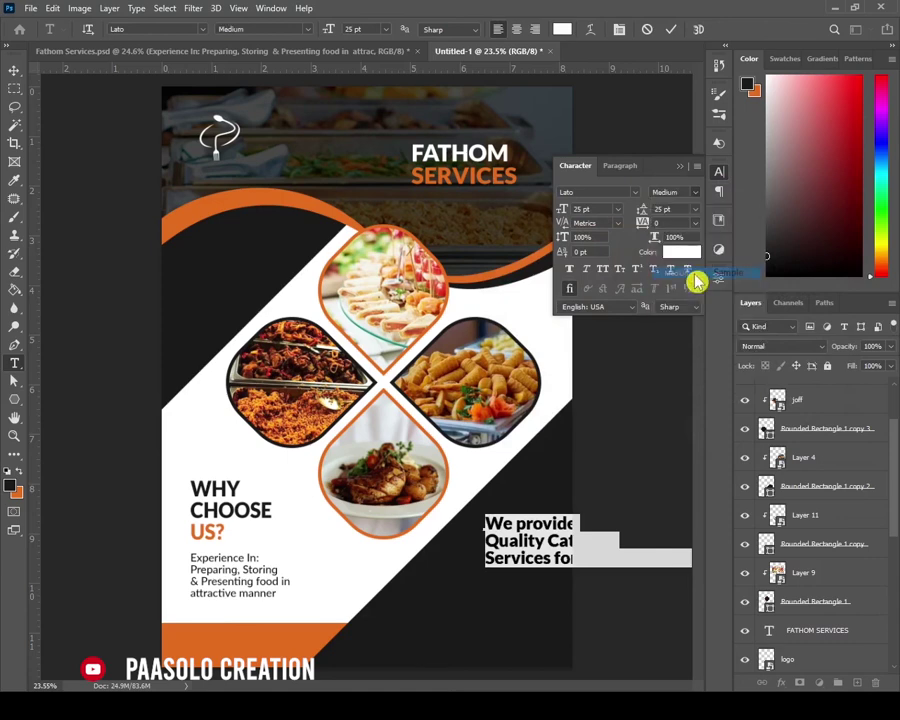
left_click(697, 192)
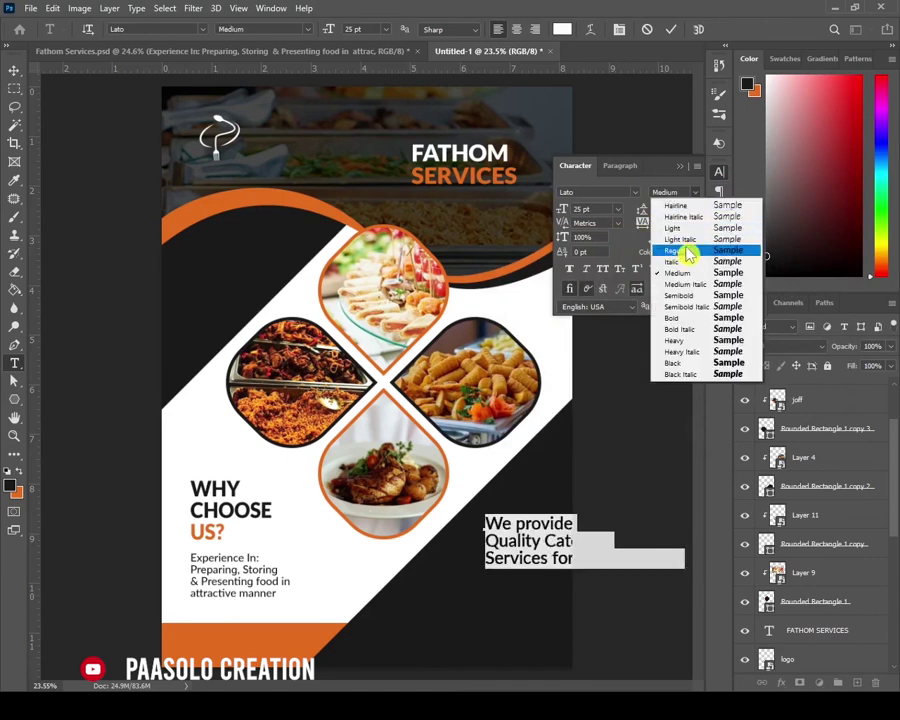
left_click(686, 251)
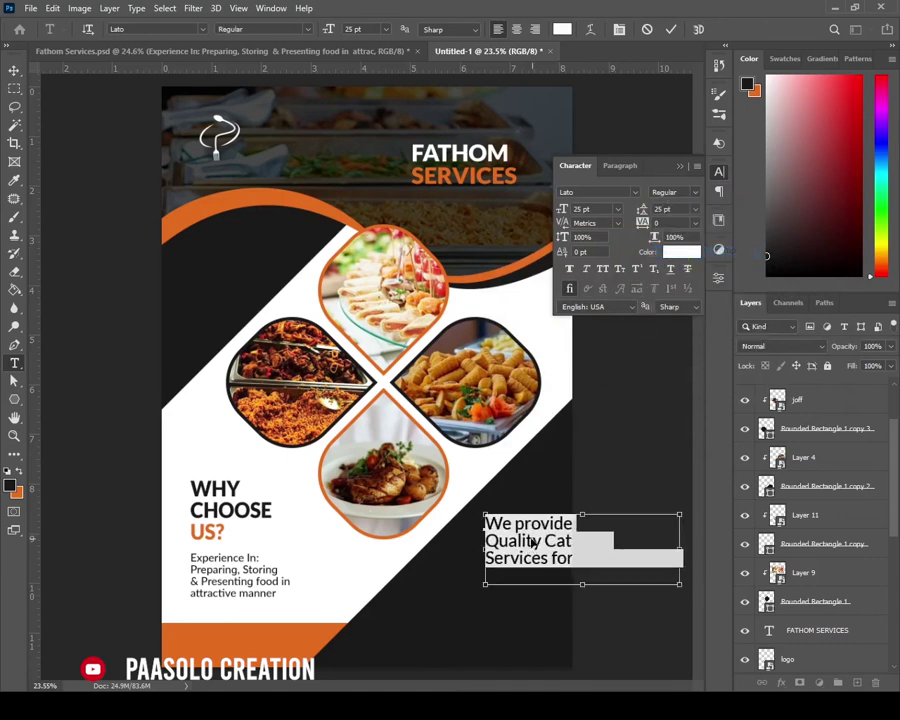
- Break the tagline before Event, right-align it, and move it toward the right edge
left_click_drag(527, 548, 496, 552)
left_click(567, 560)
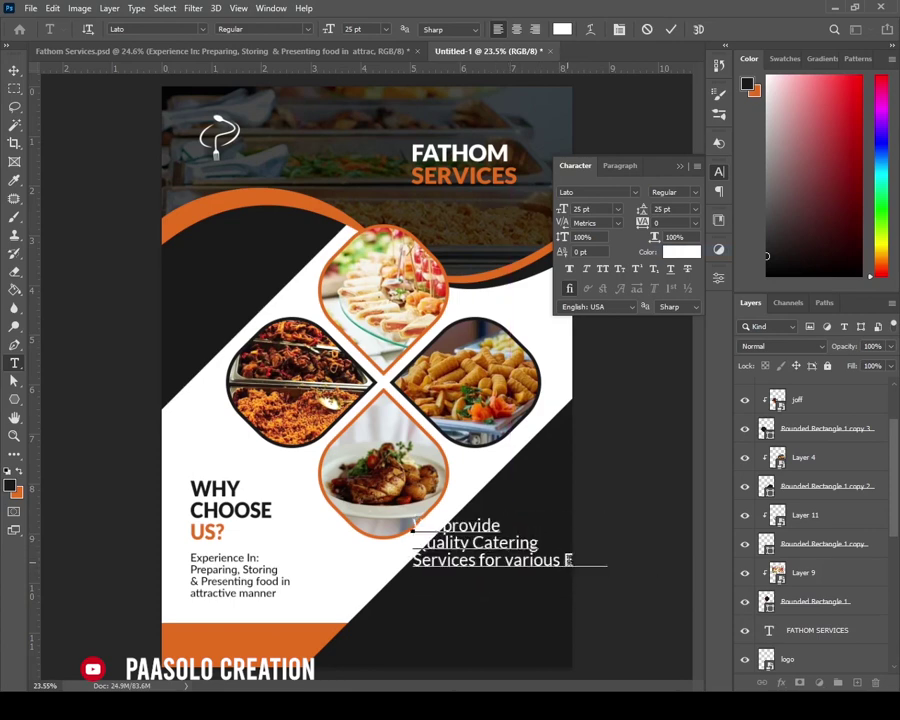
key("Return")
key("ctrl+a")
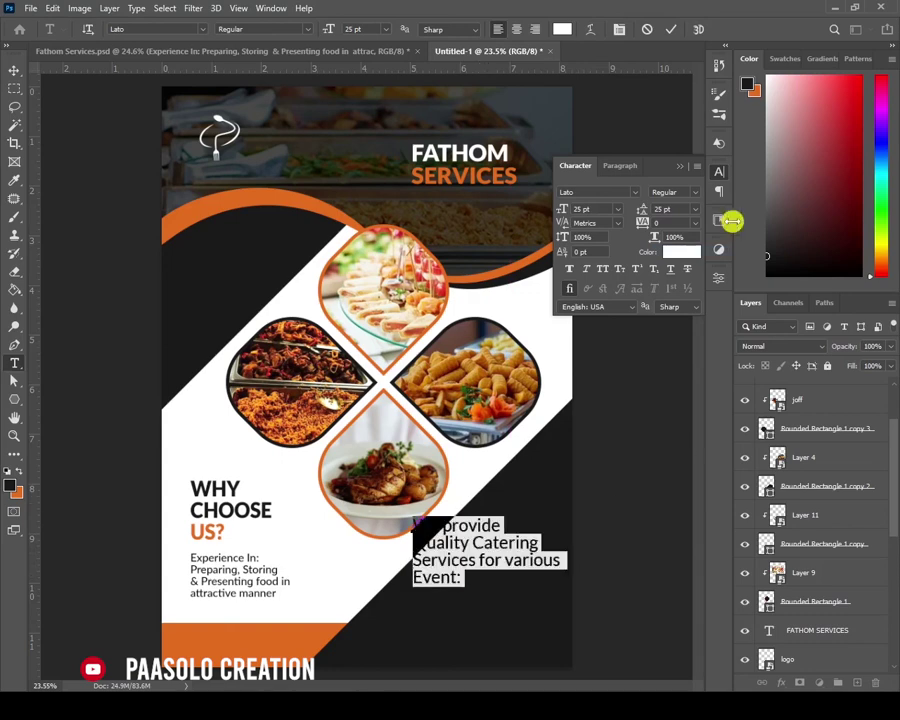
left_click(621, 166)
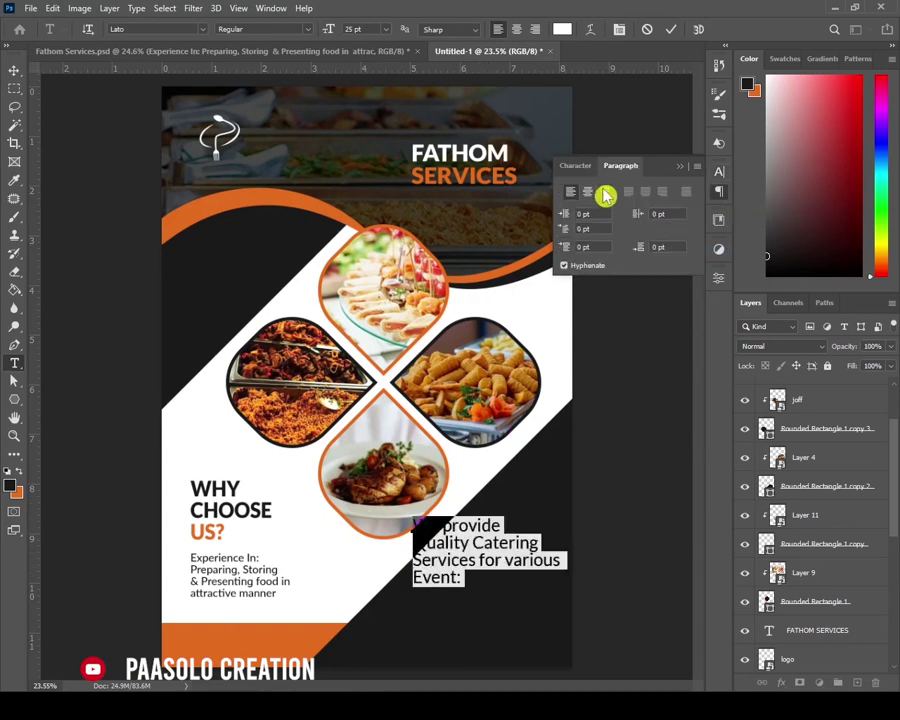
left_click(603, 193)
left_click(670, 32)
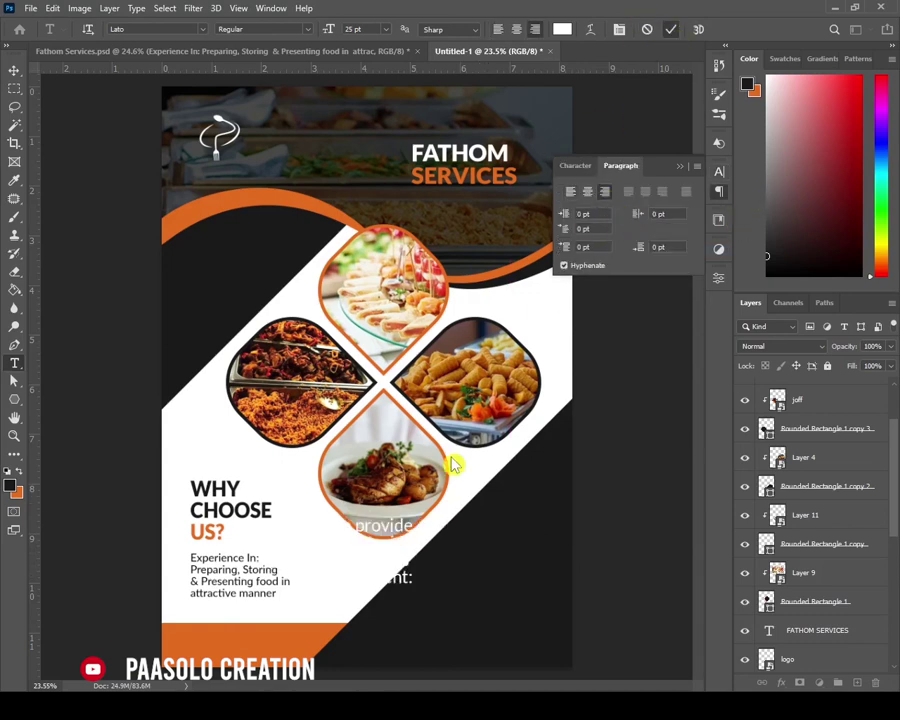
key("v")
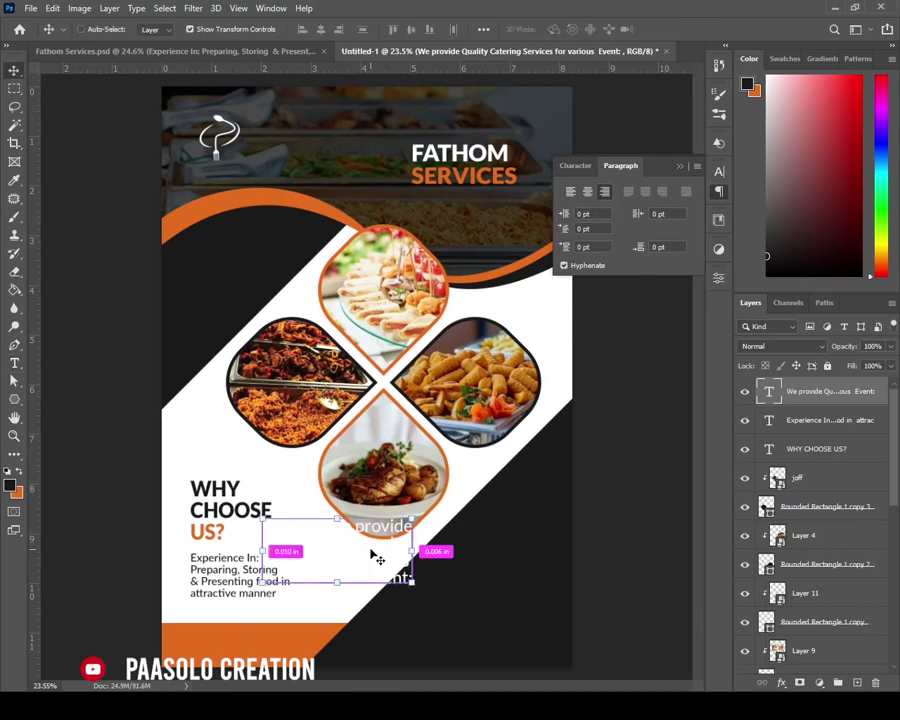
left_click_drag(389, 527, 541, 514)
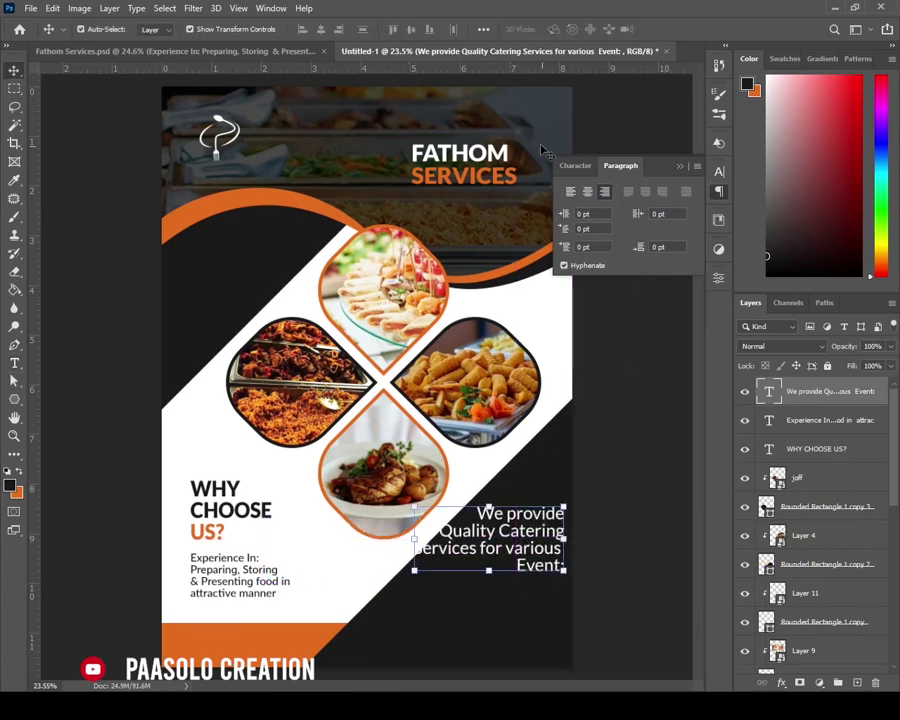
- Set the tagline to 18 pt size with 19 pt line spacing
left_click(576, 166)
left_click(601, 211)
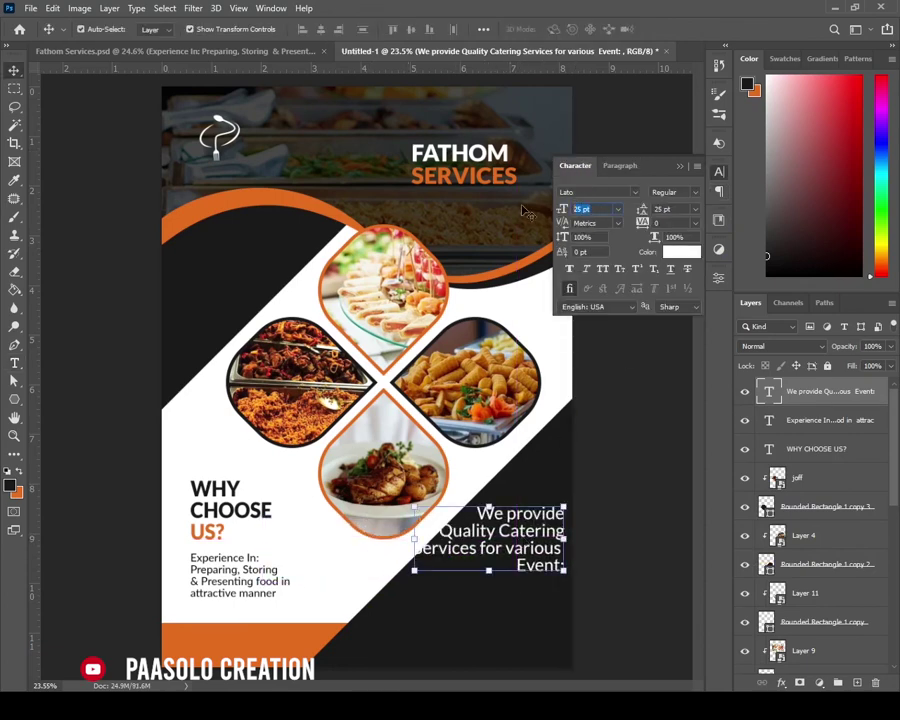
type("16")
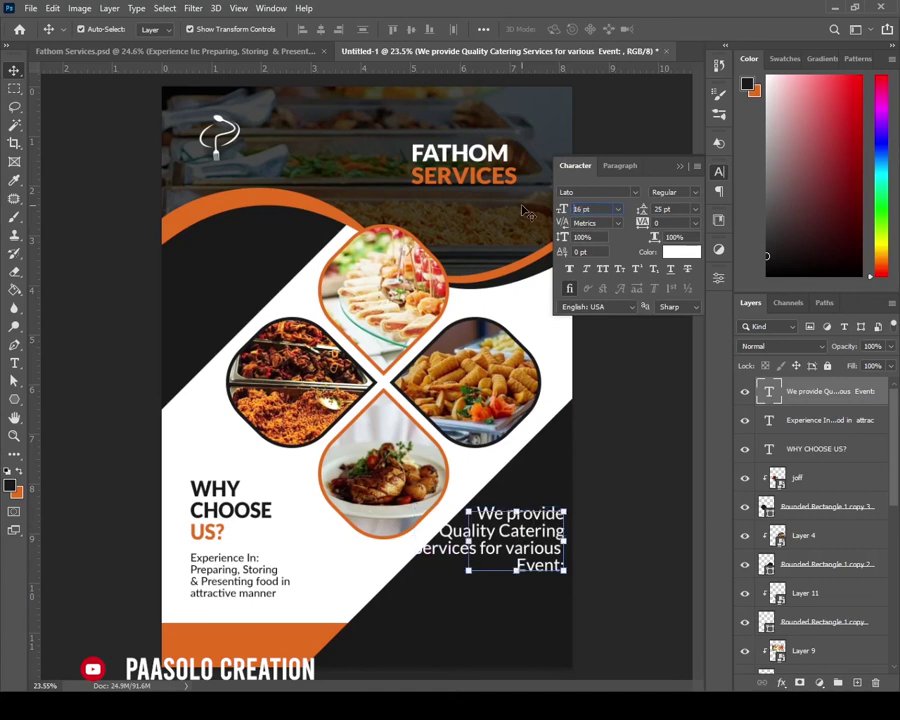
key("Return")
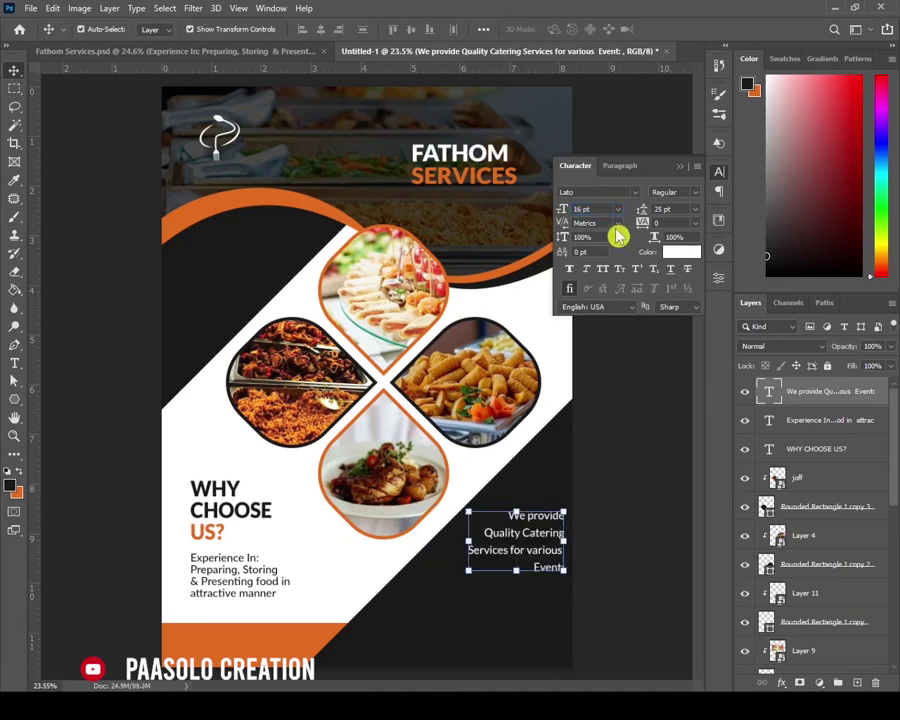
left_click(588, 209)
type("18")
key("Return")
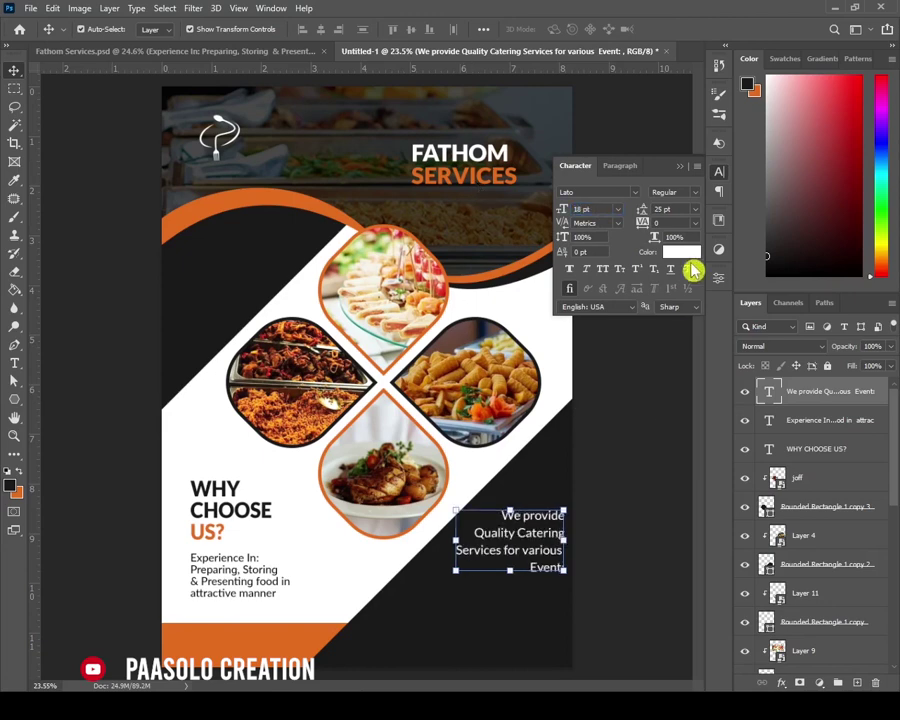
left_click(683, 208)
type("19")
key("Return")
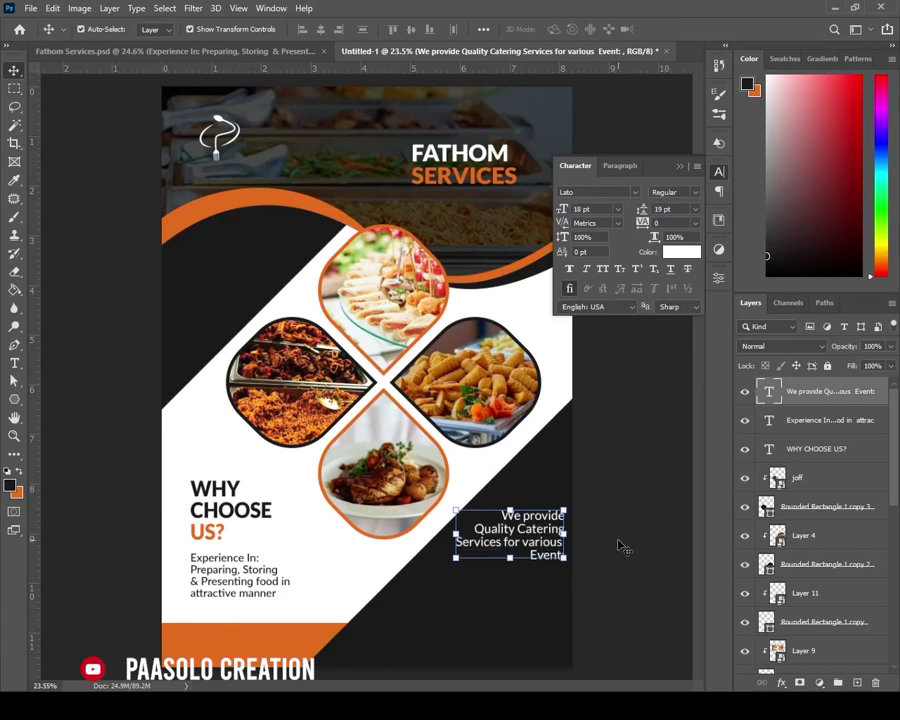
- Colour 'Event:' with the flyer's orange and Alt-drag a copy of the tagline below
key("t")
double_click(577, 557)
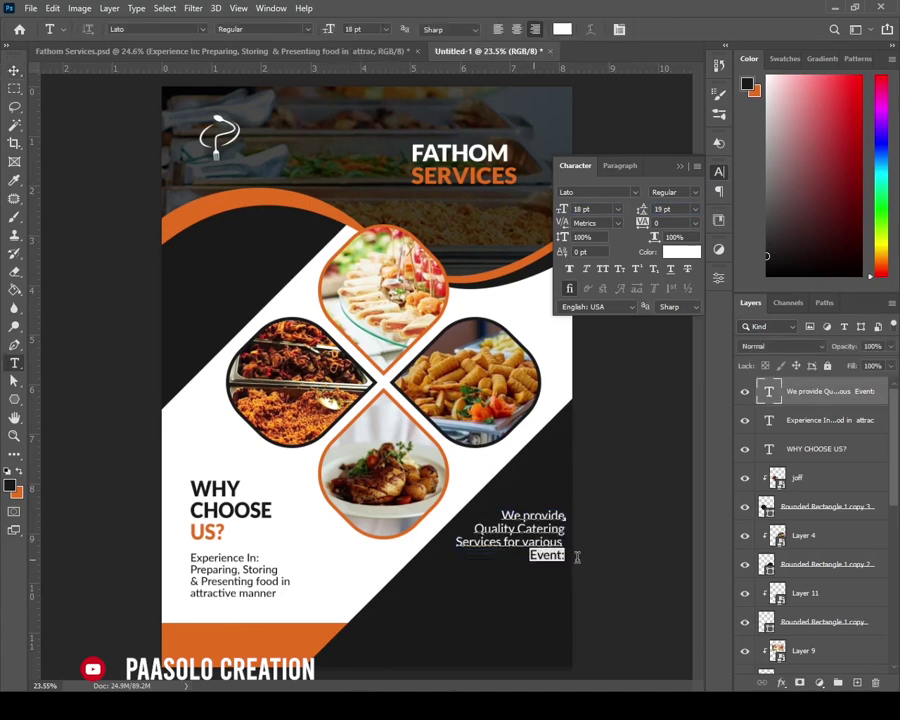
left_click(682, 251)
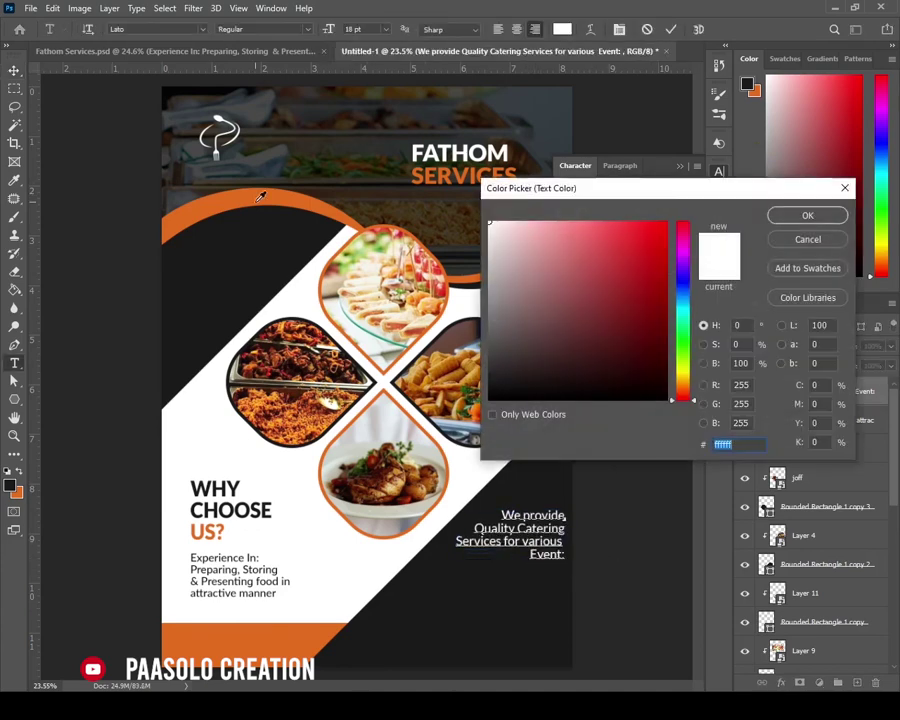
left_click(260, 197)
left_click(790, 216)
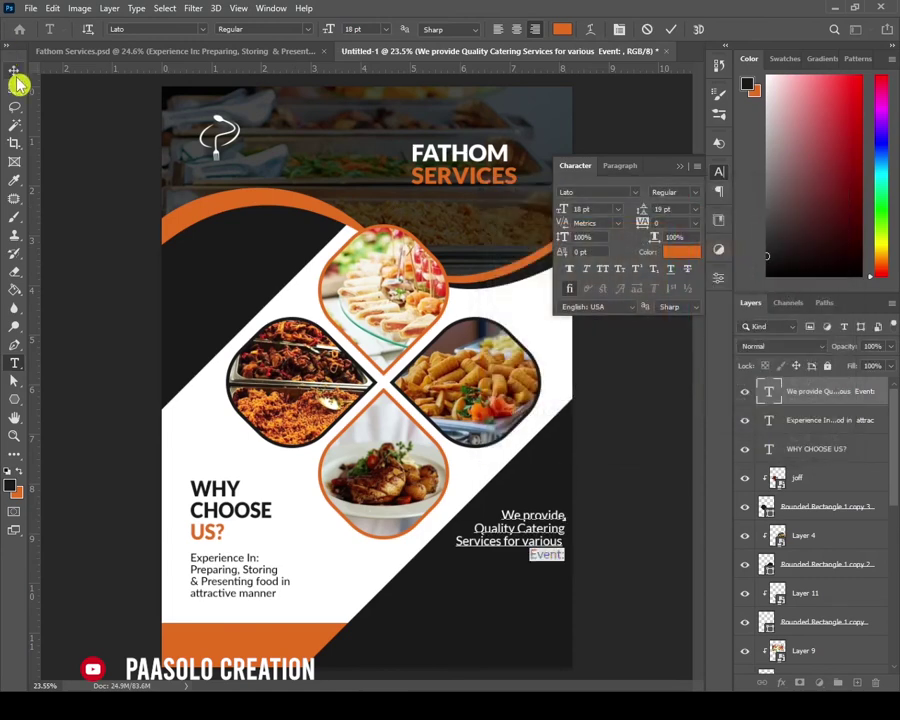
left_click(14, 72)
left_click_drag(549, 541, 549, 611)
- Paste the Wedding, Birthday Party, Corporate Events, Anniversary lines from Notepad over the duplicated tagline
key("alt+Tab")
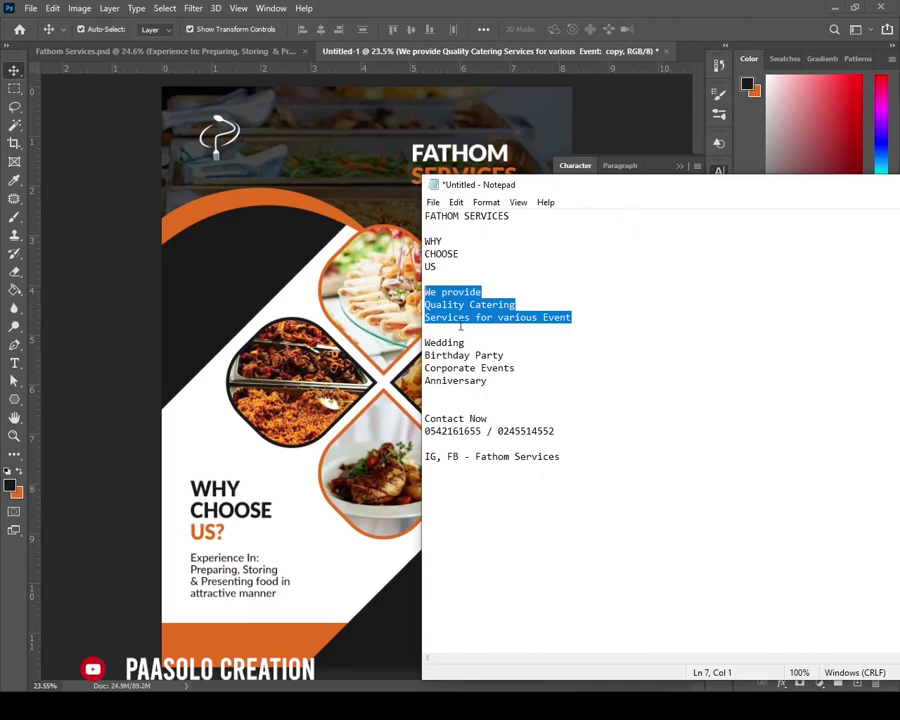
left_click_drag(489, 380, 424, 342)
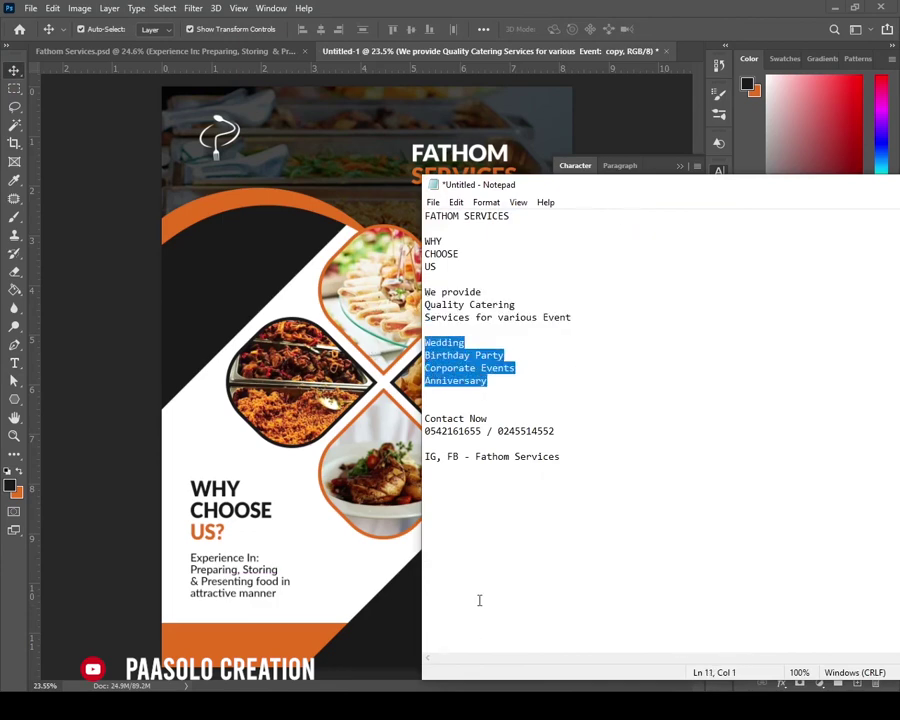
key("alt+Tab")
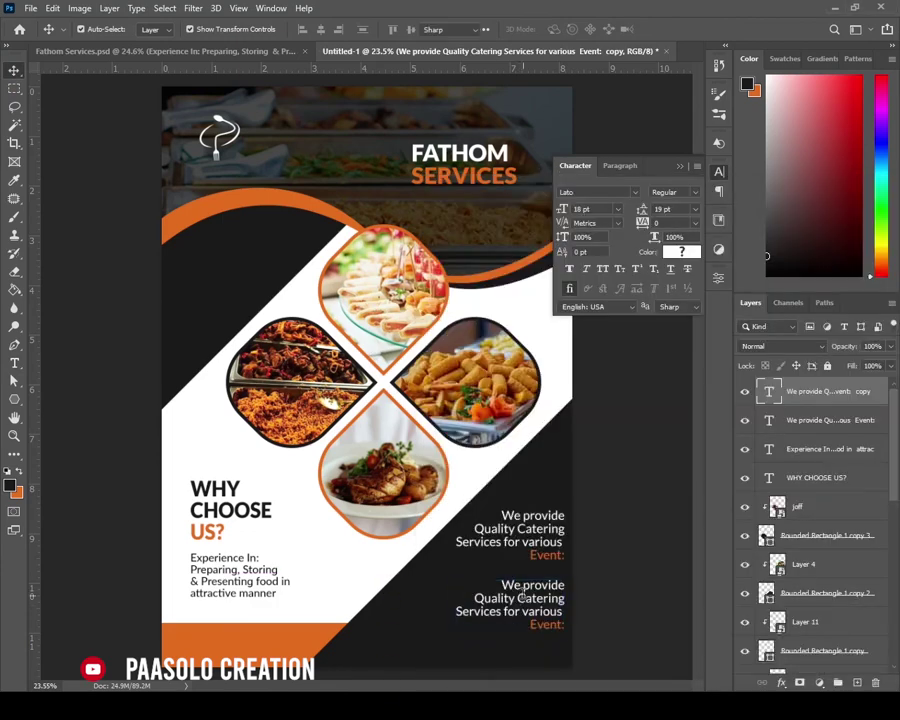
double_click(524, 598)
type("Wedding Birthday Corporate Anniversary")
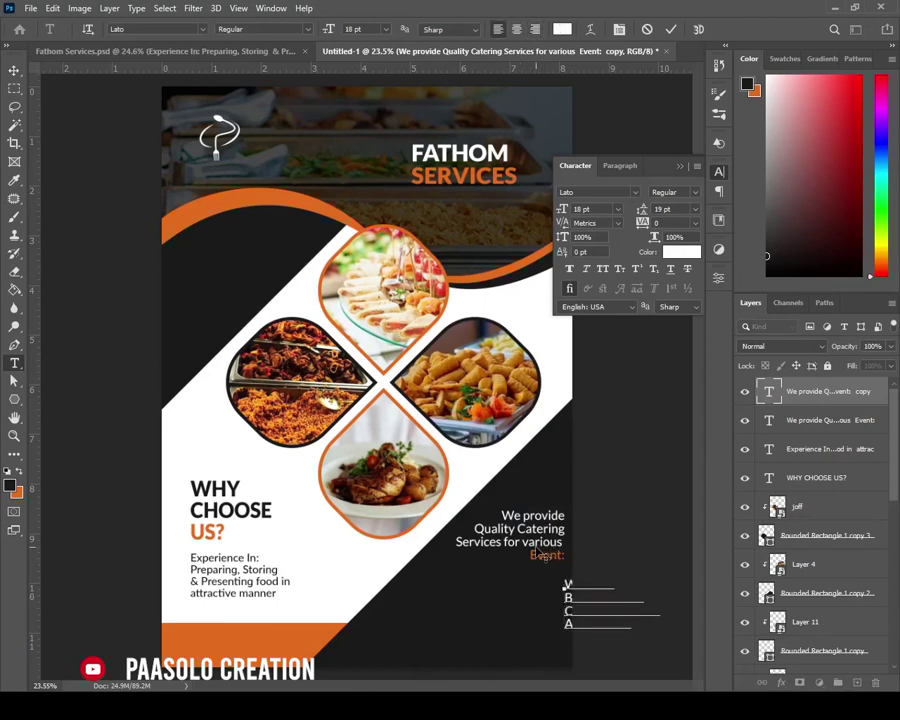
- Right-align the event list and move it left under the tagline
left_click(612, 166)
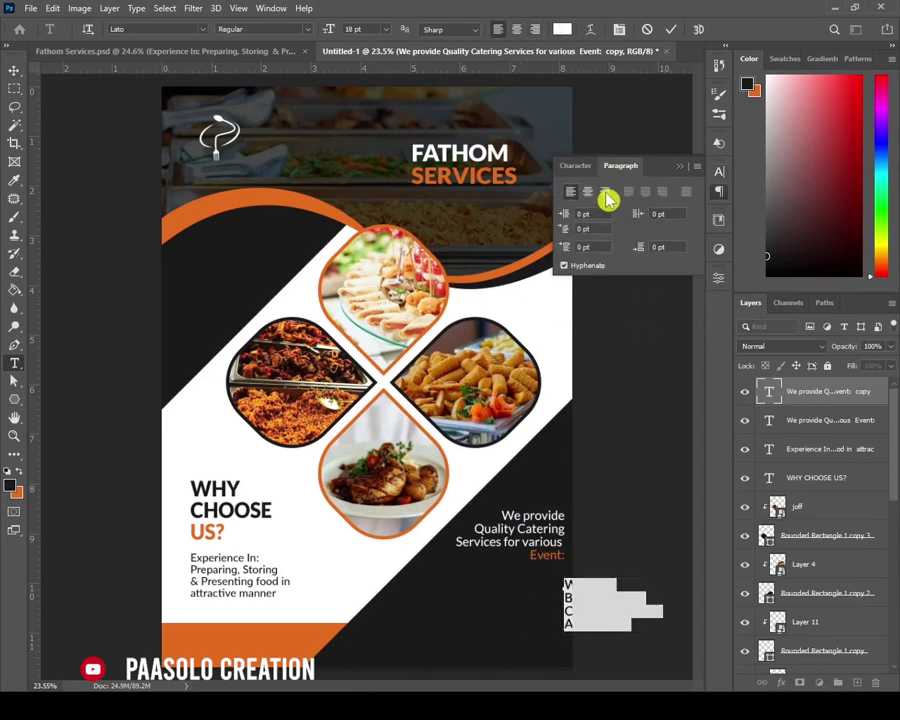
left_click(606, 192)
left_click(670, 29)
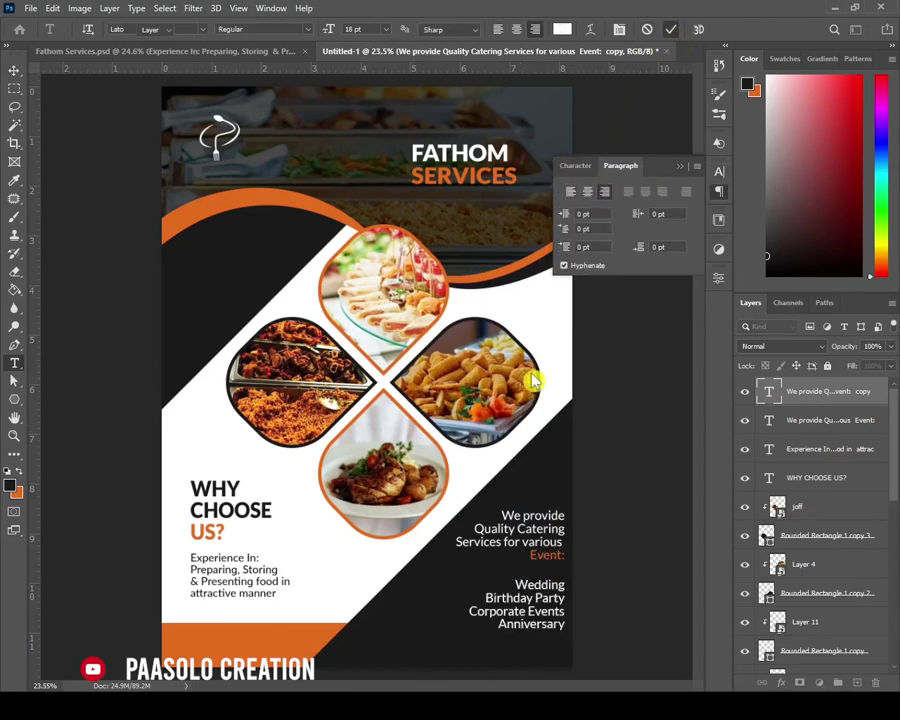
key("v")
left_click_drag(530, 605, 510, 603)
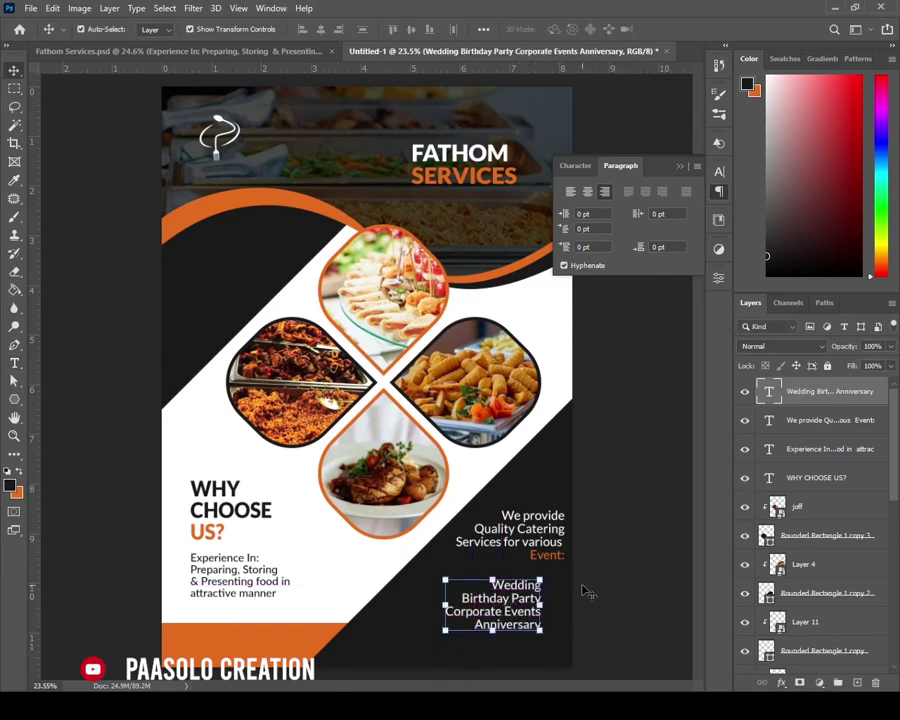
left_click(568, 588)
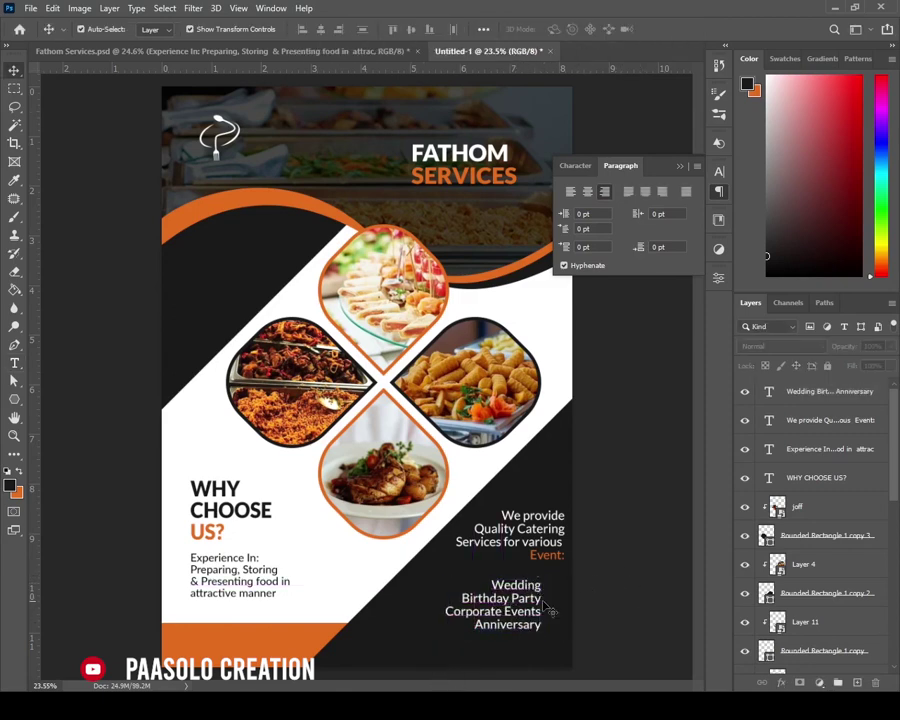
- Align the right edges of the tagline and event list text blocks
left_click(556, 541)
left_click(520, 622, "shift")
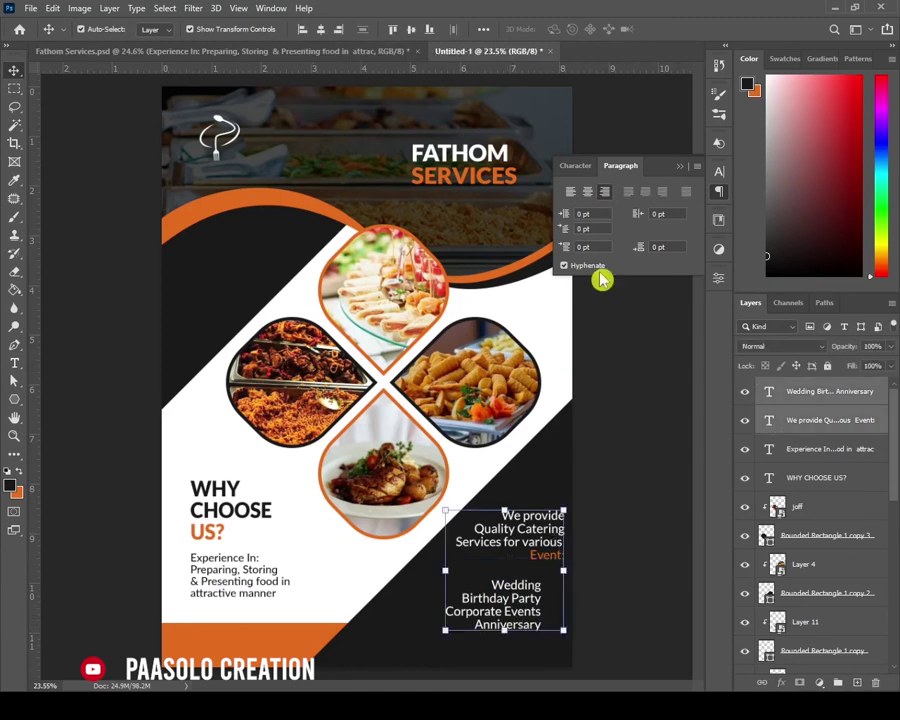
left_click(604, 191)
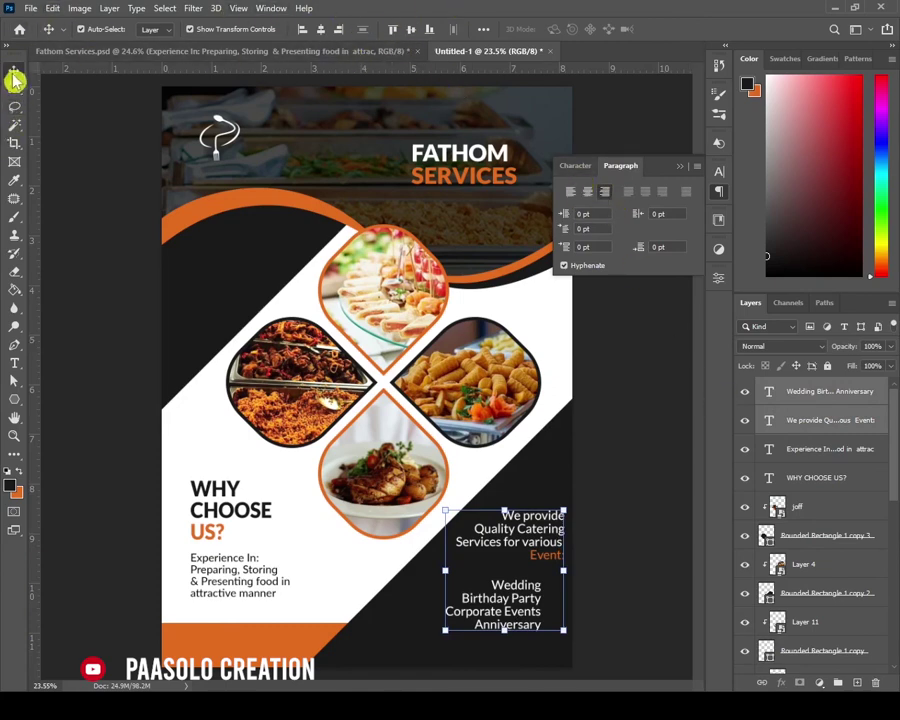
left_click(339, 31)
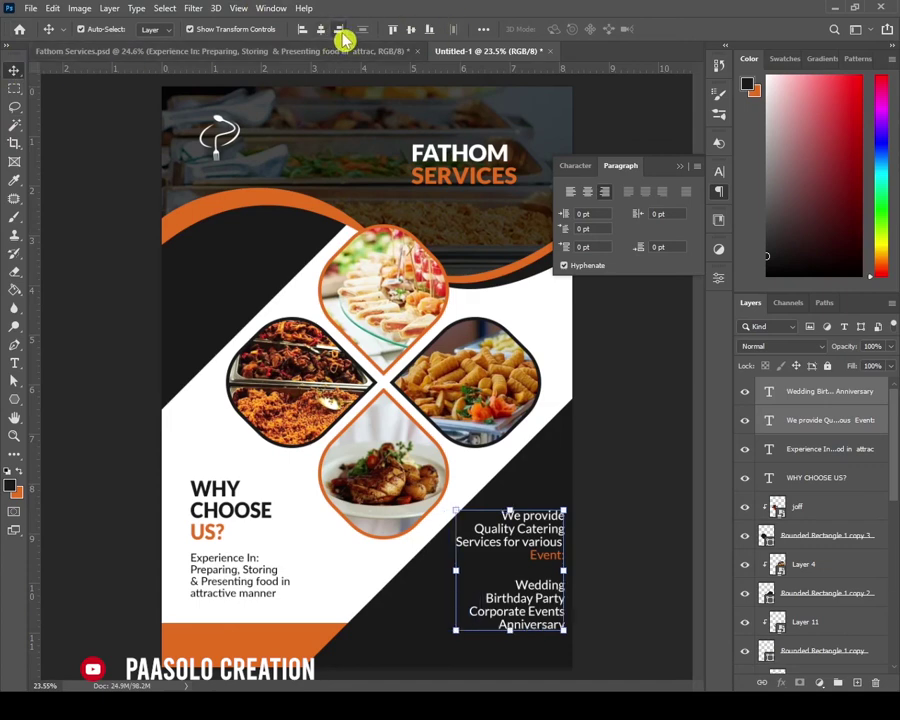
left_click(578, 594)
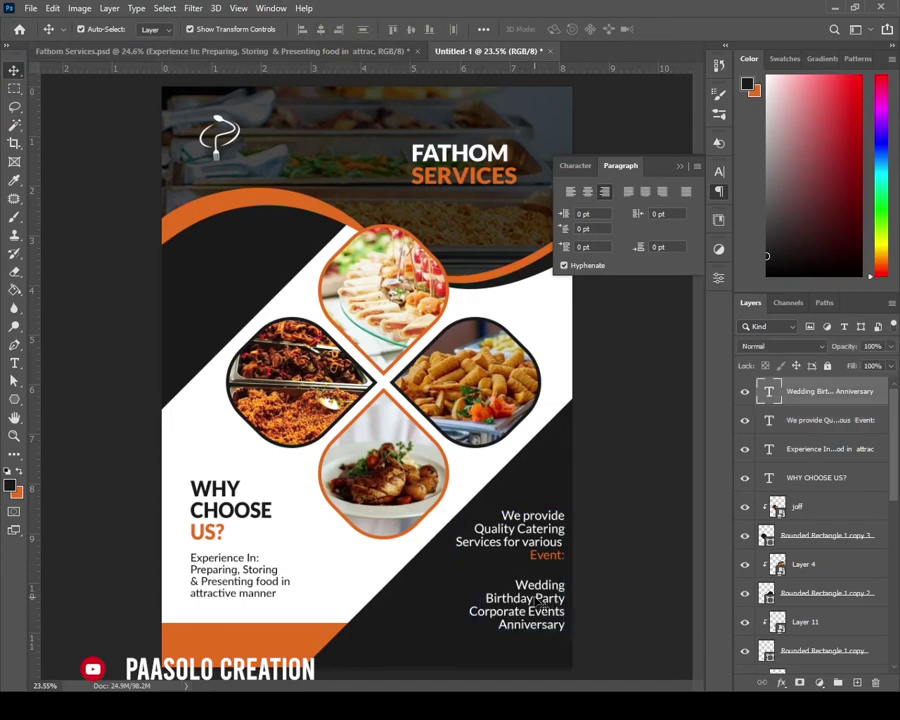
left_click(515, 598)
left_click(521, 527, "shift")
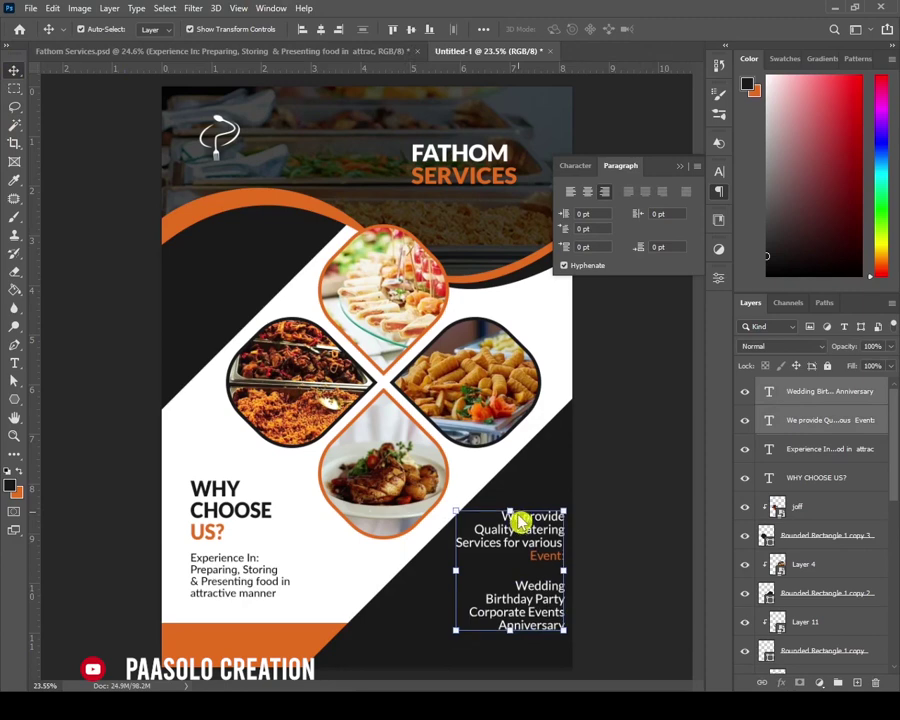
left_click(617, 605)
left_click(620, 607)
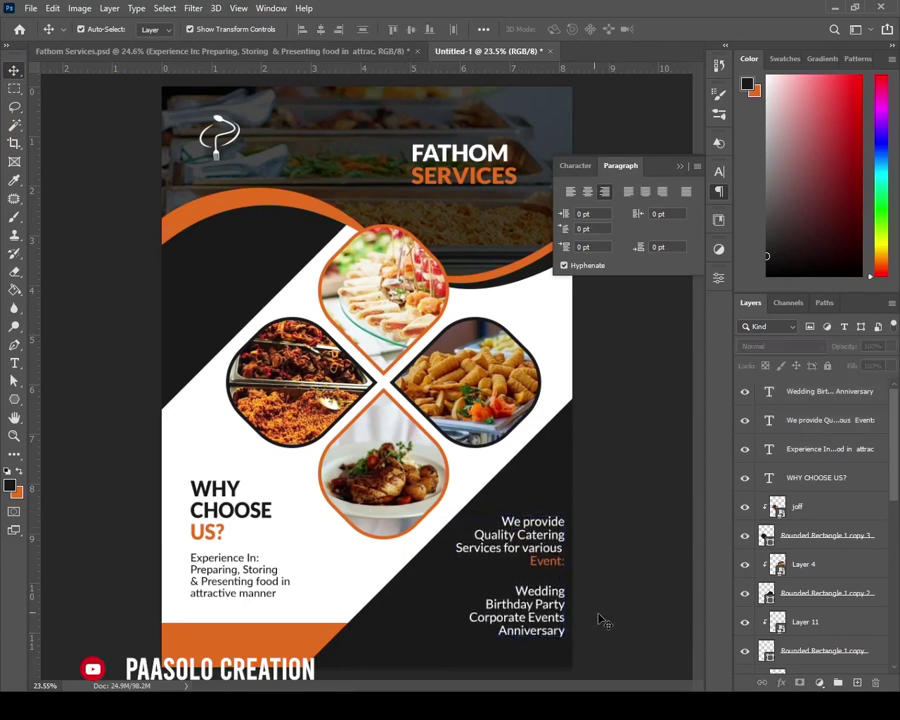
- Add a 'Contact:' text line on the orange footer band and zoom into the footer
key("t")
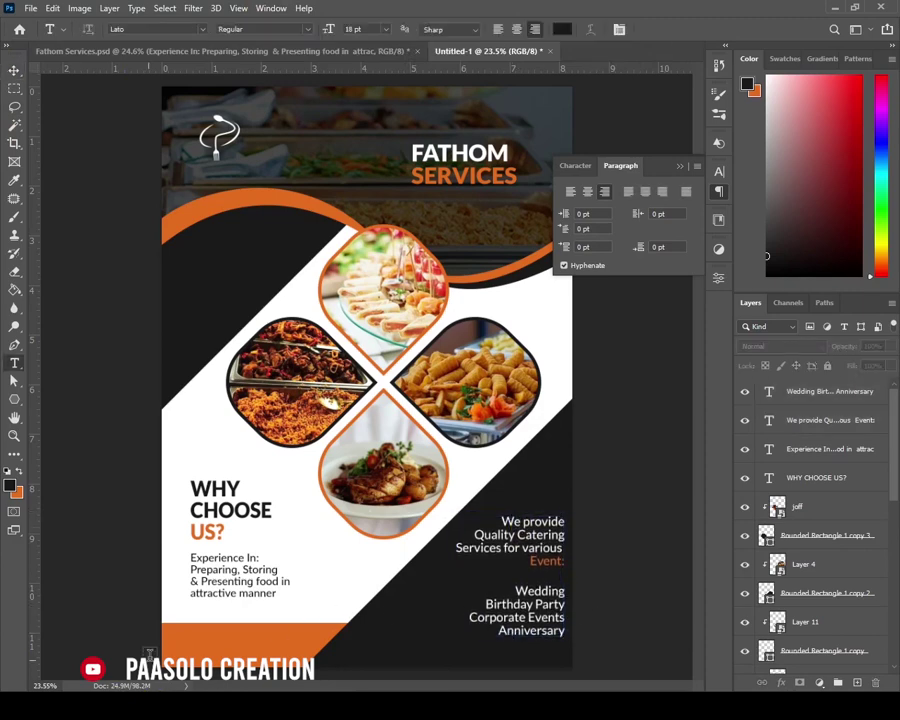
left_click(185, 638)
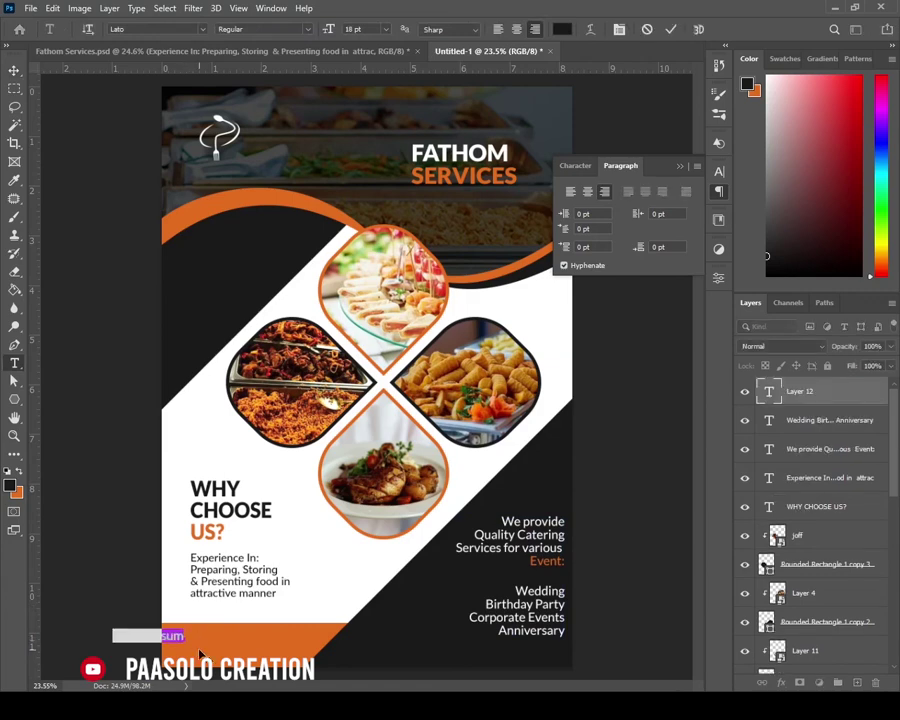
type("Co")
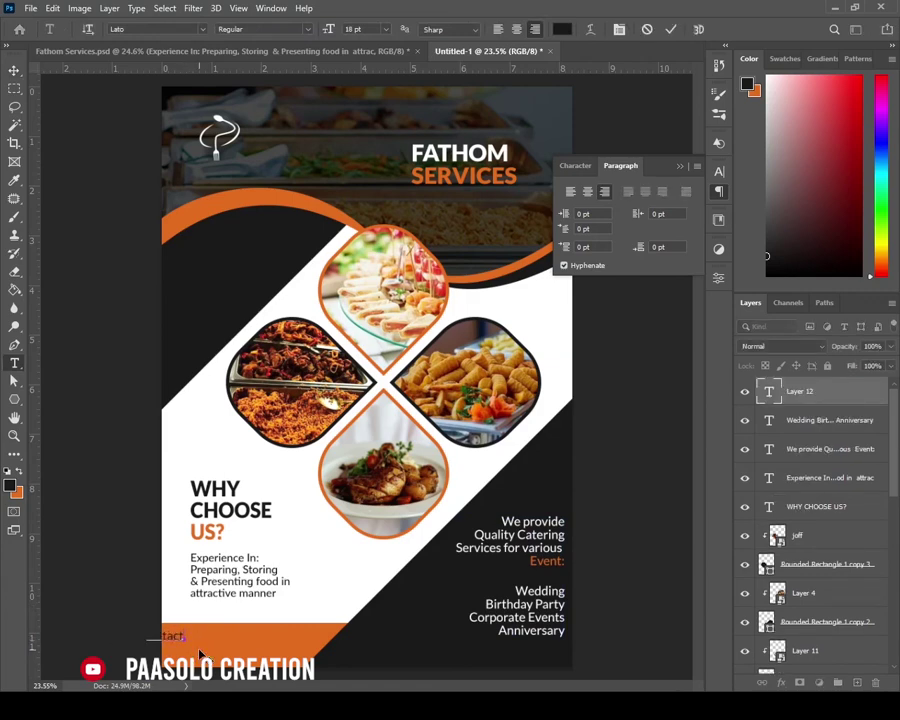
type("ntact:")
left_click(14, 70)
left_click_drag(140, 640, 268, 663)
key("z")
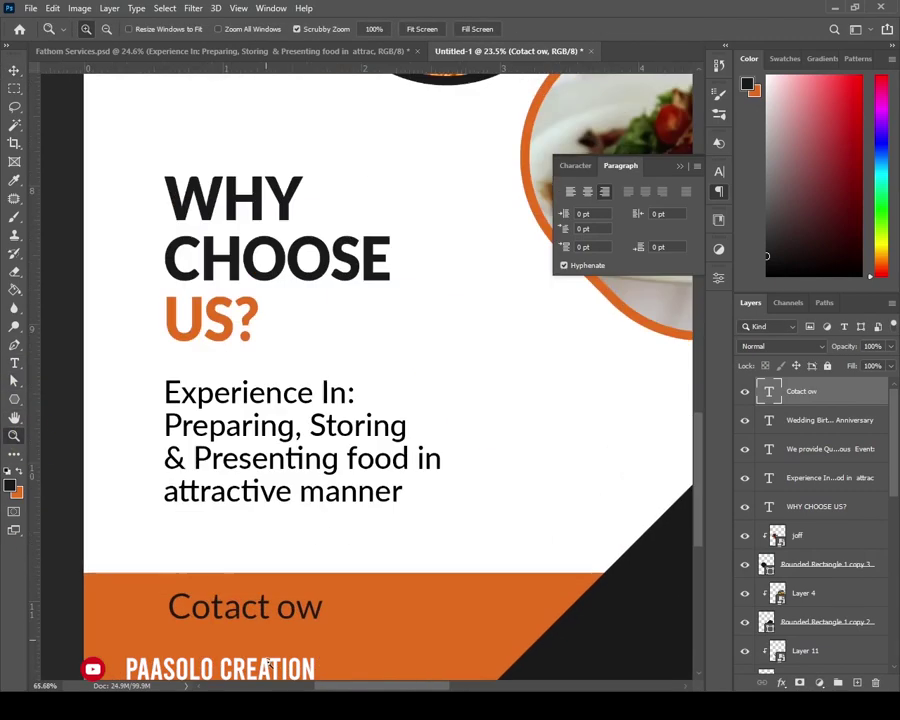
scroll(380, 555, "down", 2)
- Replace the misspelled footer heading with 'Contact Now' copied from the notes
key("t")
left_click(206, 481)
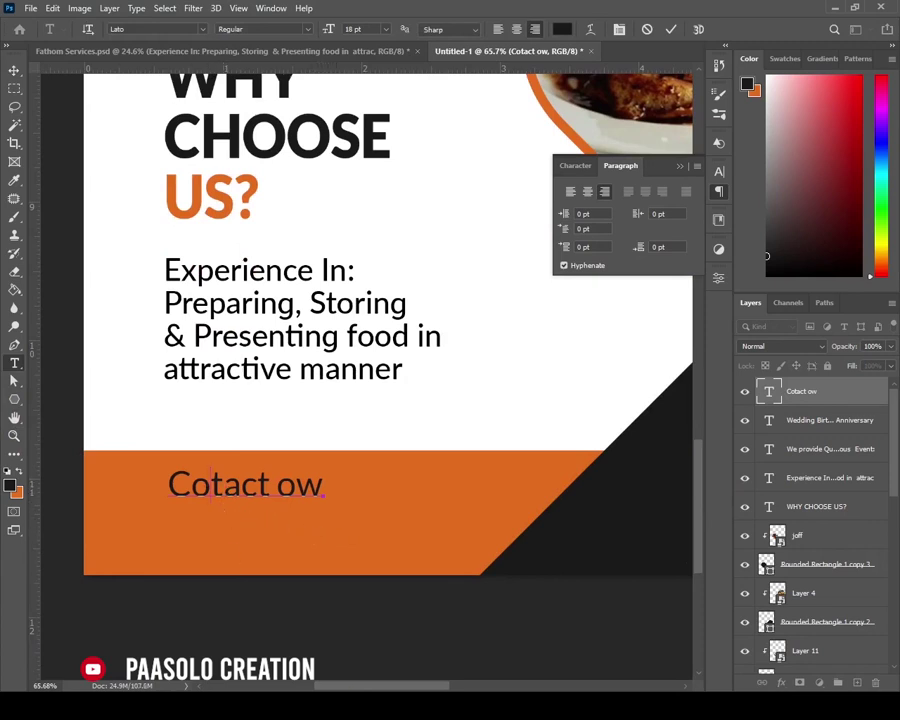
key("alt+Tab")
left_click_drag(489, 419, 411, 419)
key("ctrl+c")
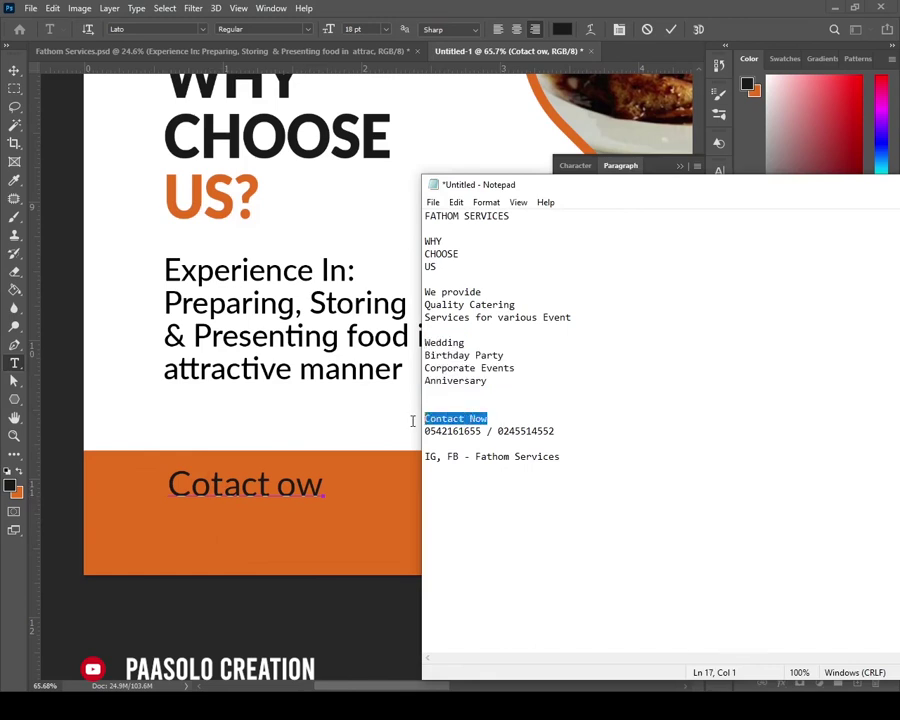
left_click(315, 486)
key("ctrl+a")
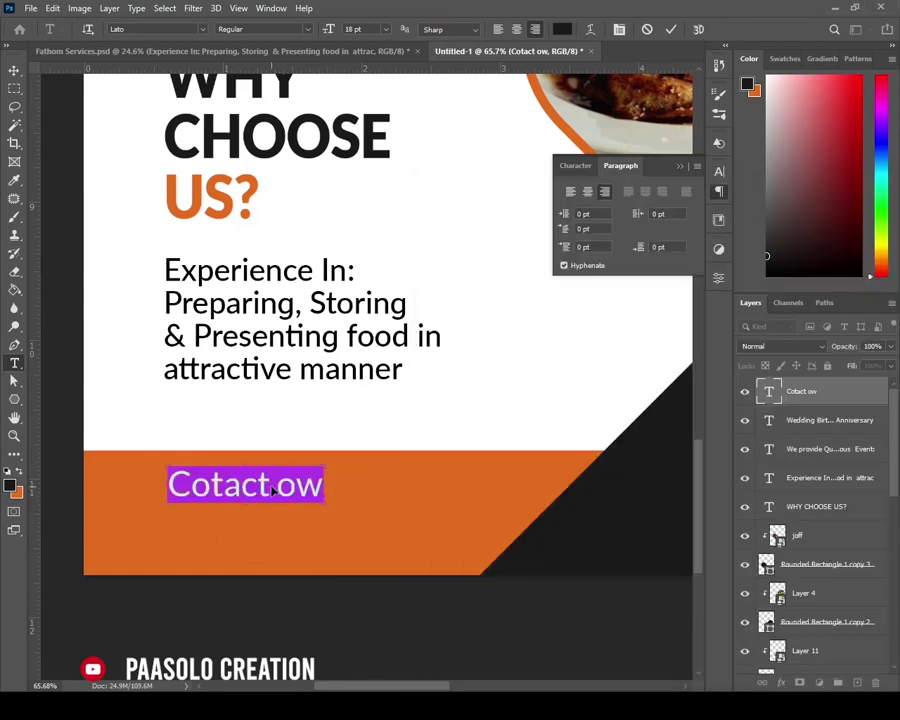
key("ctrl+v")
key("ctrl+Return")
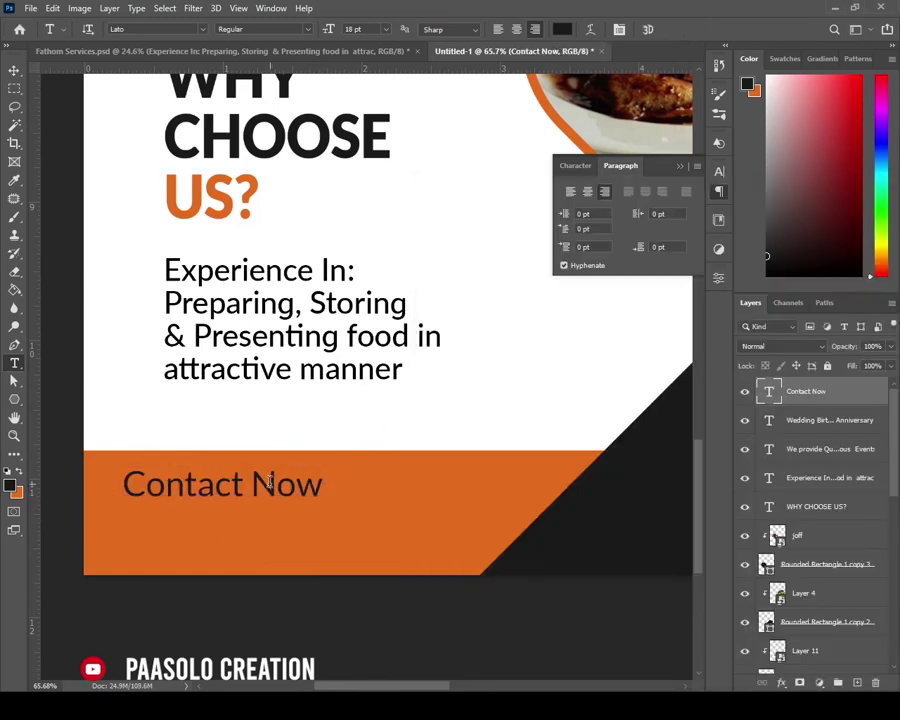
- Duplicate the Contact Now line below and paste the phone numbers into the copy
key("v")
left_click_drag(268, 483, 239, 510)
key("alt+Tab")
key("ctrl+c")
key("alt+Tab")
double_click(294, 545)
key("ctrl+a")
key("ctrl+v")
key("ctrl+Return")
- Scale both footer text lines smaller and shift them slightly right and up
key("ctrl+t")
left_click_drag(540, 528, 490, 531)
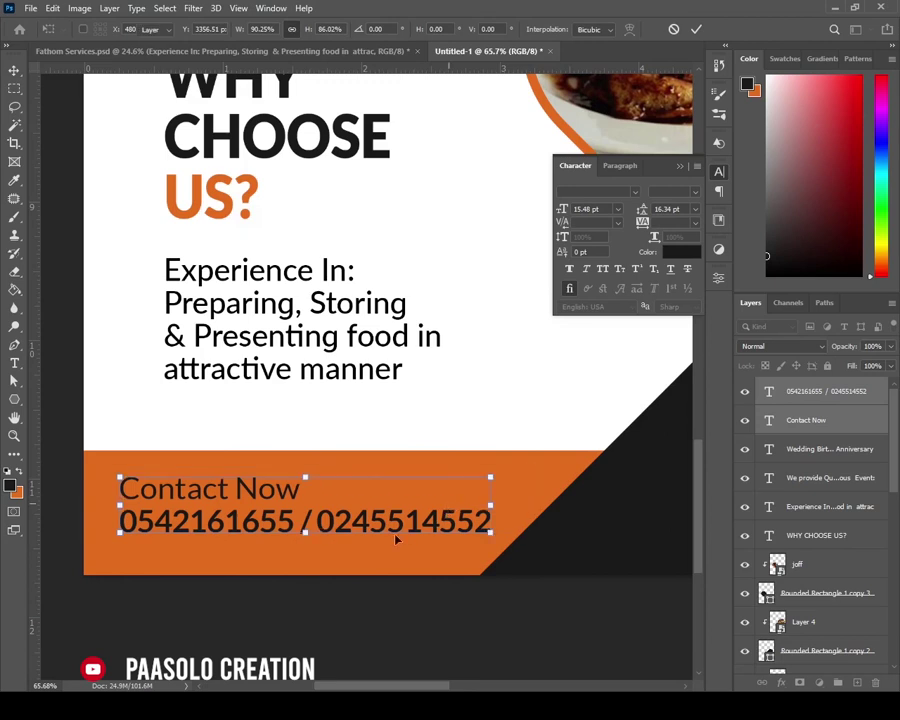
key("Return")
left_click_drag(392, 522, 399, 518)
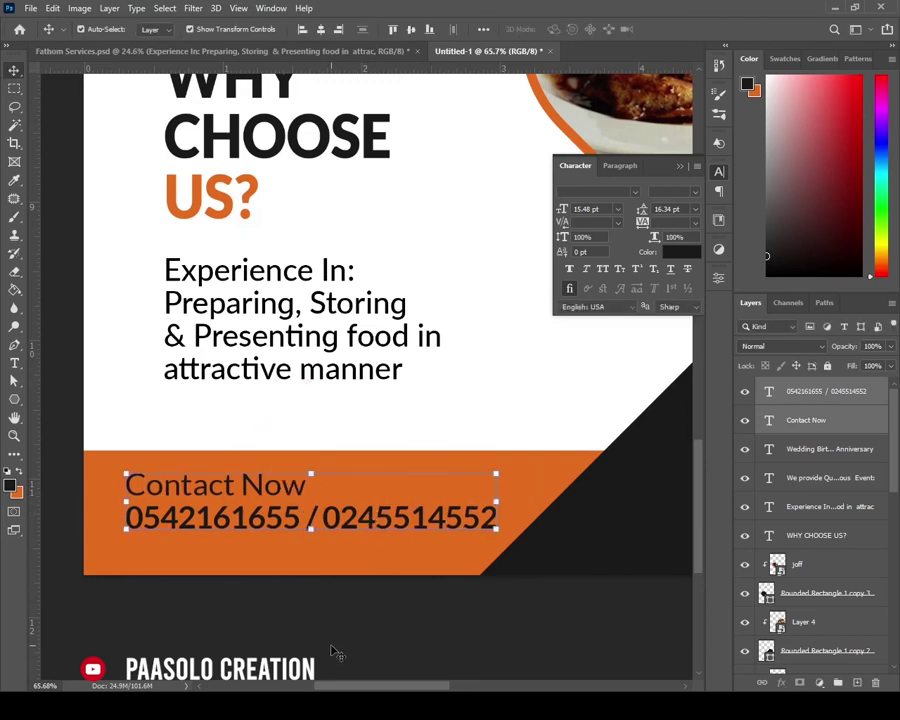
- Make the phone-number text white
left_click(297, 522)
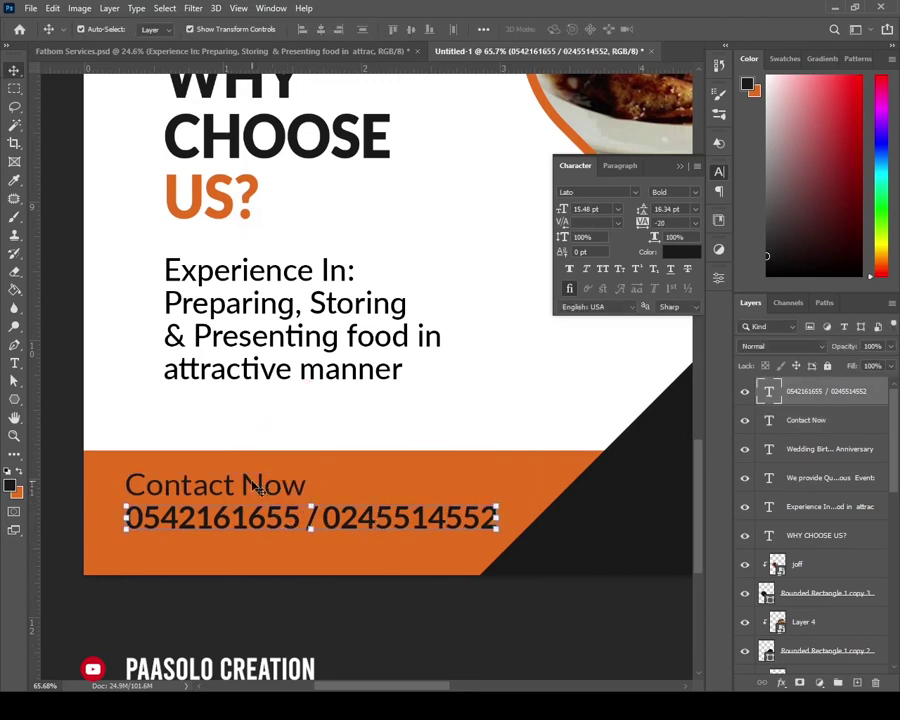
left_click(688, 256)
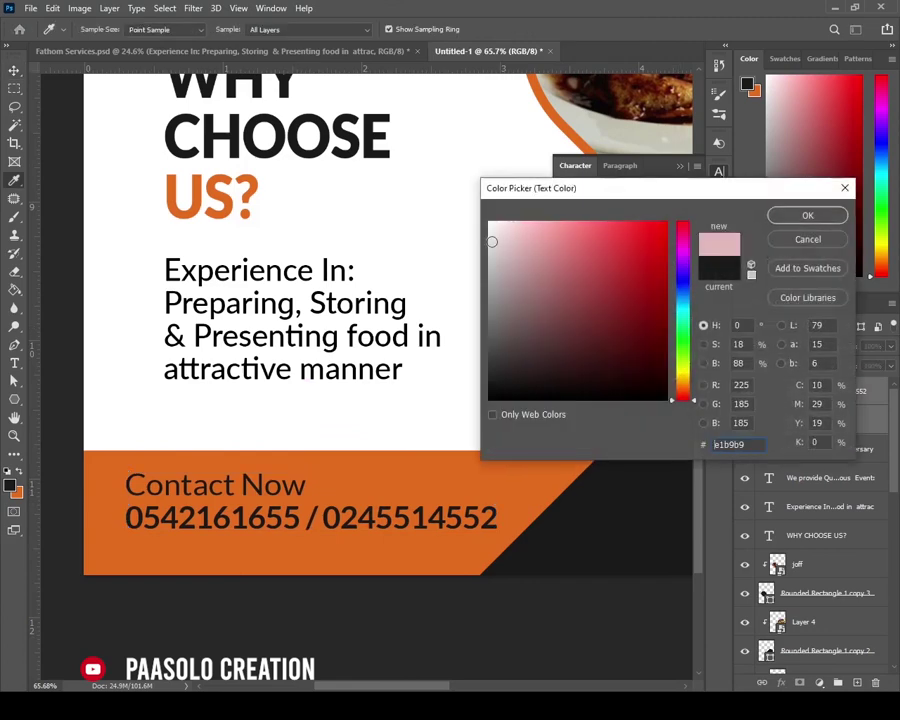
left_click_drag(492, 241, 448, 231)
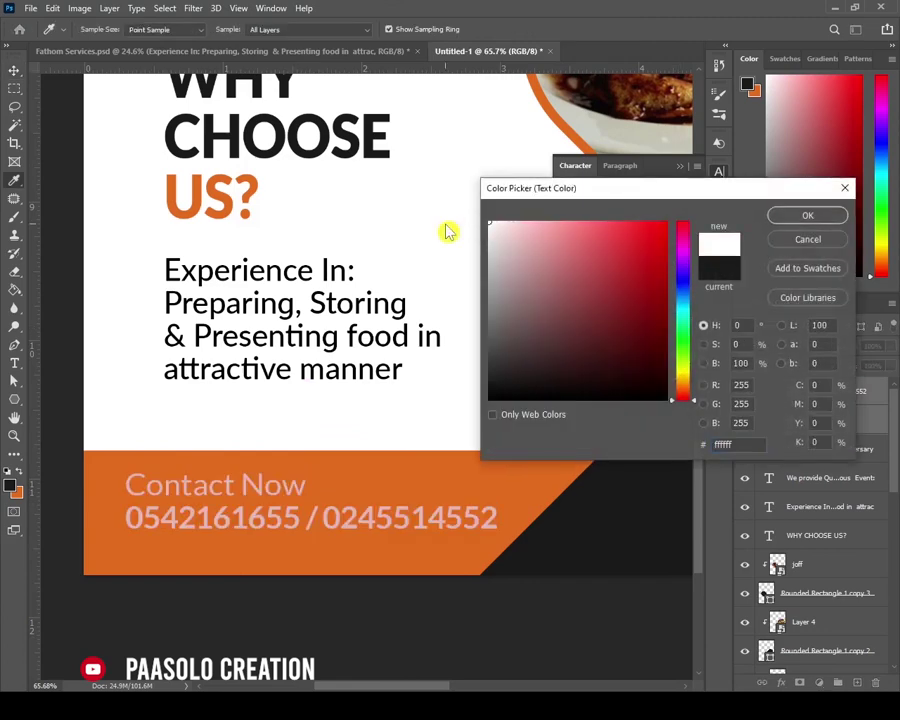
left_click(790, 220)
- Duplicate the phone-number line below and set the copy to Regular, 12 pt
left_click_drag(311, 516, 310, 565)
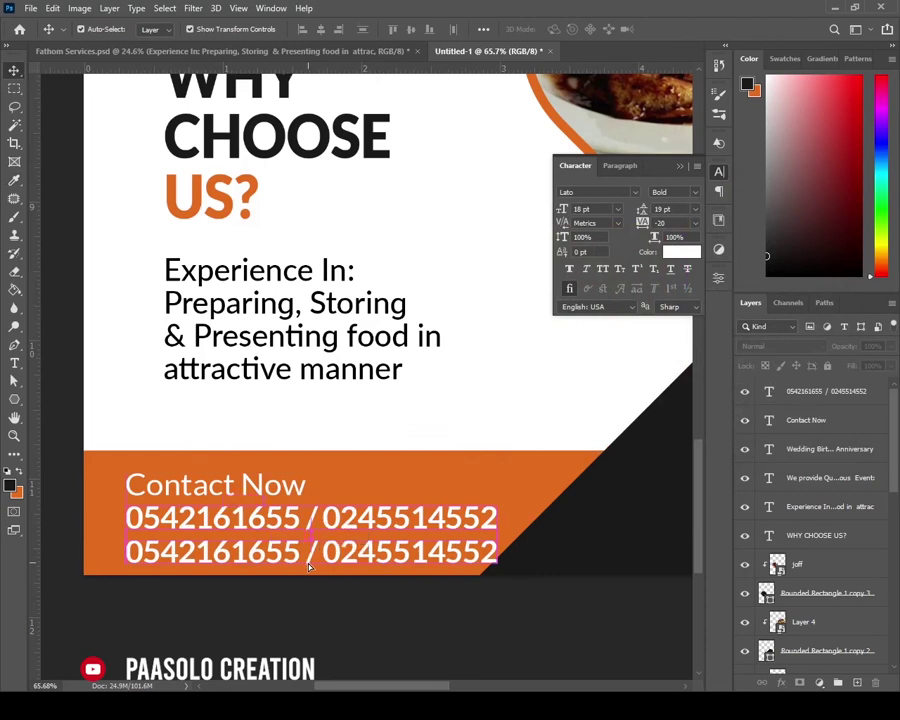
left_click(692, 193)
left_click(688, 251)
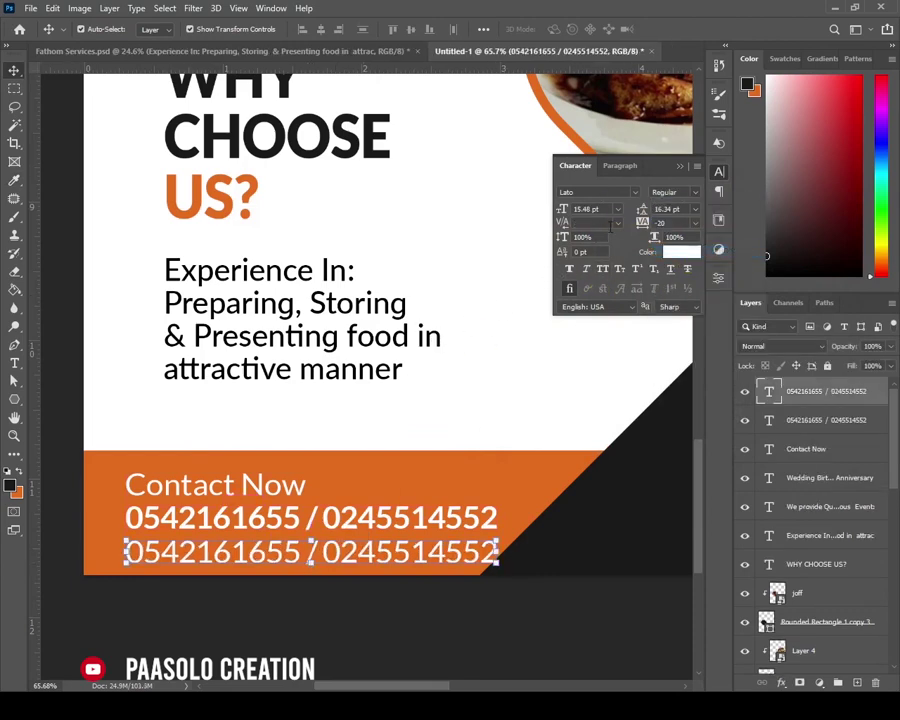
left_click(608, 210)
type("12")
key("Return")
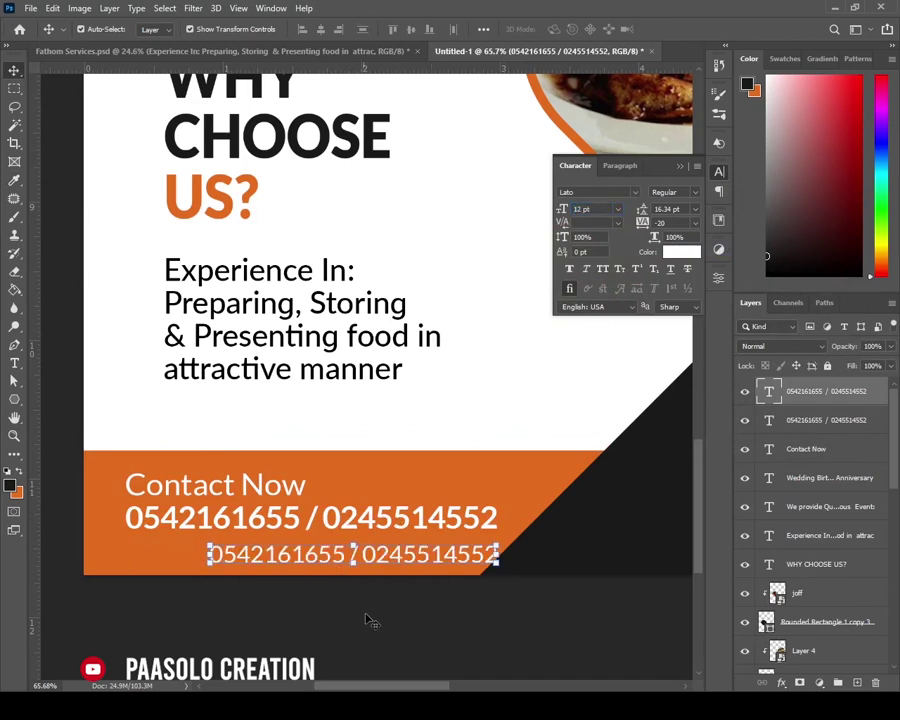
- Replace the copied line's text with 'IG, FB - Fathom Services' from the notes
key("alt+Tab")
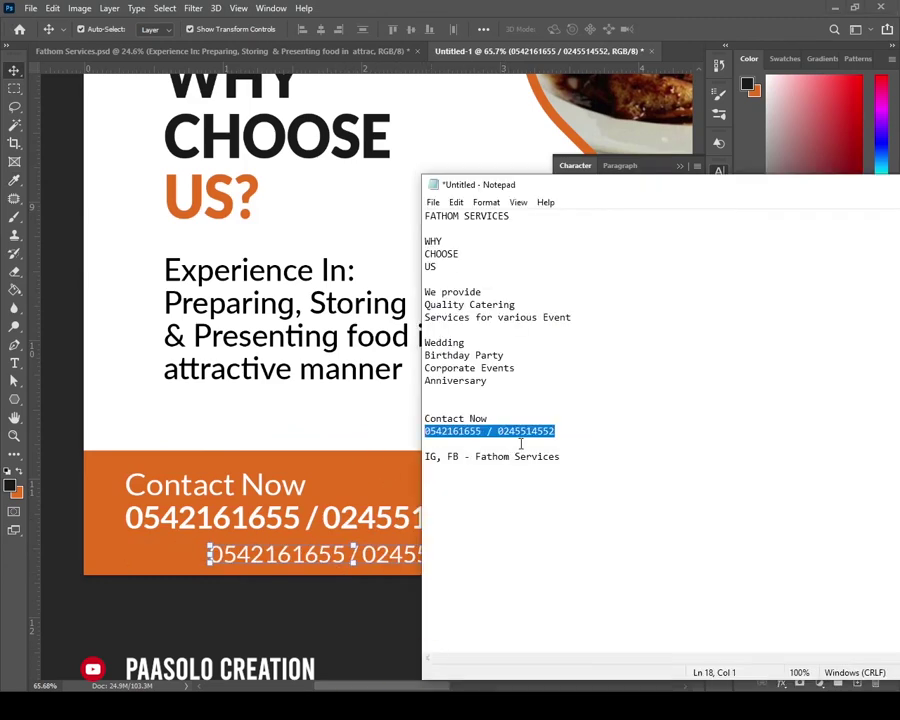
left_click_drag(580, 456, 307, 458)
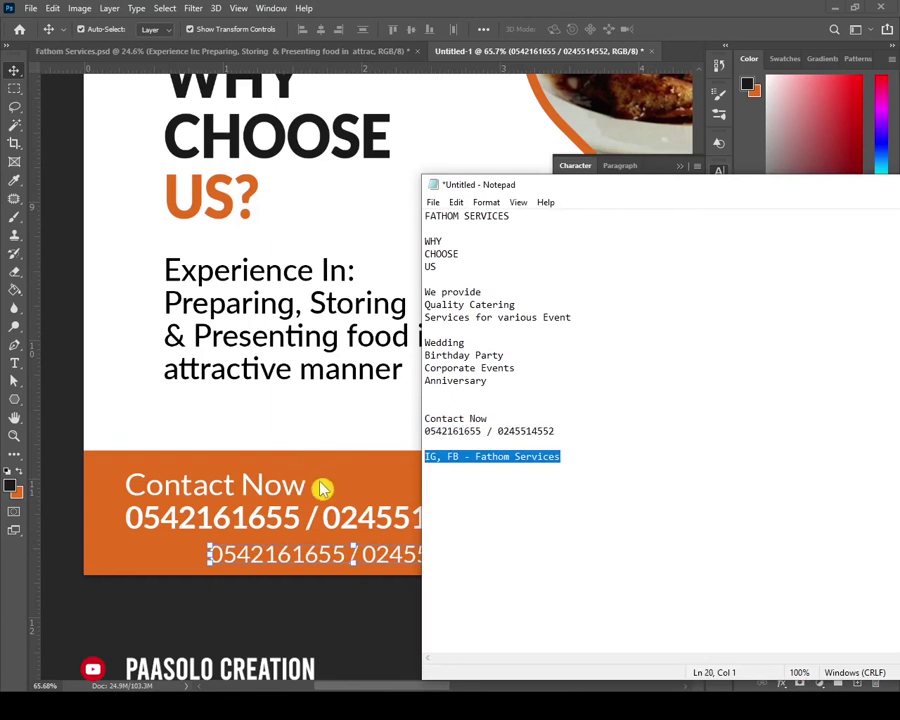
left_click(333, 562)
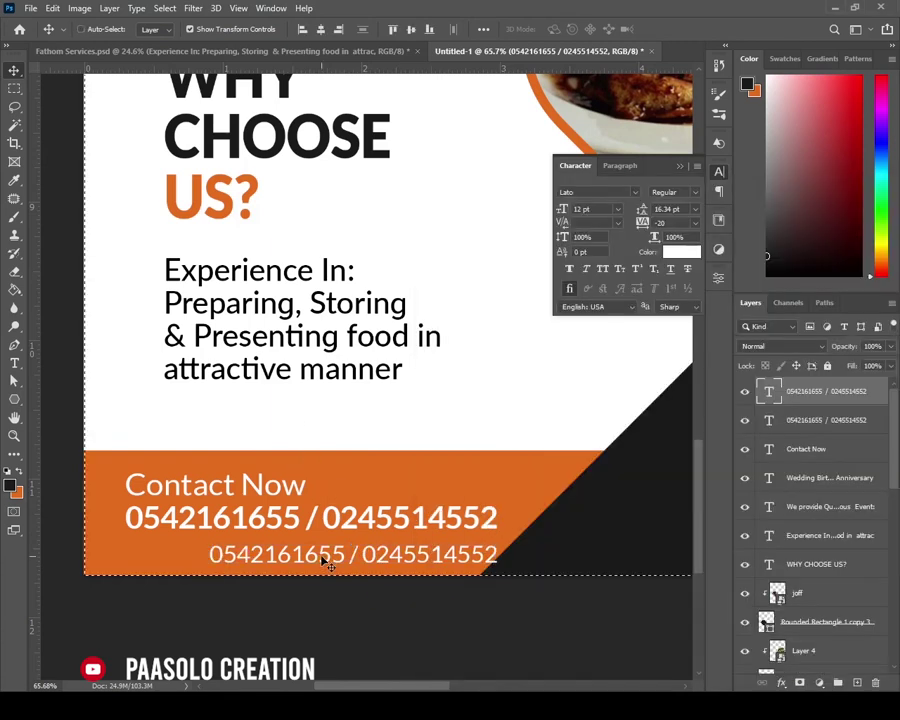
double_click(322, 556)
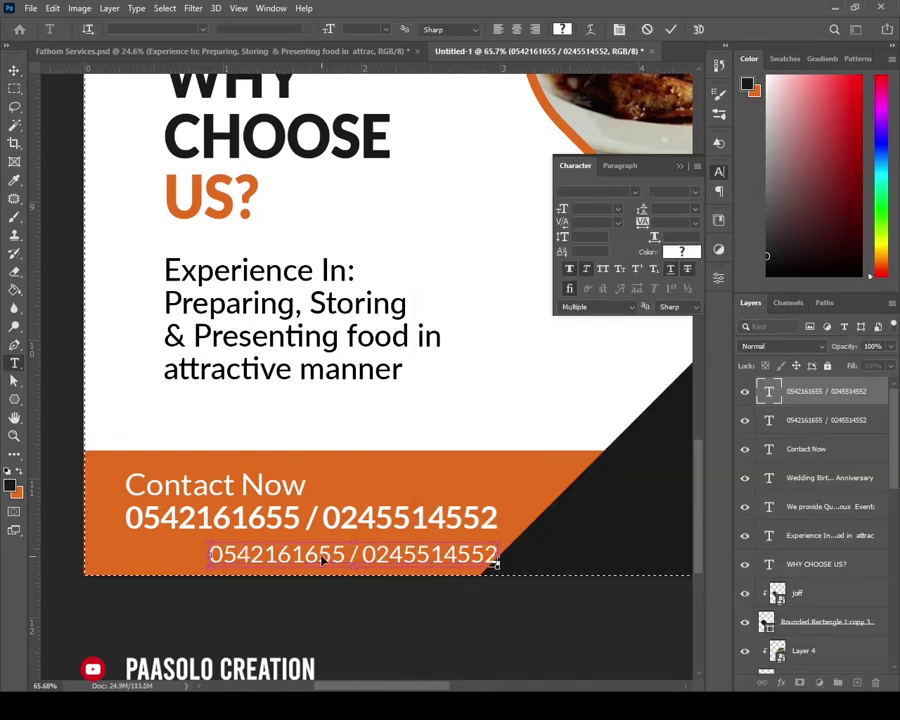
key("ctrl+Return")
key("v")
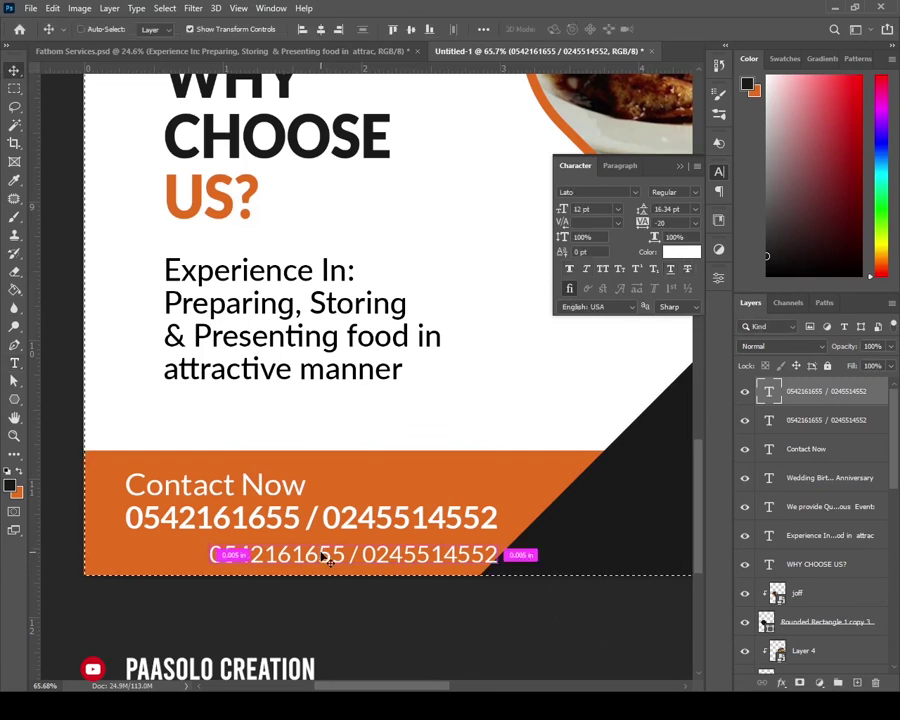
double_click(282, 556)
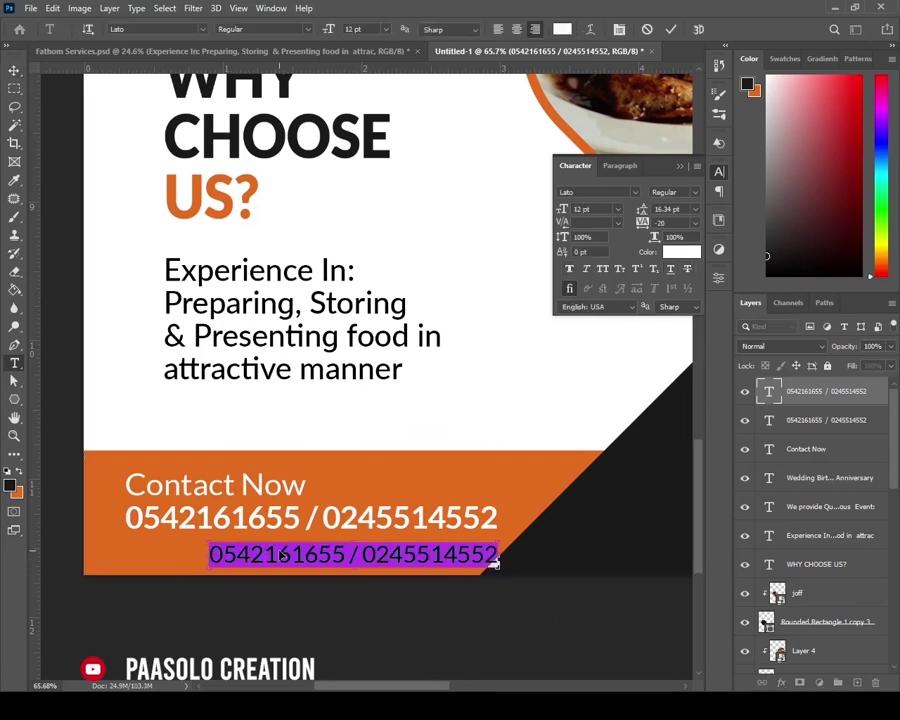
key("ctrl+v")
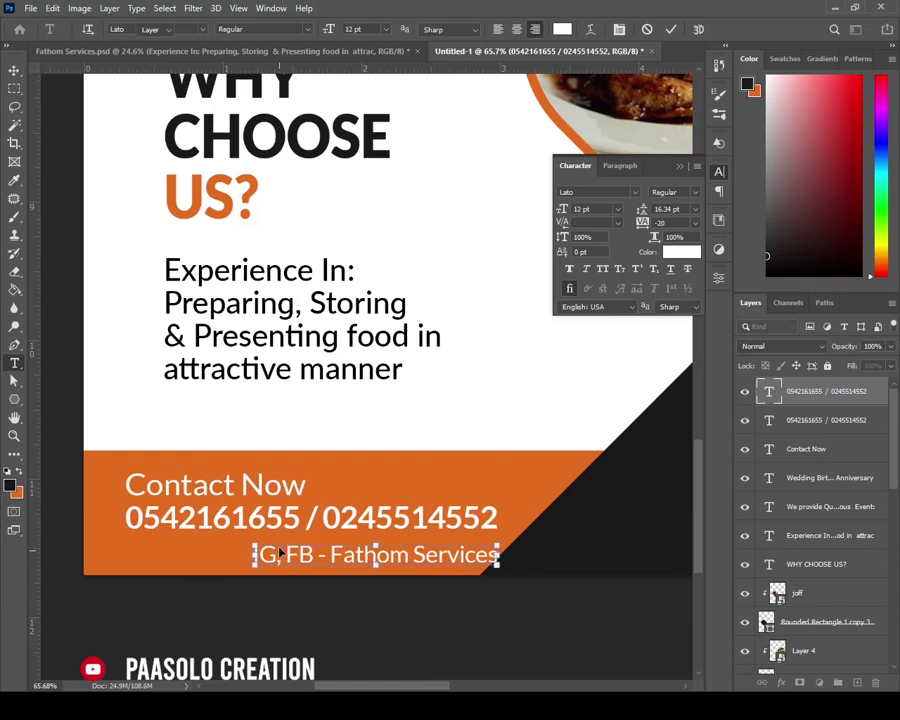
key("ctrl+Return")
- Move the social media line left under the phone numbers and make it italic
key("v")
left_click_drag(440, 568, 324, 563)
key("ctrl+shift+i")
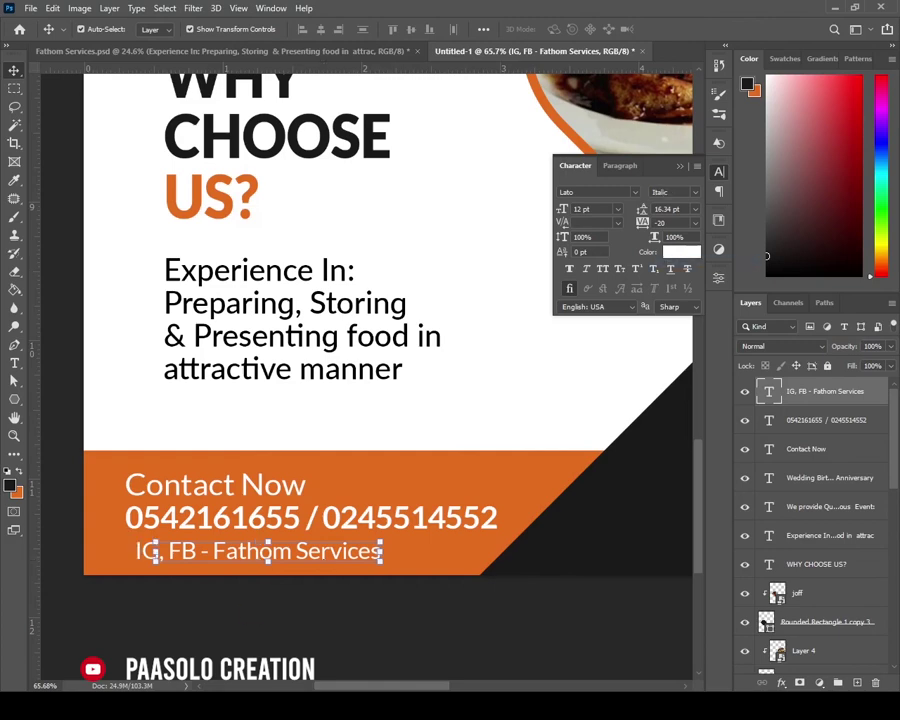
mouse_move(155, 705)
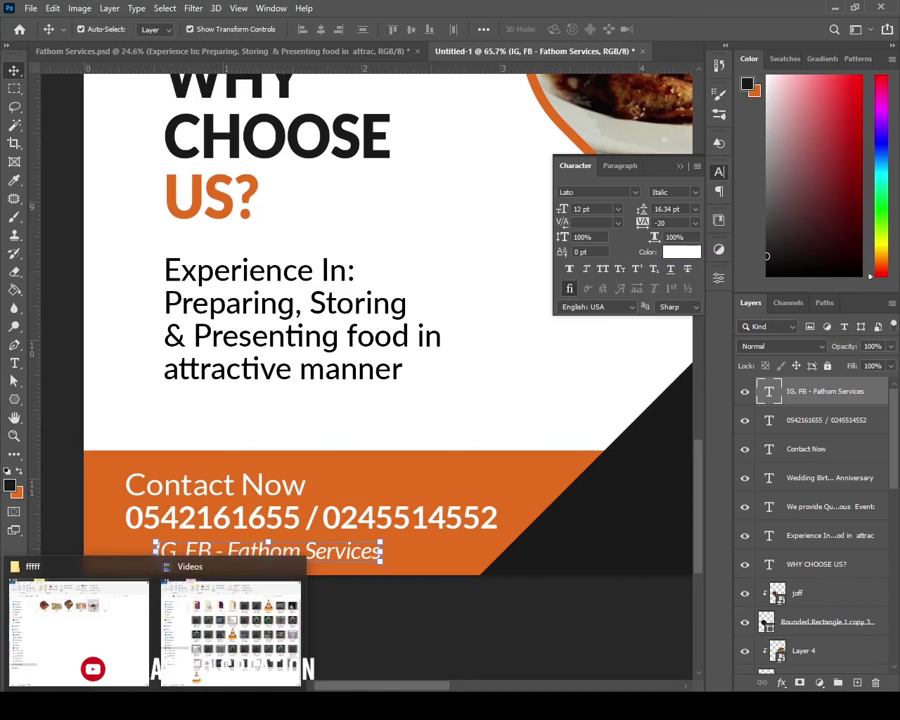
- Select the Contact Now and phone-number lines together, then fit the whole flyer on screen
left_click(414, 637)
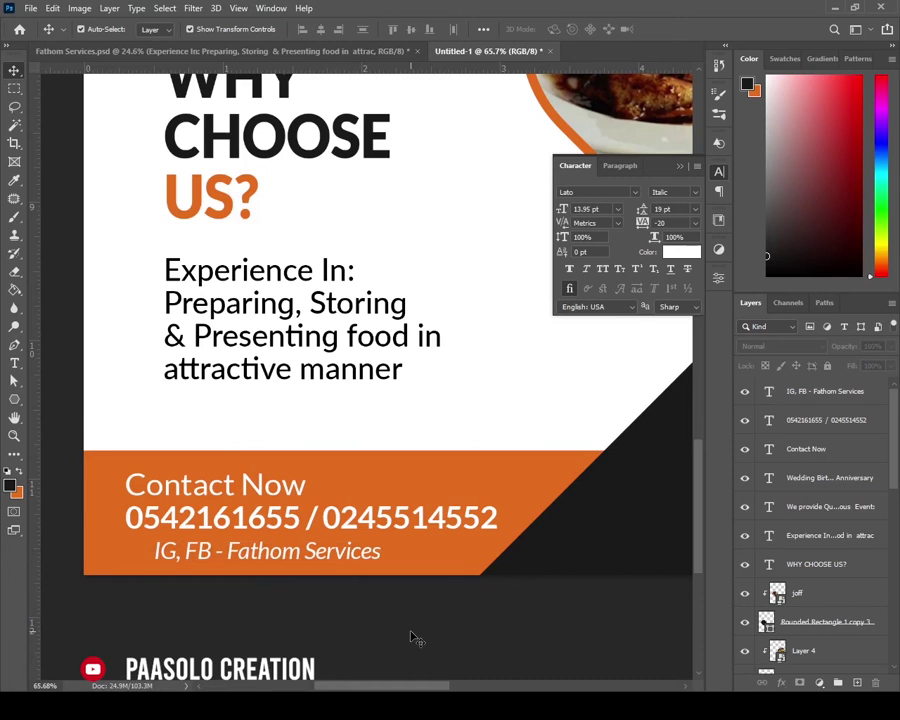
left_click(306, 558)
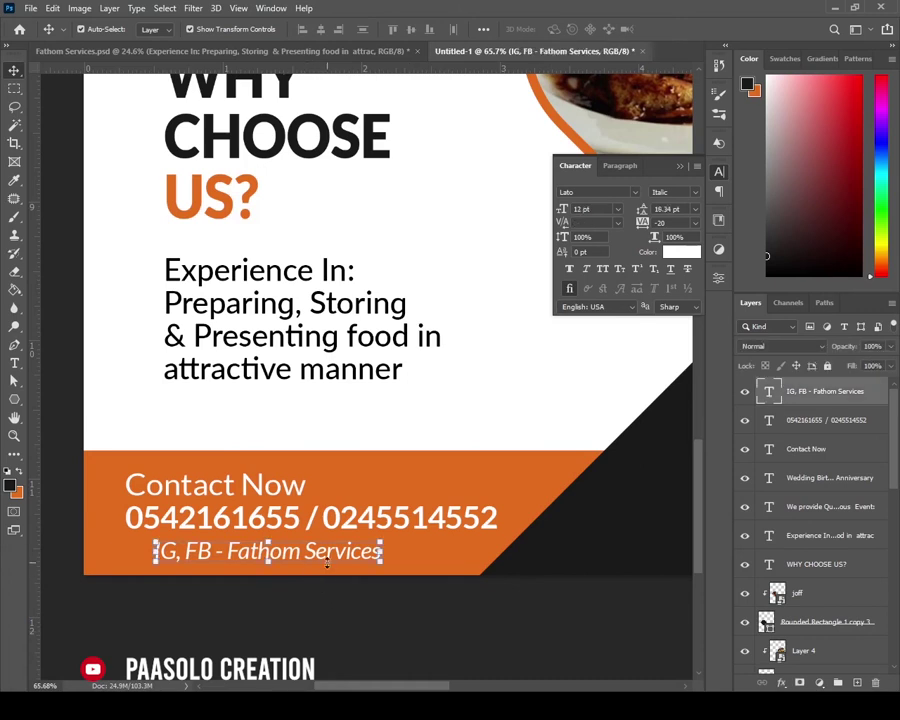
left_click(341, 638)
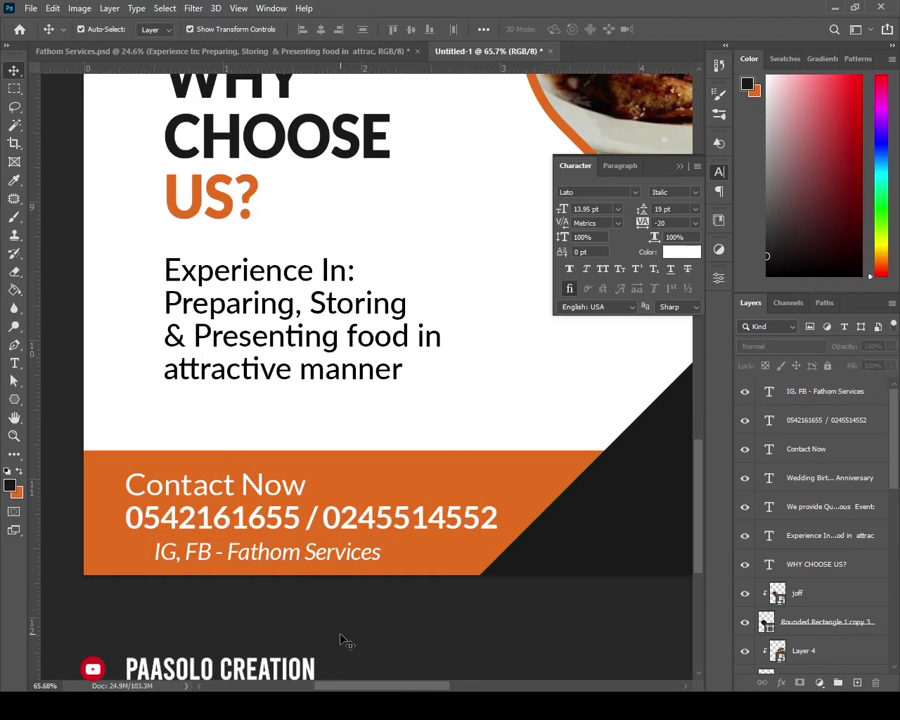
left_click(270, 496)
left_click(396, 519, "shift")
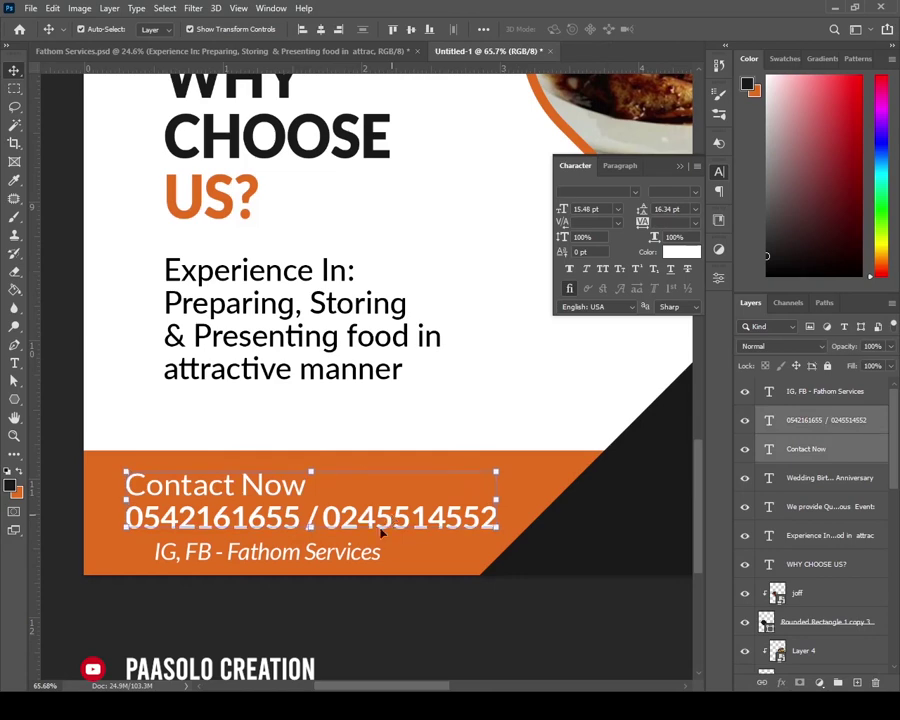
left_click(378, 622)
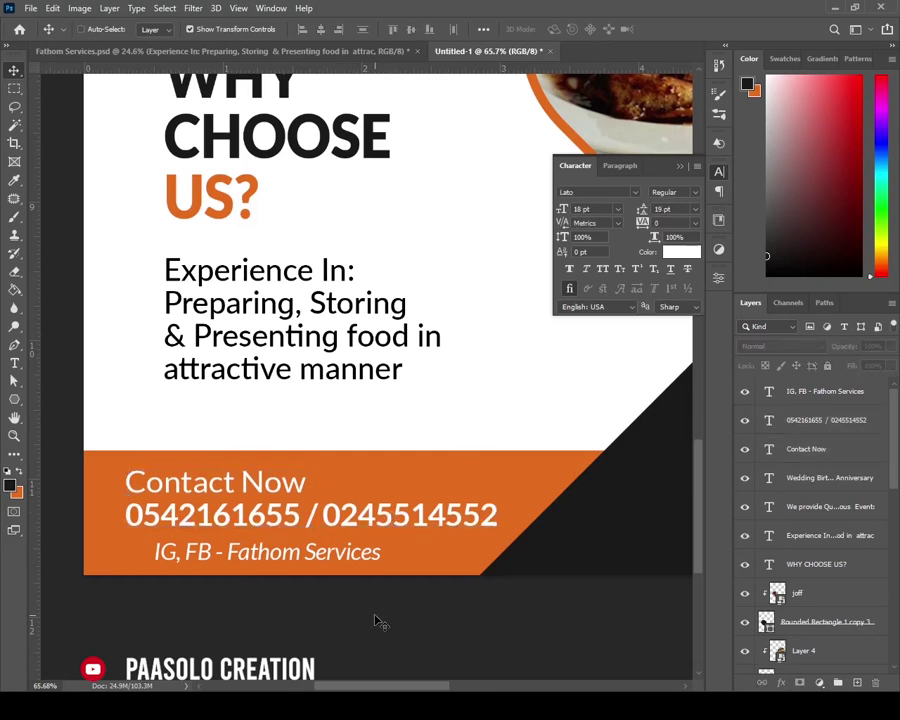
key("ctrl+0")
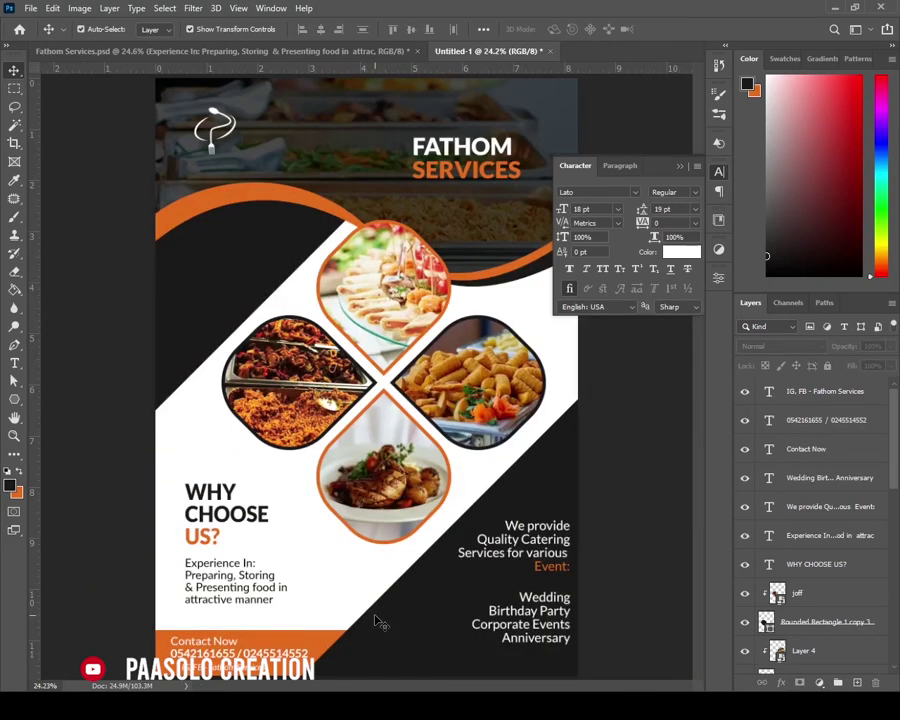